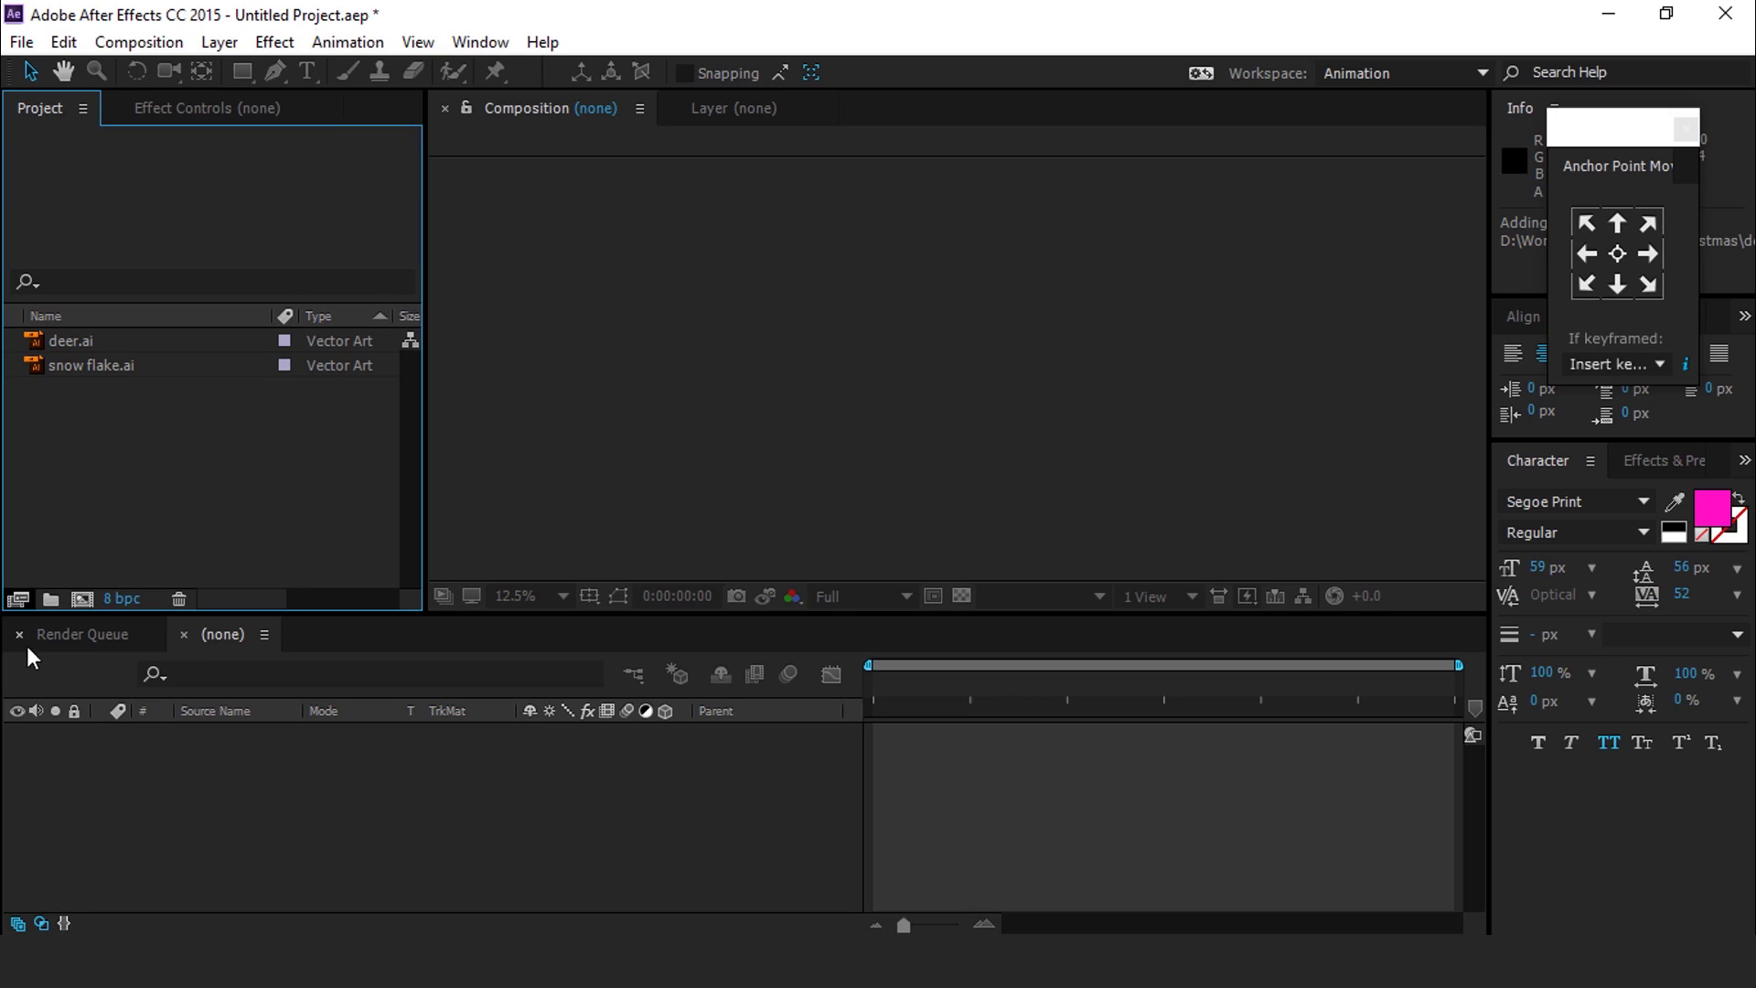
Create a 1920 x 1080 composition named main comp
left_click(82, 599)
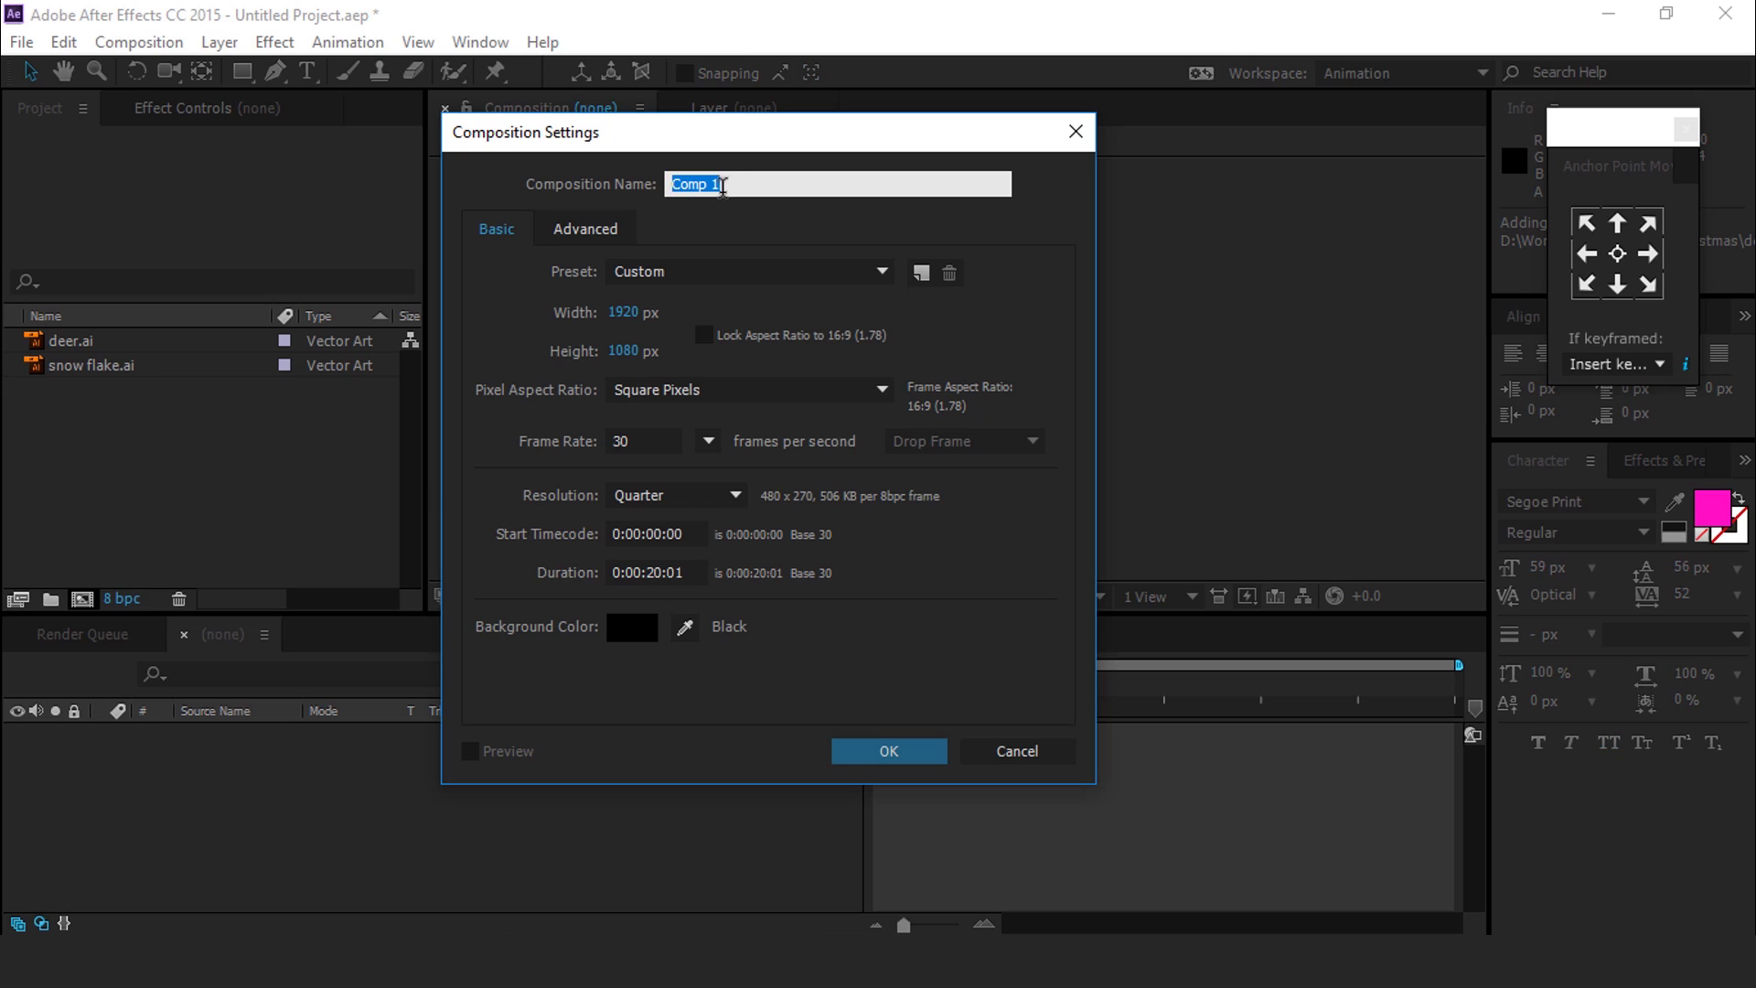
type("main c")
left_click(888, 755)
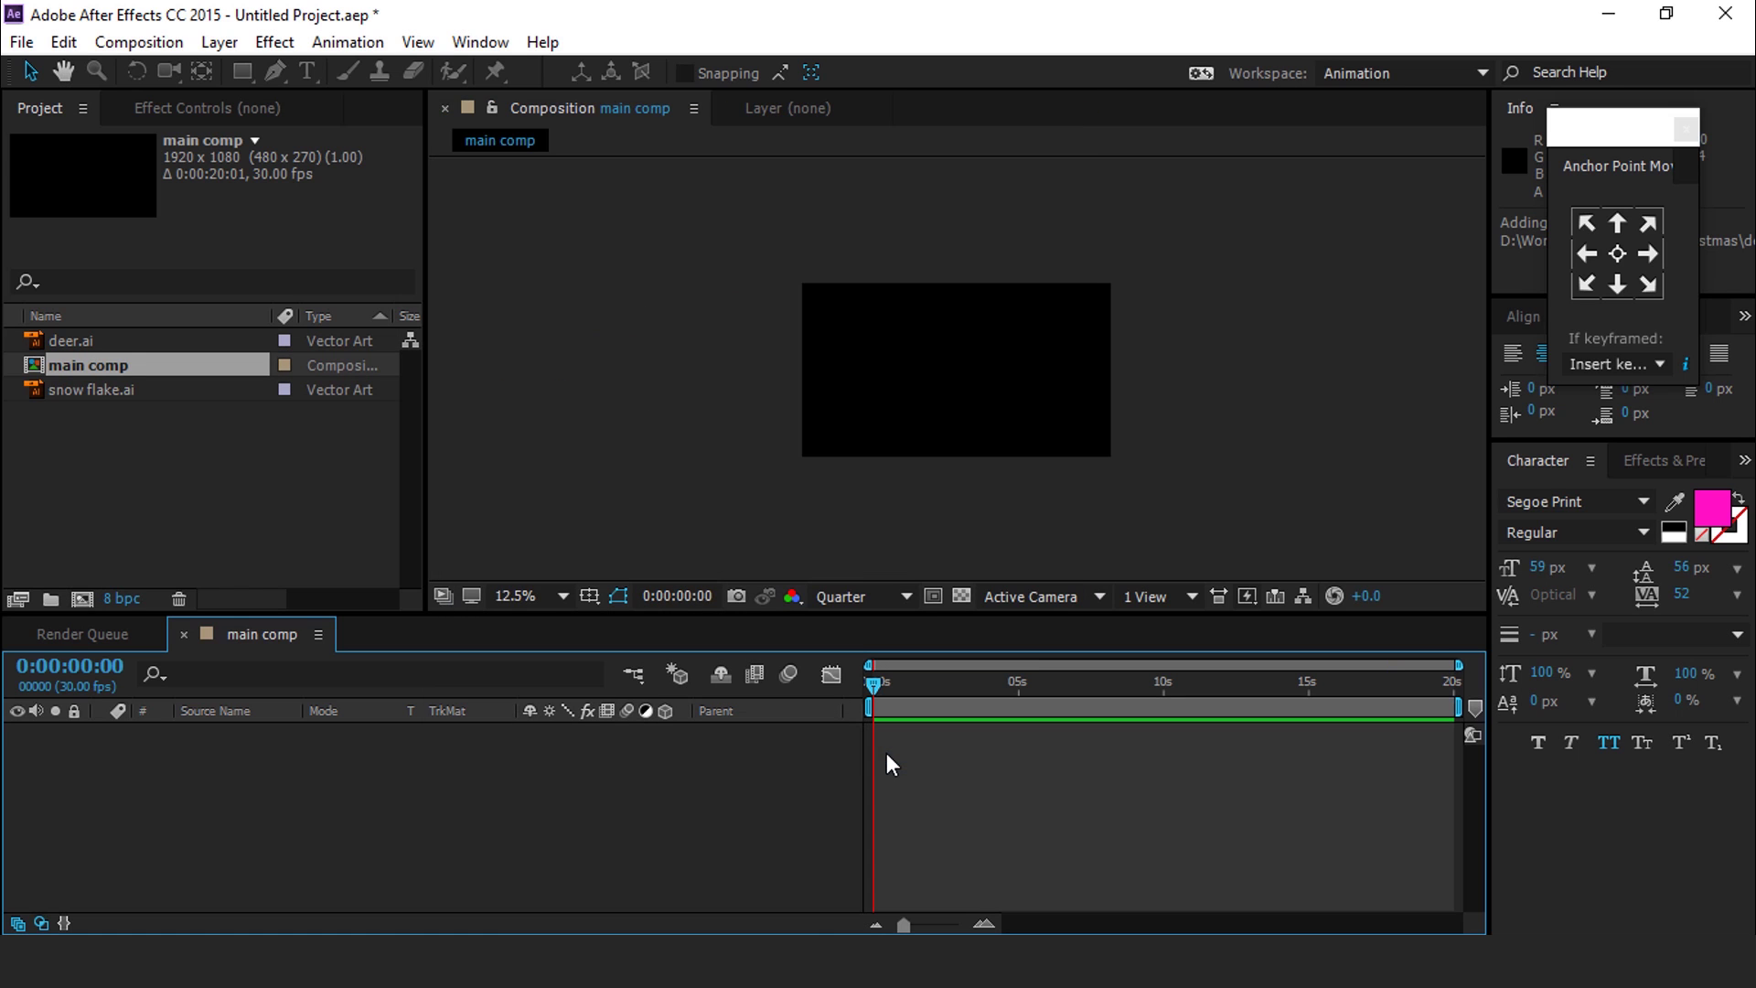
Create a second composition named deer at 800 x 800 px
left_click(90, 491)
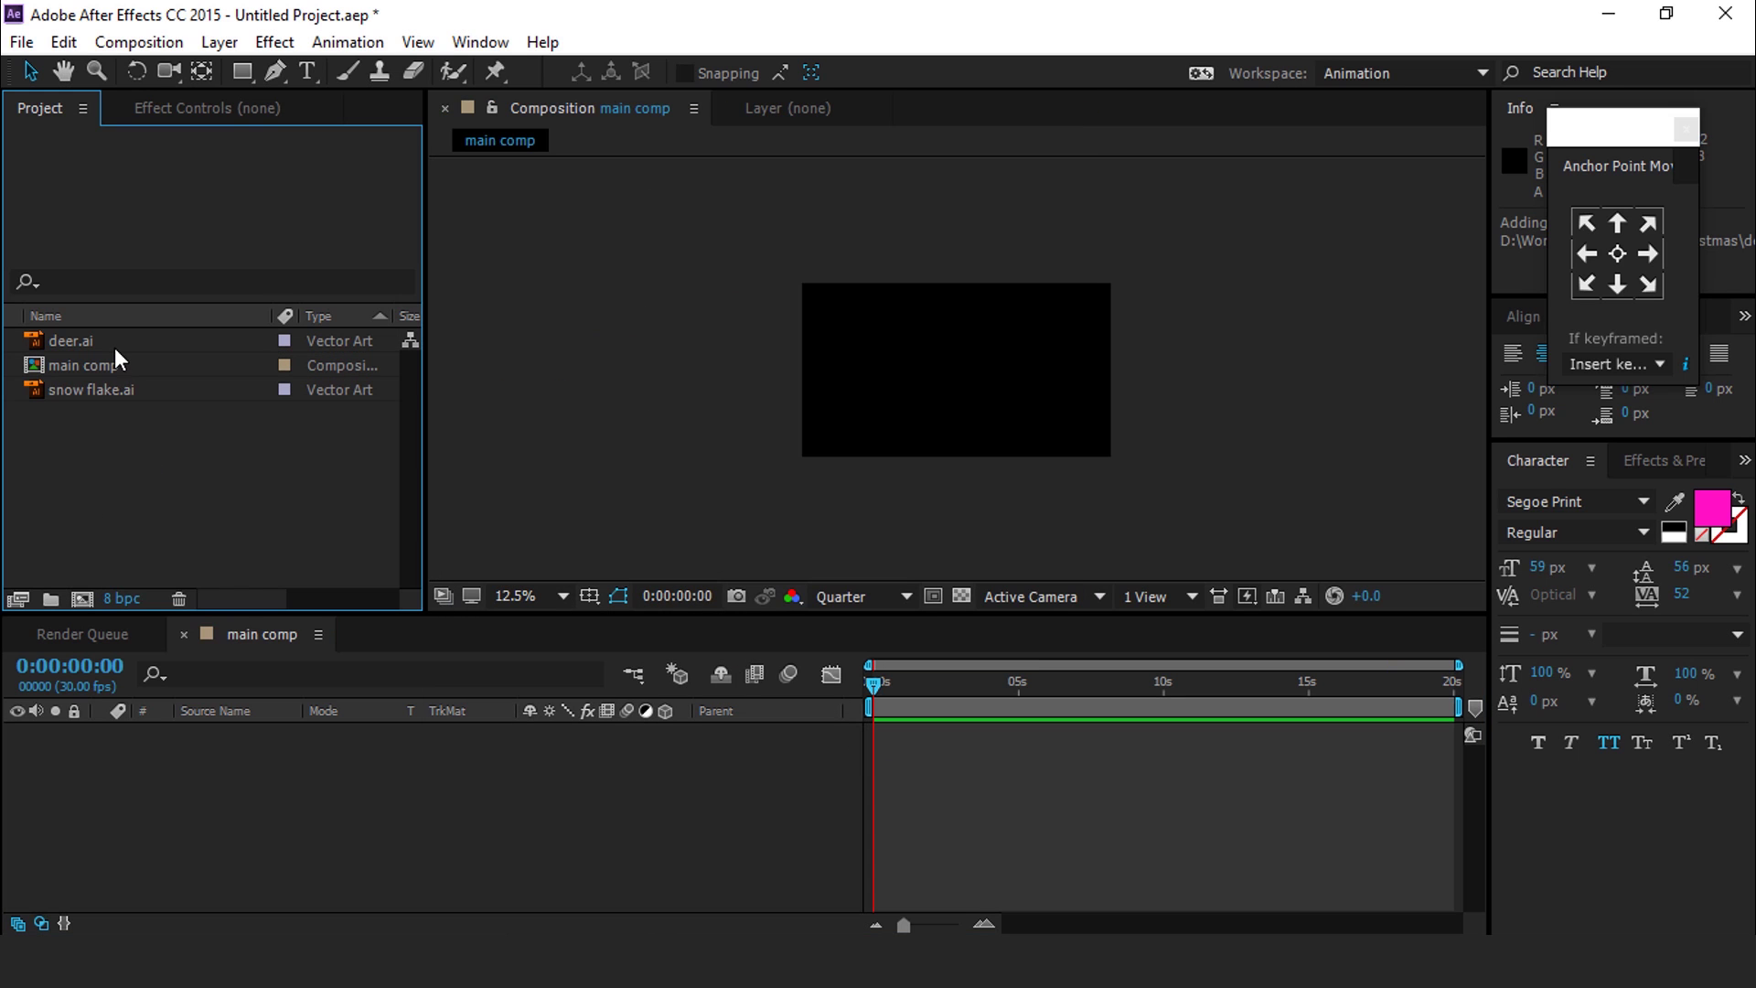
left_click(82, 599)
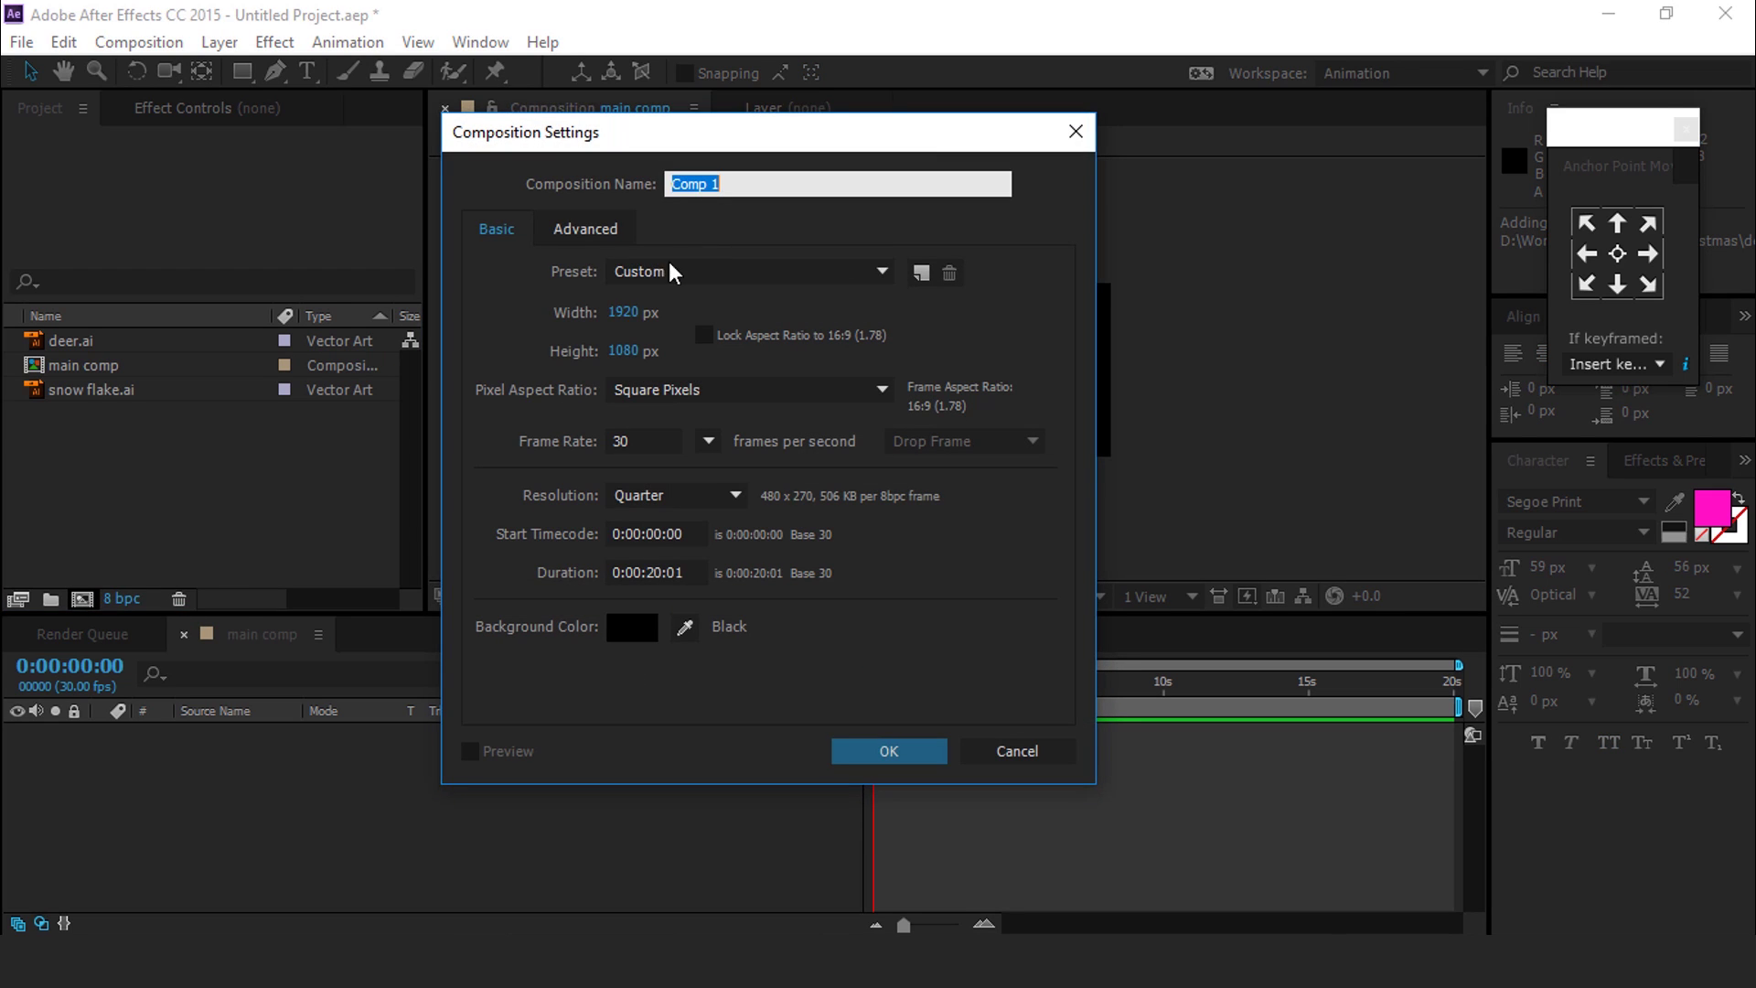
left_click(621, 313)
type("800")
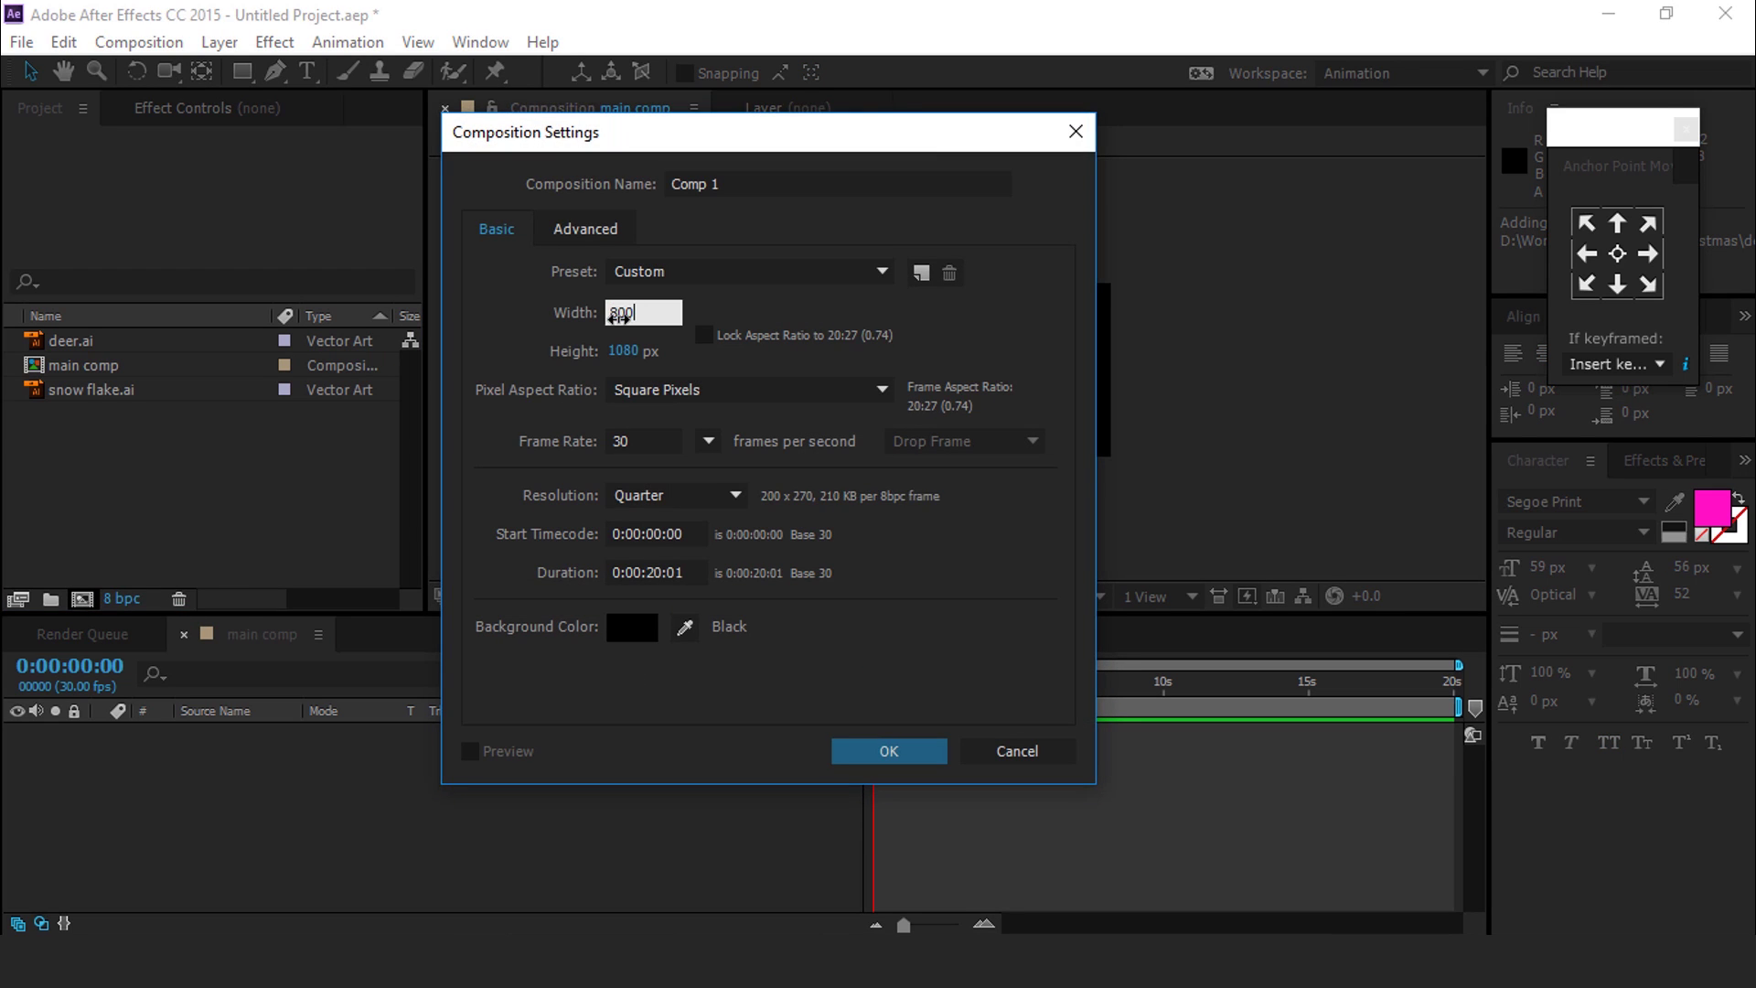
key("Tab")
type("800")
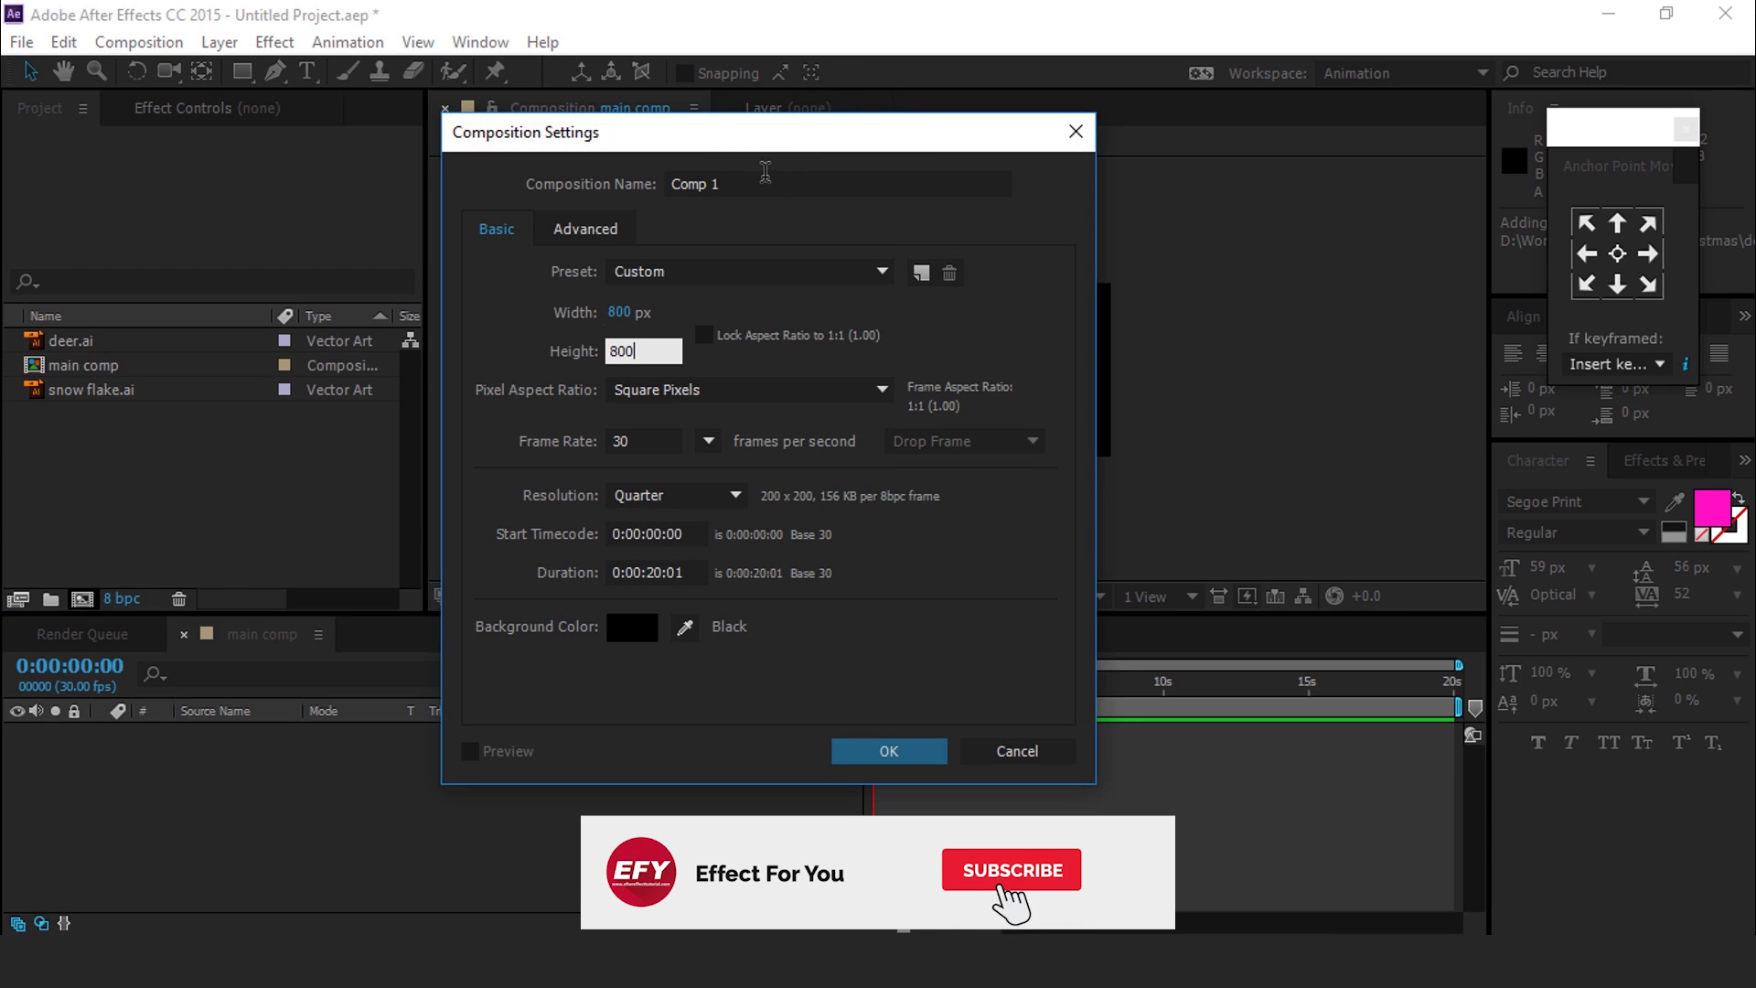
left_click(765, 180)
type("deer")
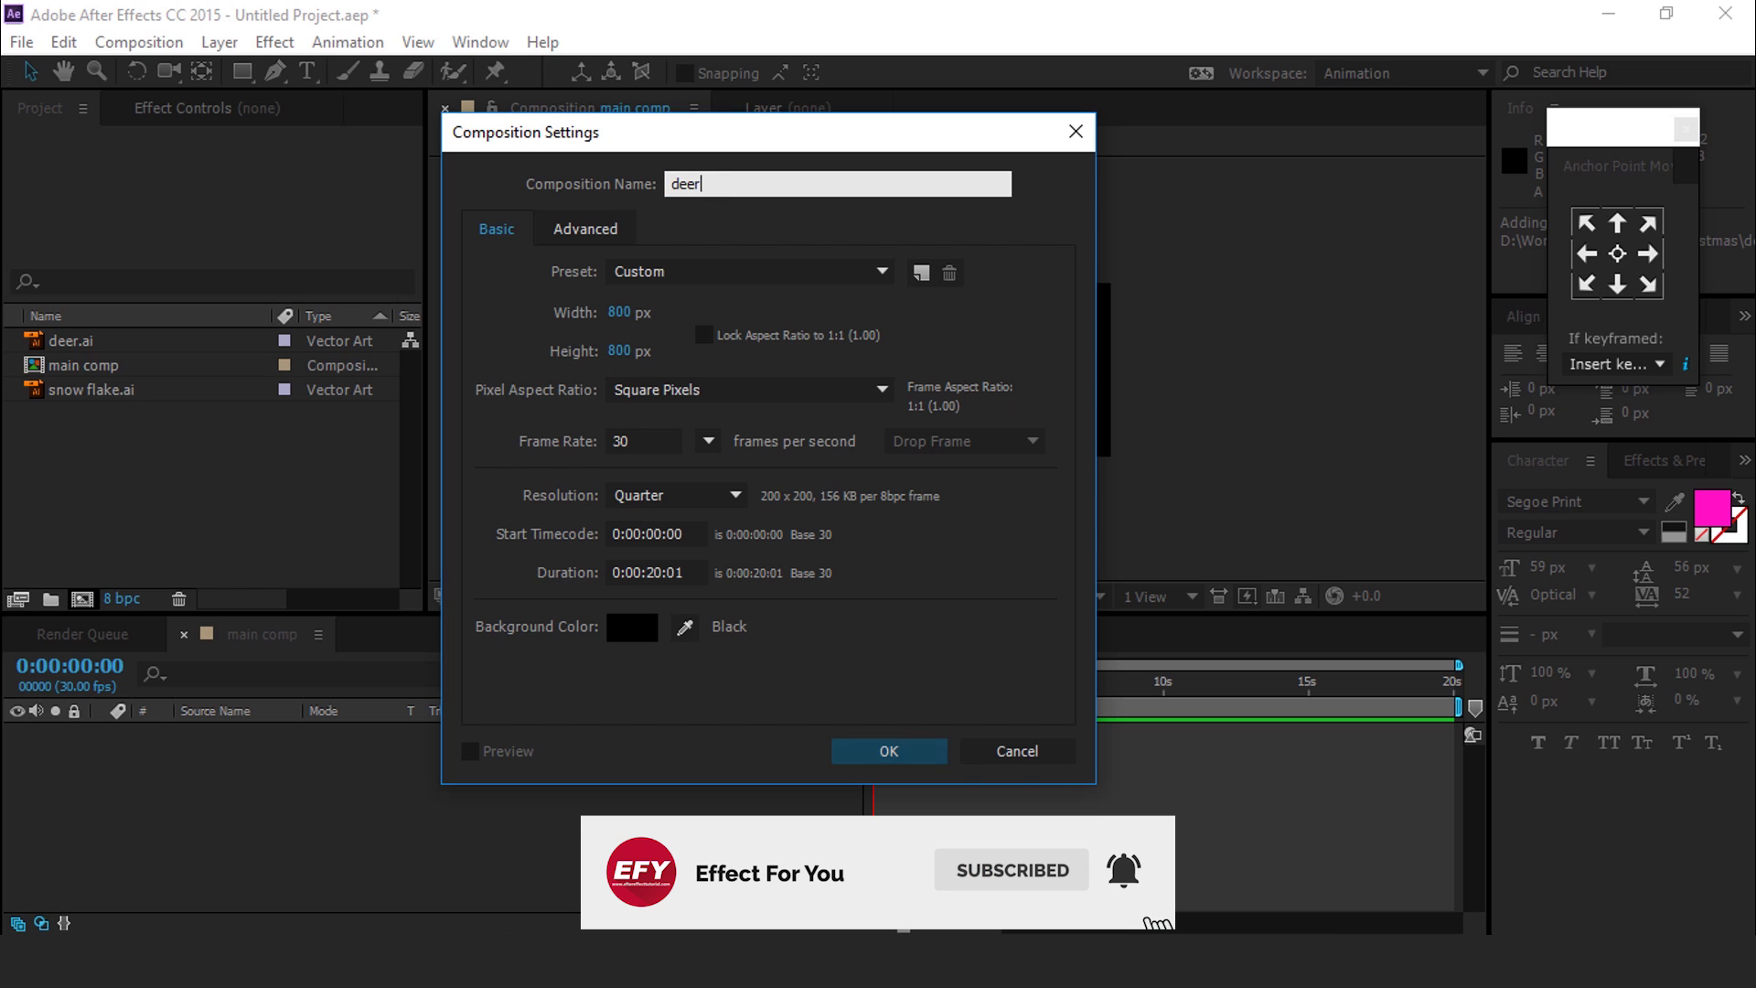
left_click(896, 750)
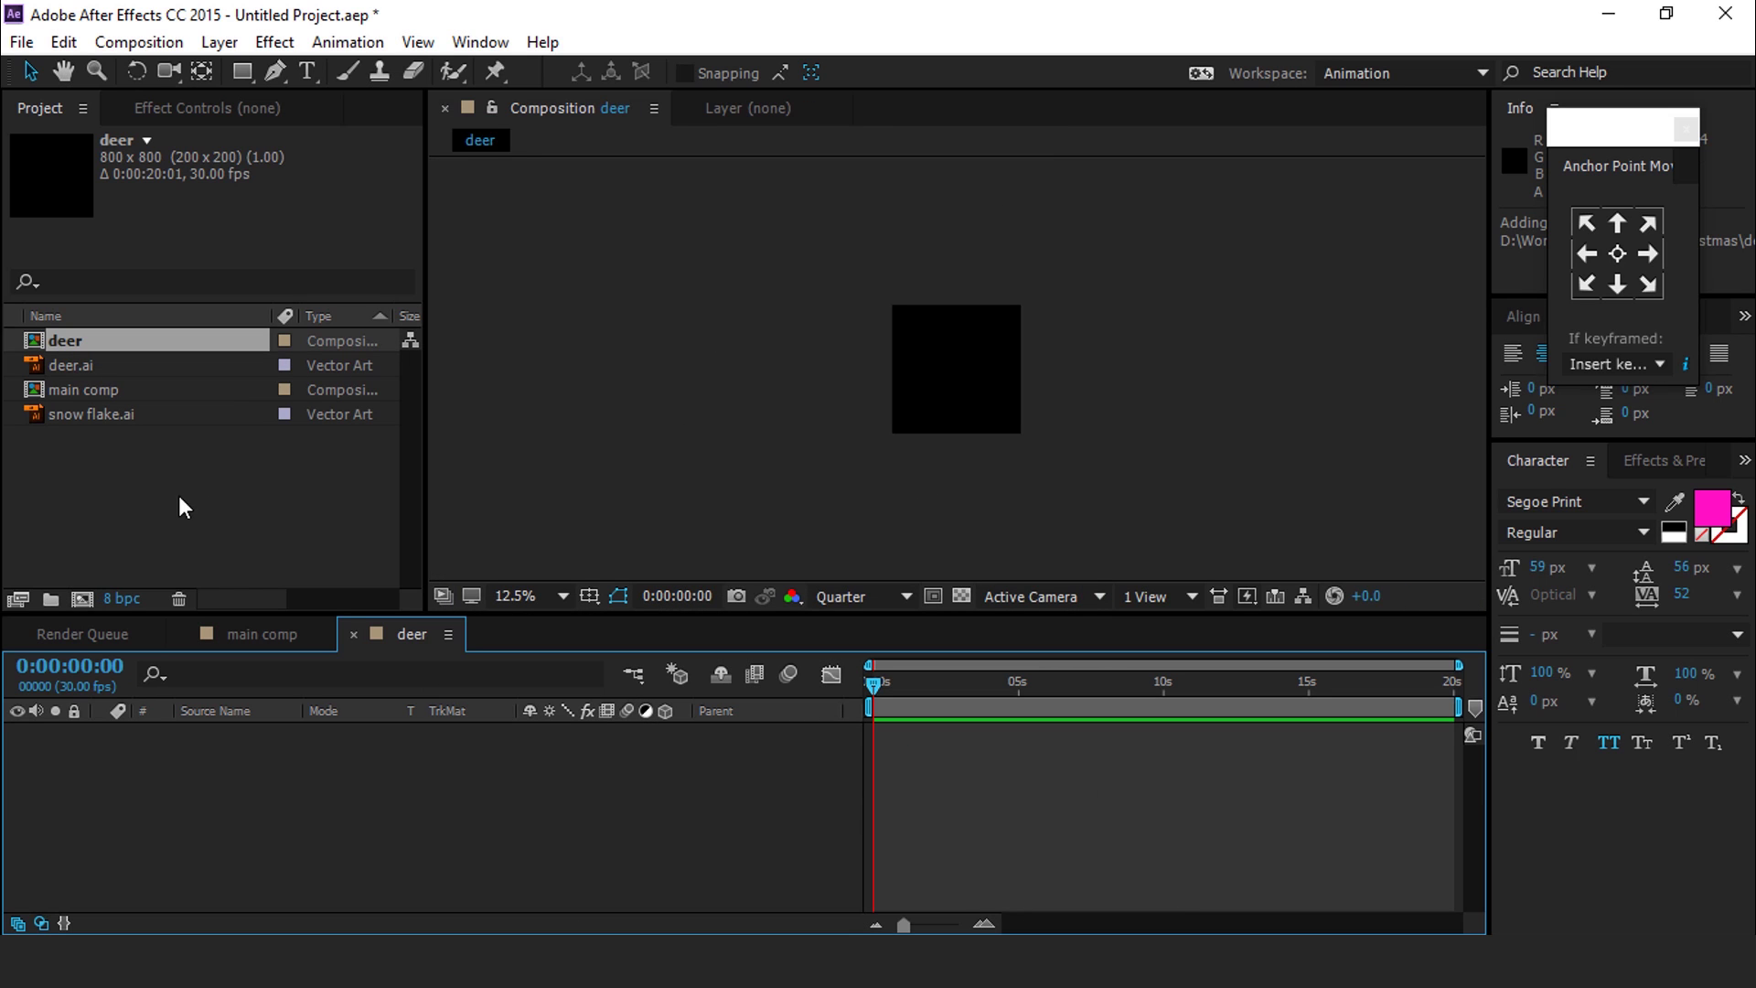
Add deer.ai to the deer composition, show the transparency grid, and scale the artwork down to fit the frame
left_click_drag(80, 362, 269, 782)
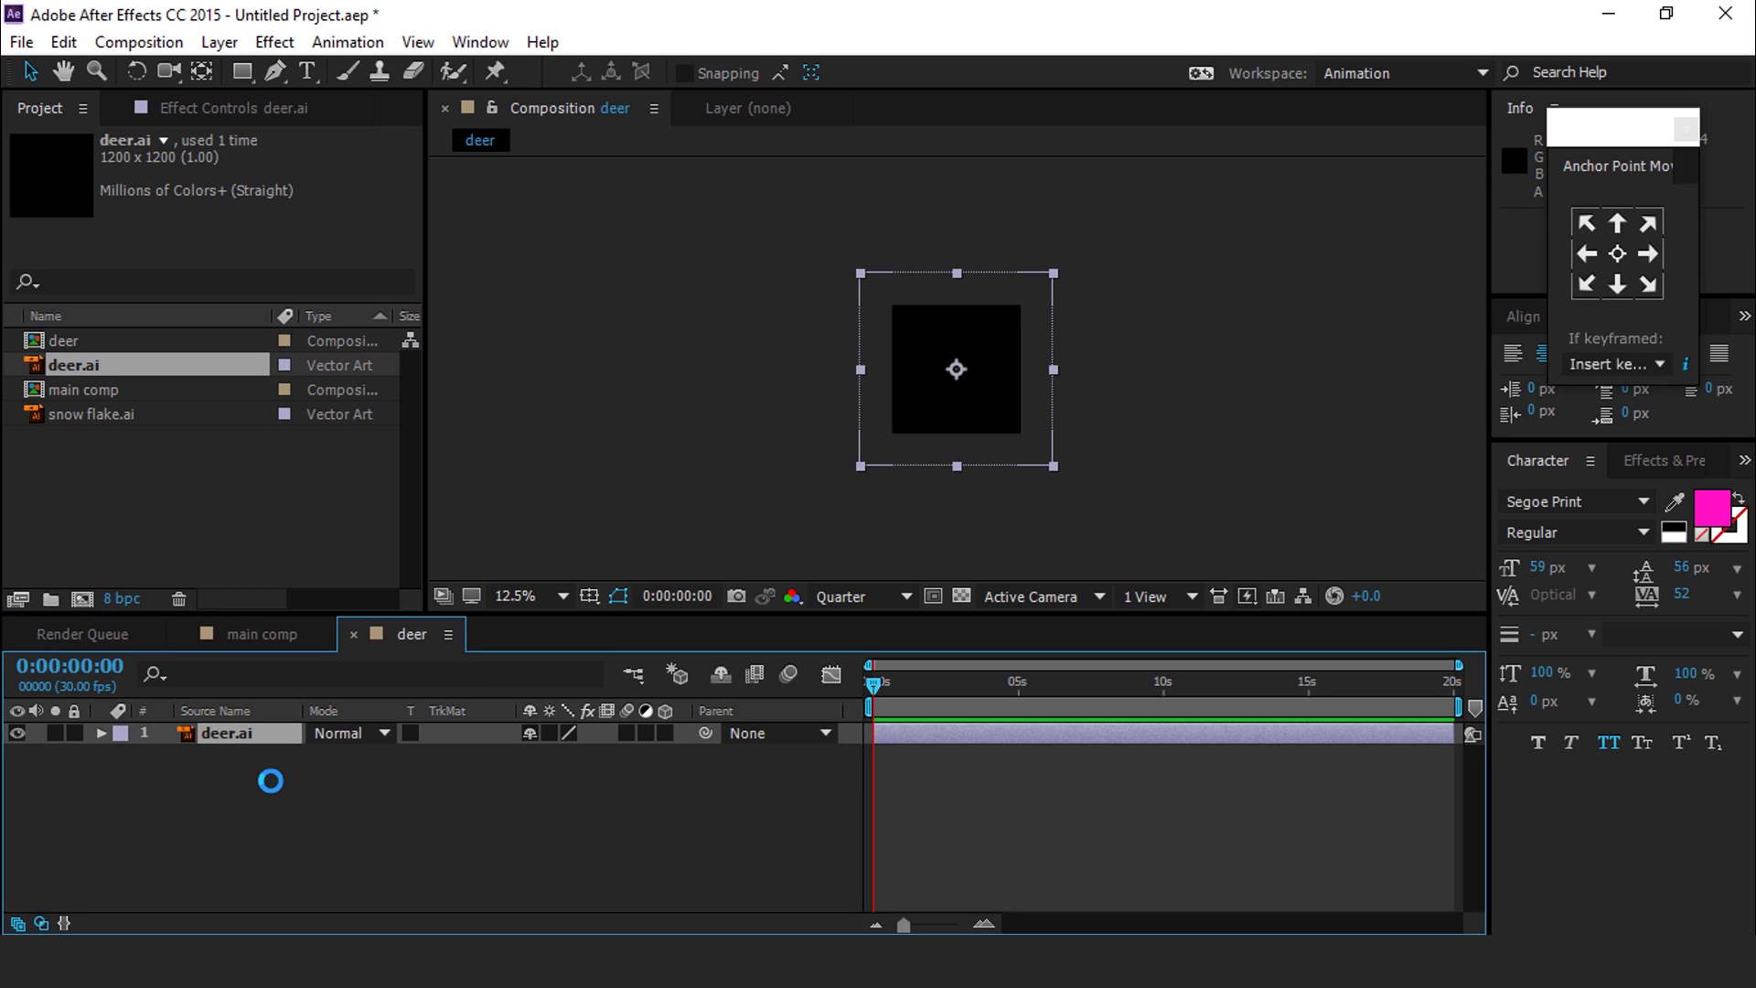
left_click(961, 597)
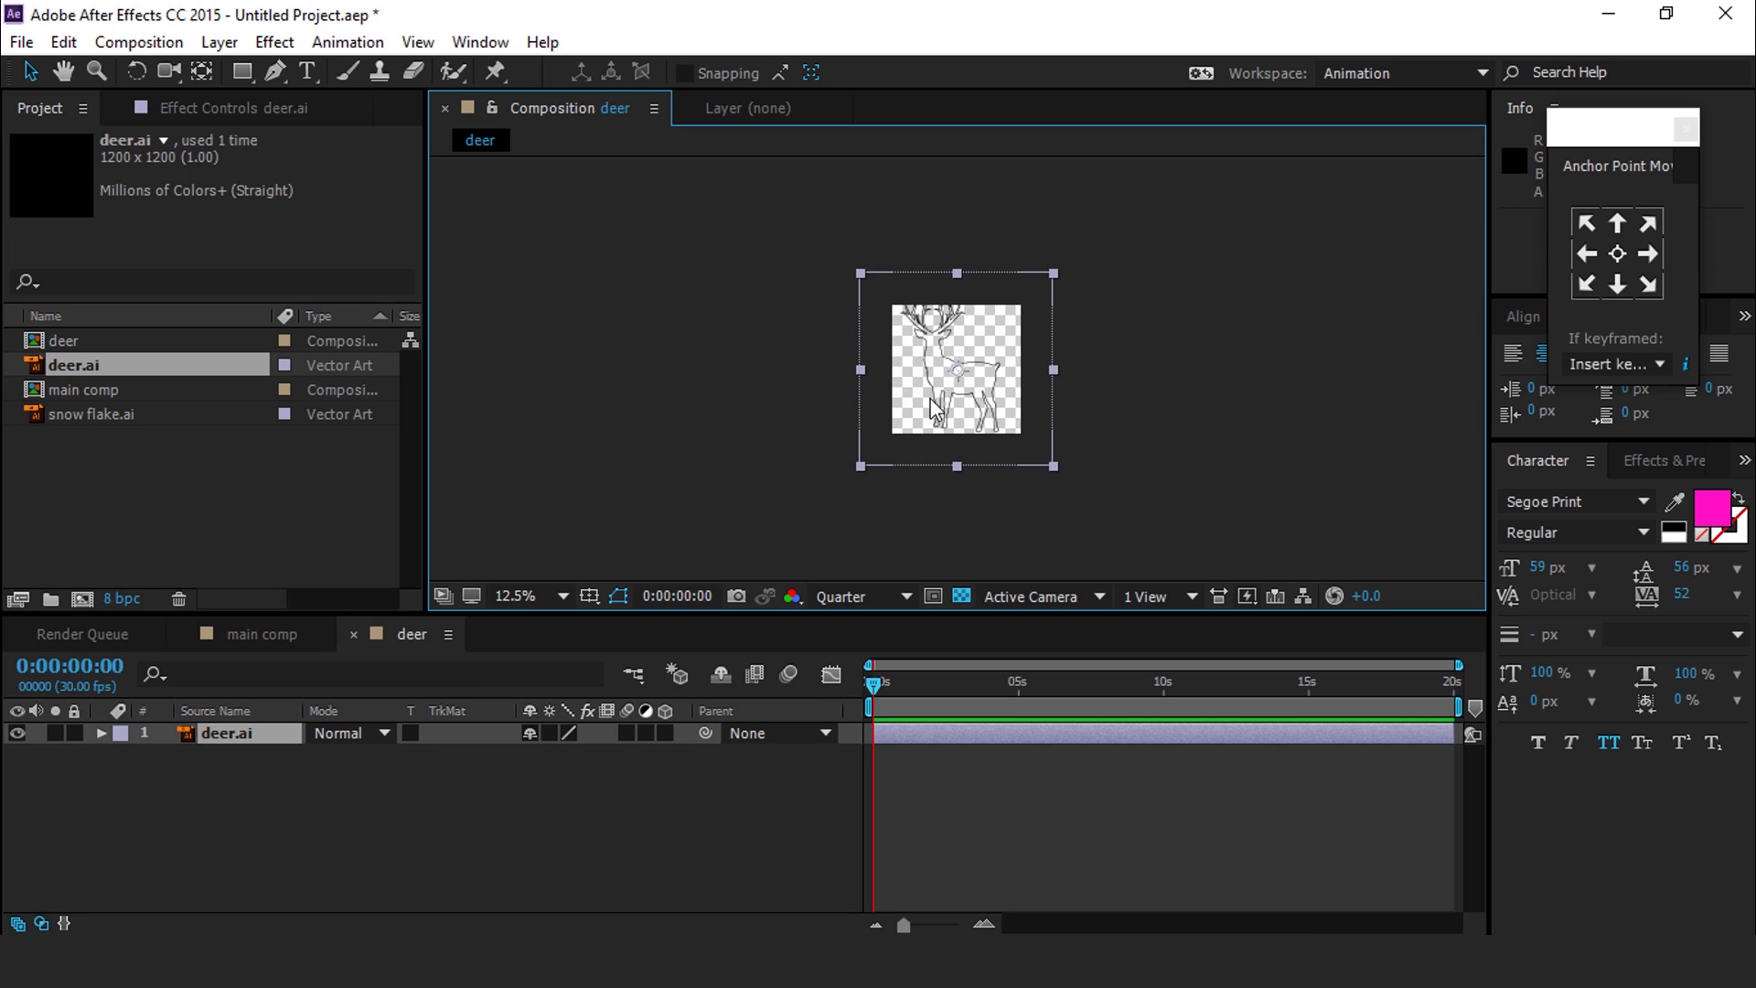
key("period")
left_click_drag(1149, 177, 1110, 235)
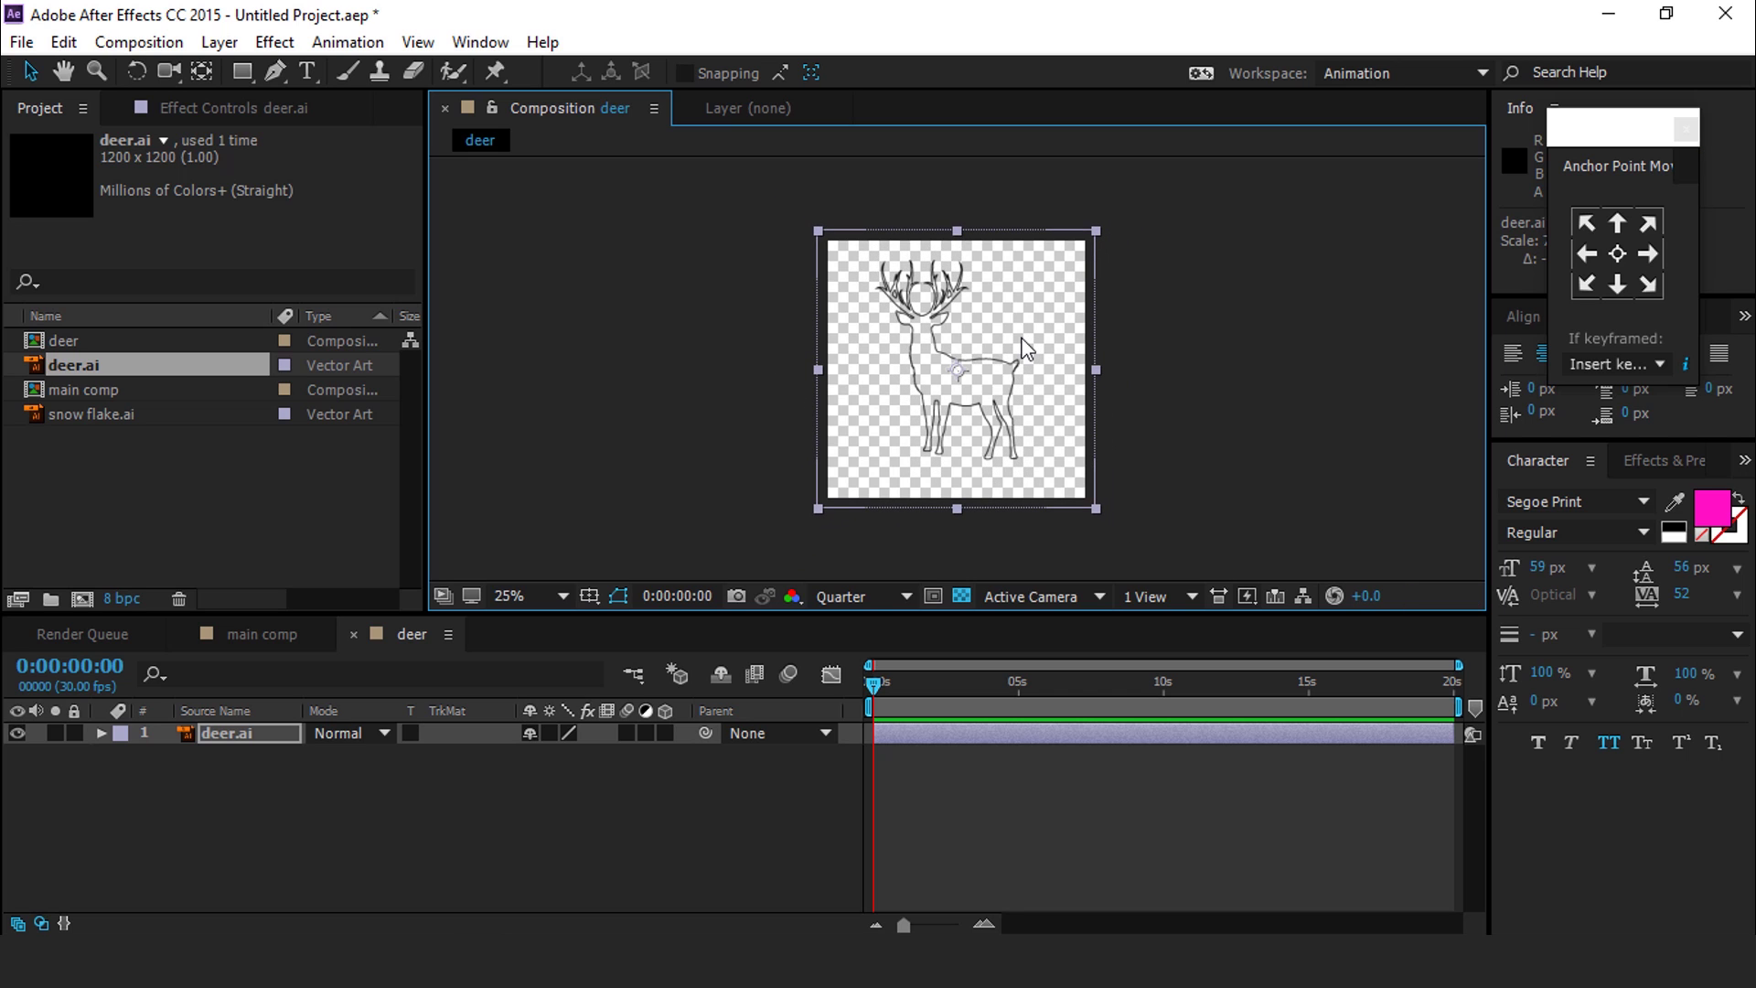
Create a shape layer from the deer.ai vector layer and delete the original deer.ai layer
right_click(213, 734)
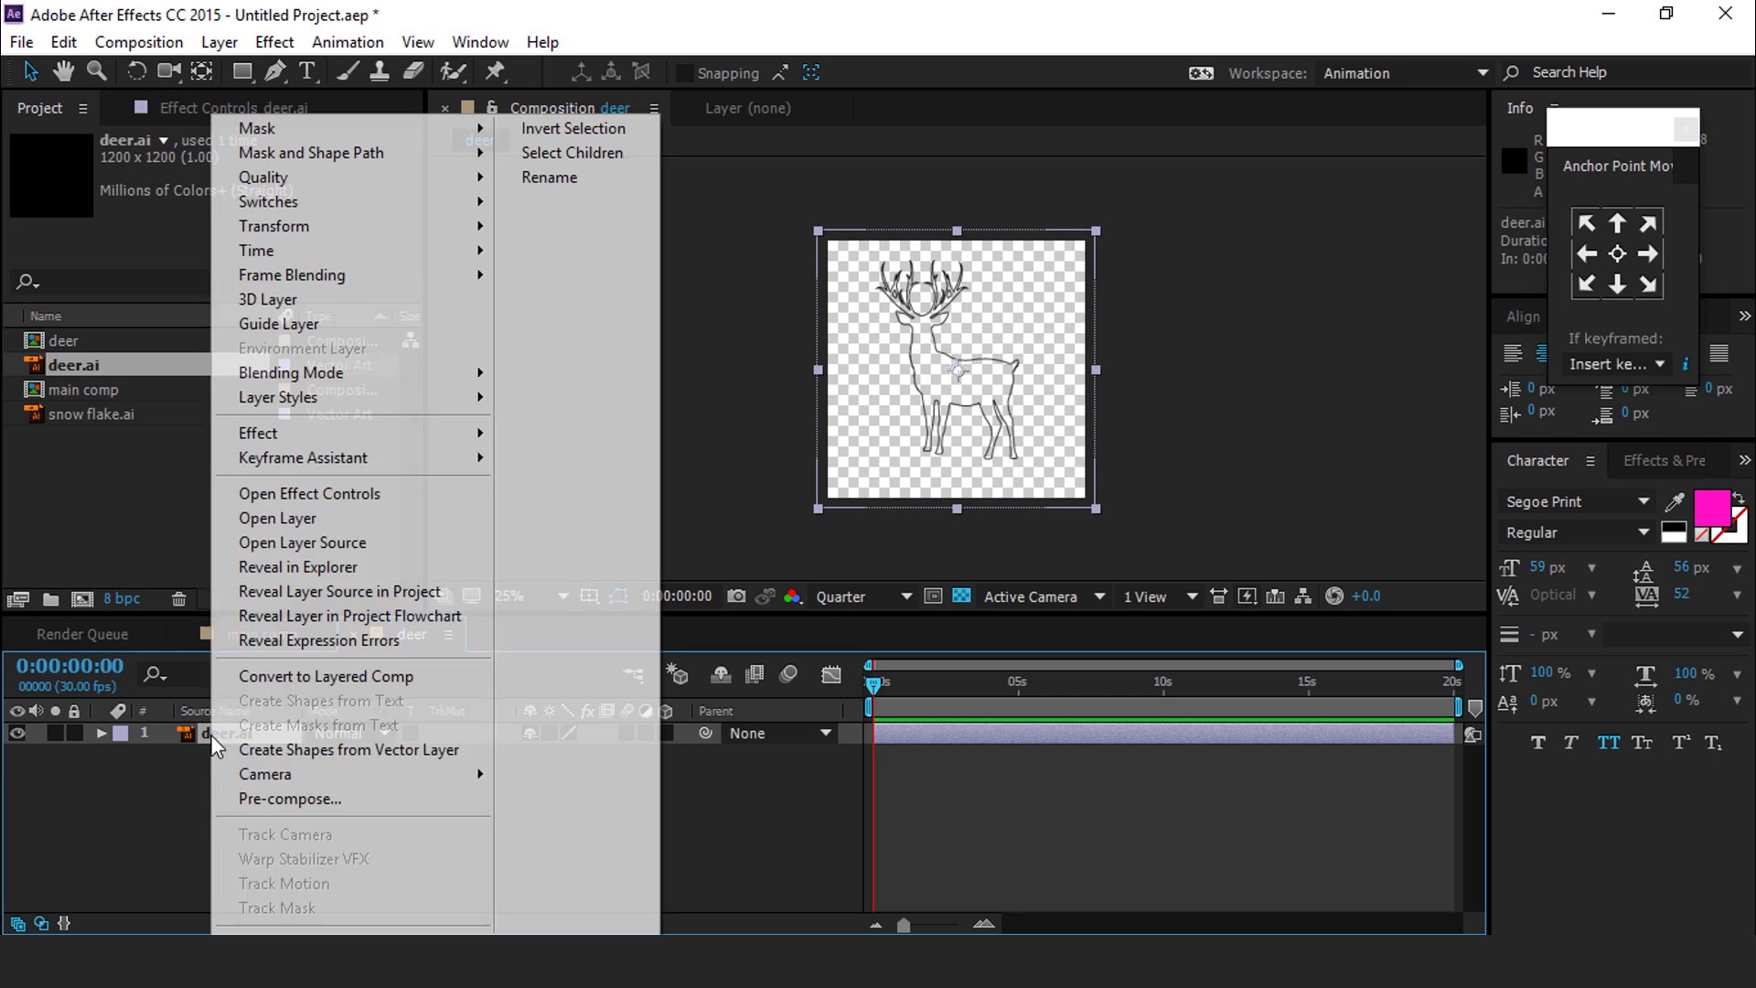
left_click(308, 750)
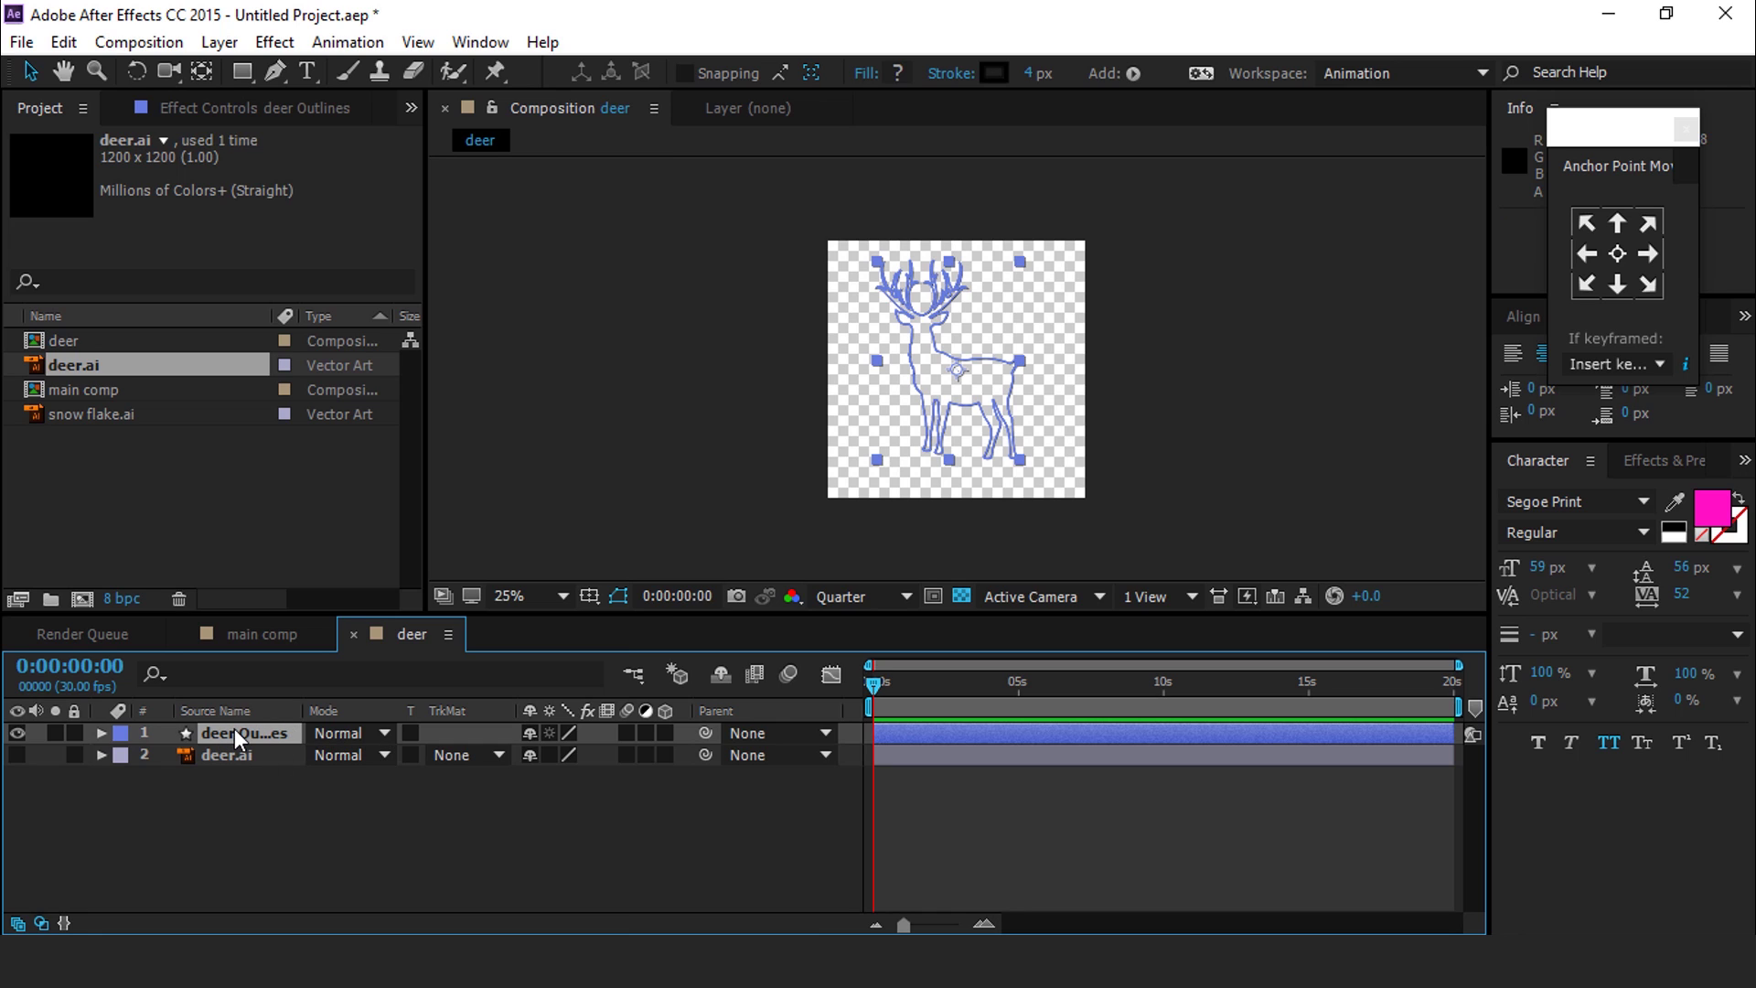
left_click(234, 754)
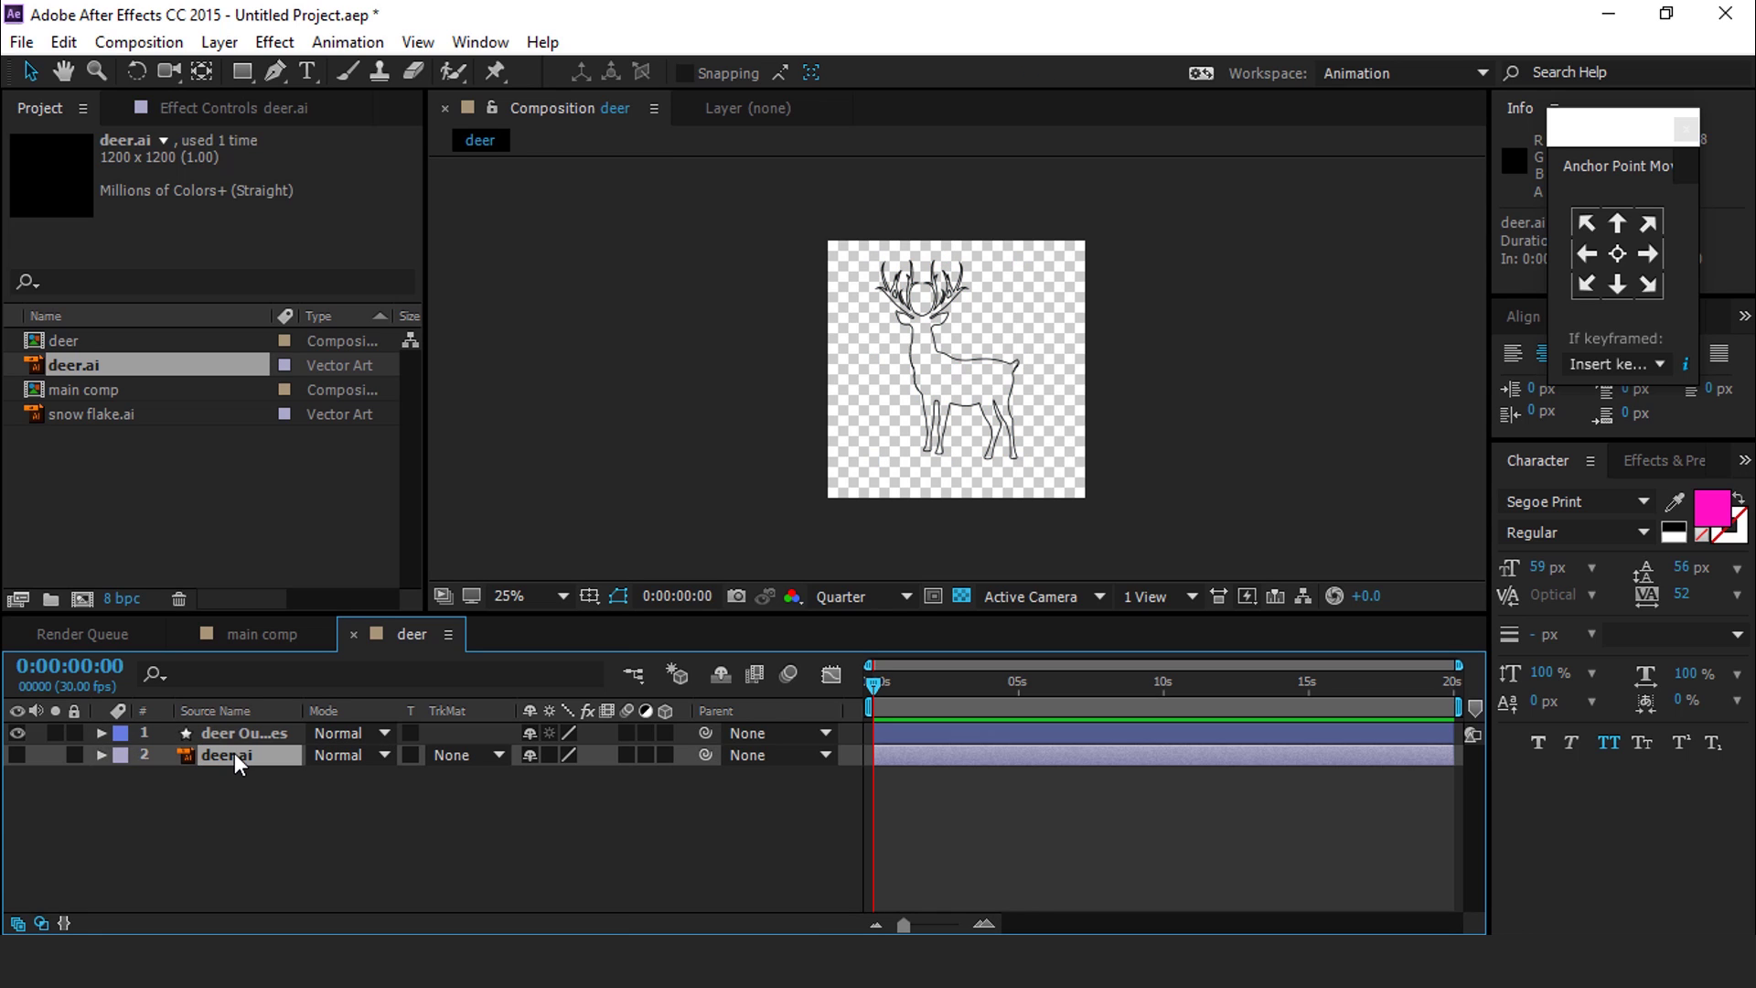
key("Delete")
Set the deer outline's stroke color to bright cyan and turn off the transparency grid
left_click(232, 734)
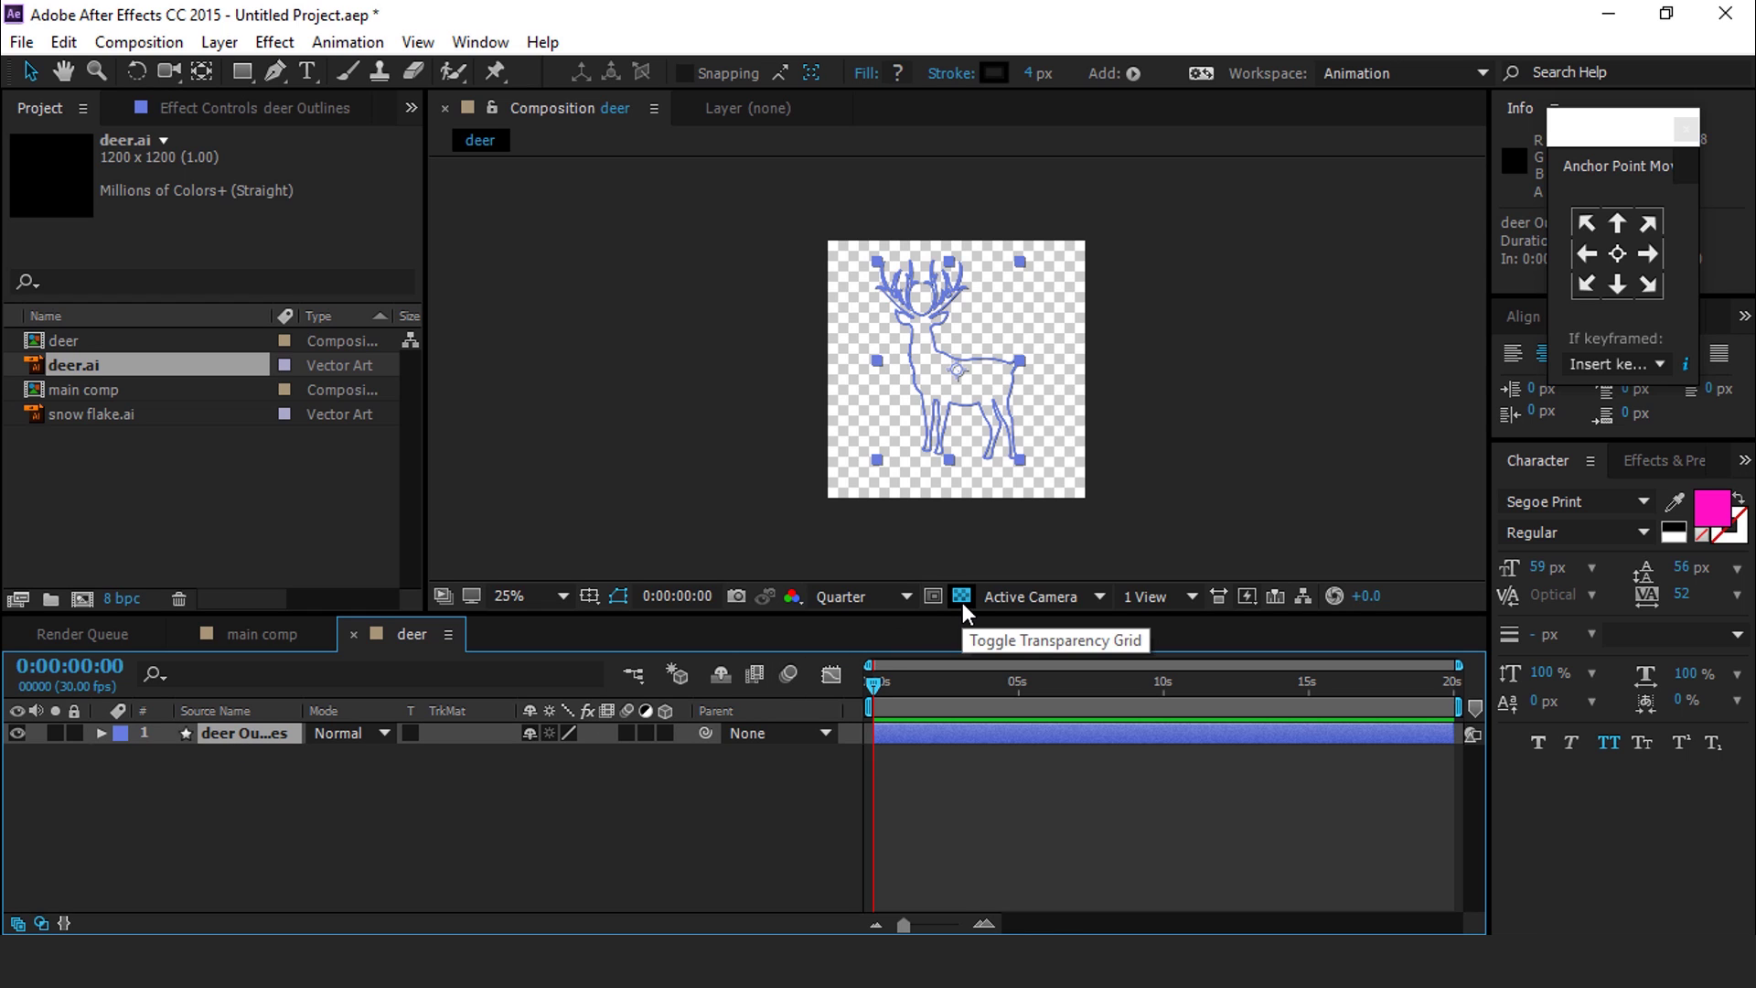
left_click(1000, 69)
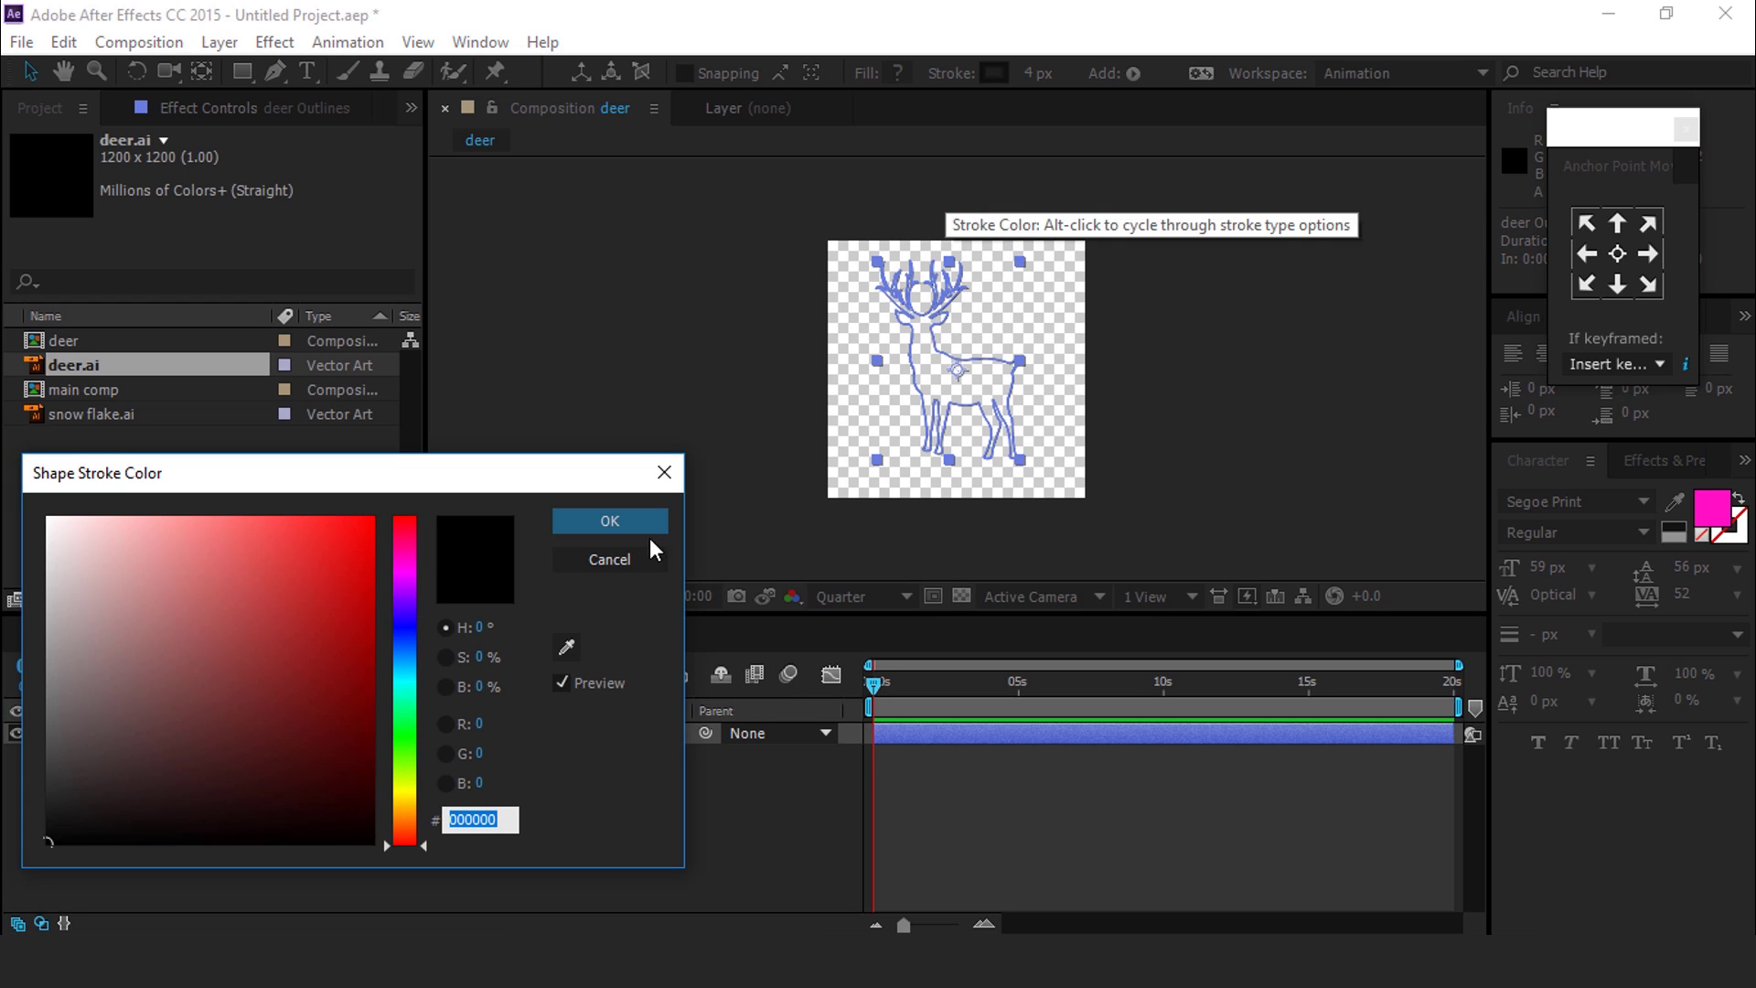
left_click(403, 682)
left_click(372, 519)
left_click(593, 520)
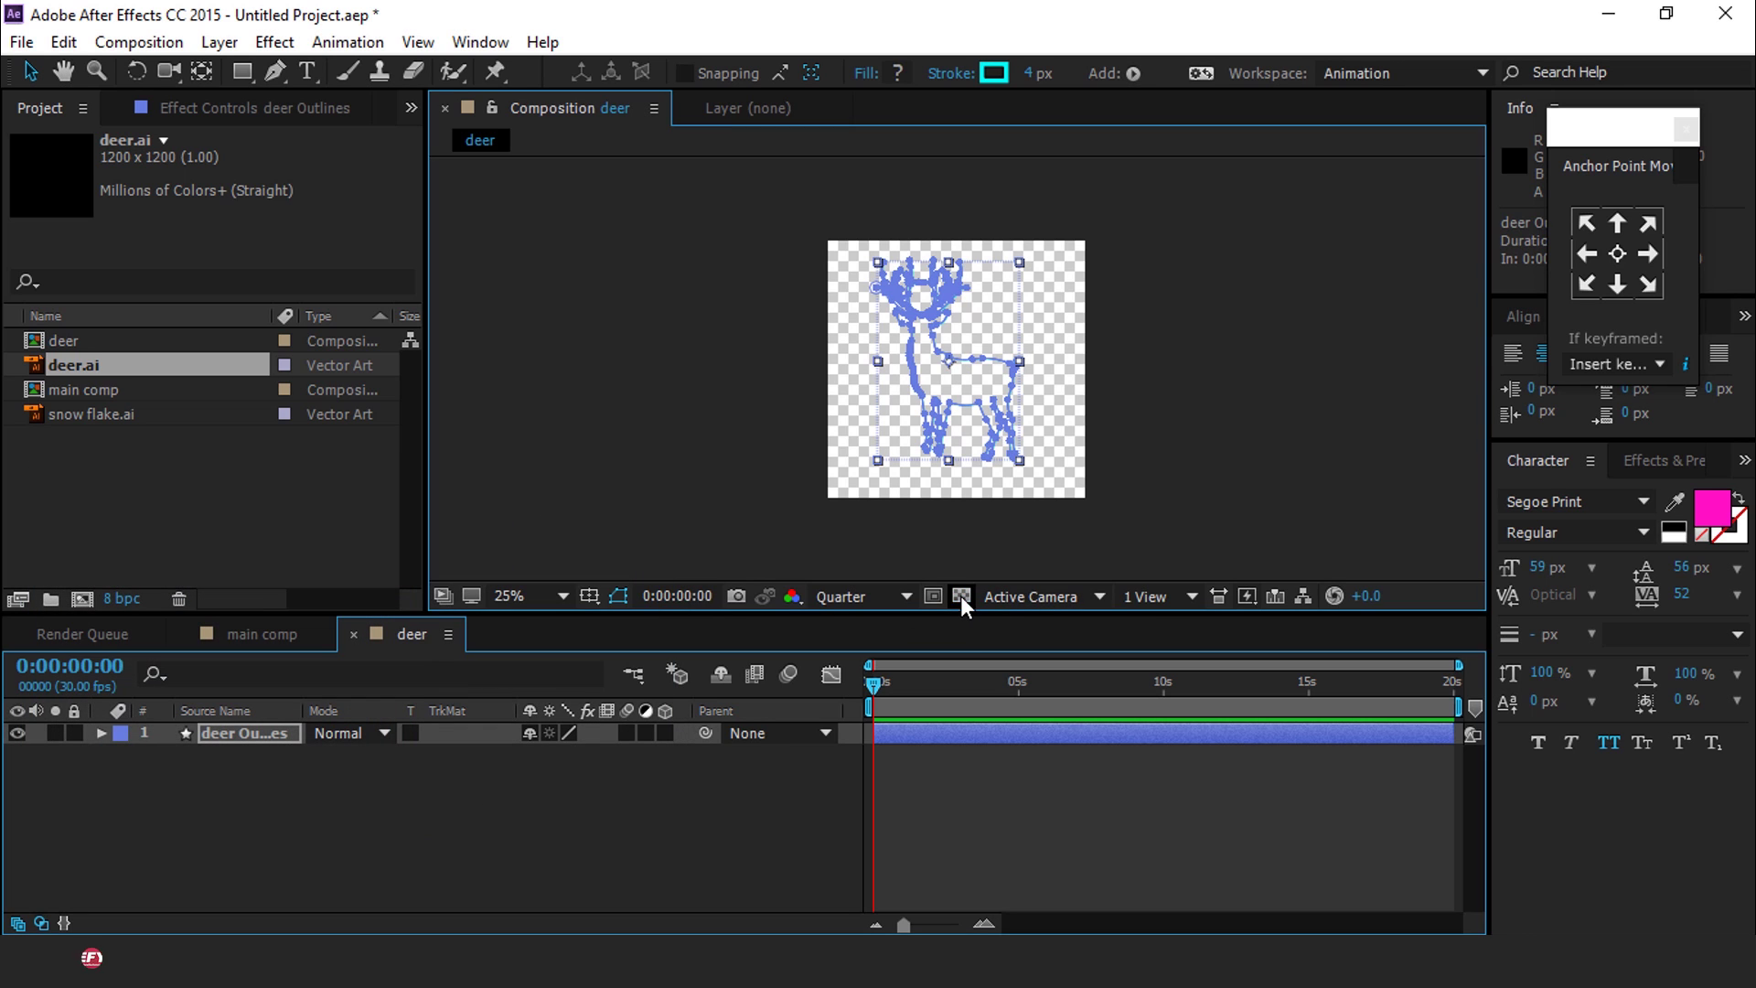
left_click(961, 595)
left_click(1036, 781)
left_click(906, 321)
left_click(673, 834)
scroll(943, 384, "up", 2)
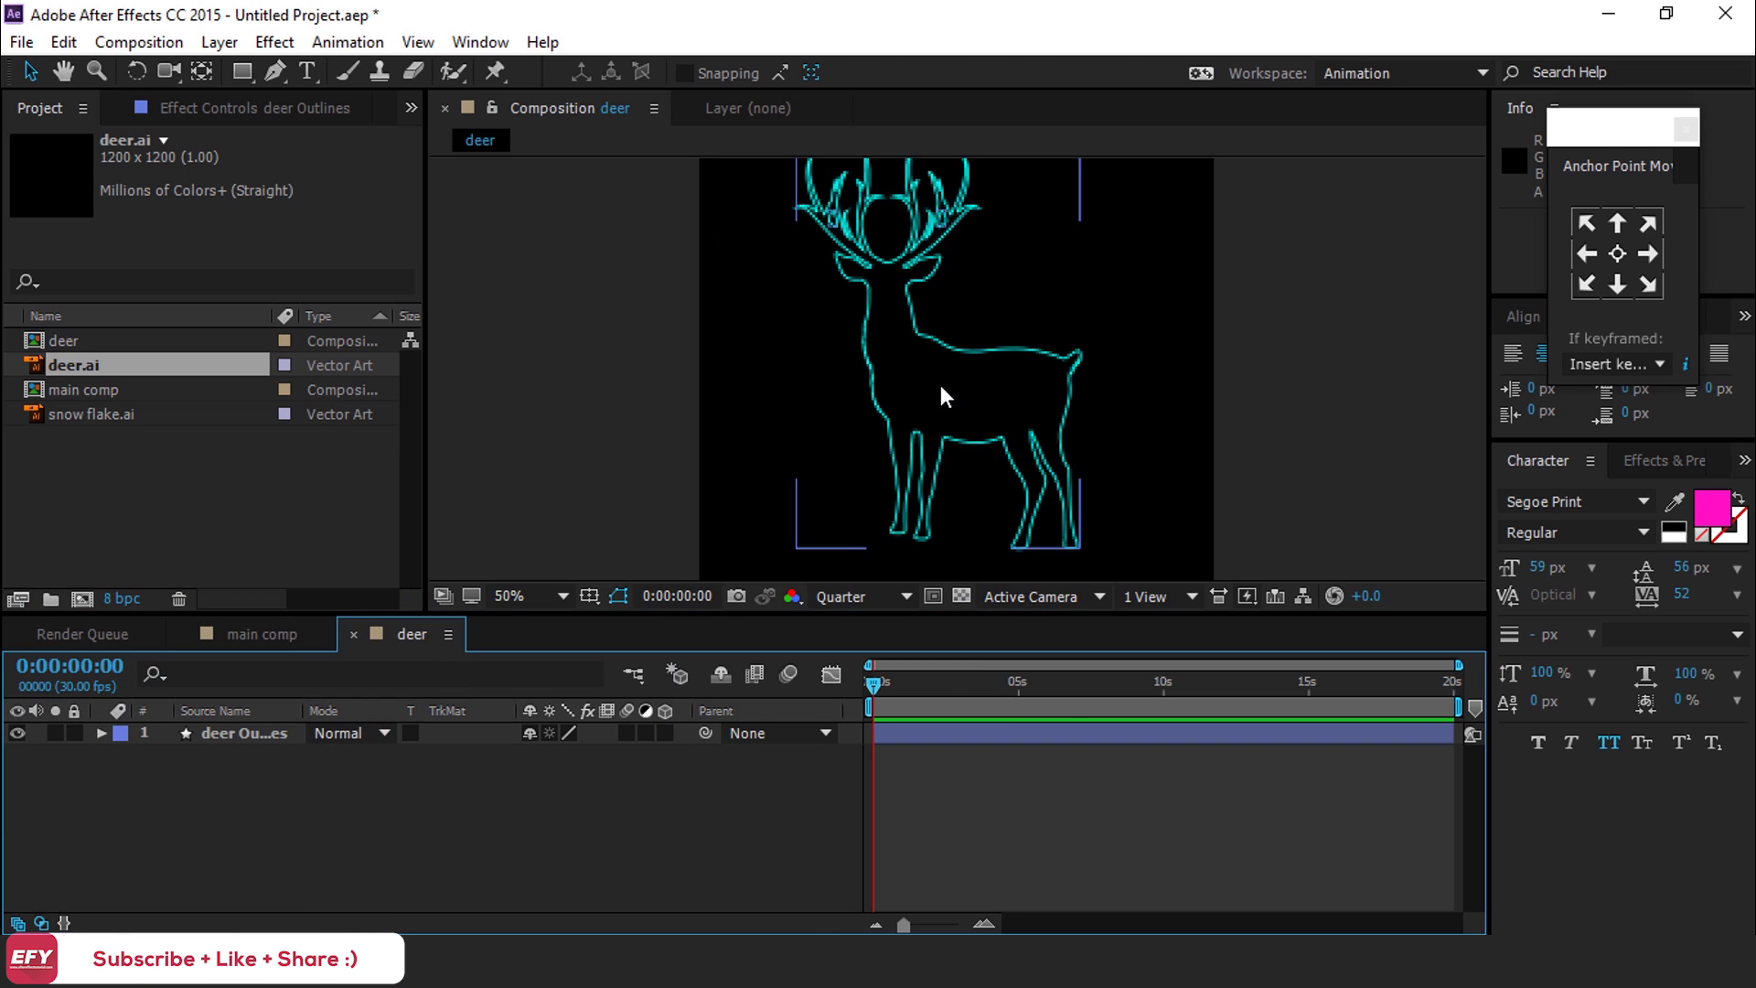
Keyframe the deer outline's opacity from 0% at the first frame to 100% at frame 7
left_click(914, 730)
left_click_drag(880, 686, 864, 688)
key("t")
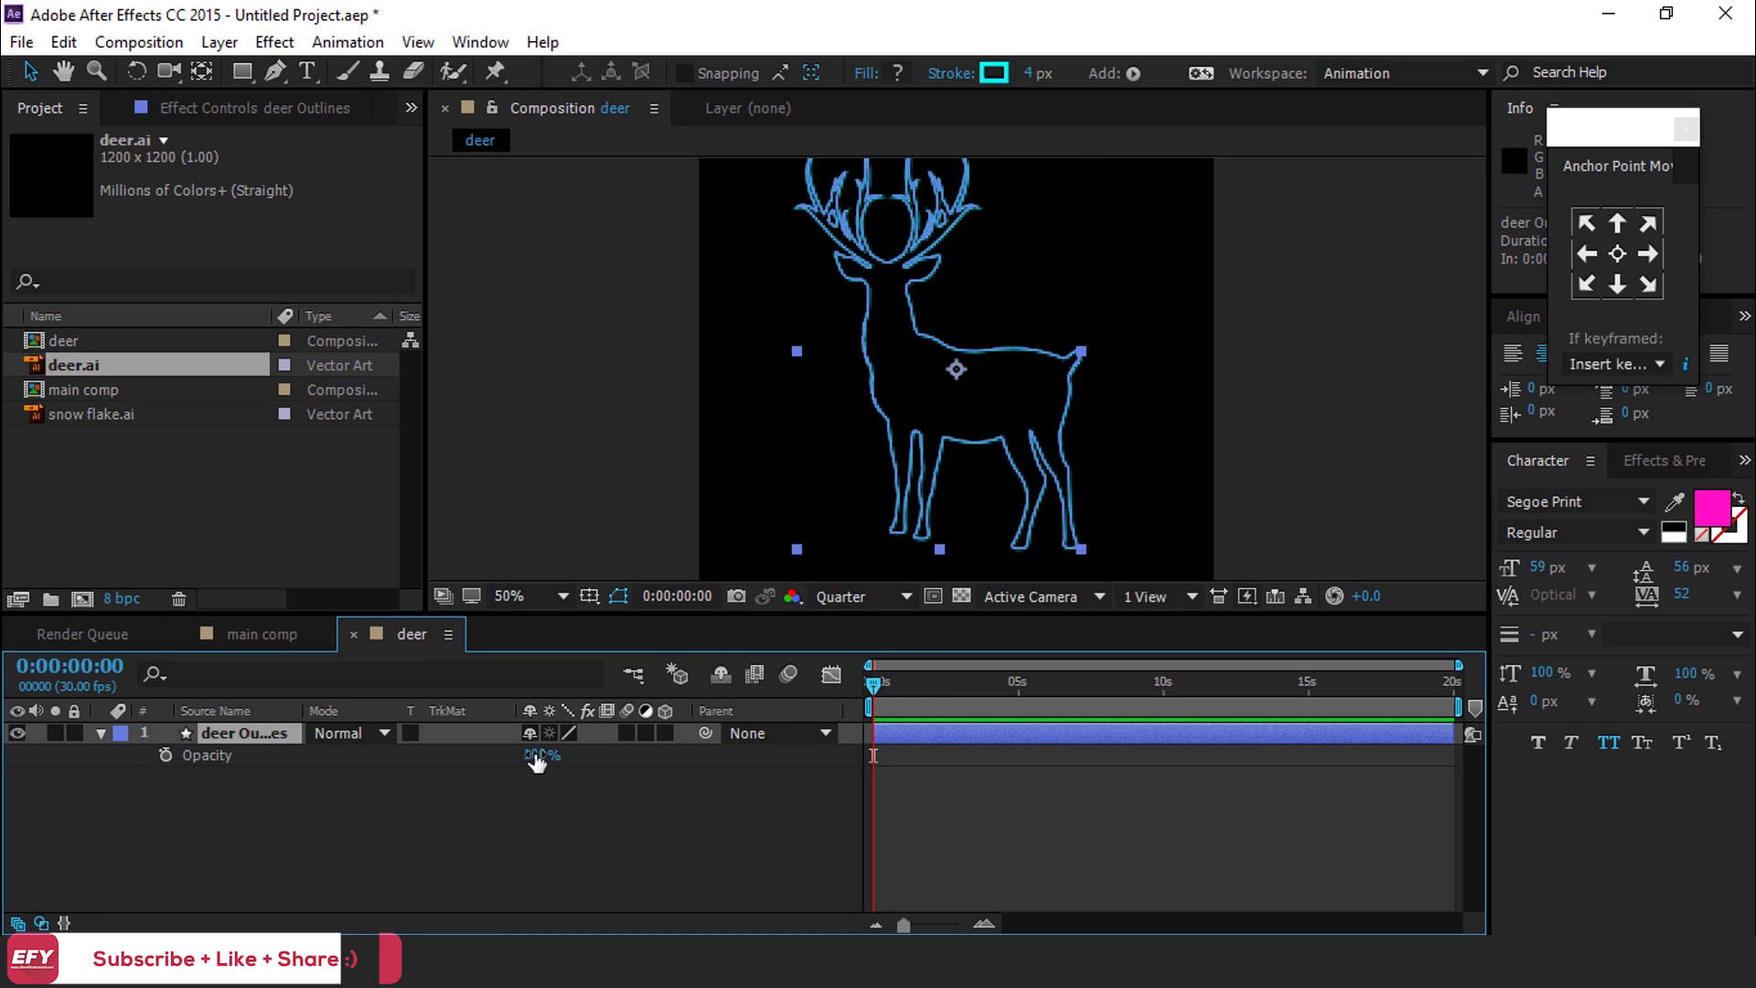
left_click_drag(536, 757, 403, 759)
left_click(165, 755)
left_click(985, 924)
left_click(985, 923)
left_click_drag(874, 683, 927, 683)
left_click_drag(534, 755, 1354, 756)
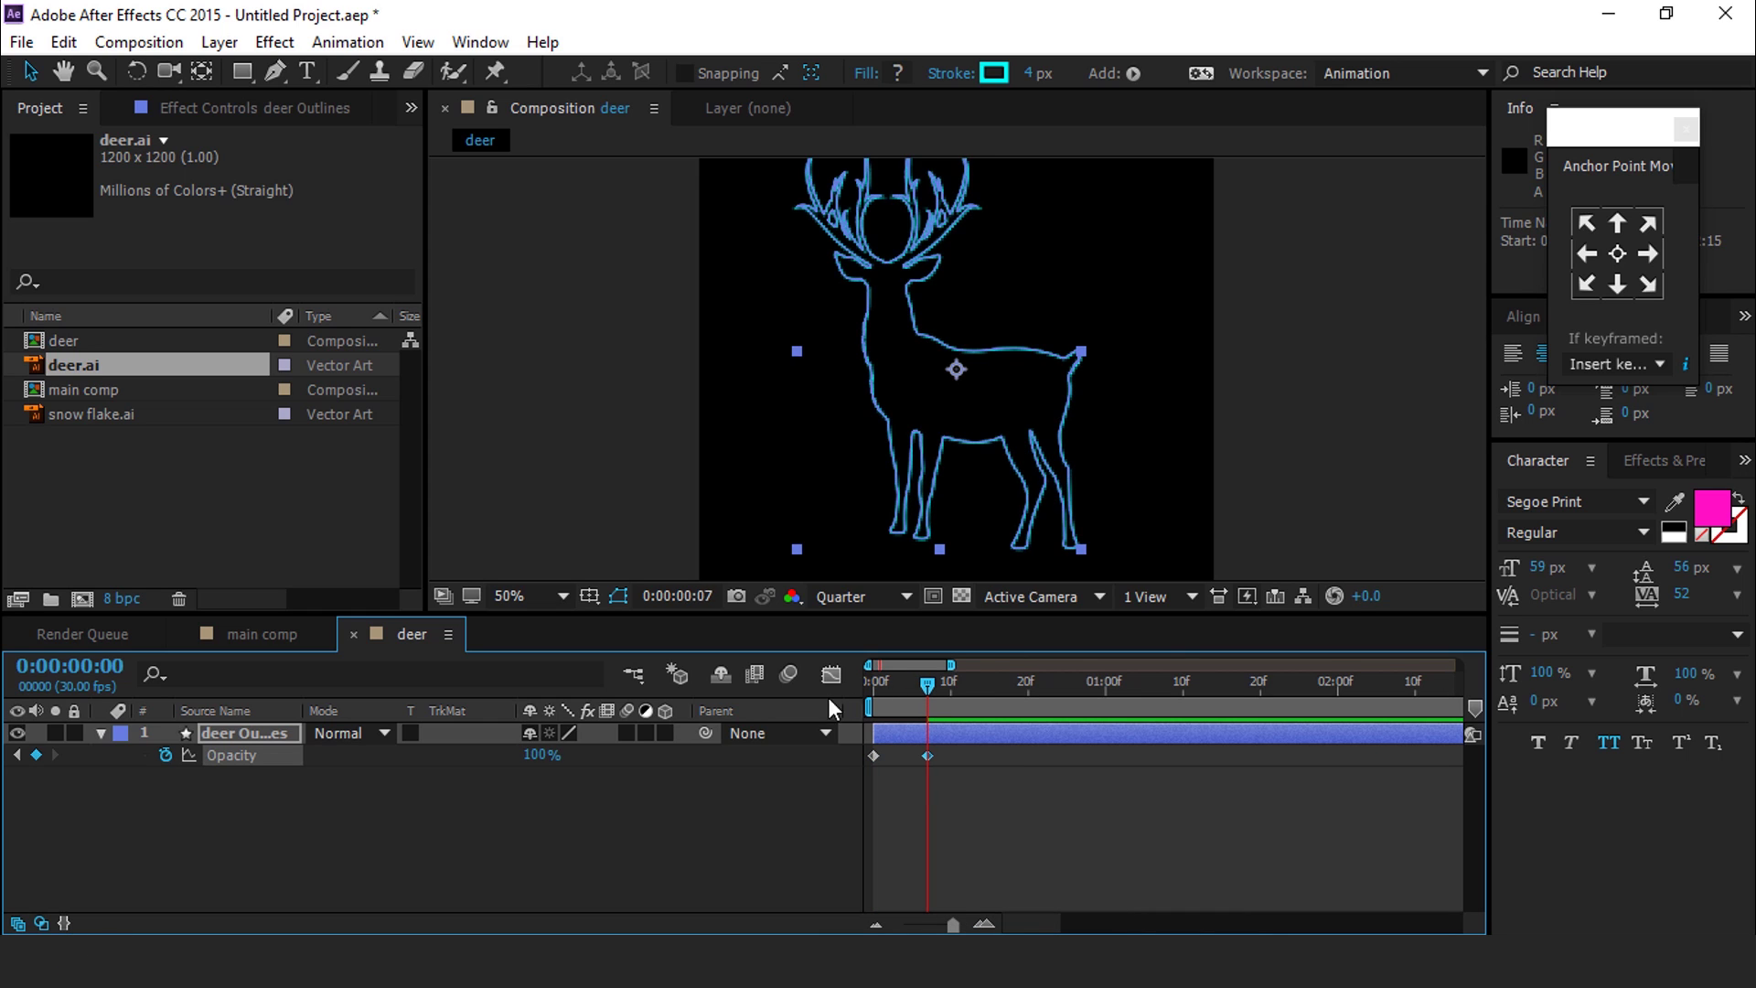
Add a quick opacity flicker on the deer outline, dipping at frame 13 and returning to 100% at frame 14
left_click_drag(928, 683, 975, 678)
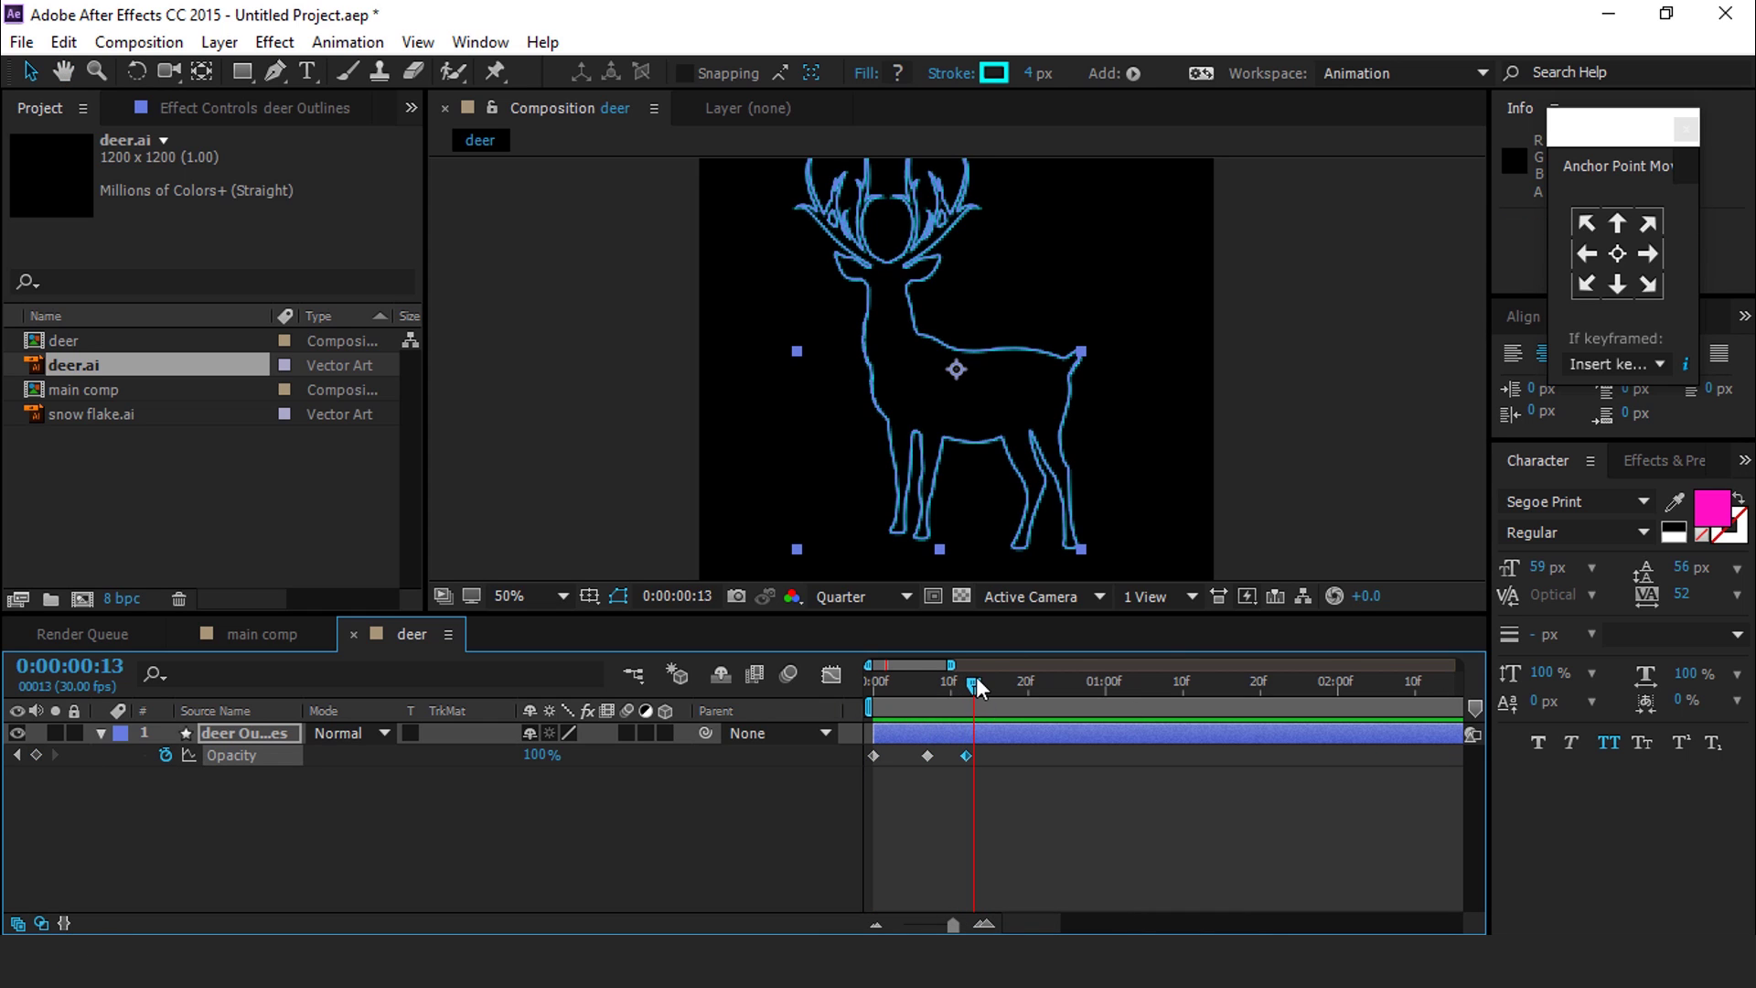
left_click_drag(536, 755, 410, 793)
mouse_move(975, 681)
left_mouse_down()
mouse_move(1001, 677)
mouse_move(981, 678)
left_mouse_up()
left_click_drag(535, 756, 622, 755)
Add a second one-frame opacity dip returning to 100% after the first flicker, and preview the animation from the start
left_click_drag(986, 682, 1036, 690)
left_click(35, 755)
left_click_drag(534, 756, 421, 755)
left_click_drag(1037, 688, 1043, 688)
left_click_drag(540, 756, 659, 769)
left_click(1172, 820)
key("Home")
key("space")
Move the second flicker's three opacity keyframes earlier, to frames 17 through 19
left_click_drag(1019, 677, 1074, 678)
left_click_drag(1140, 786, 1023, 748)
left_click_drag(1044, 756, 1020, 756)
Add a third opacity flicker with a hold at frame 21, a dip at frame 23 and 100% at frame 26, and preview it
mouse_move(1073, 684)
left_mouse_down()
mouse_move(982, 672)
mouse_move(1039, 683)
left_mouse_up()
left_click(36, 755)
left_click(1050, 684)
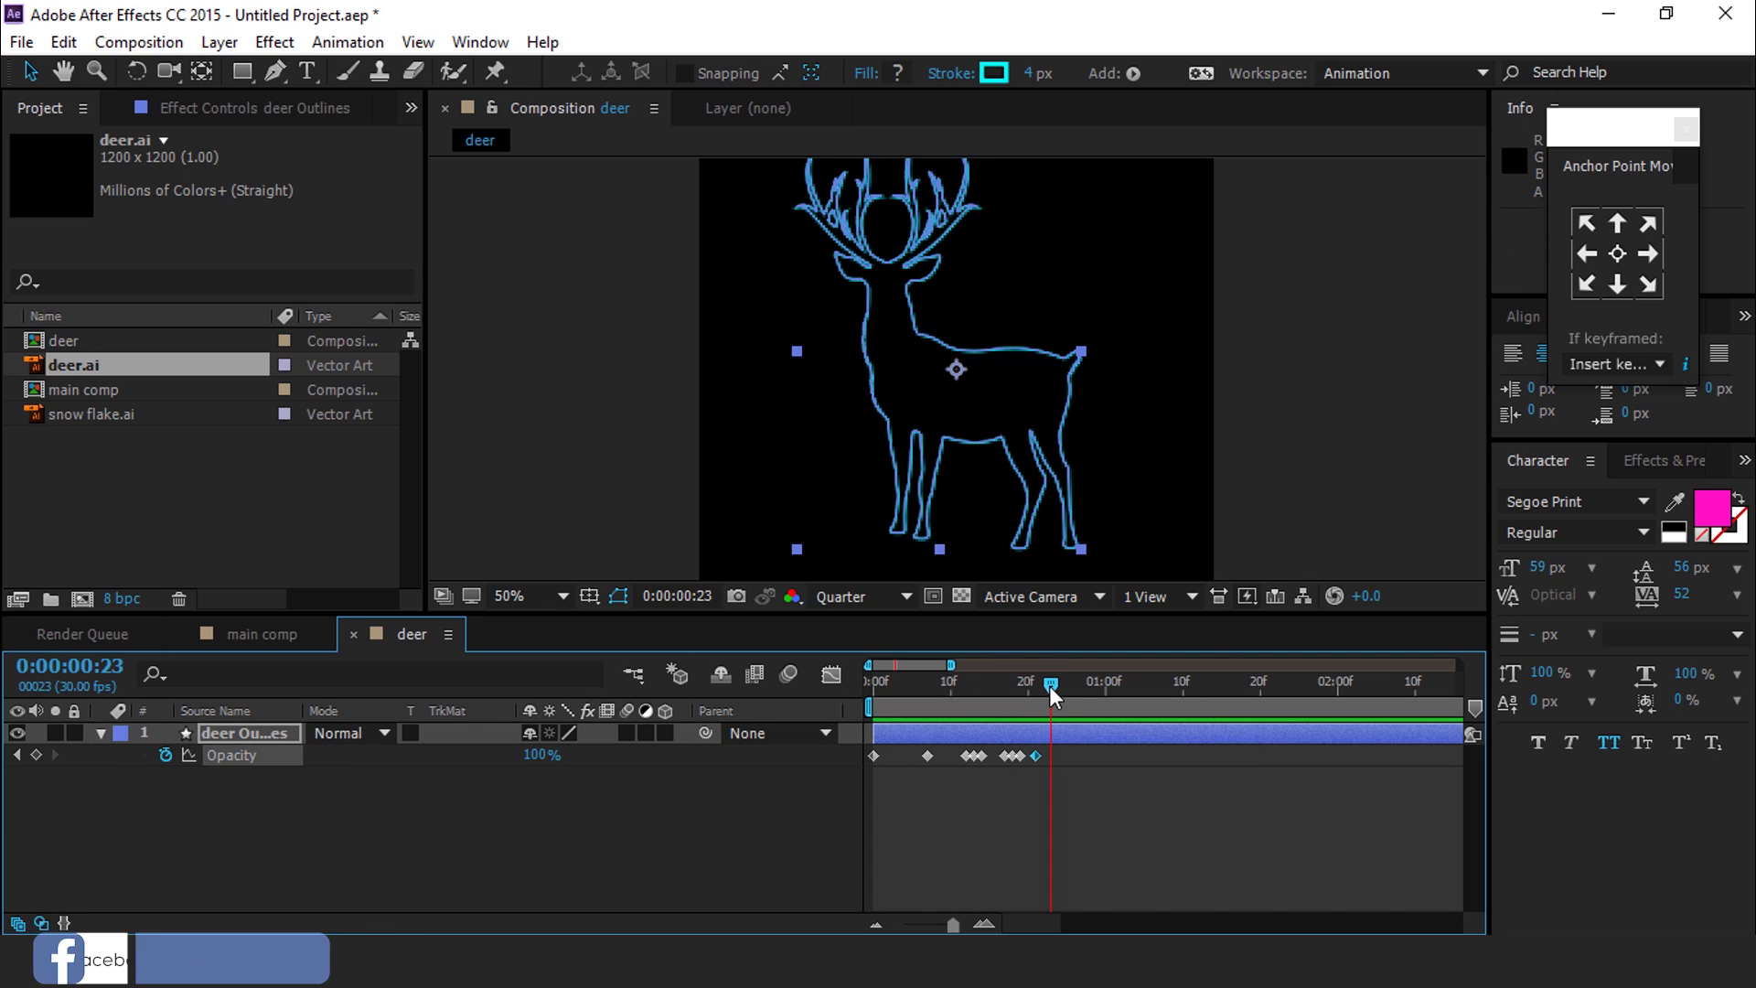
left_click_drag(535, 757, 458, 756)
left_click_drag(1017, 682, 1074, 686)
left_click_drag(540, 756, 901, 756)
left_click(980, 682)
key("space")
left_click_drag(1052, 682, 1123, 684)
left_click(979, 804)
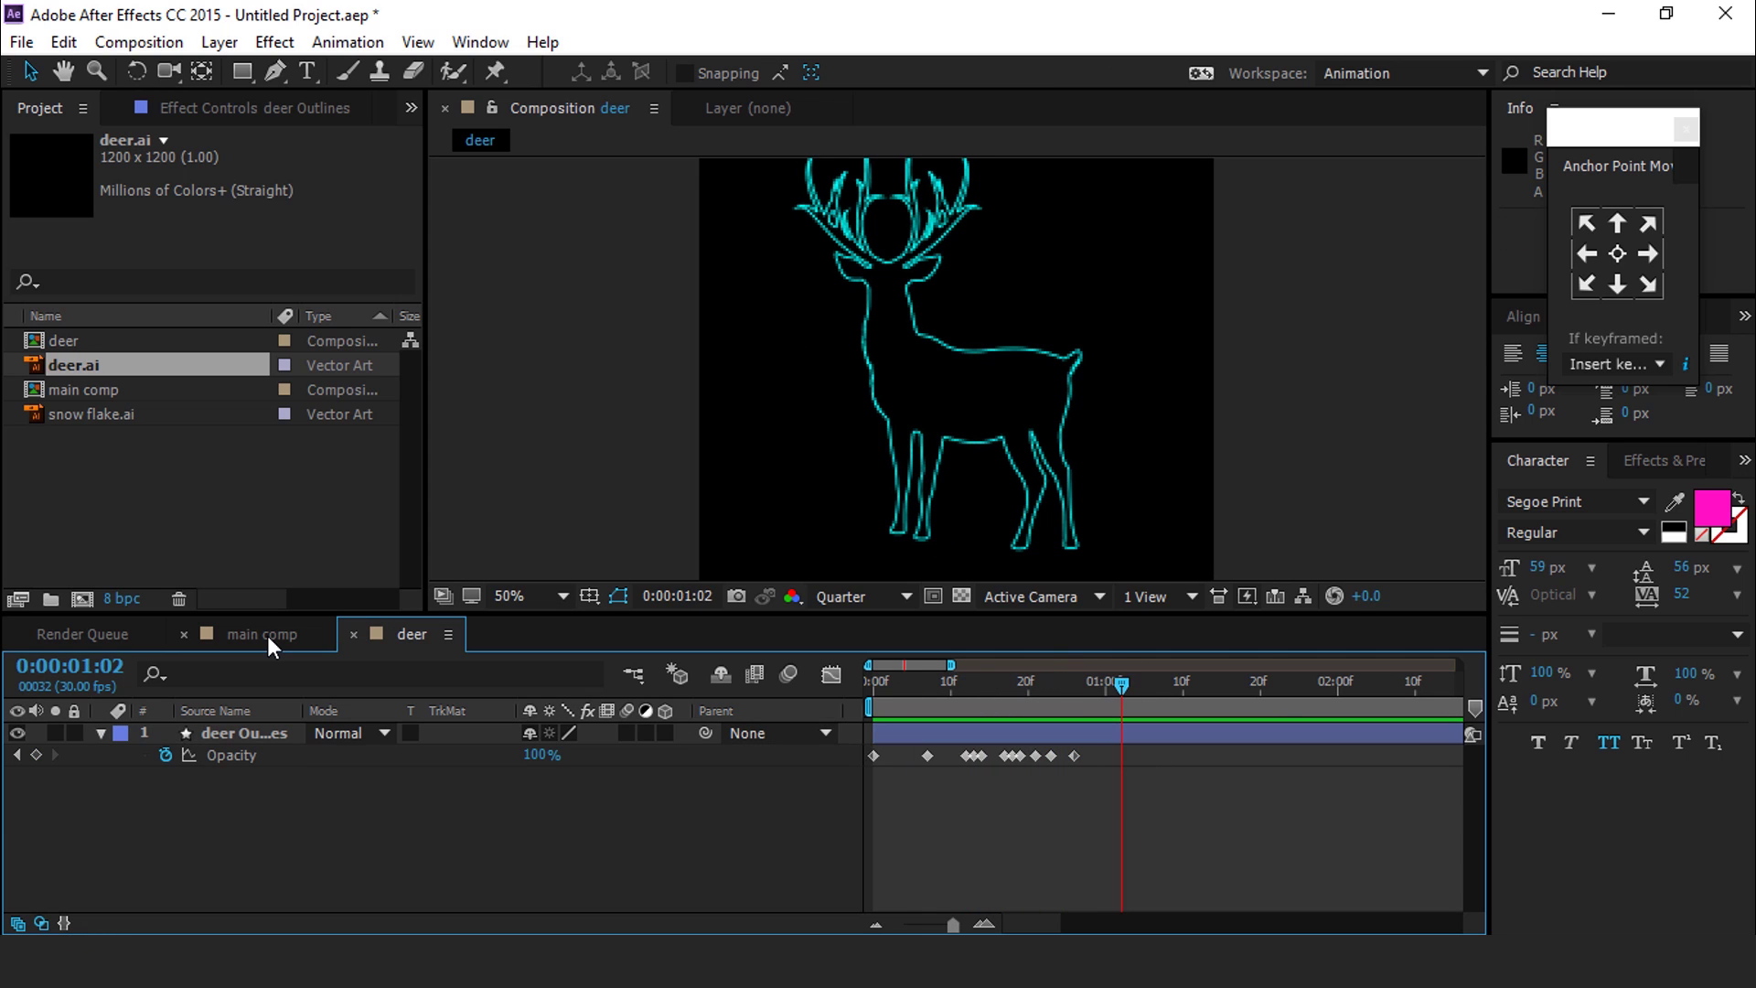
Create a 1920 x 1080 composition named scene1
left_click(267, 634)
left_click(82, 599)
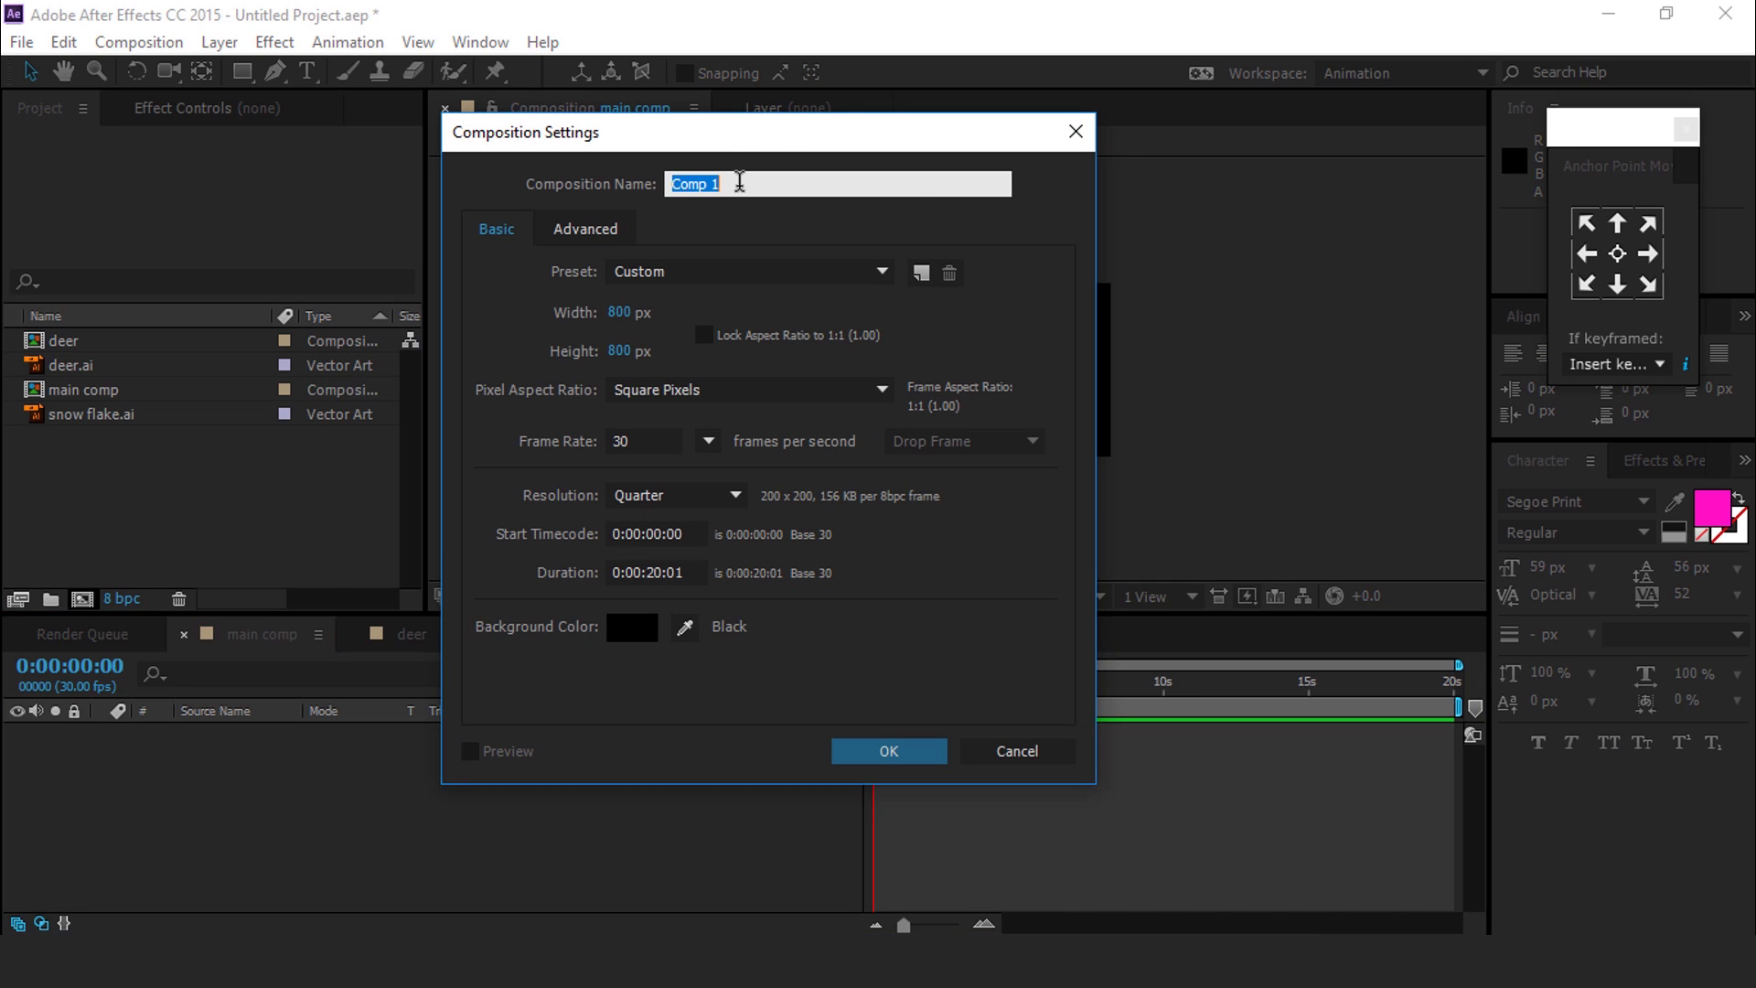
left_click(619, 312)
type("1920")
key("Tab")
type("1080")
left_click(682, 184)
type("scene1")
key("Return")
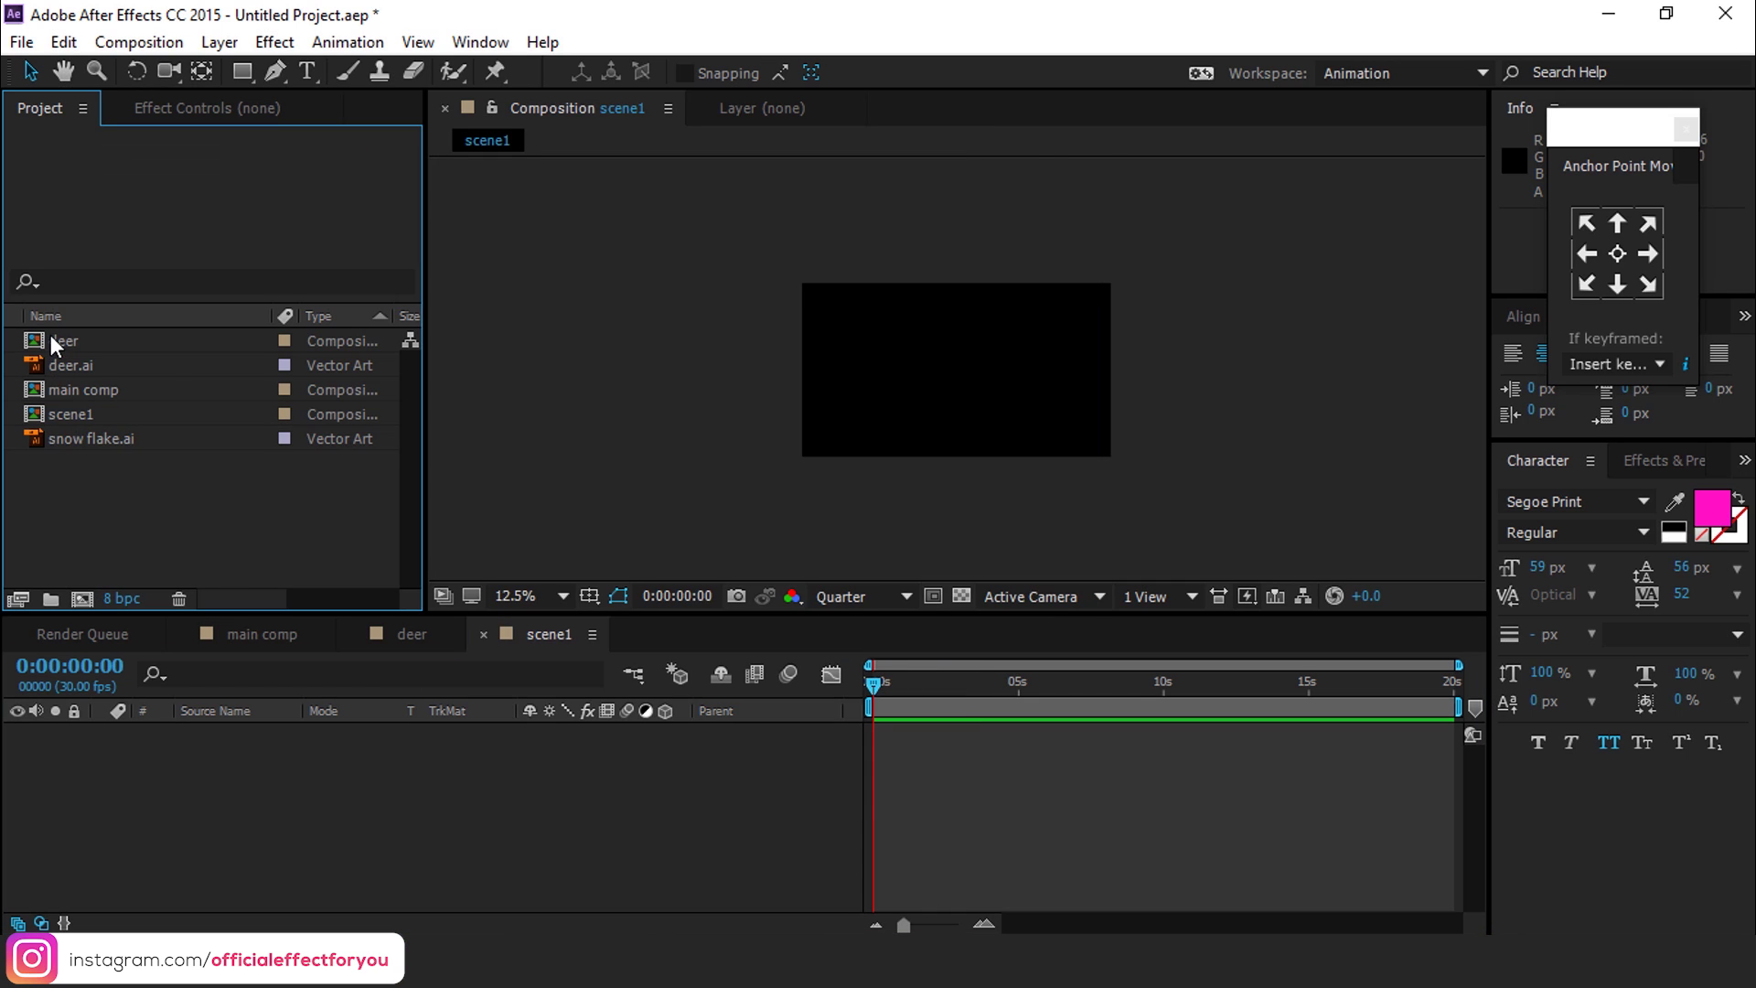
Add the deer composition to scene1 as a layer and move the current time to 0:00:06:06
left_click(52, 336)
left_click_drag(37, 338, 264, 787)
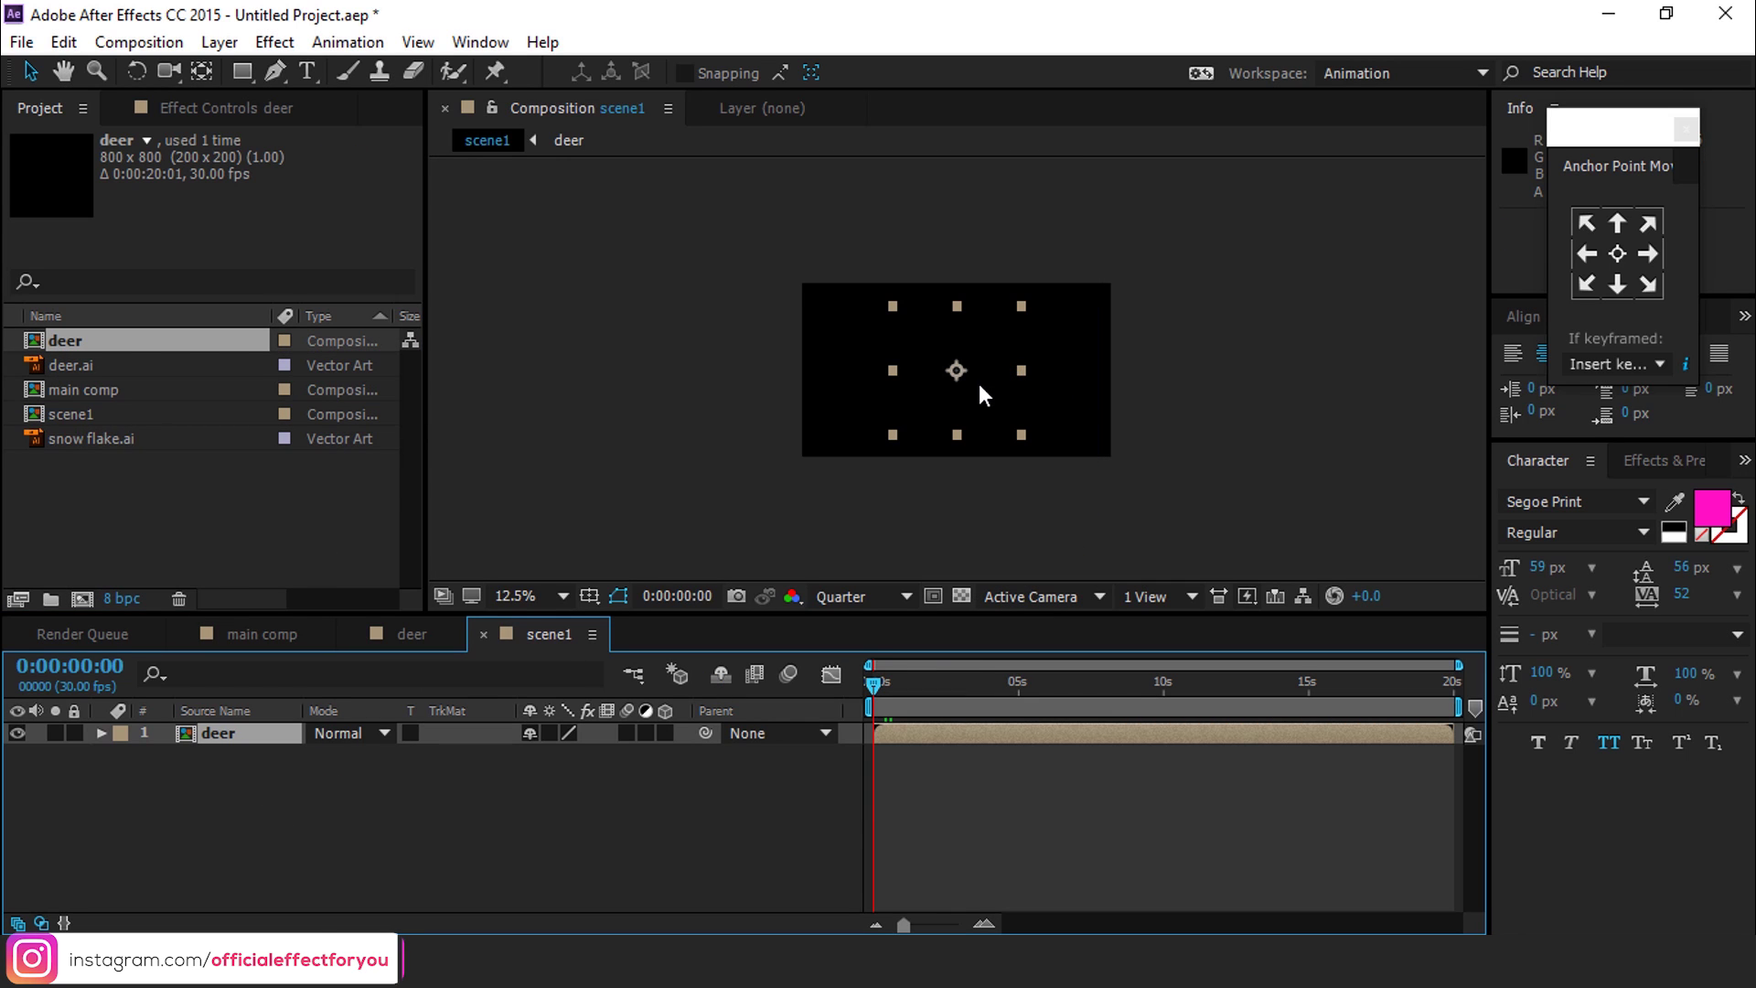
left_click_drag(912, 681, 1055, 688)
scroll(987, 419, "up", 1)
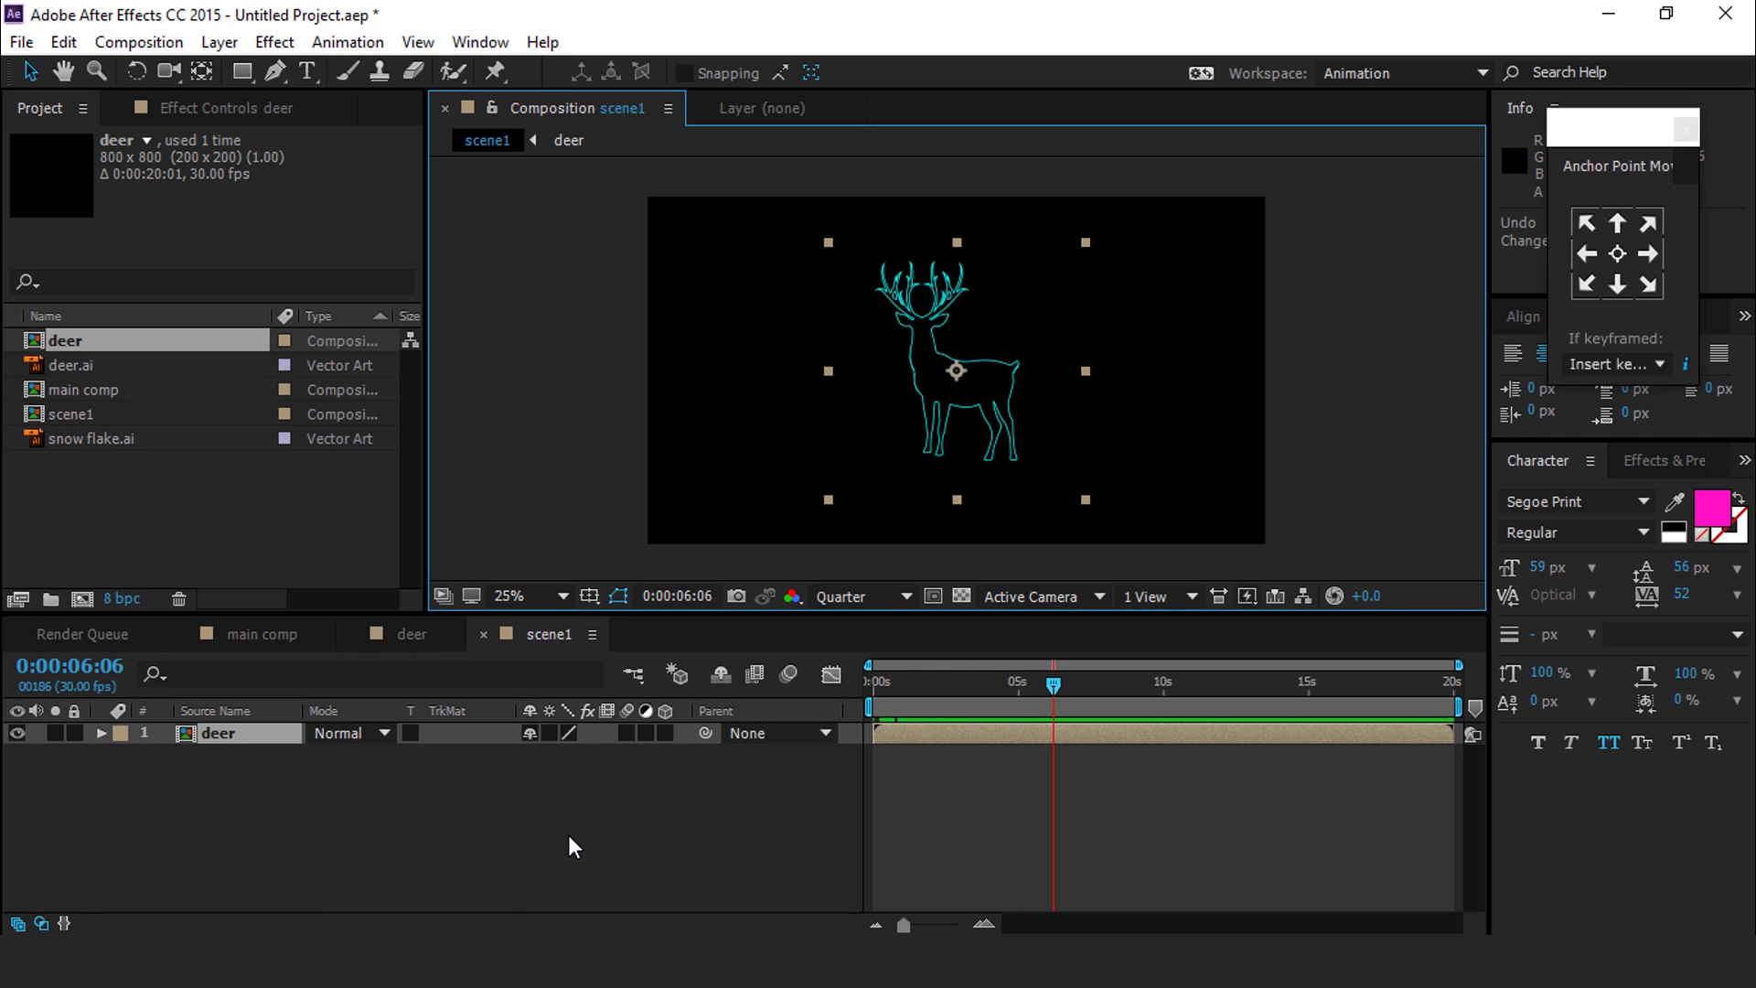
left_click(568, 836)
left_click(969, 375)
Duplicate the deer layer in scene1 and apply the Glow effect to the lower copy
left_click(245, 734)
key("ctrl+d")
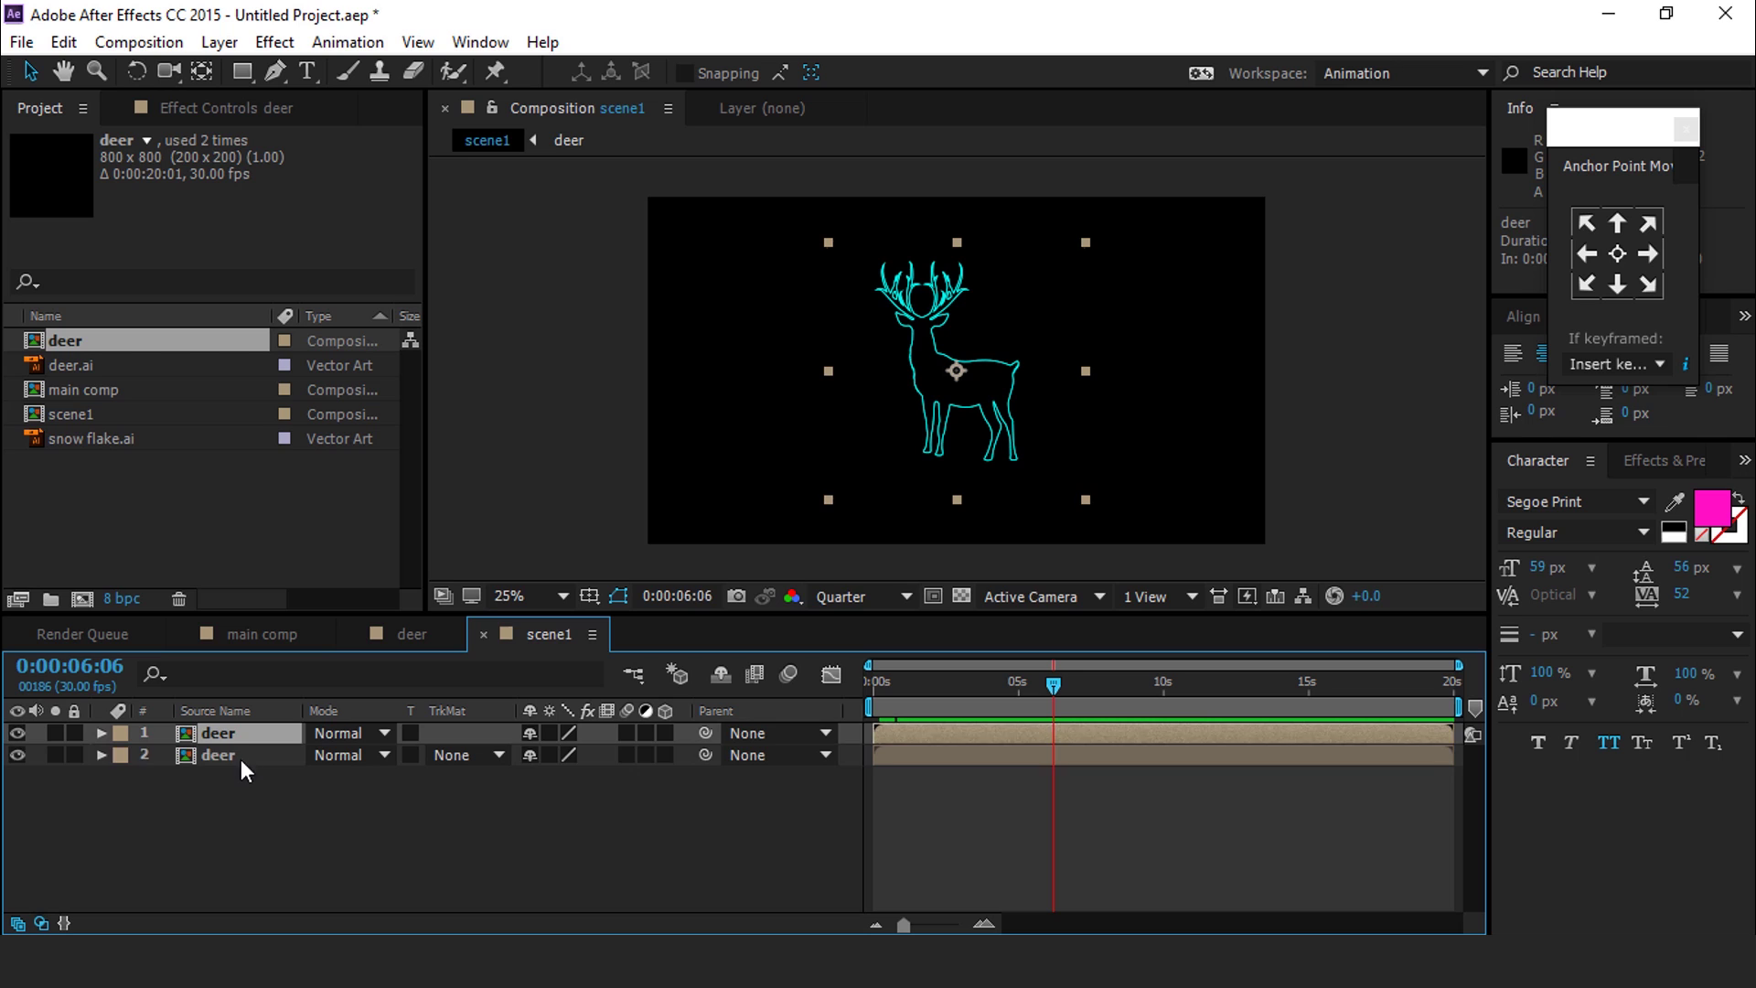
left_click(207, 758)
key("ctrl+space")
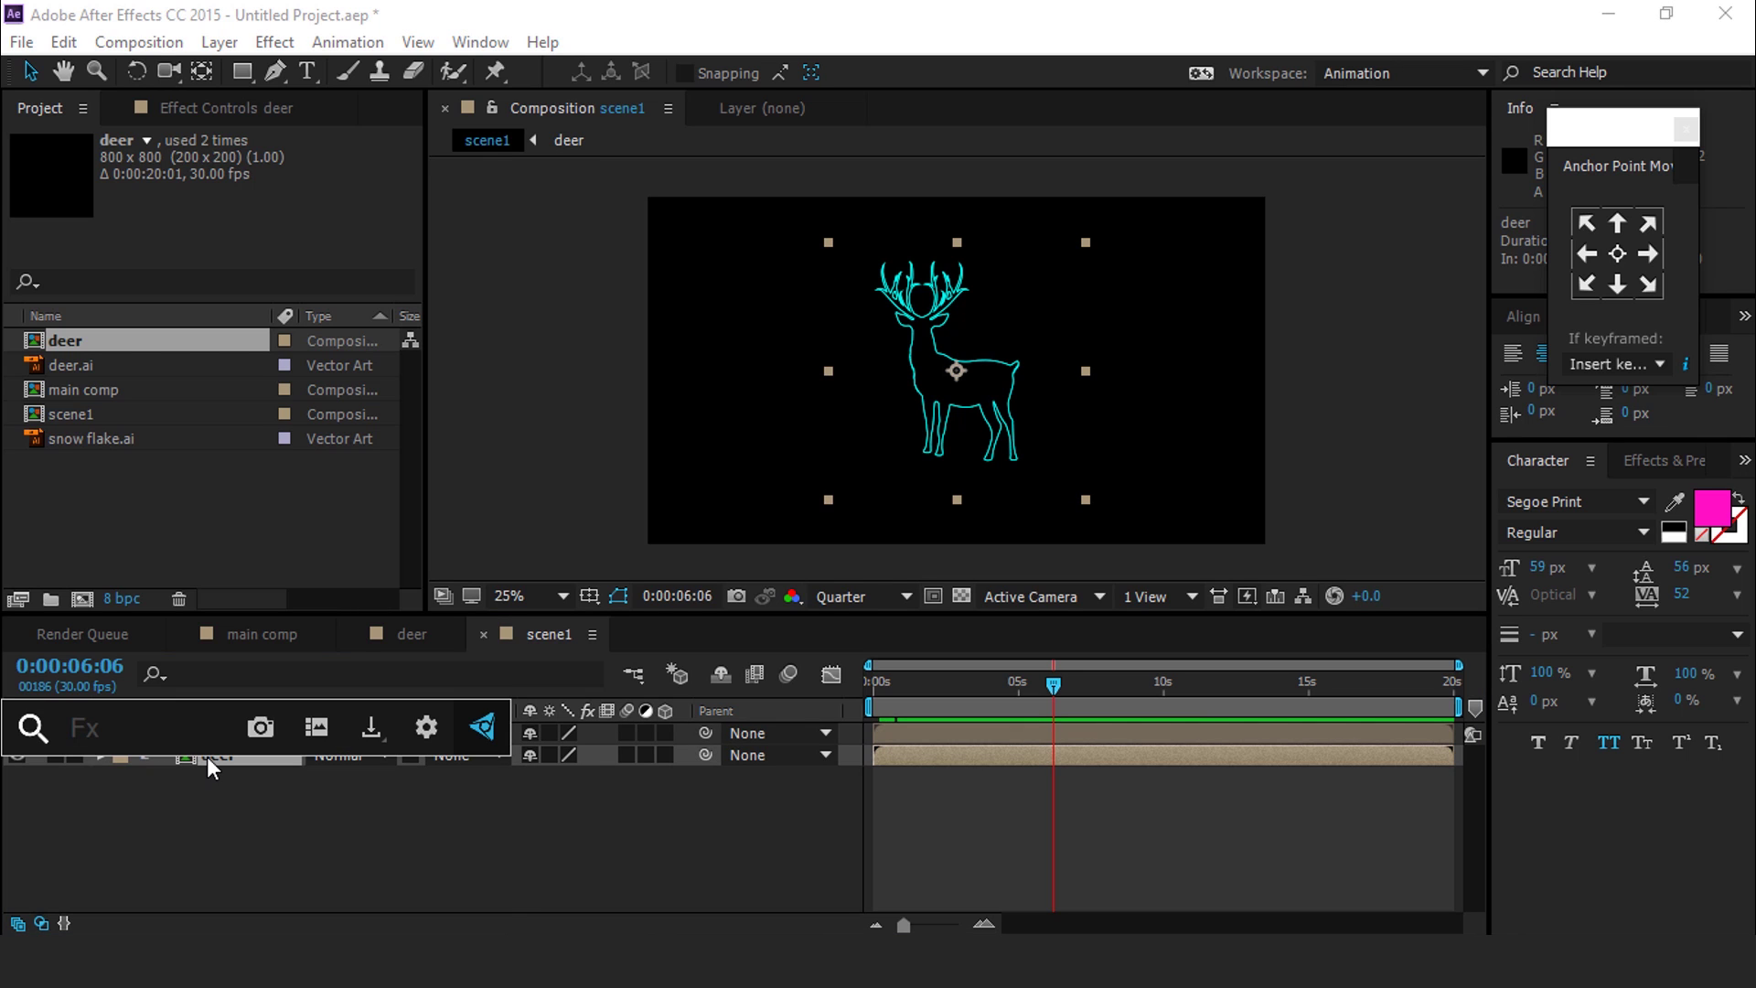
type("glow")
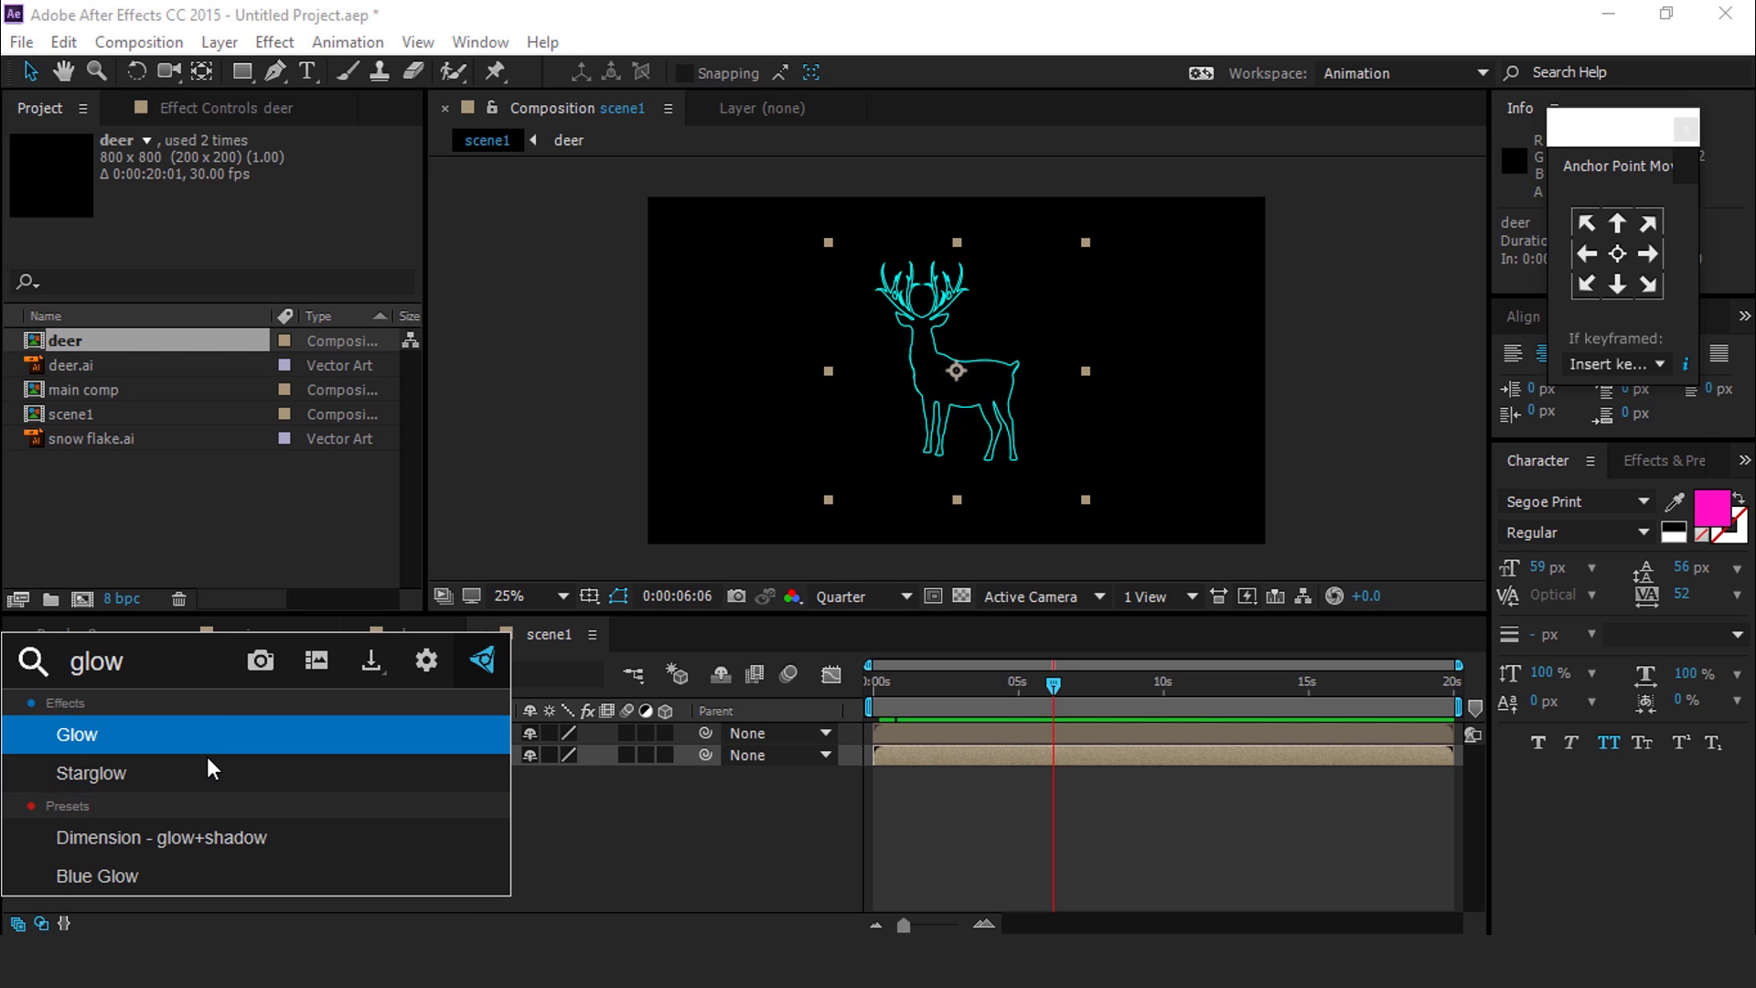
left_click(104, 732)
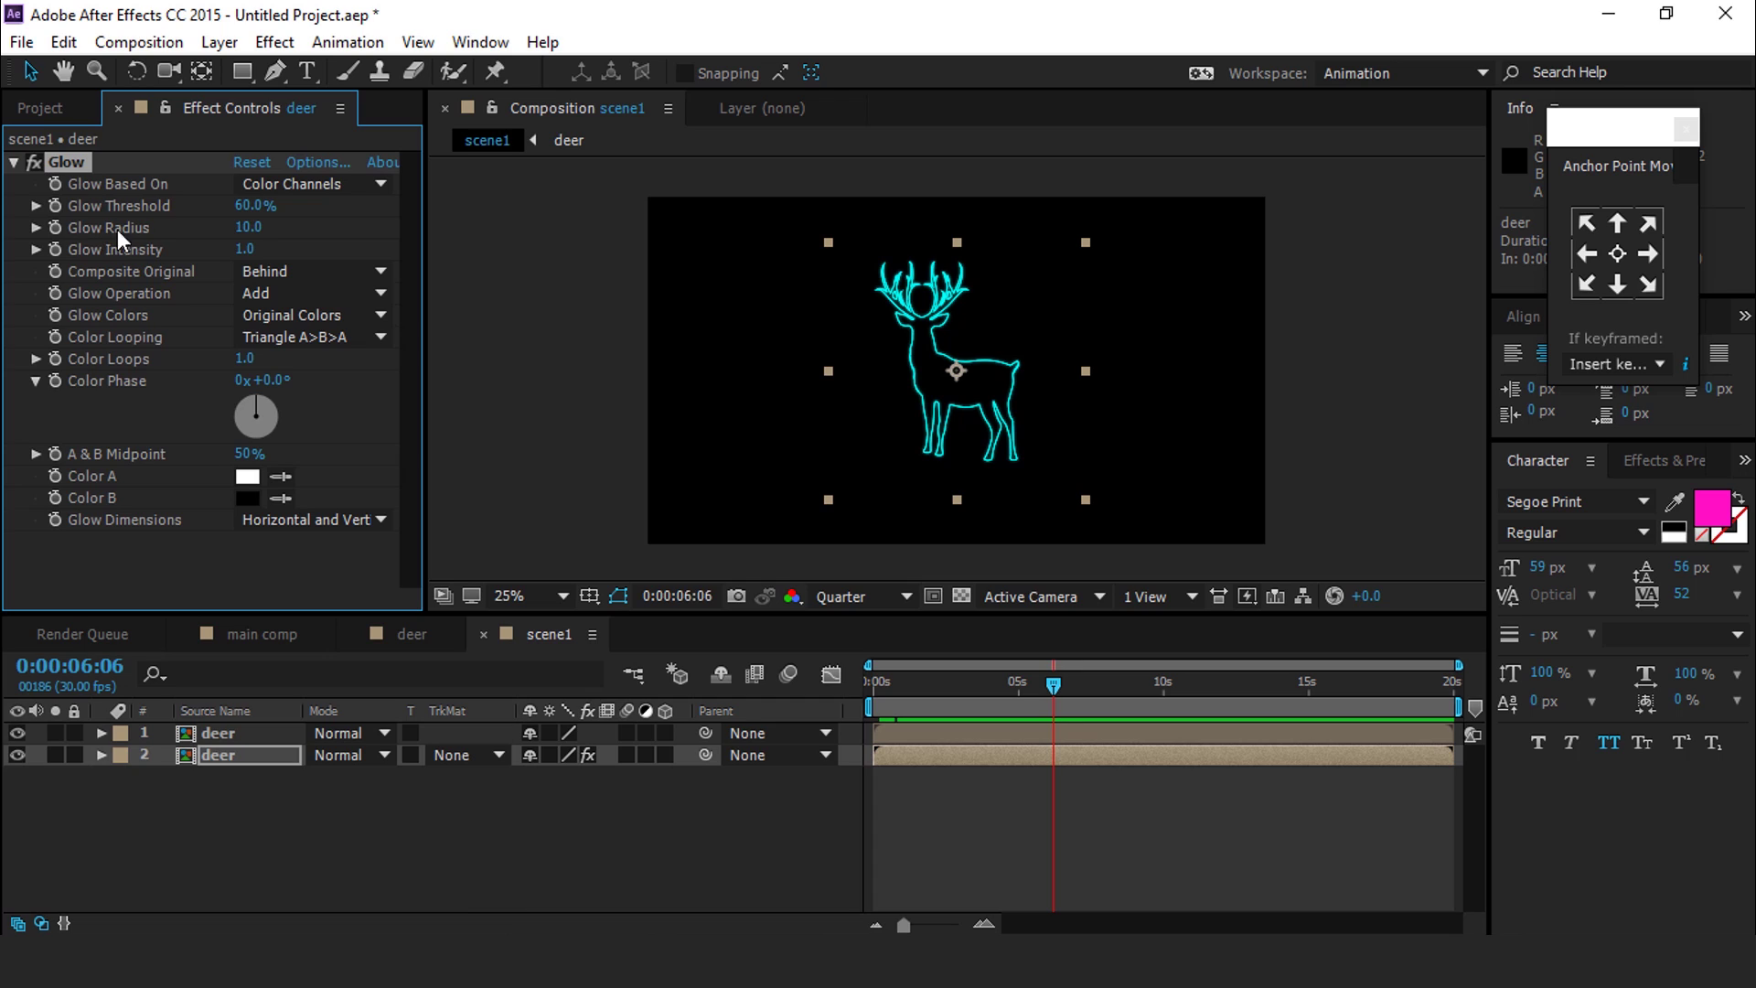
Set the Glow effect's radius to 35 and its intensity to 0.5
left_click(247, 227)
type("25")
key("Return")
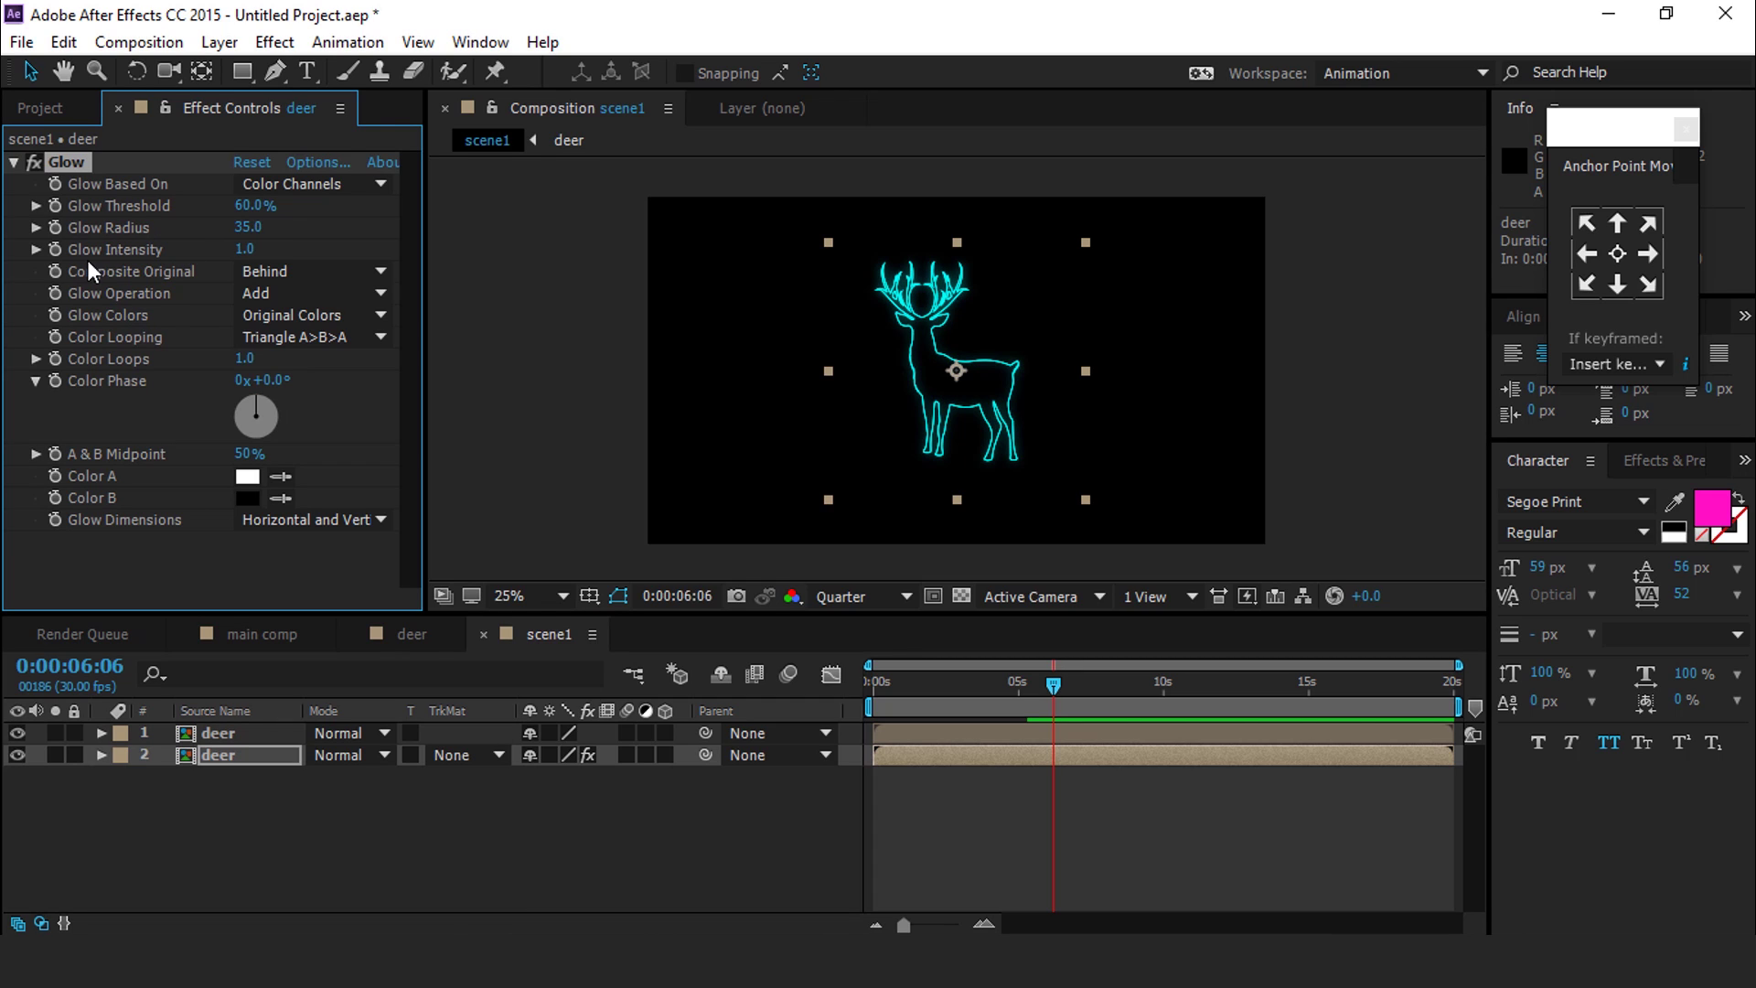
left_click(245, 248)
type("0.5")
key("Return")
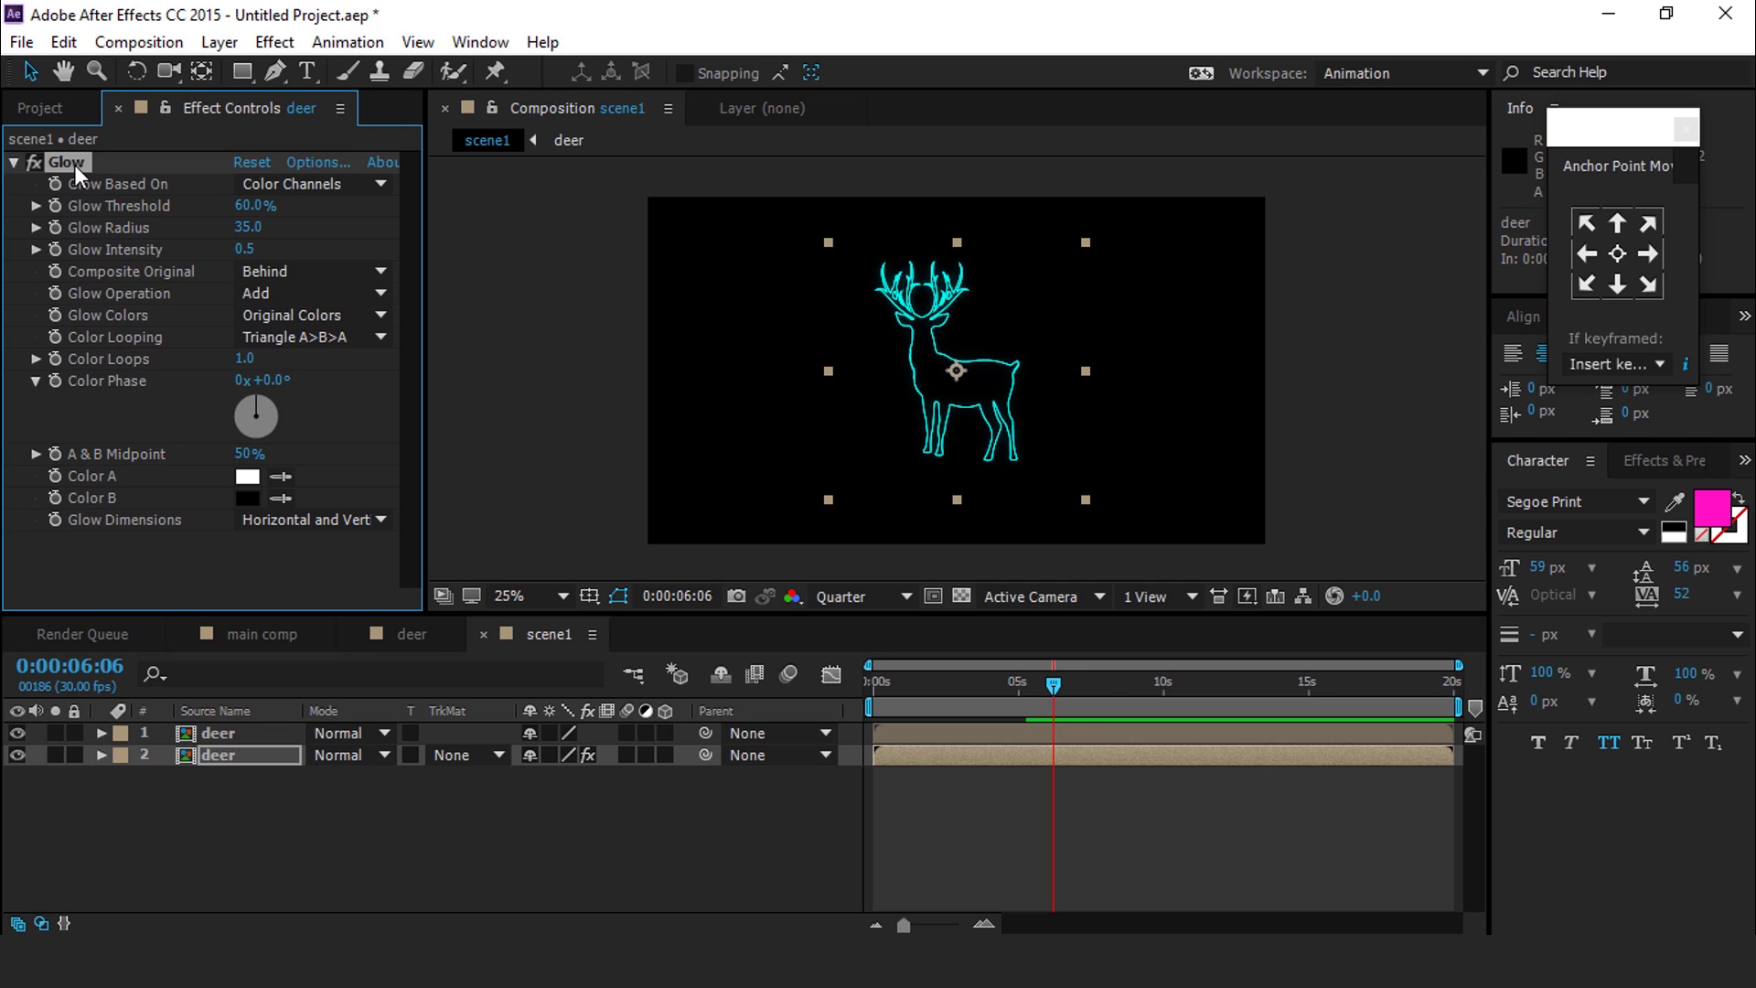
Duplicate the Glow effect on the lower deer layer and set the duplicate's radius to 10
key("ctrl+d")
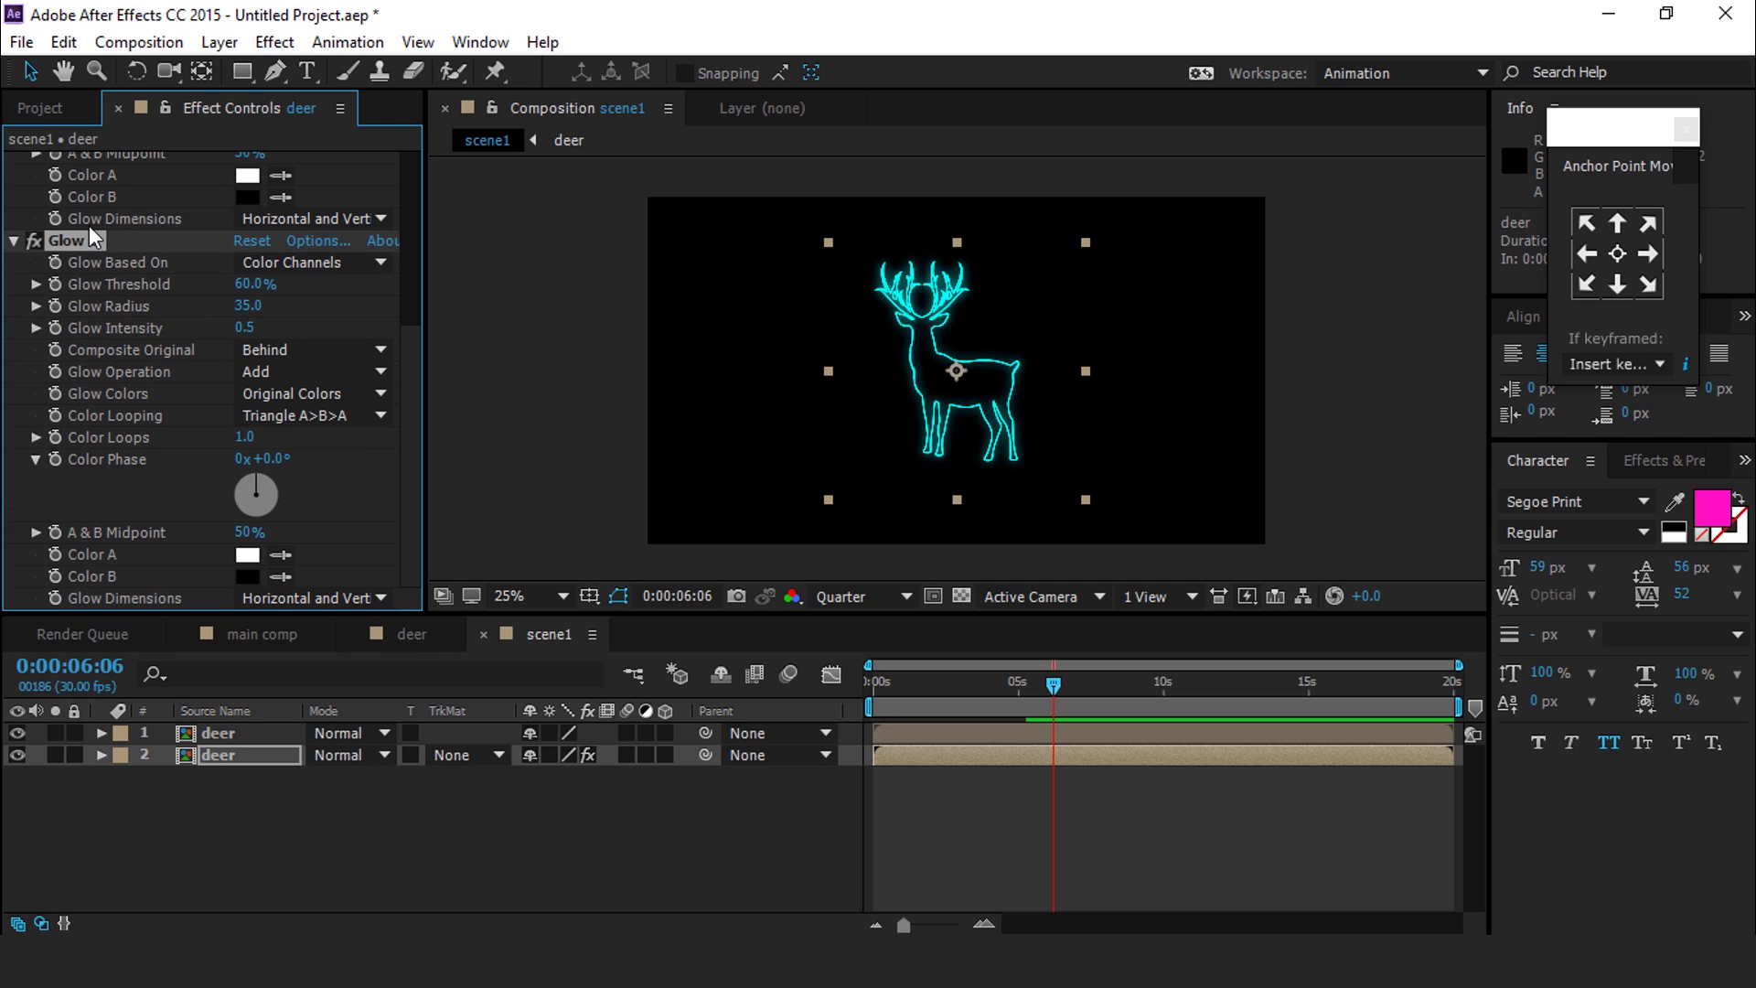
left_click(243, 309)
type("10")
key("Return")
left_click(233, 796)
left_click(201, 759)
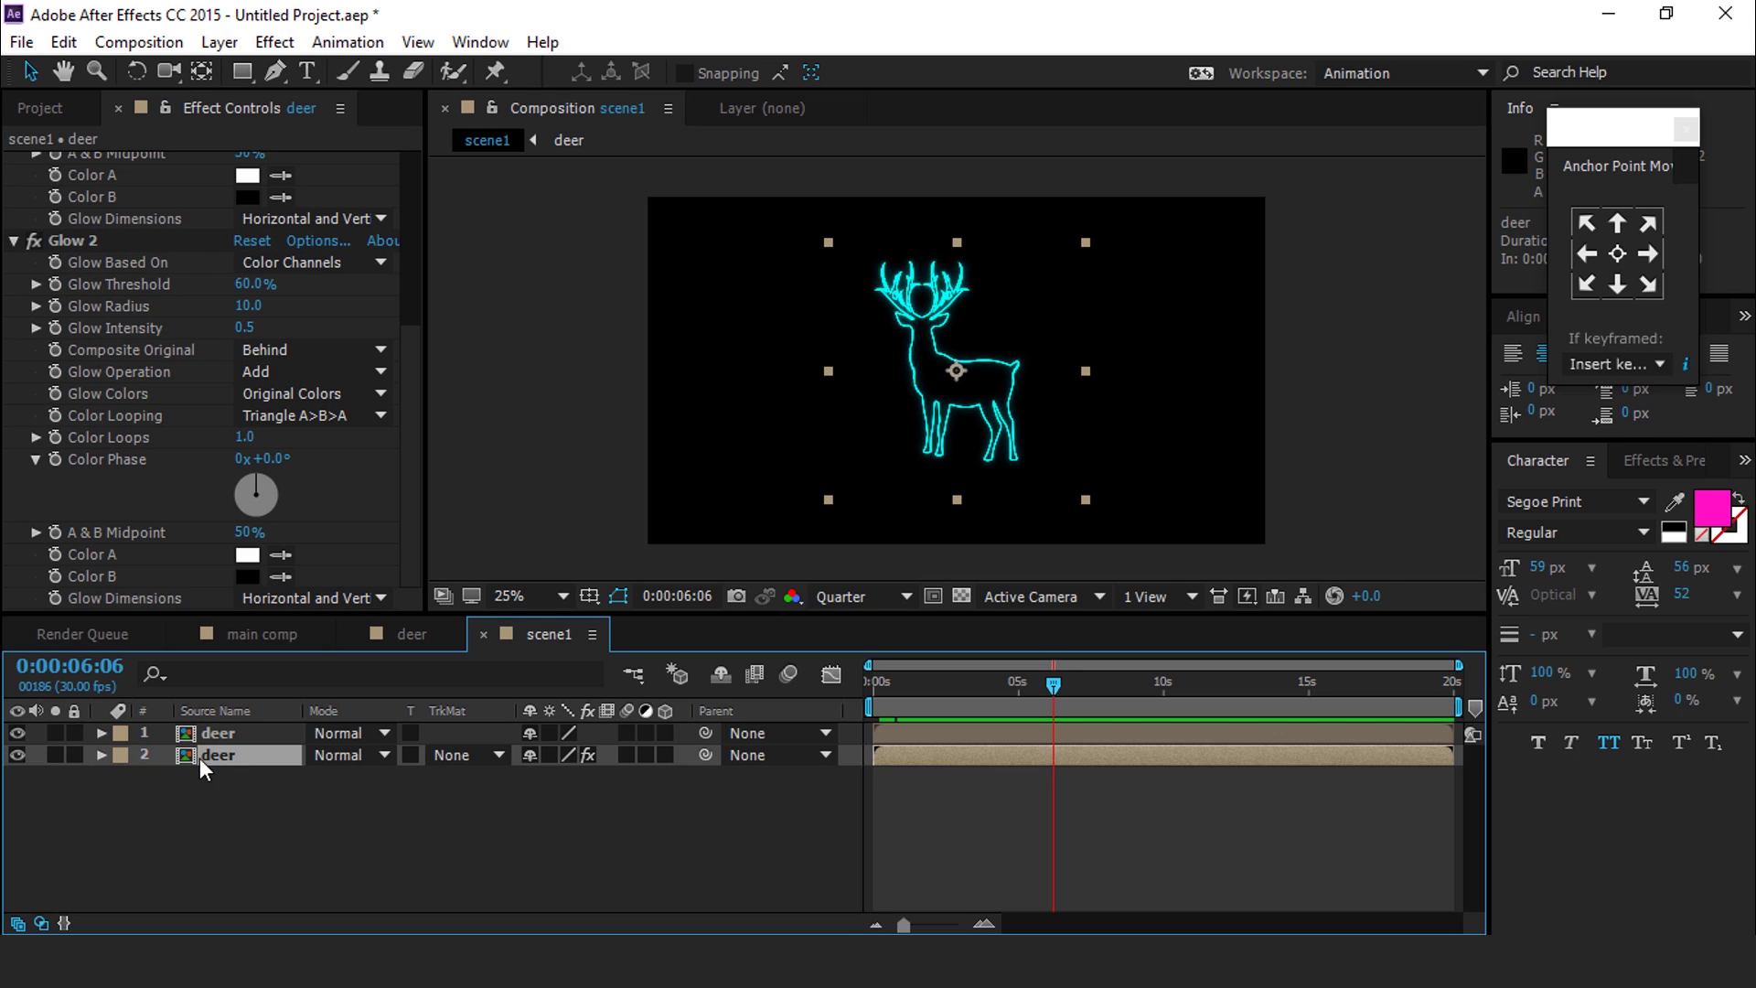
Duplicate the glowing deer layer in scene1 and delete both Glow effects from the lowest copy
key("ctrl+d")
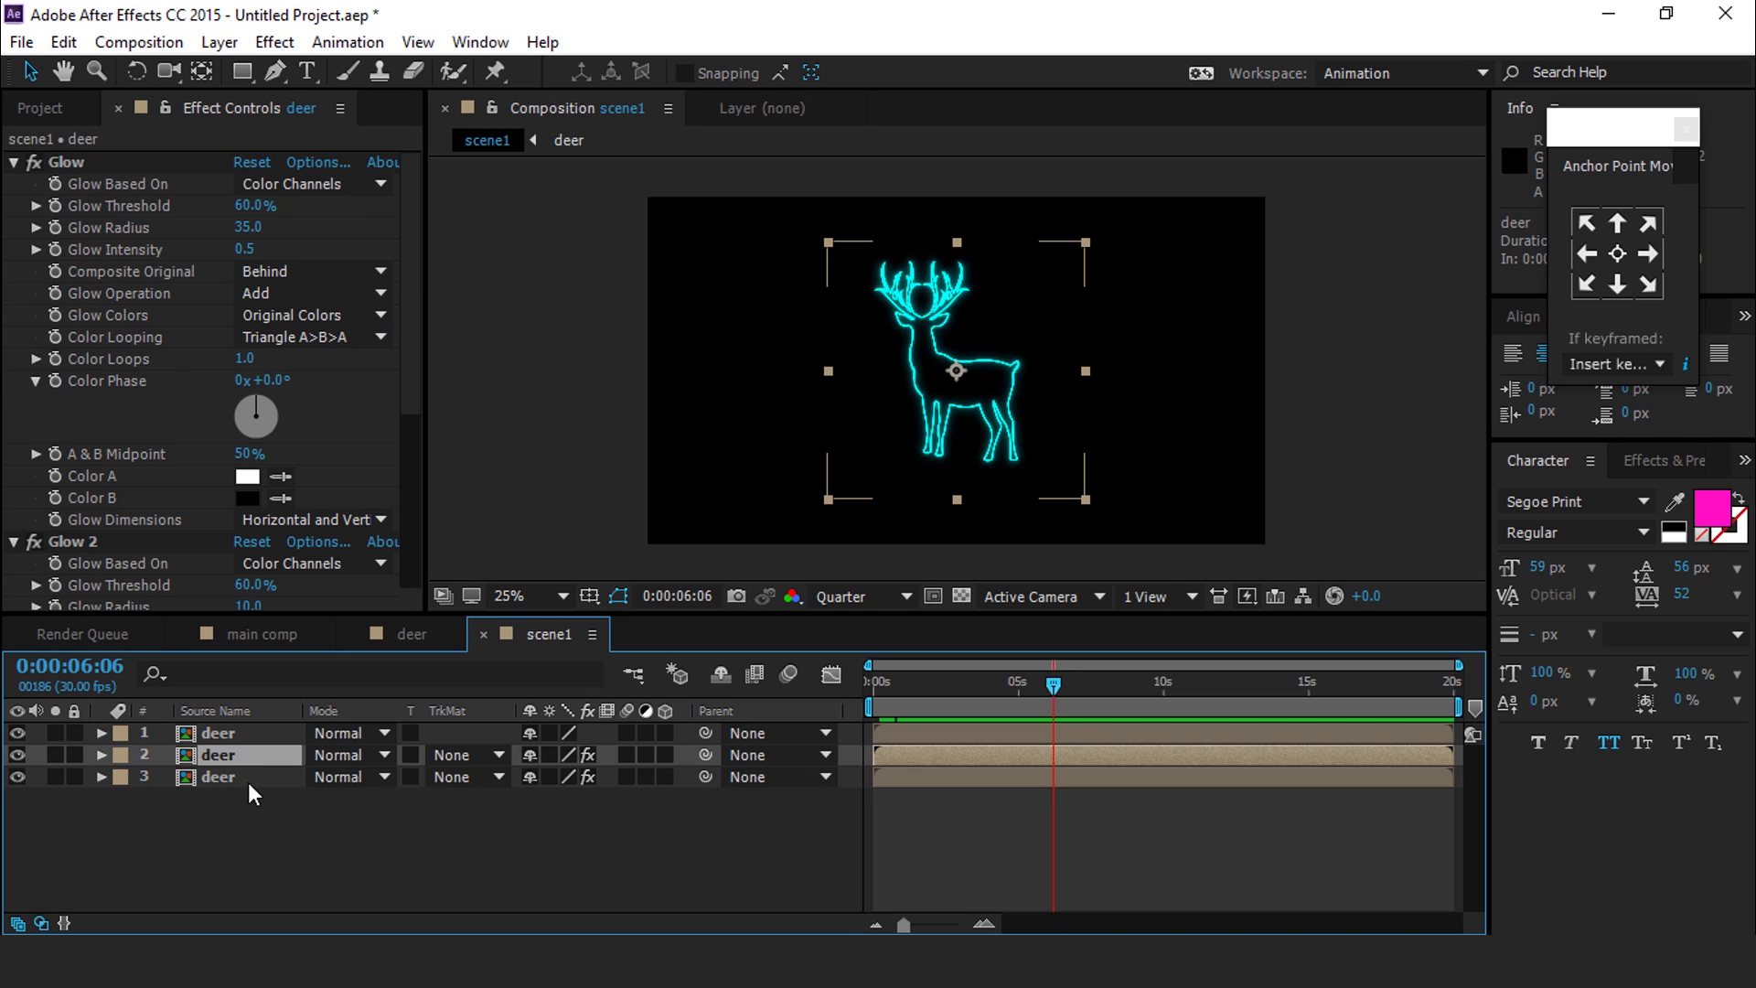
left_click(79, 166)
key("Delete")
left_click(77, 164)
key("Delete")
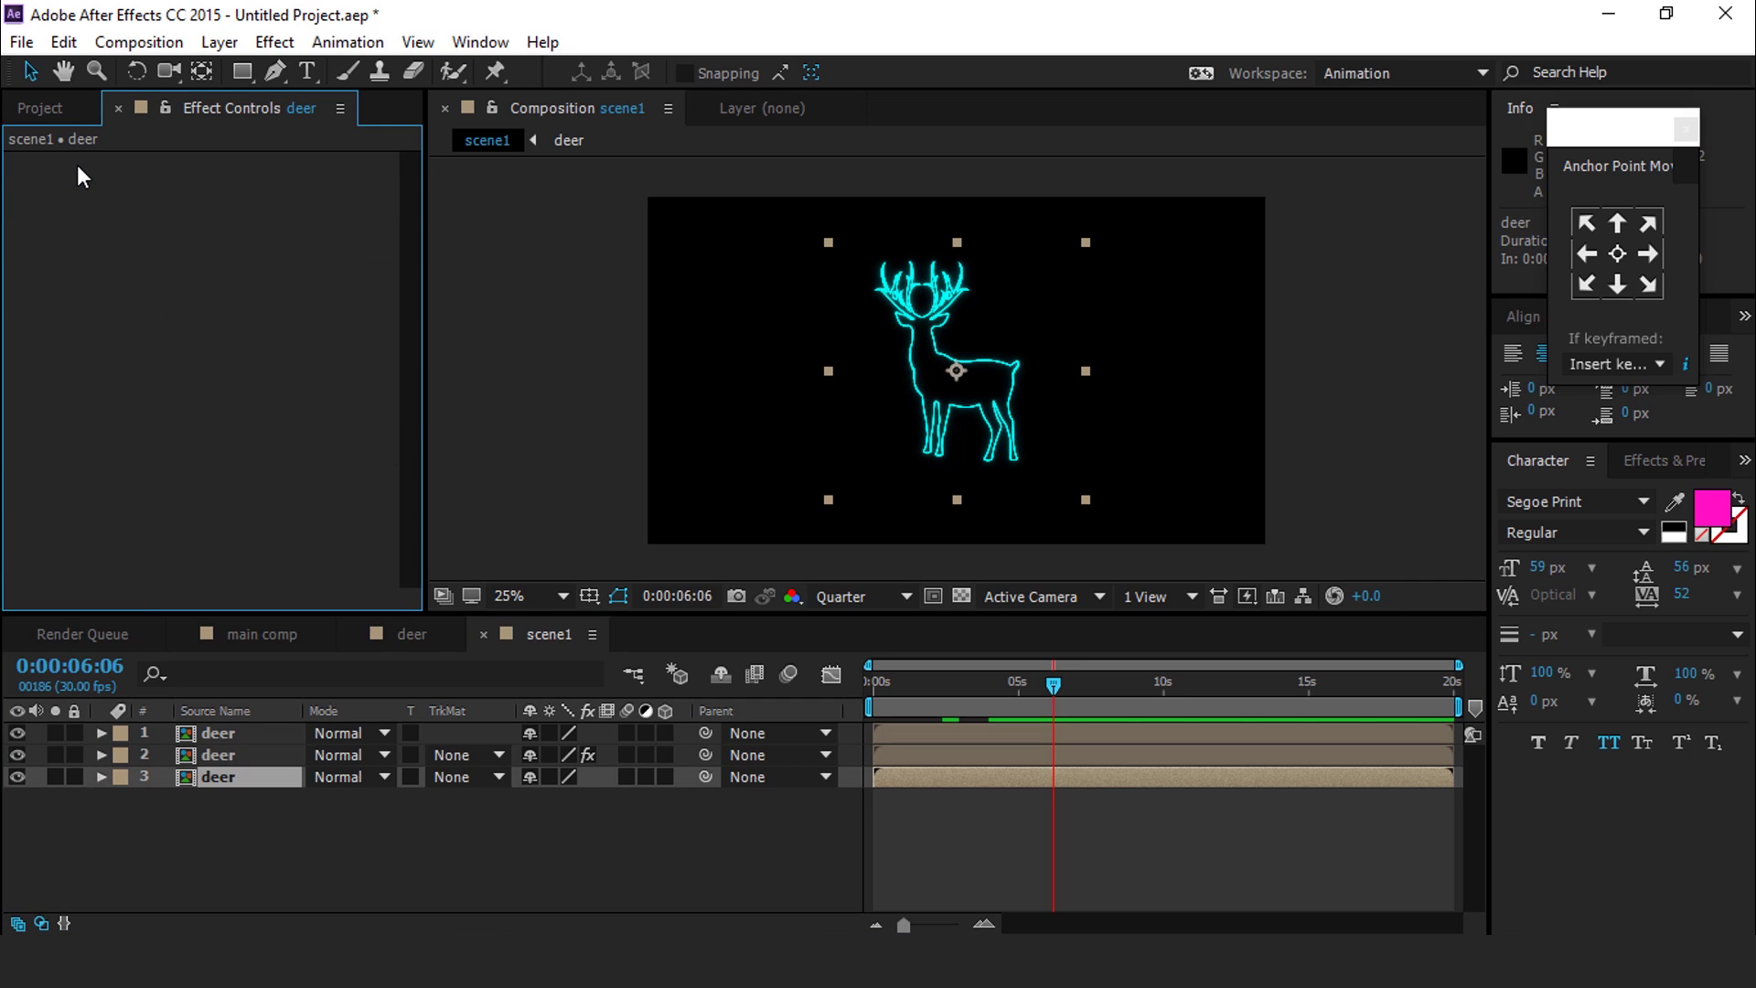
Apply the Fast Blur effect to the lowest deer layer and set its blurriness to 300
key("ctrl+space")
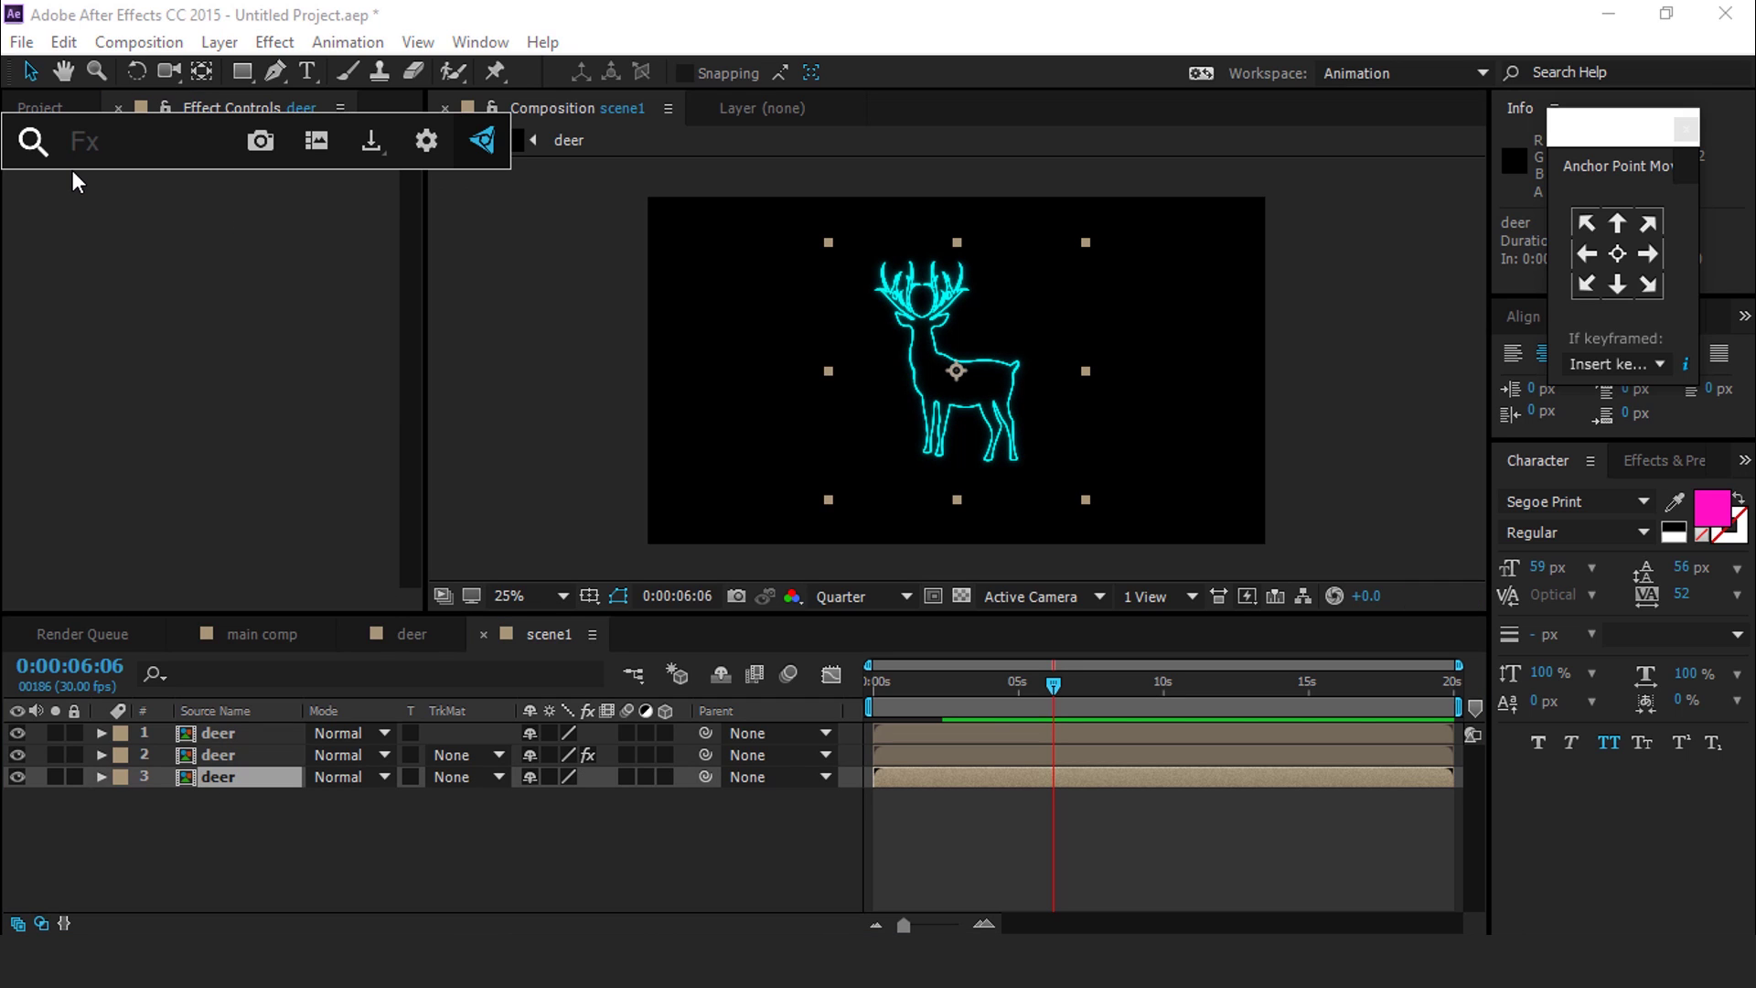
type("fast")
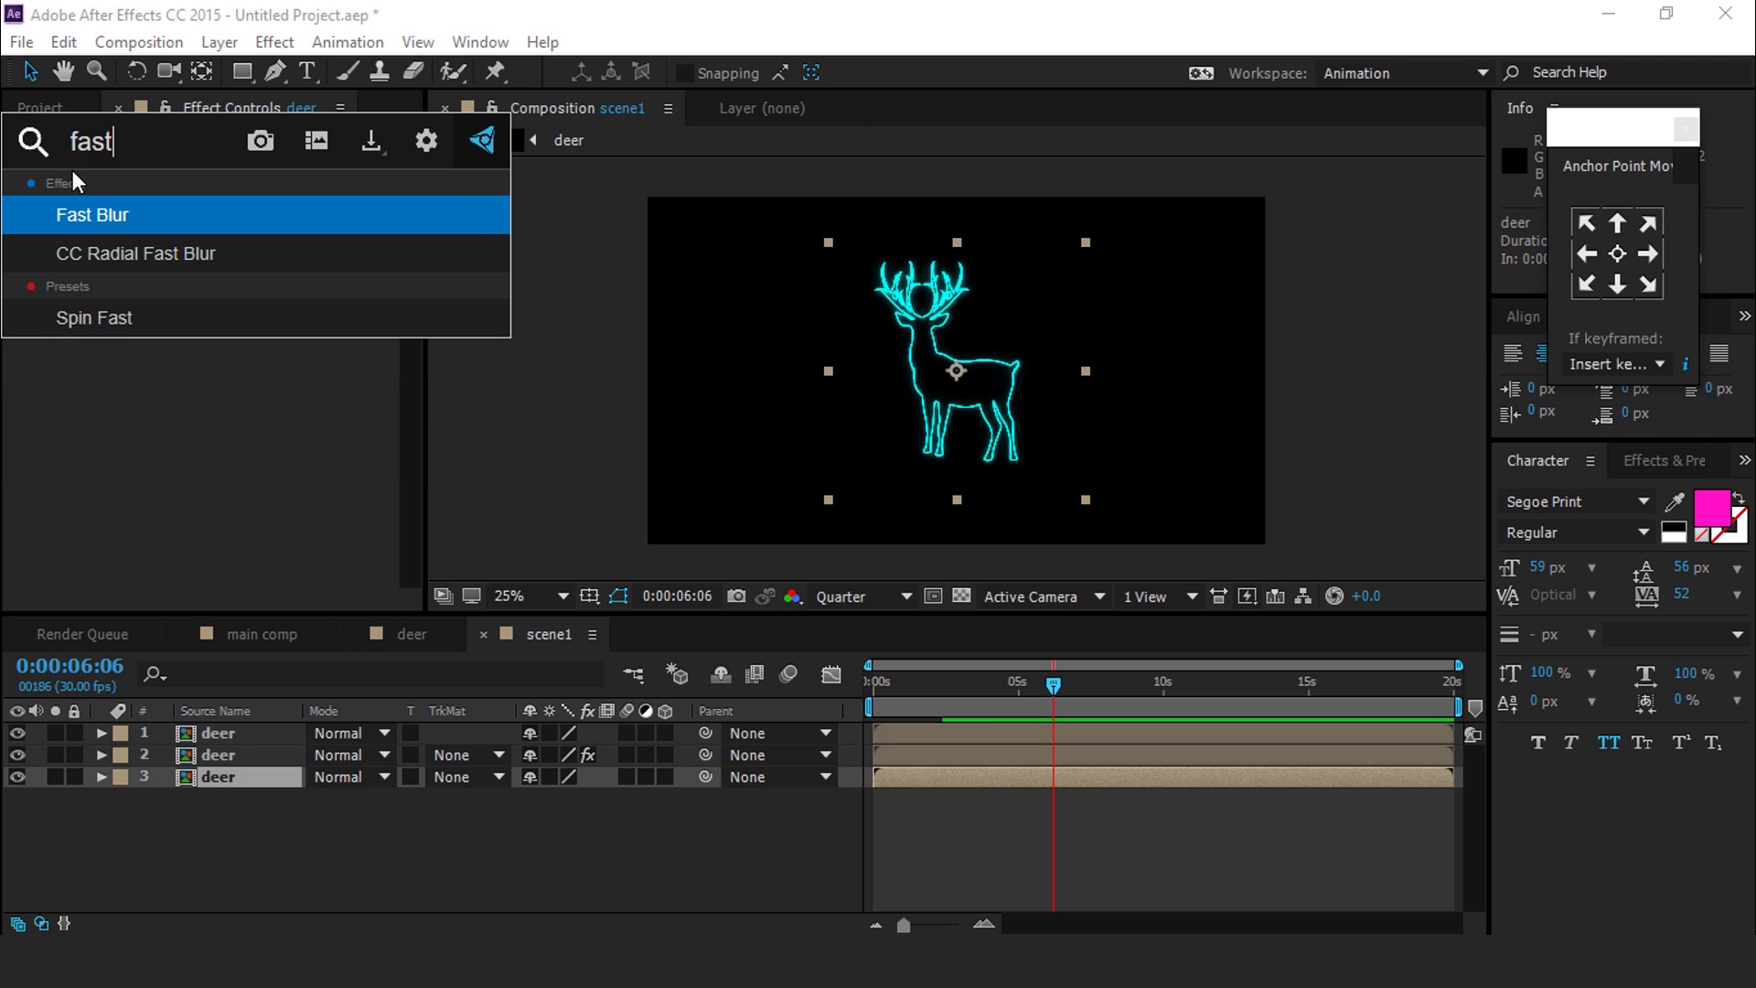
left_click(107, 218)
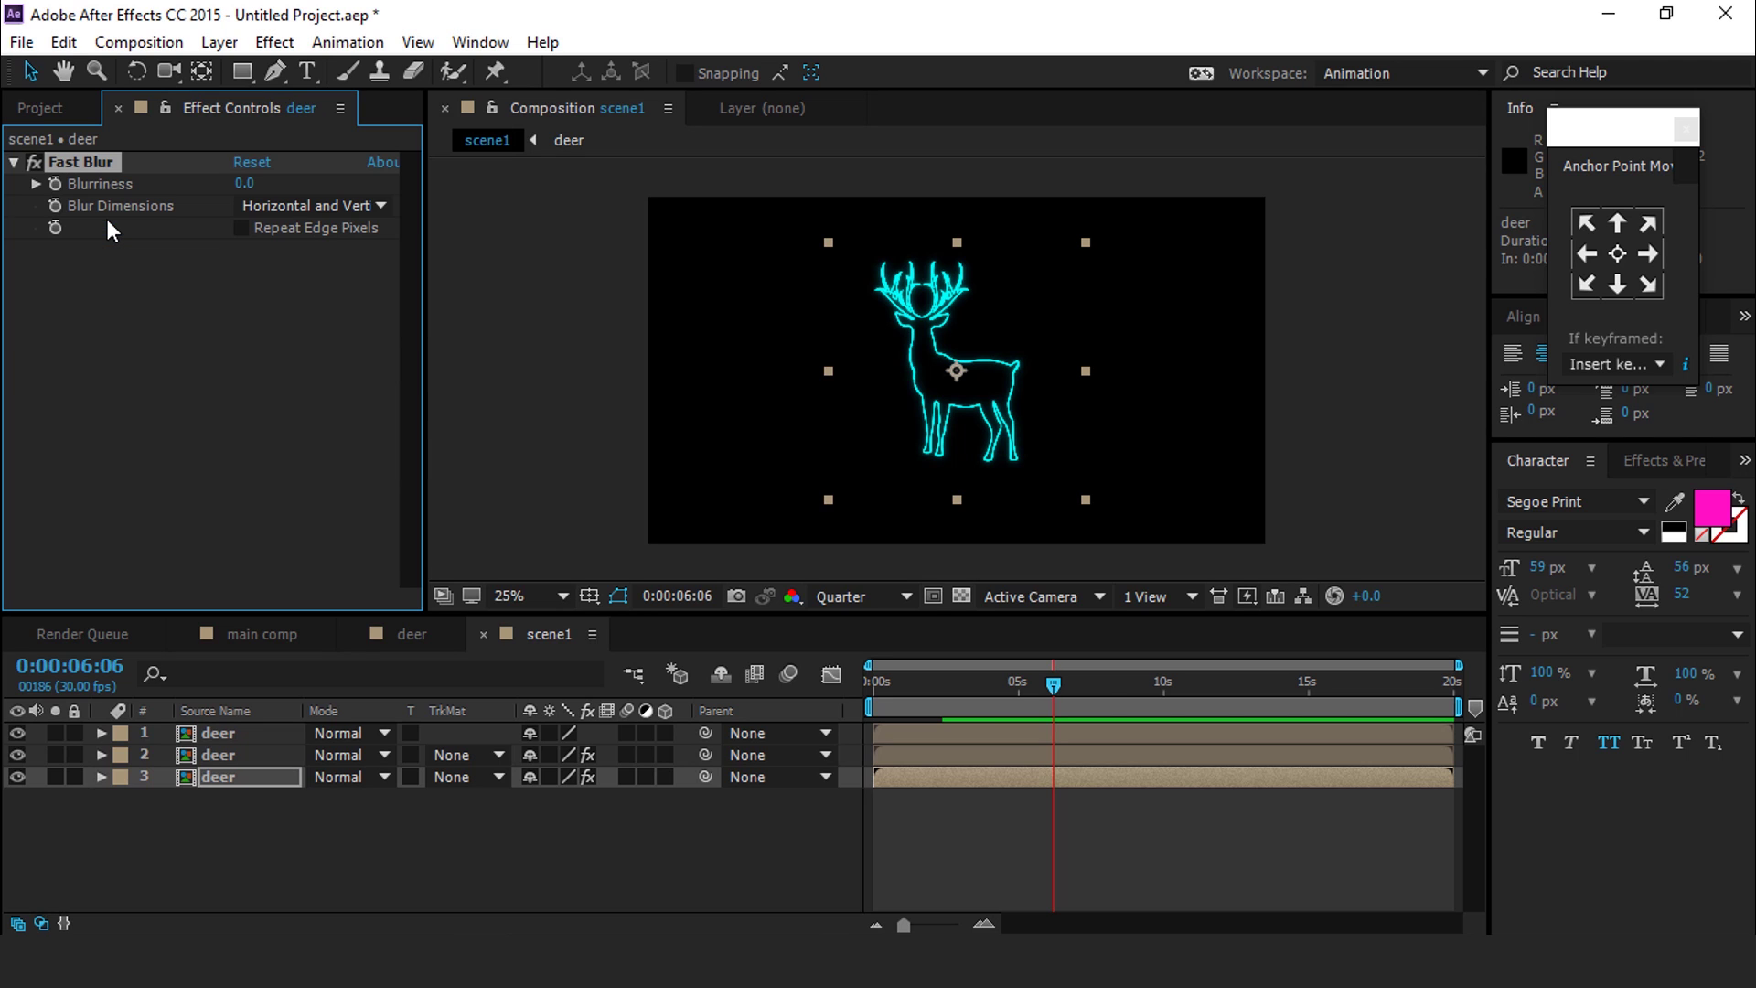
left_click(256, 185)
type("300")
key("Return")
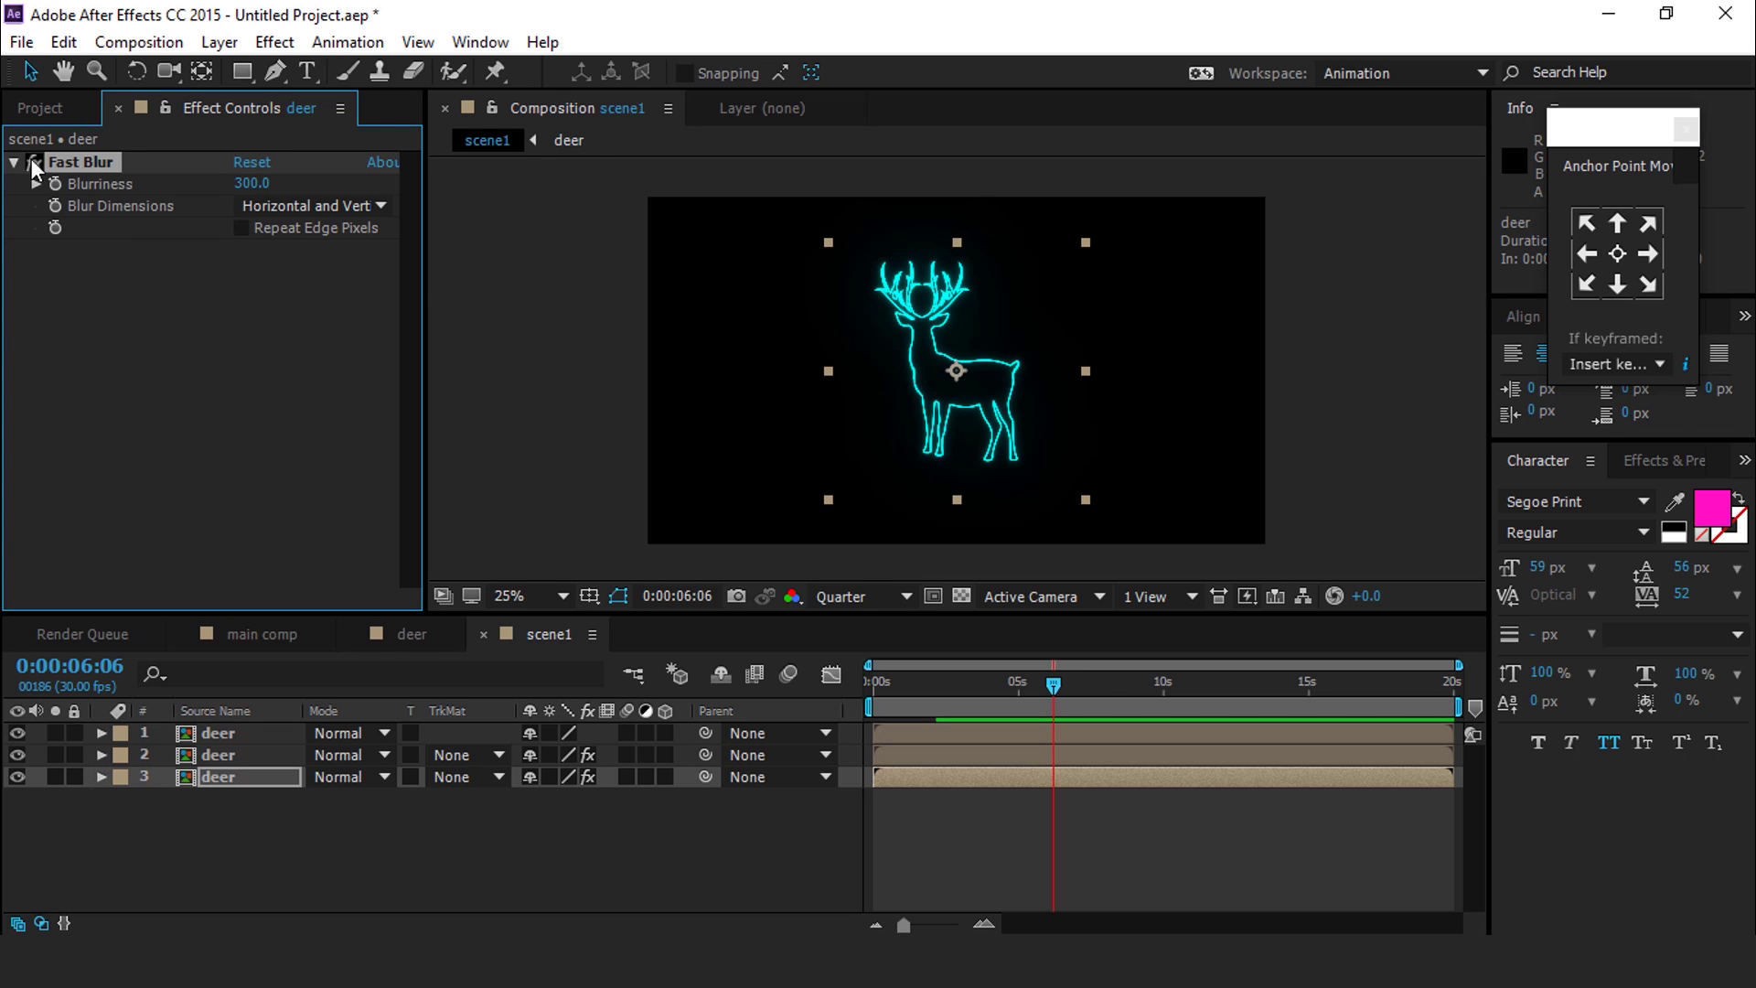
left_click(14, 157)
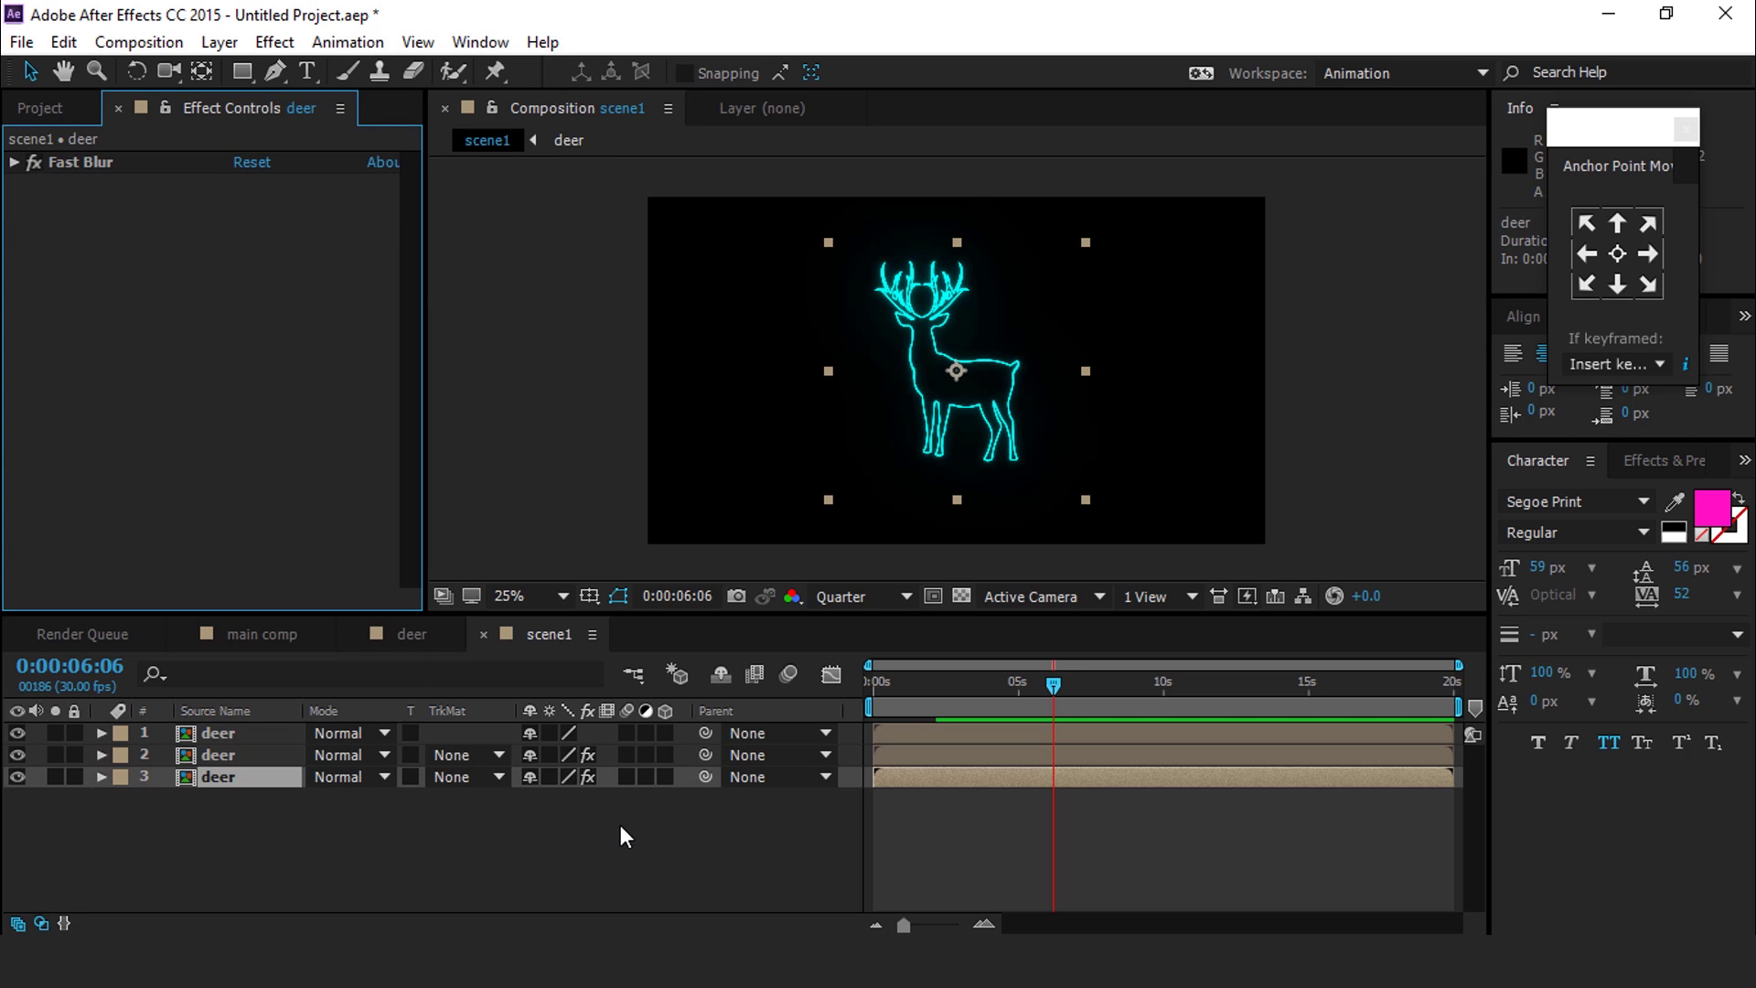
left_click(620, 825)
left_click(976, 380)
left_click(712, 451)
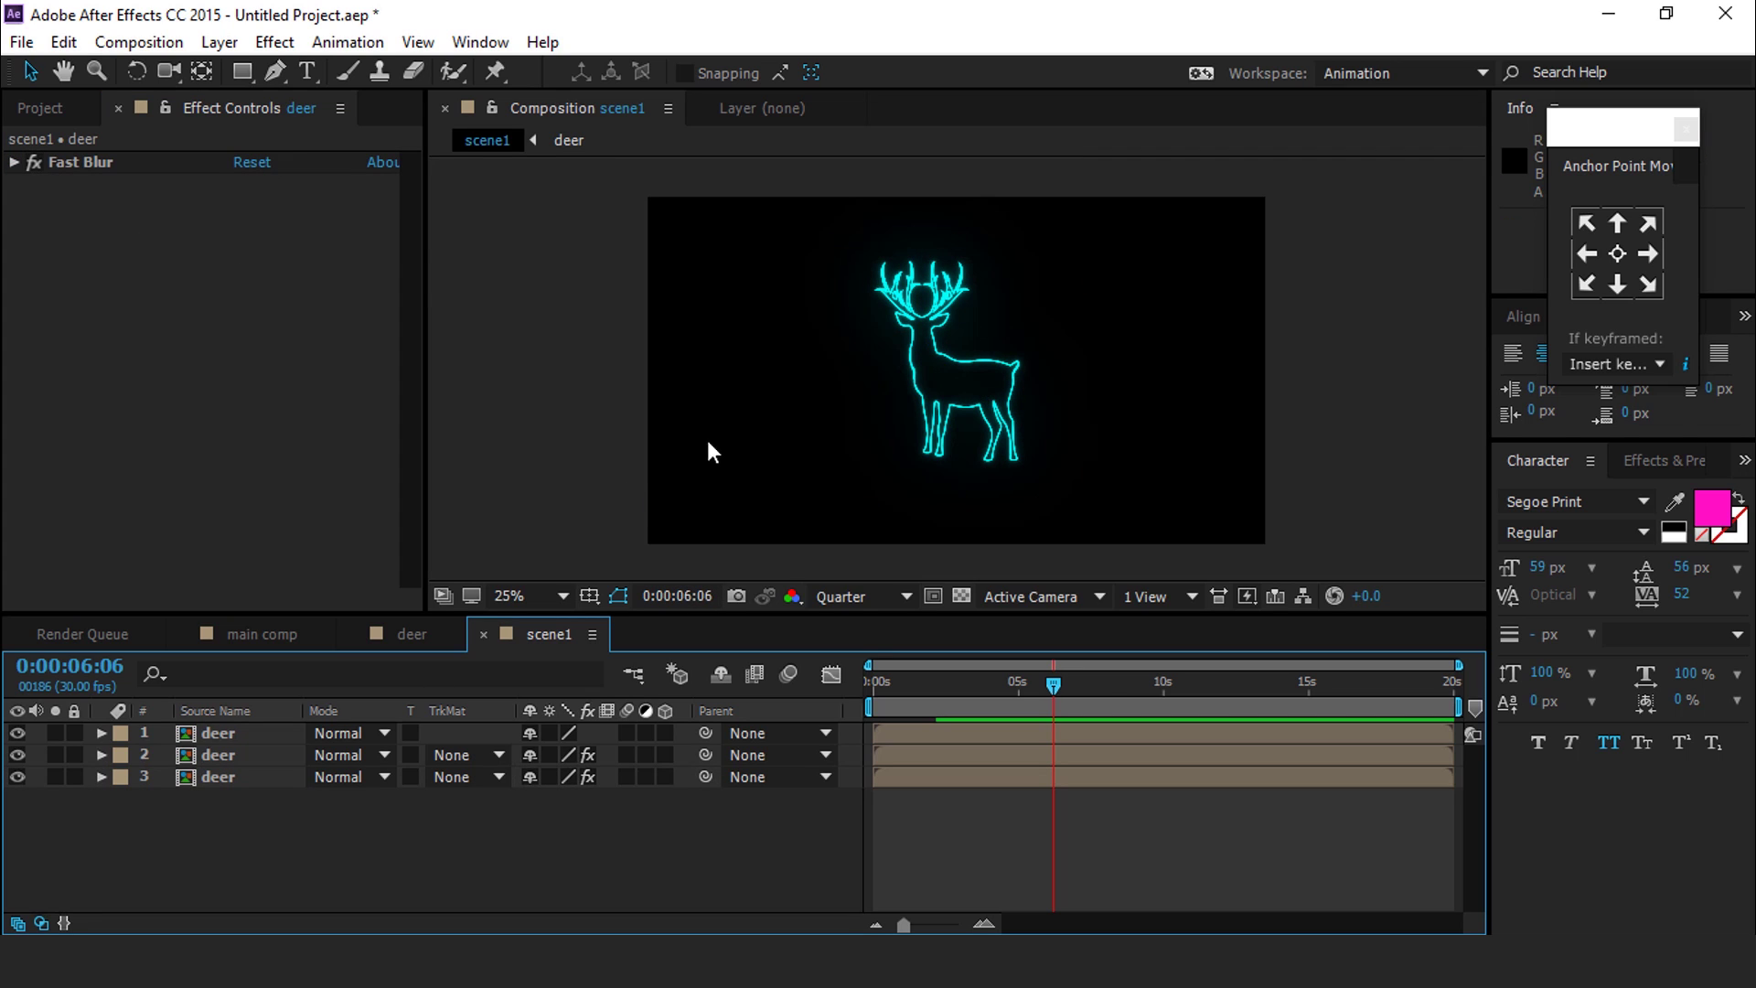
Create a white 1920 x 1080 px solid and place it below the three deer layers
right_click(477, 306)
mouse_move(533, 320)
left_click(876, 388)
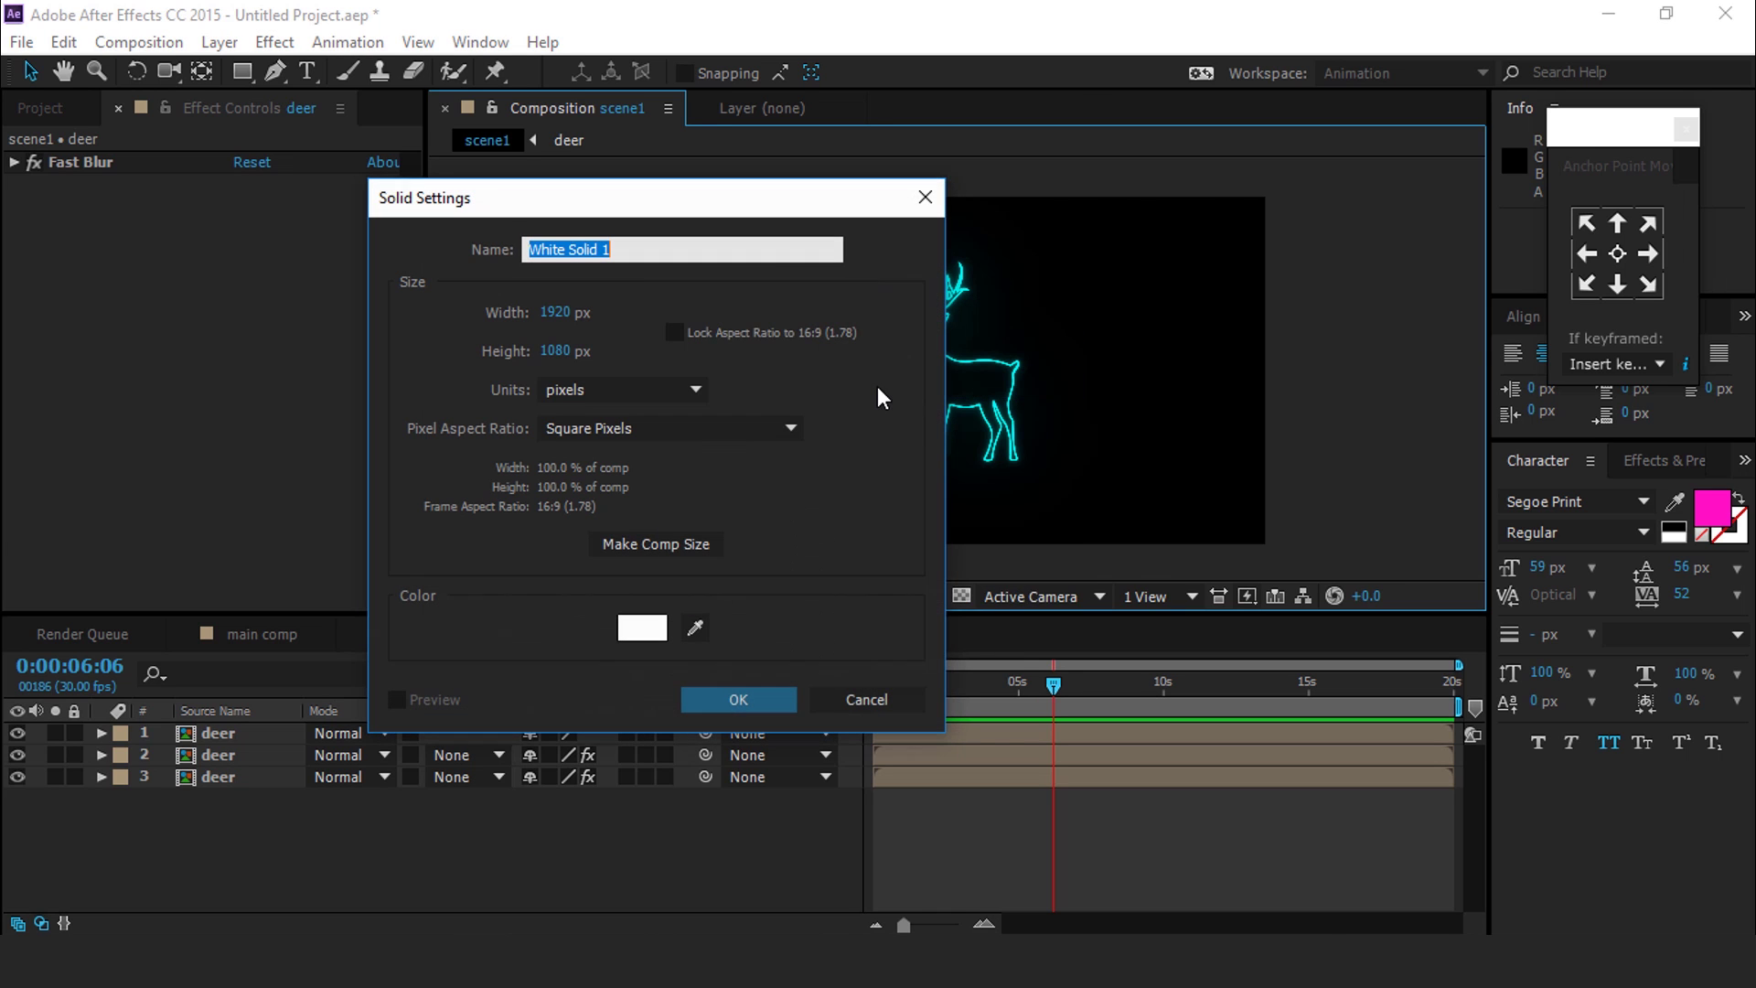
left_click(643, 628)
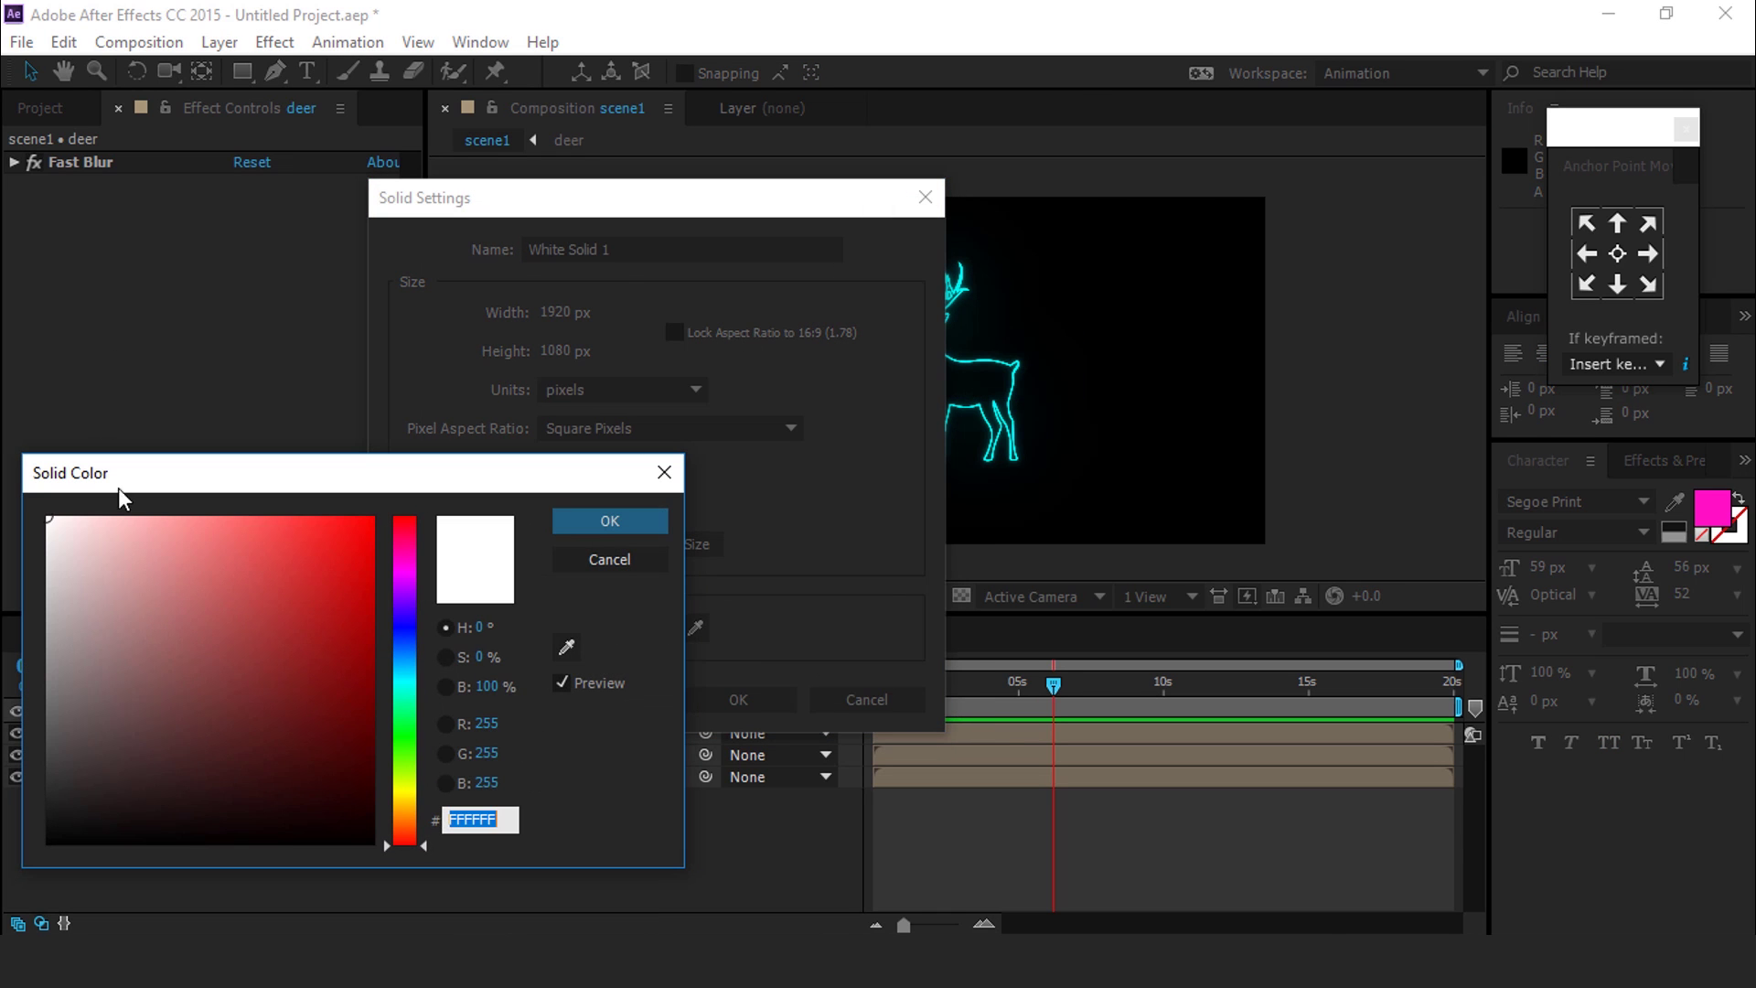
left_click(607, 518)
left_click(710, 704)
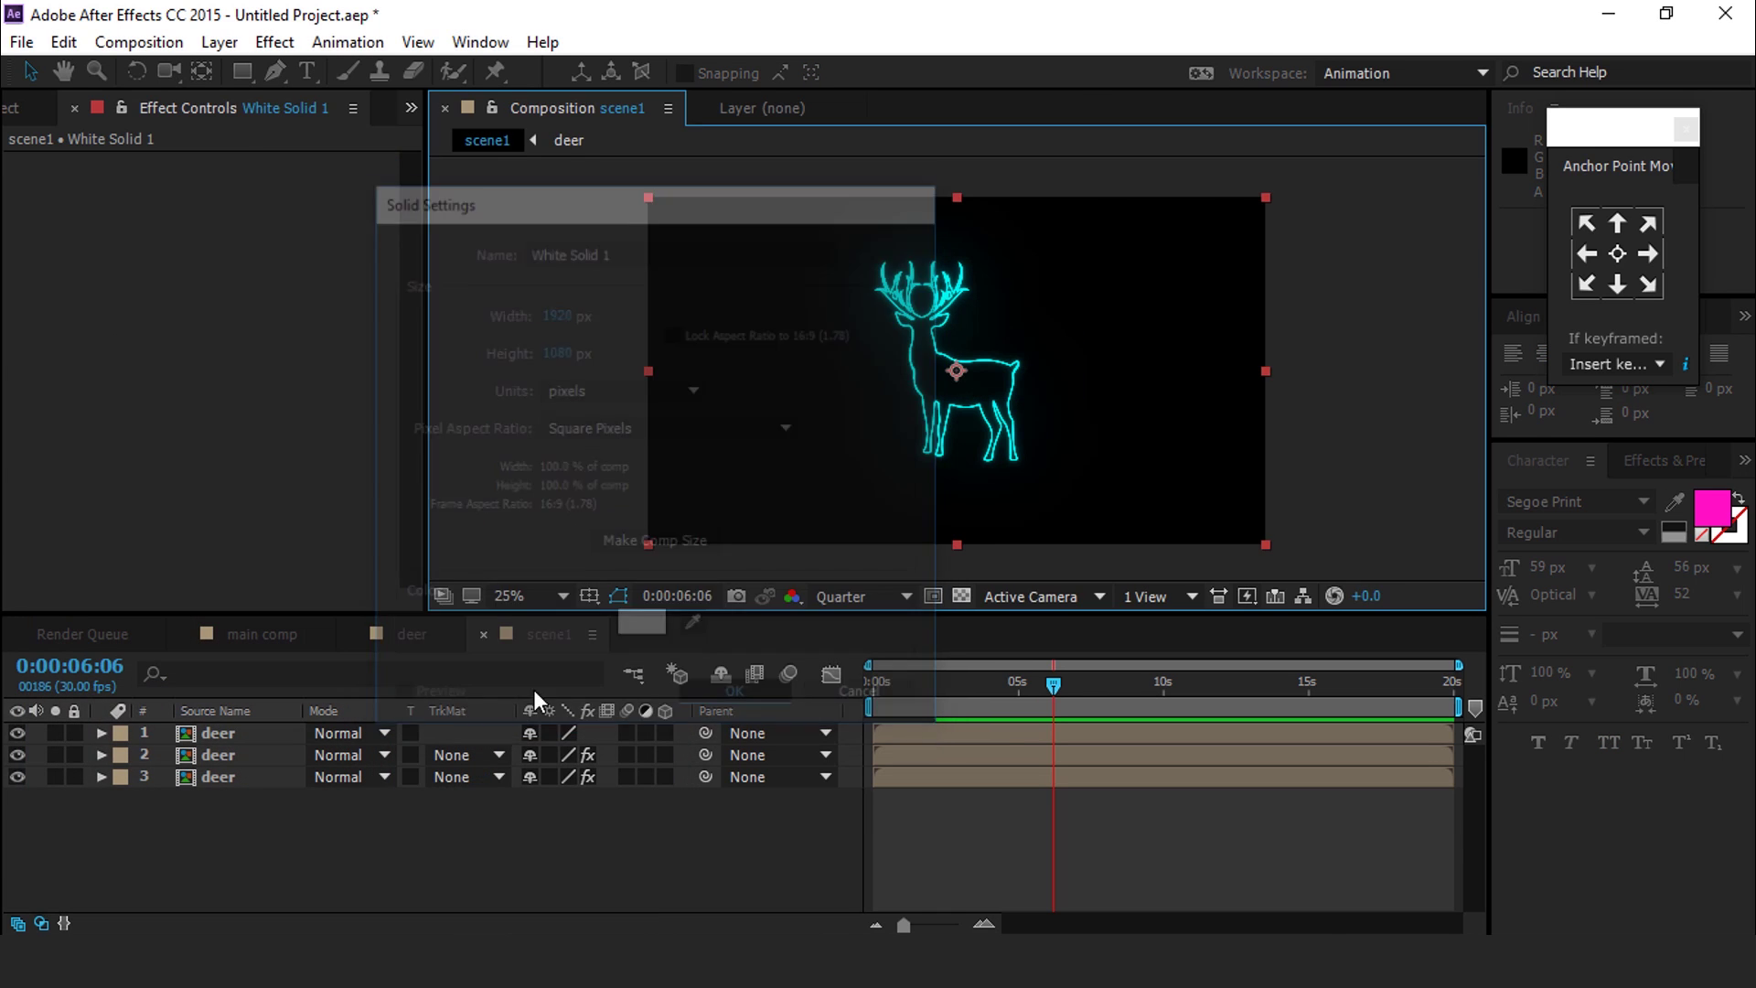
left_click_drag(250, 815, 250, 814)
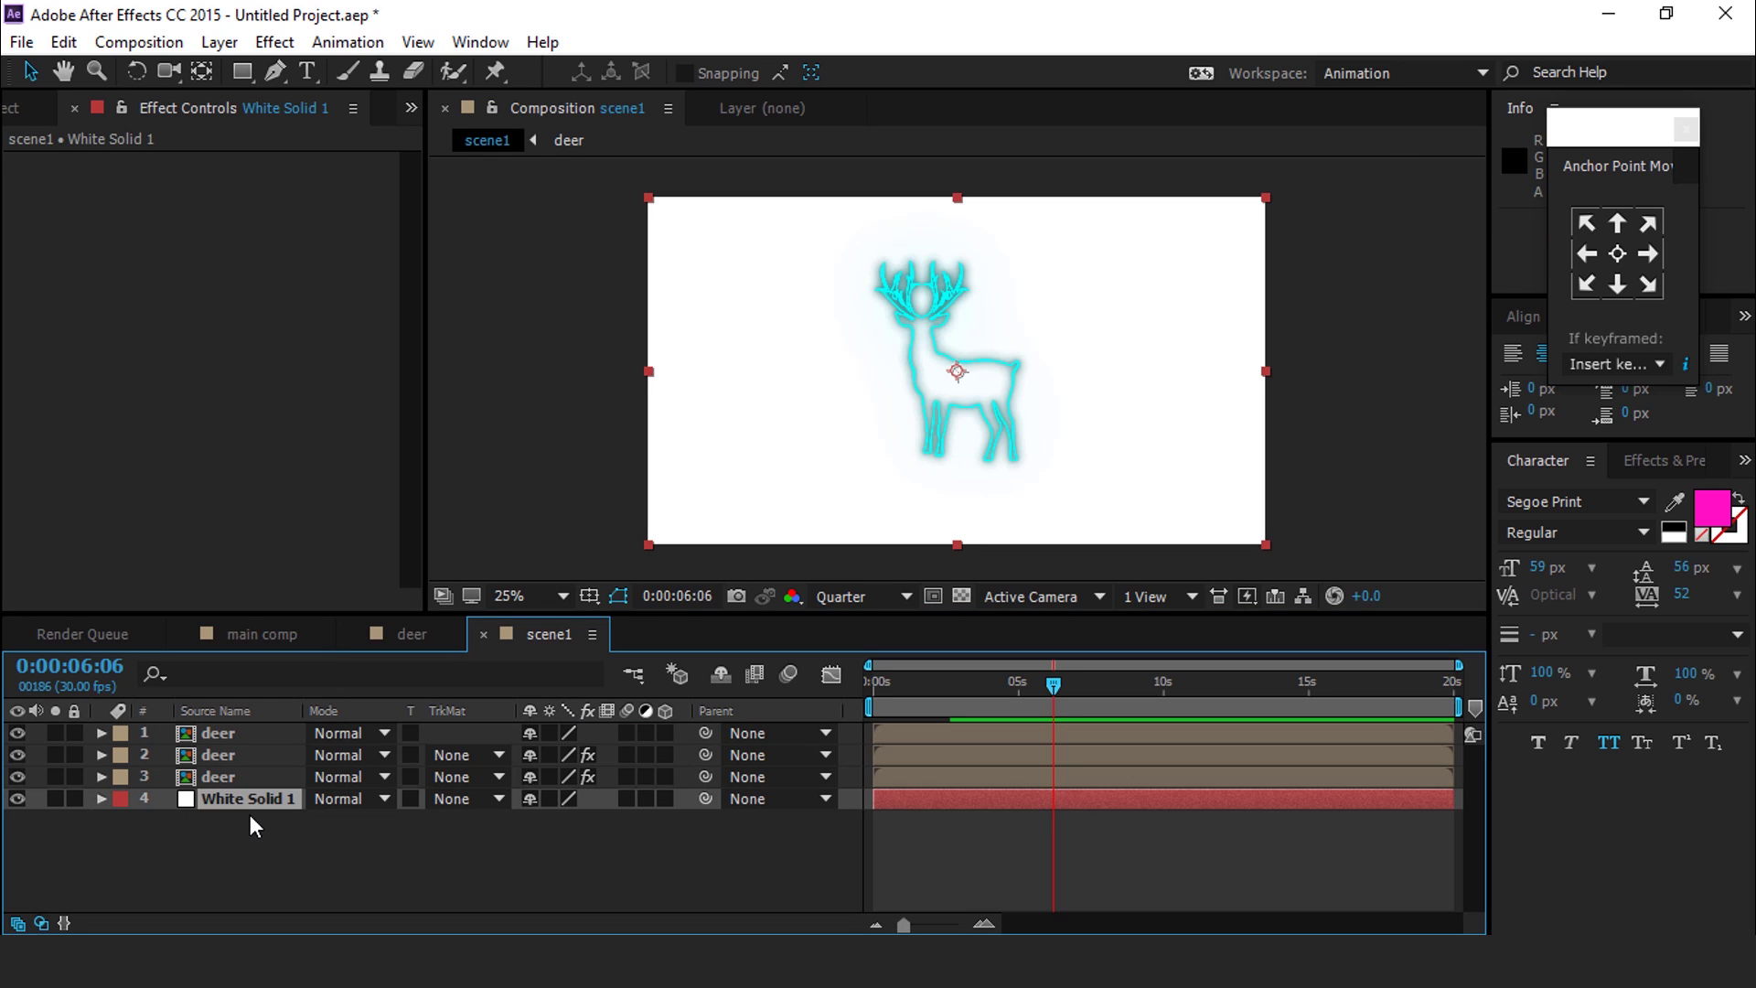
Apply the Circle effect to the white solid and set the circle's radius to 200
key("ctrl+space")
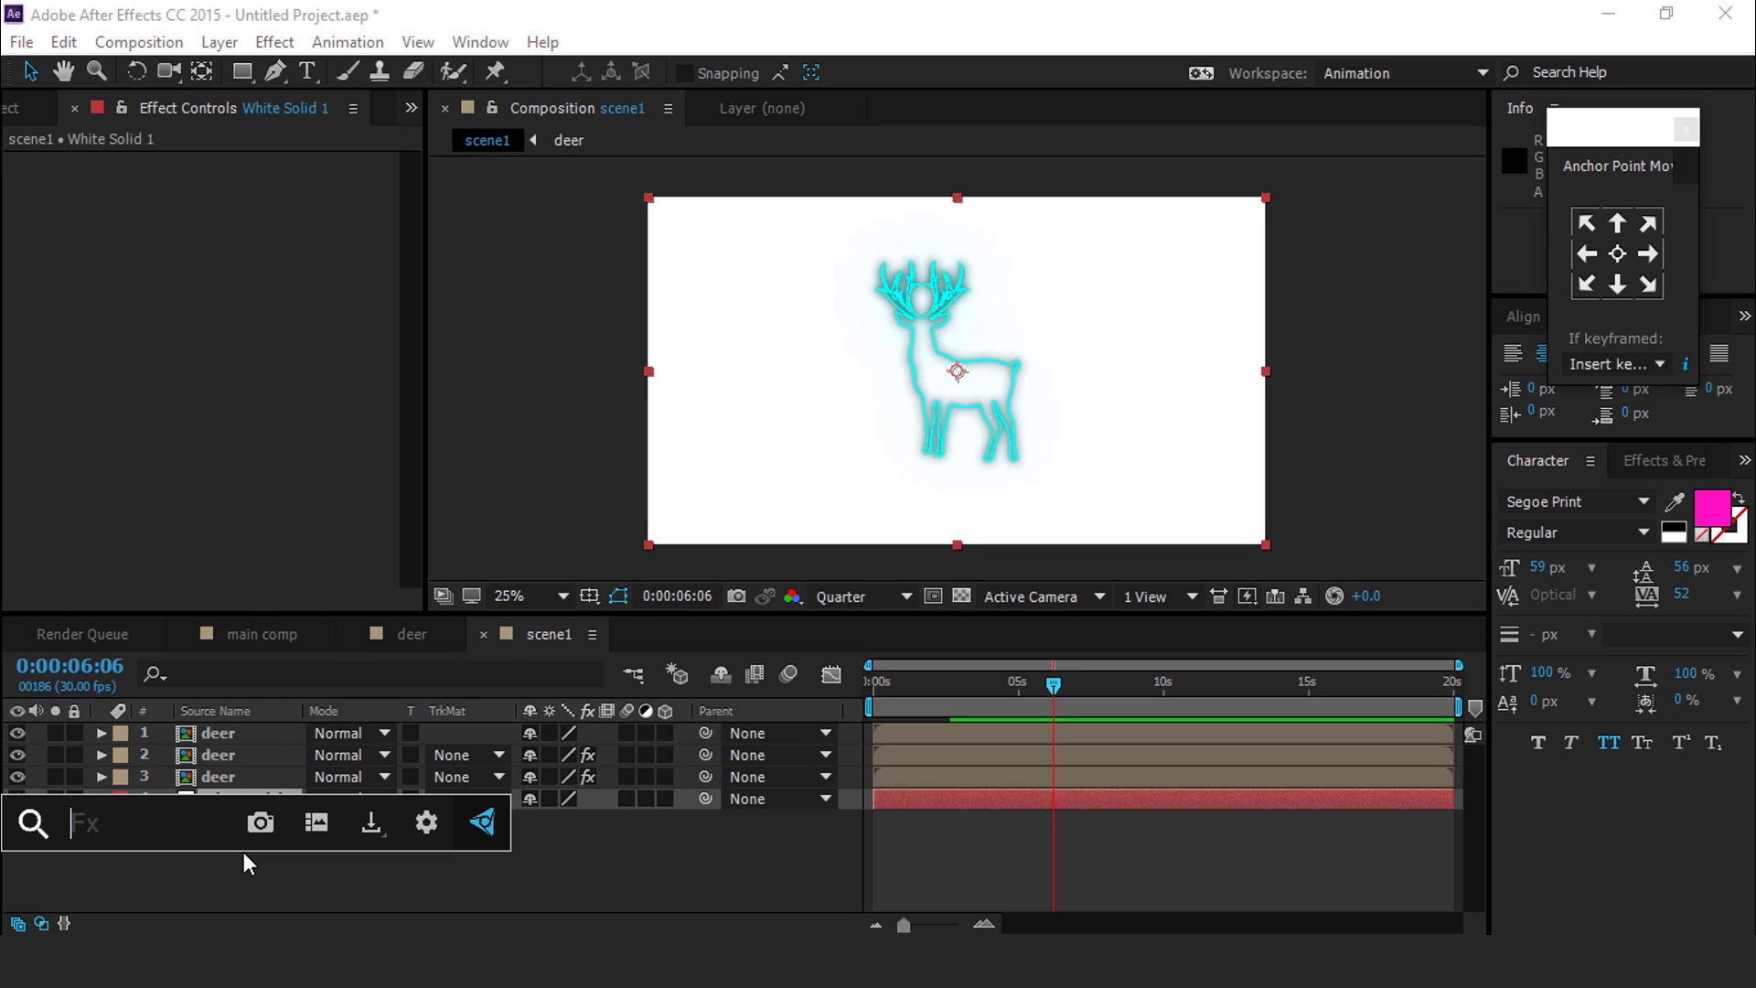
type("cir")
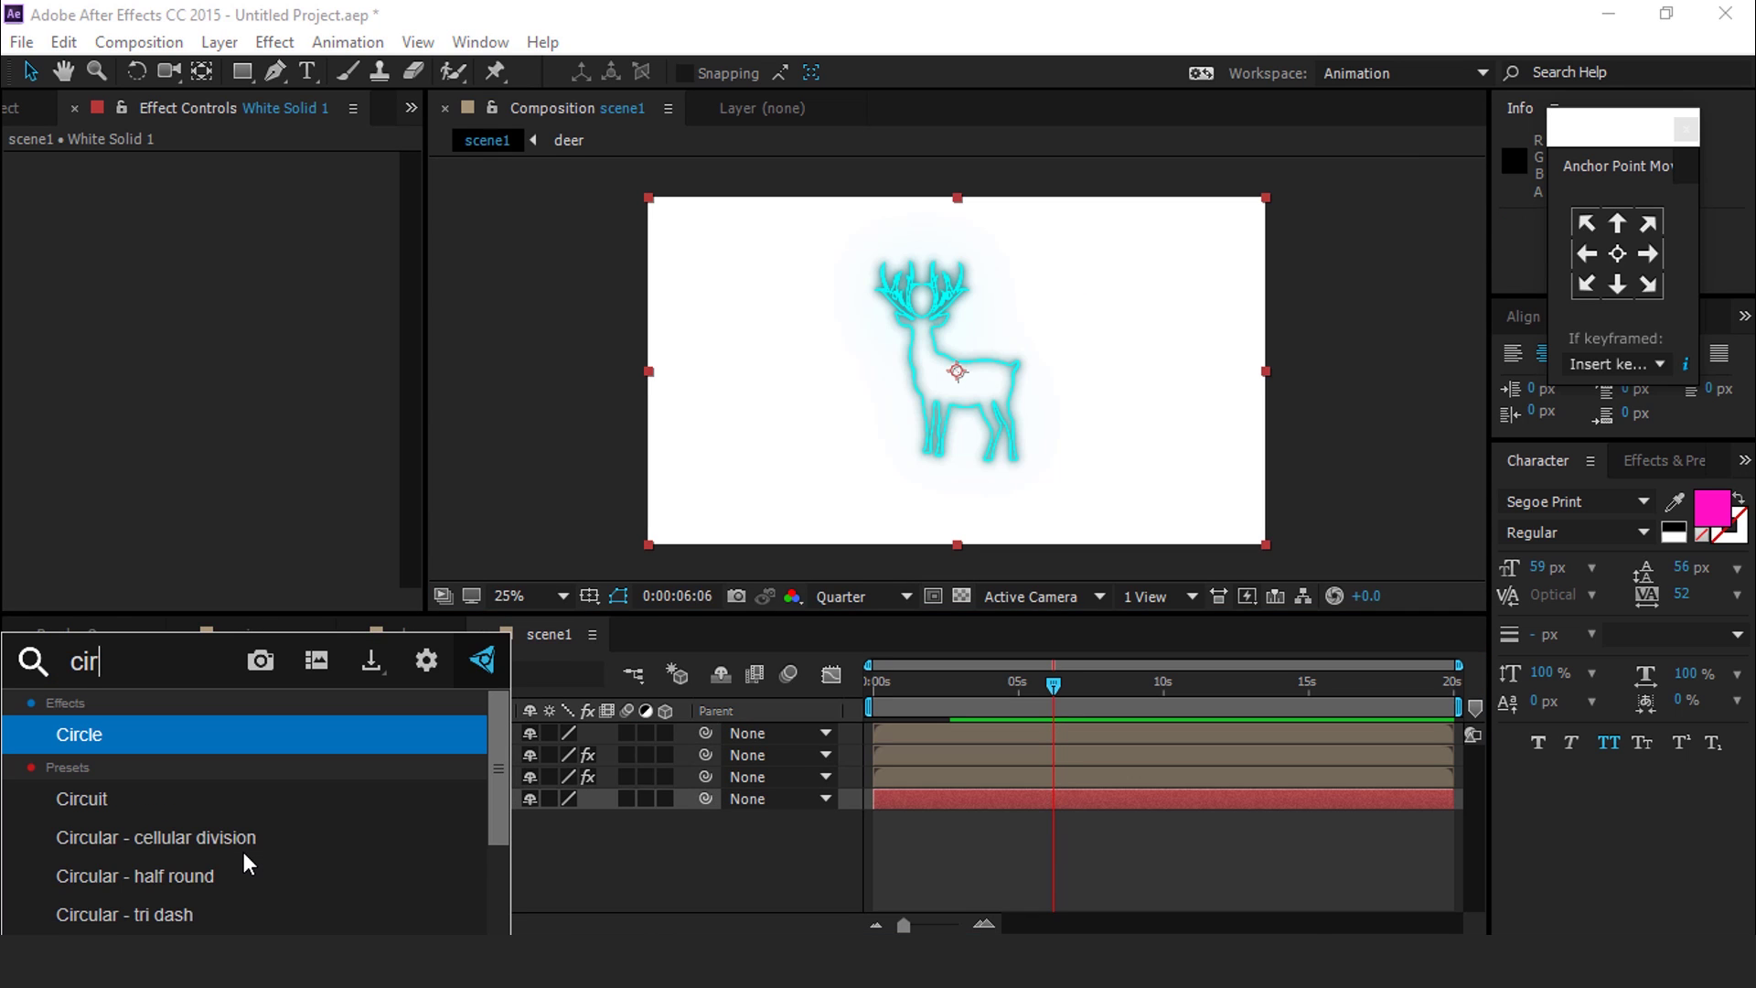
left_click(78, 727)
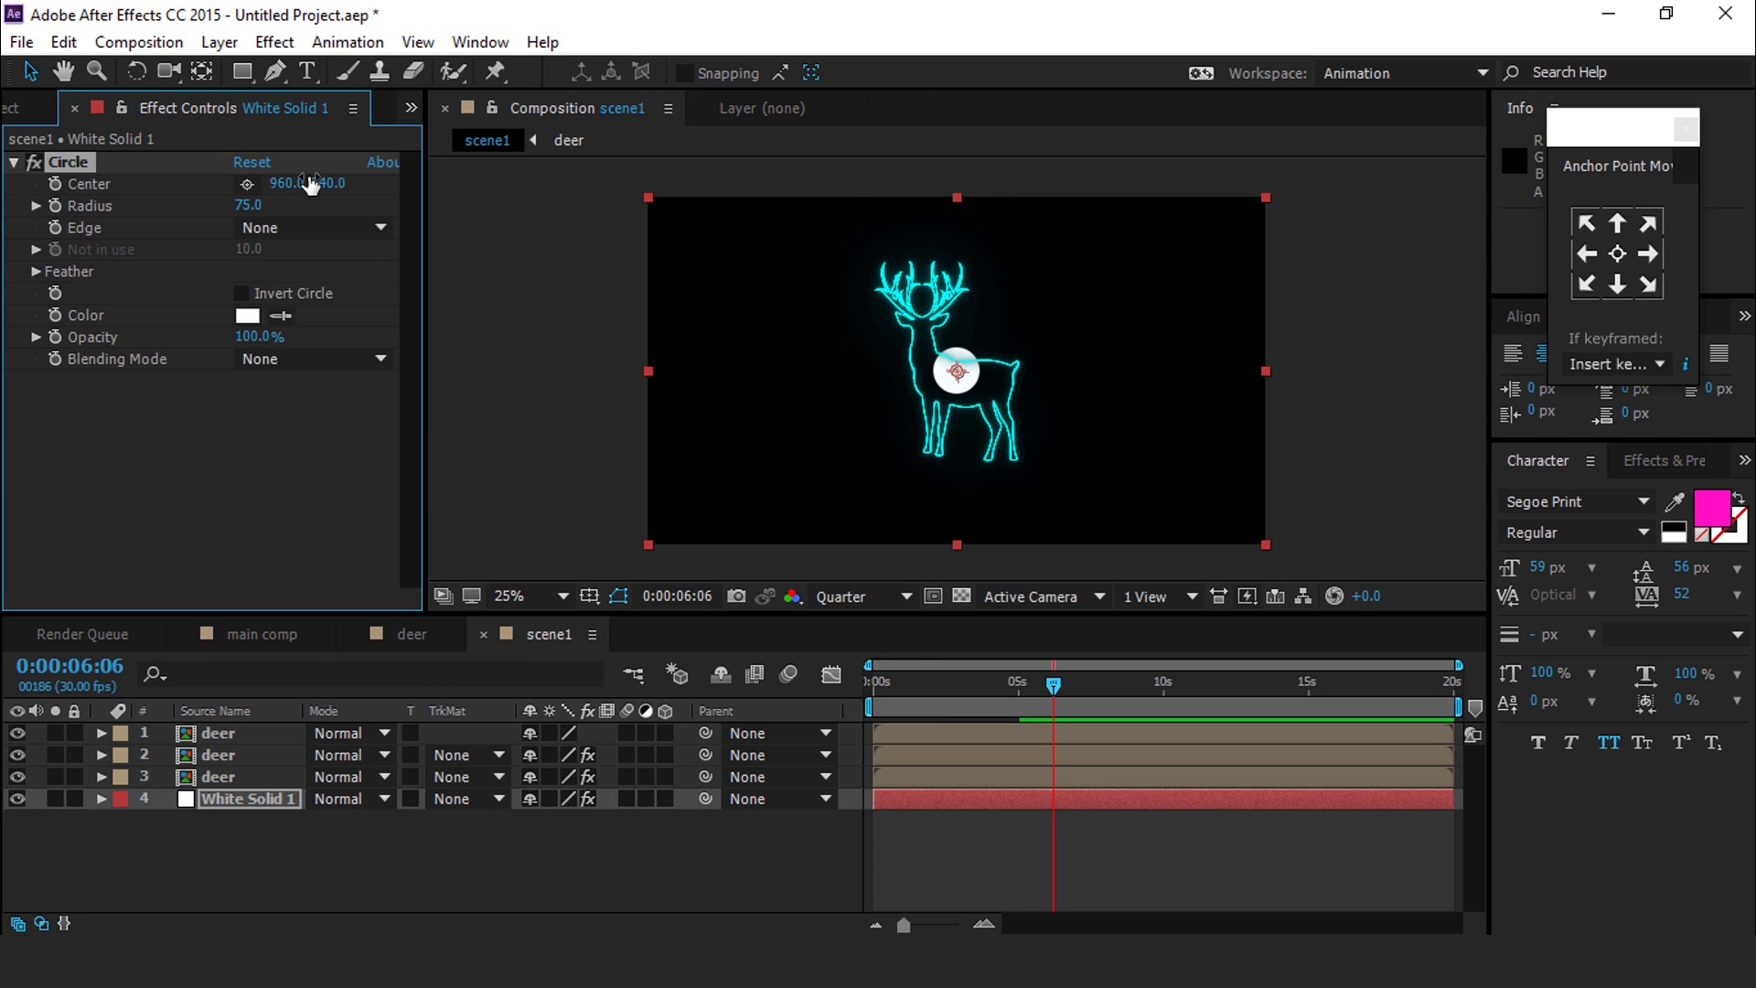
left_click(245, 207)
type("200")
key("Return")
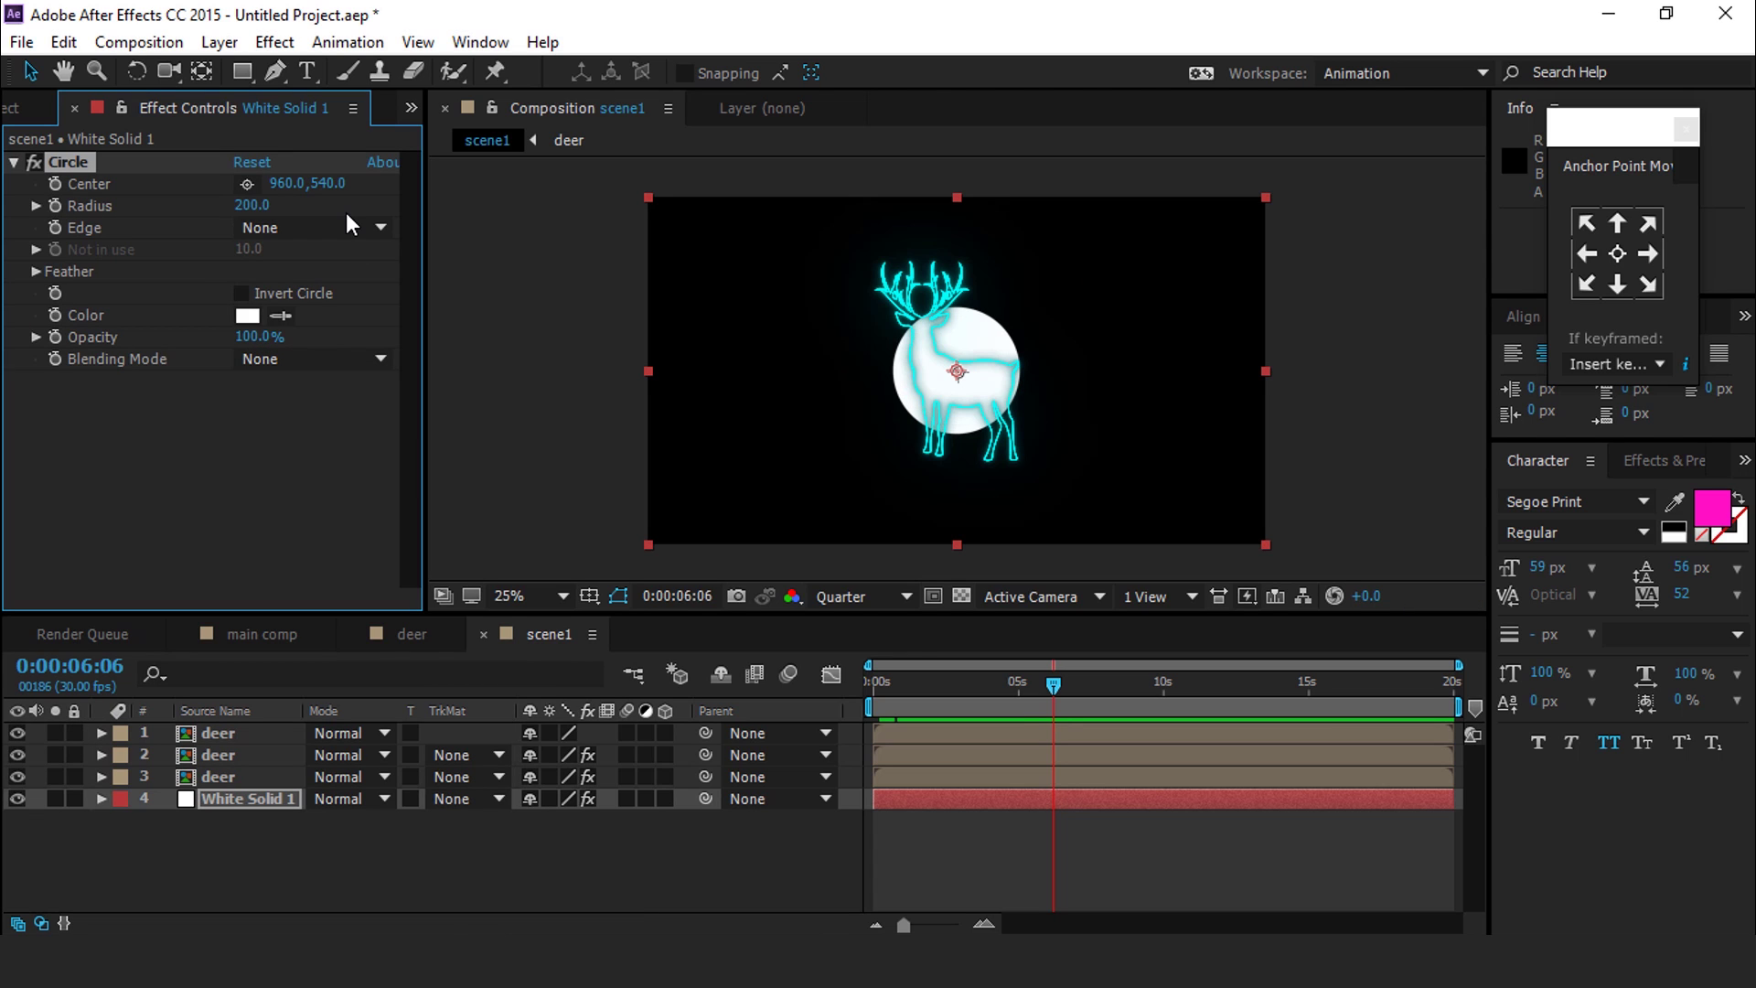
Feather the circle's outer edge to 159 and sample its colour from the cyan deer outline
left_click(36, 272)
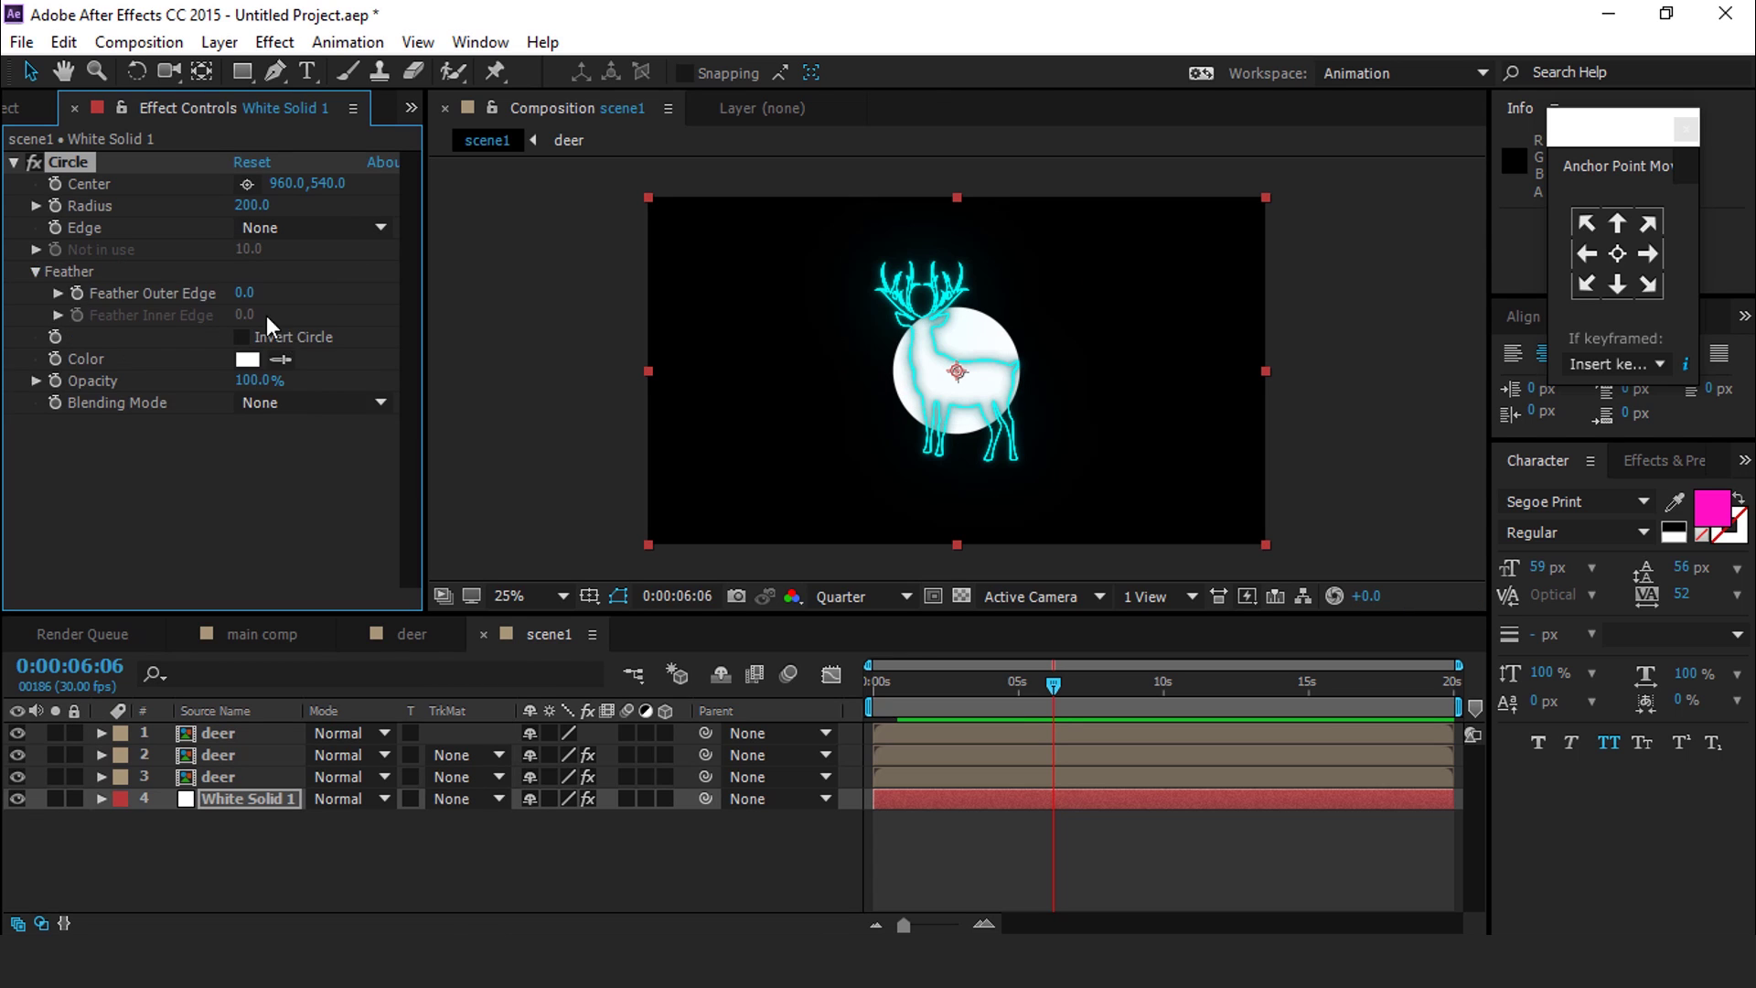
left_click_drag(264, 292, 440, 285)
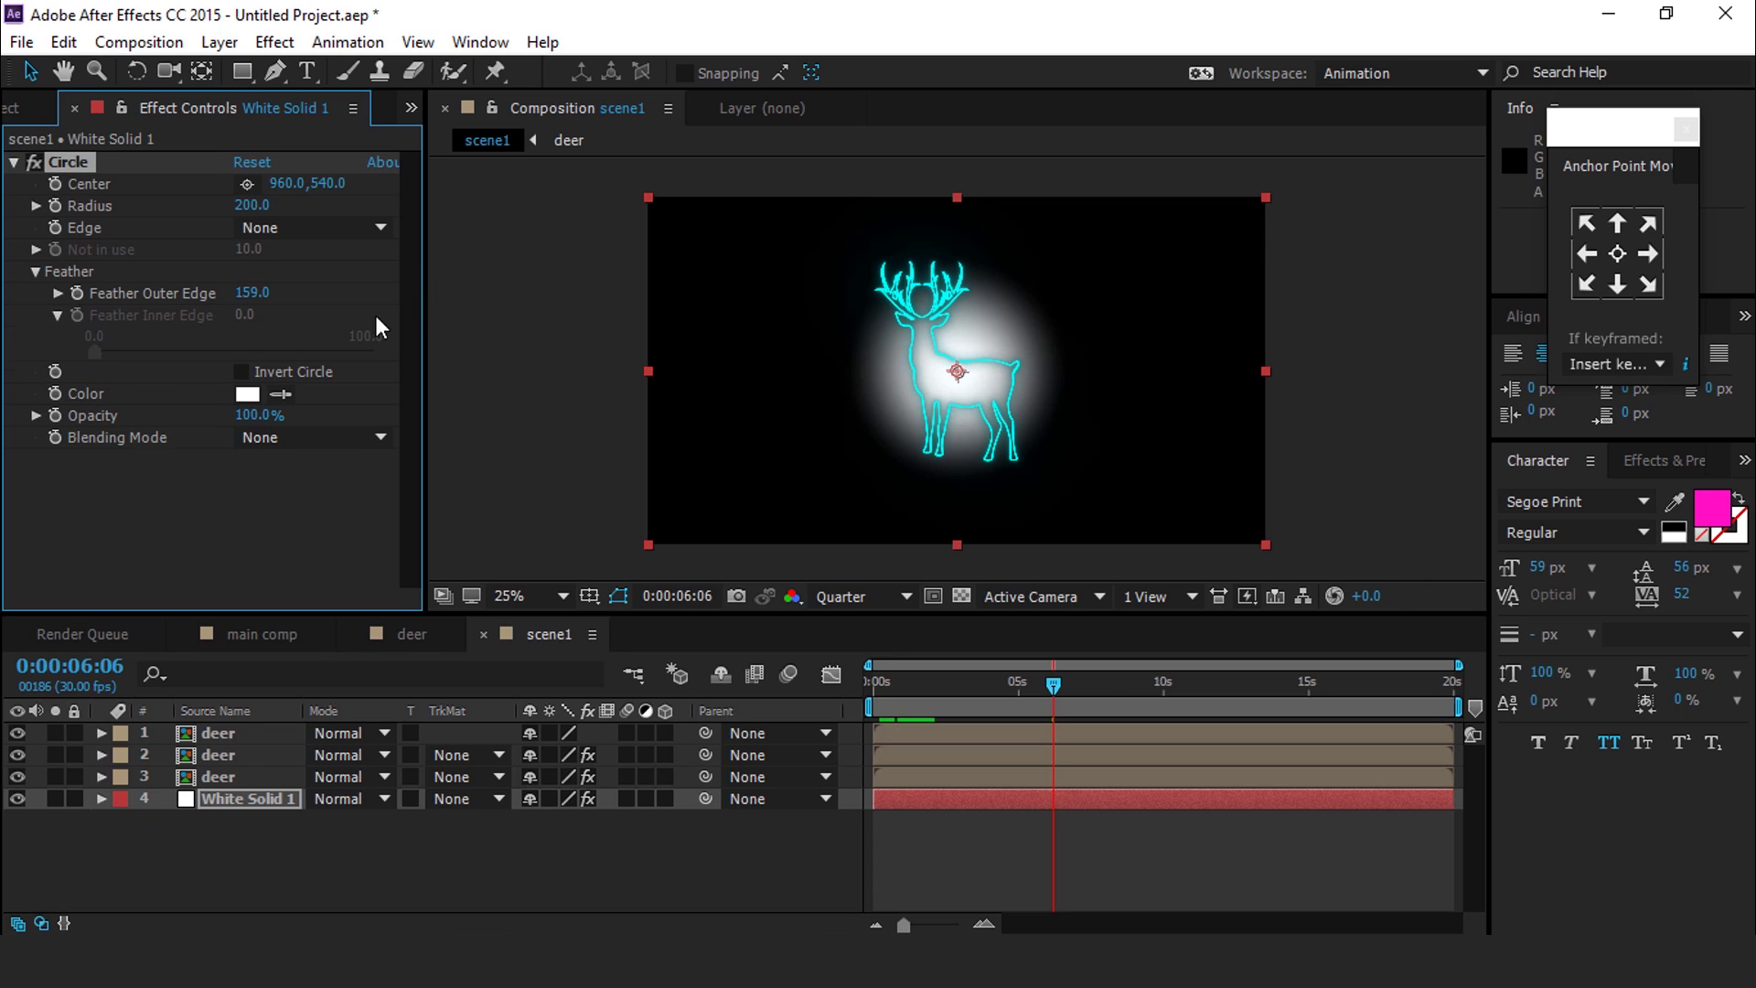
left_click(281, 393)
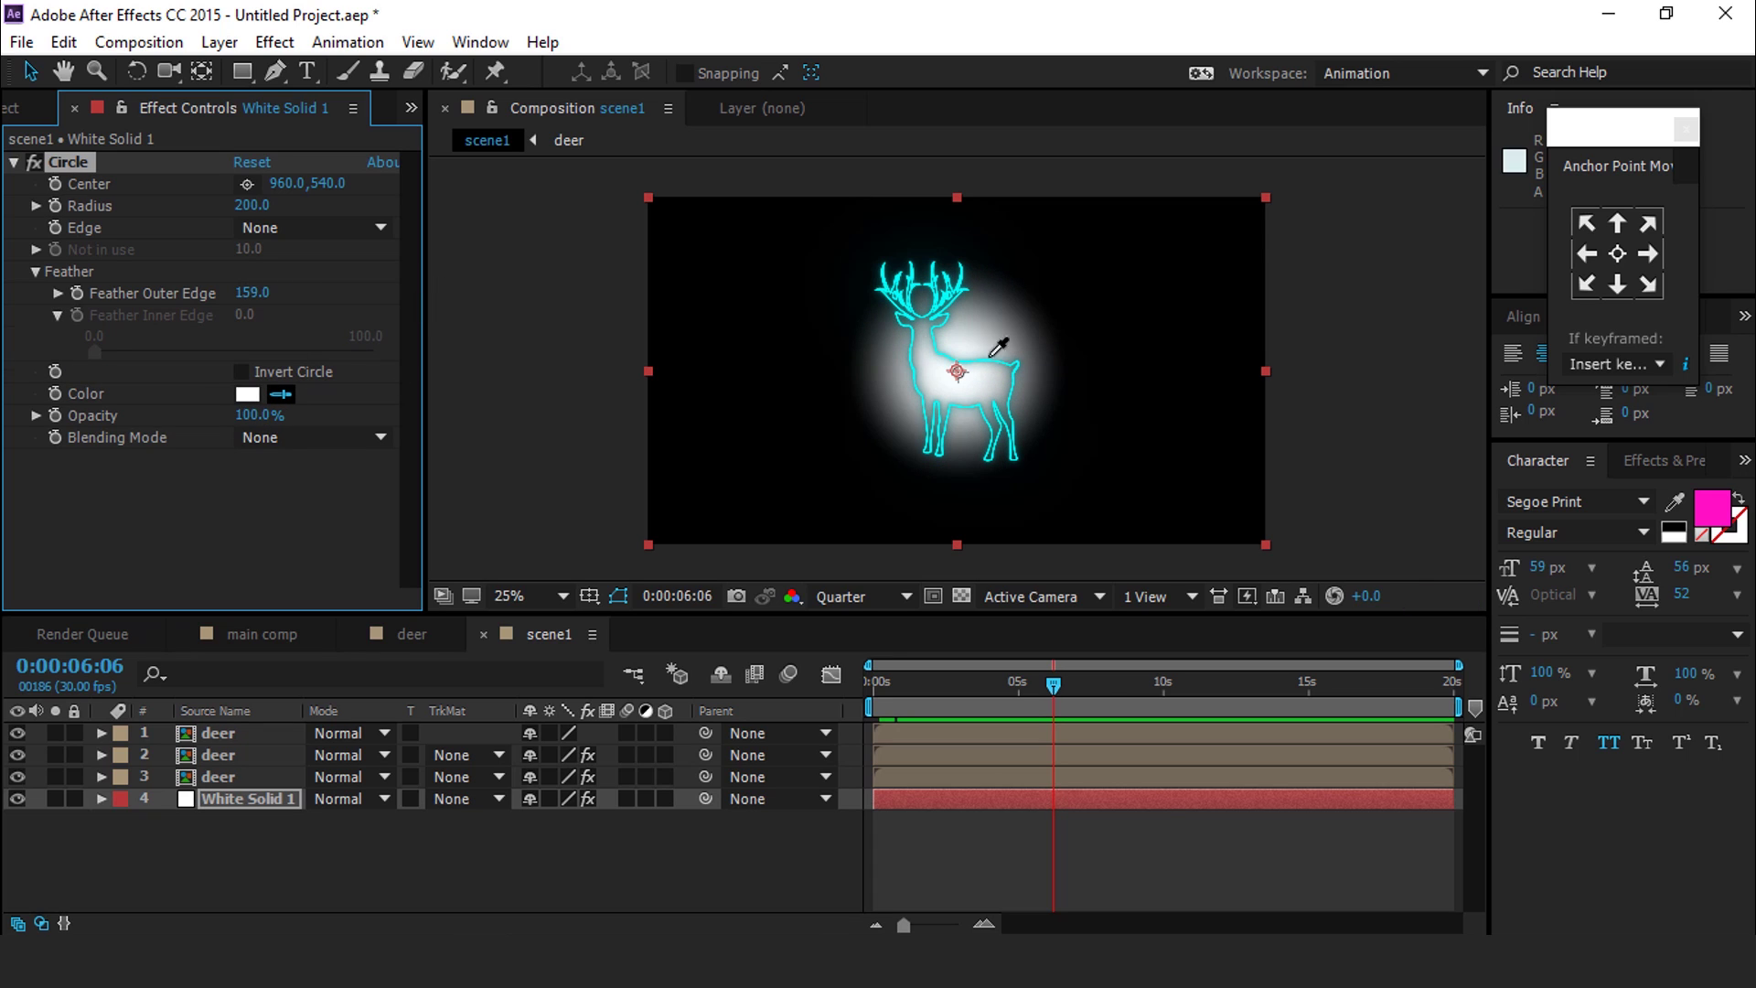
left_click(1017, 437)
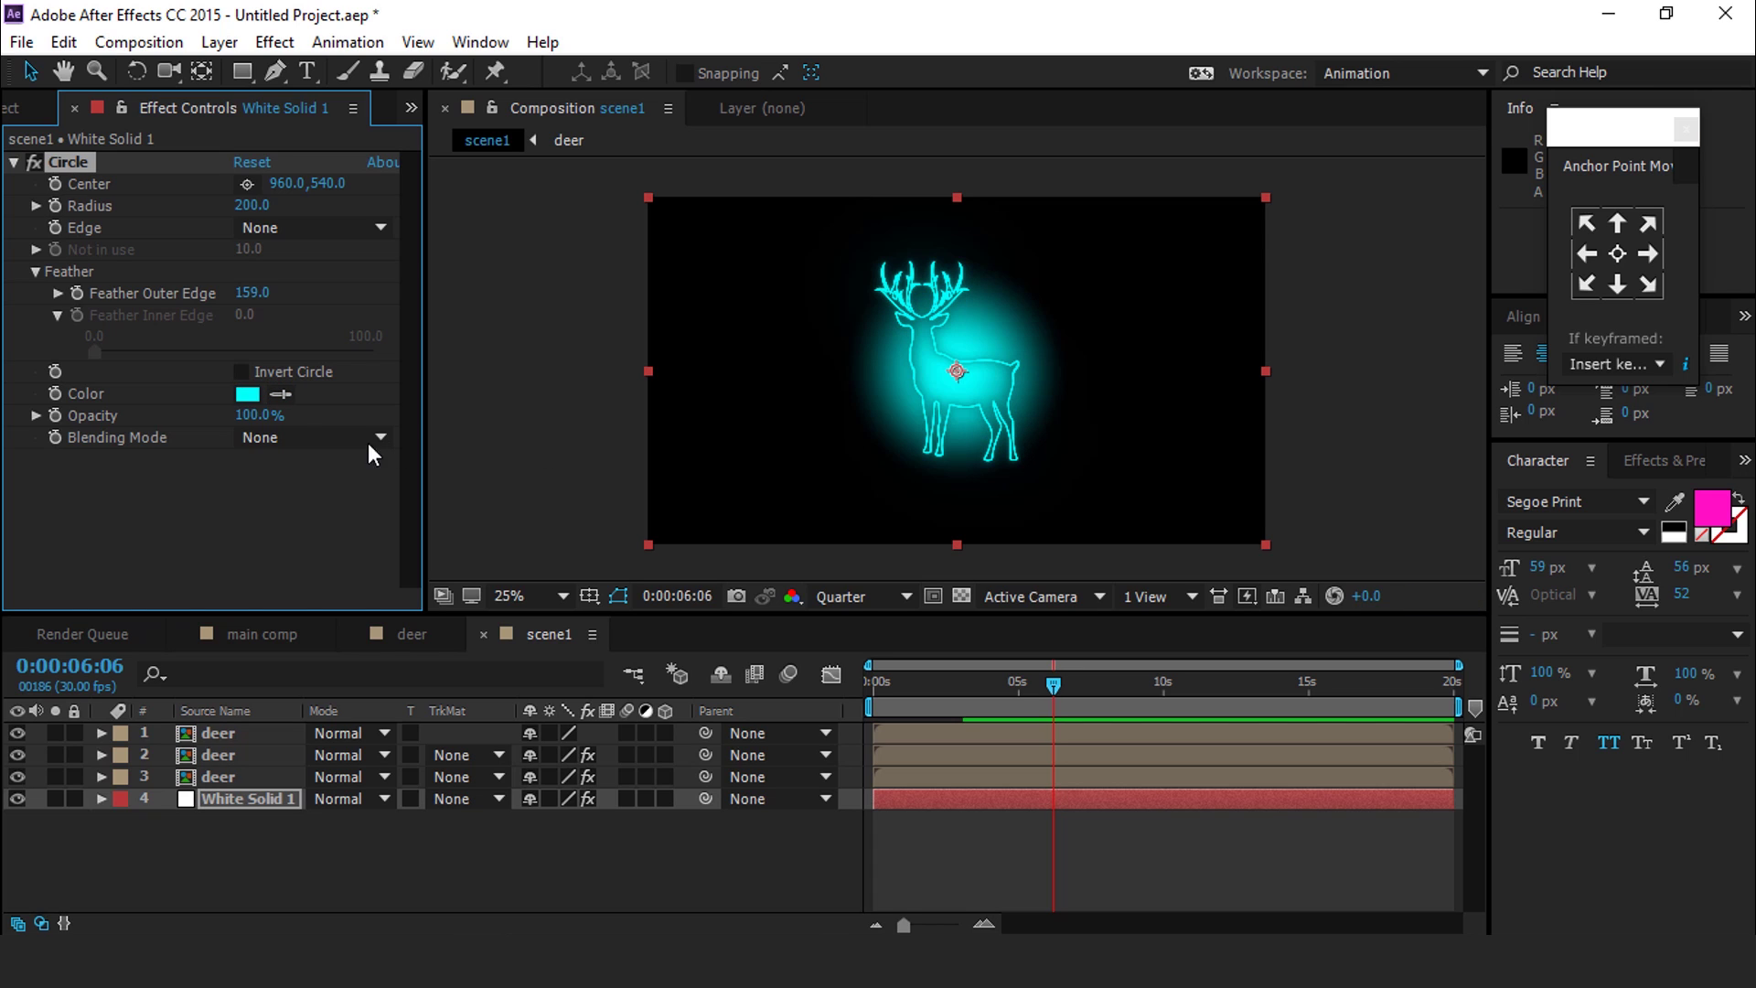
Set the Circle effect's opacity to 40%
left_click_drag(259, 415, 198, 413)
left_click(266, 421)
type("40")
key("Return")
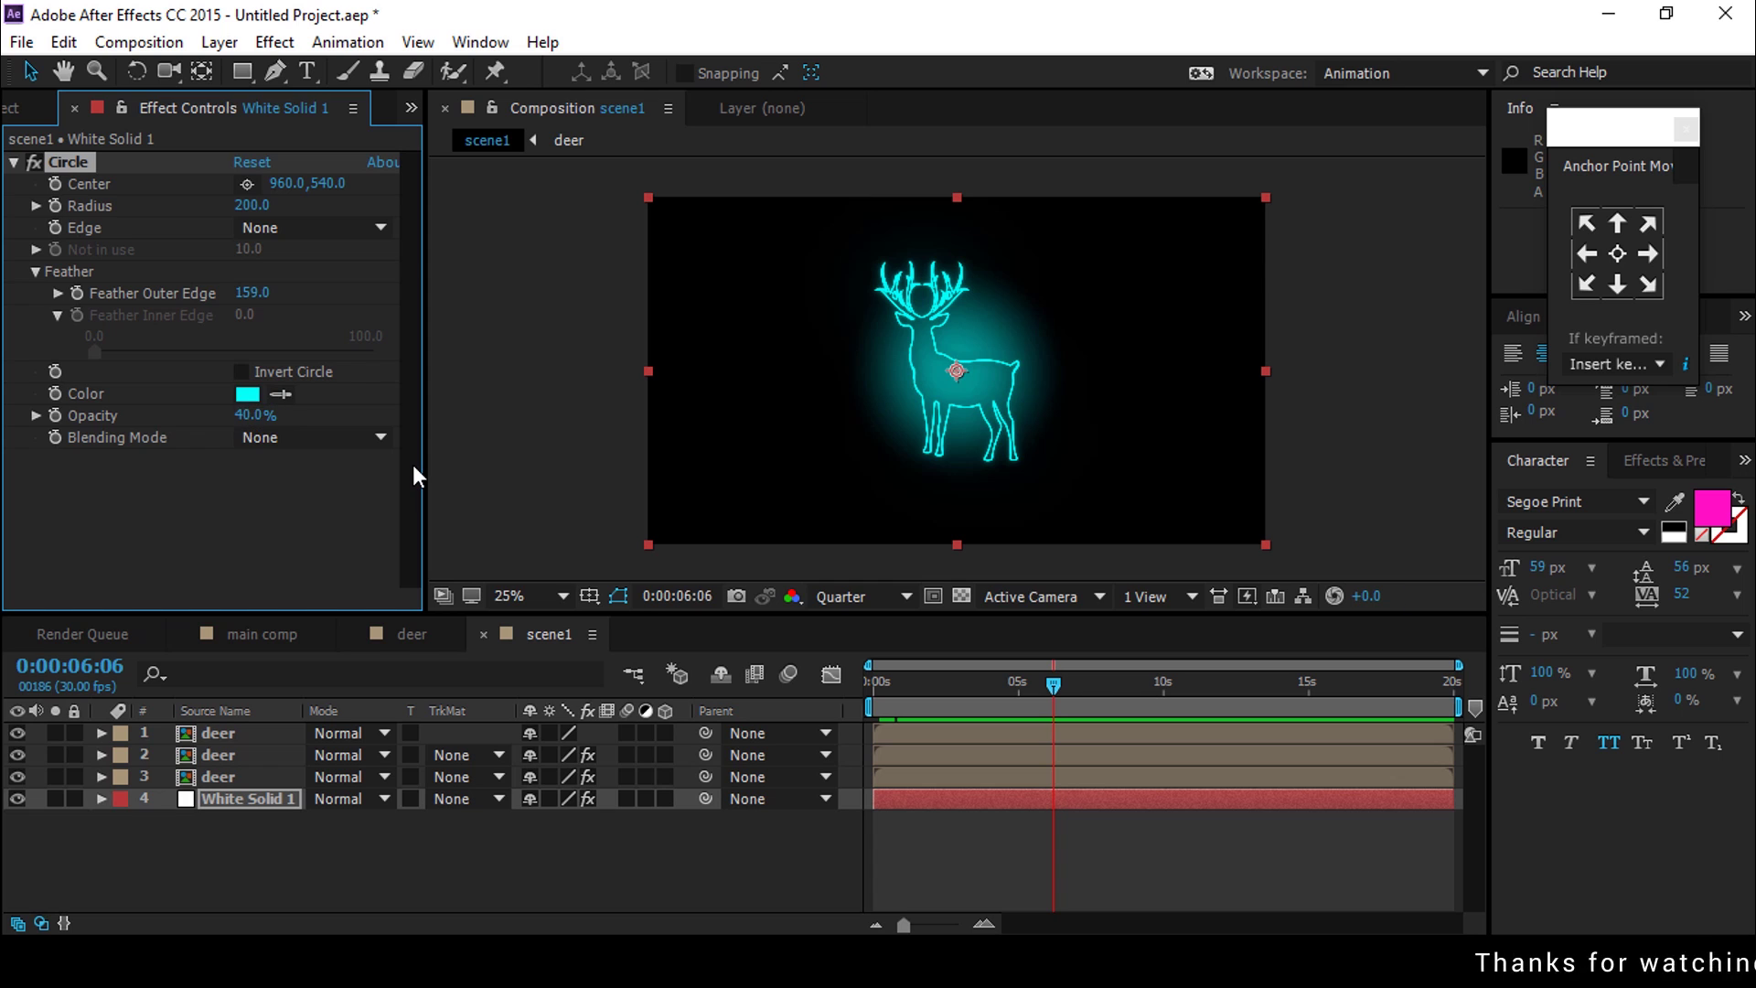
left_click(178, 474)
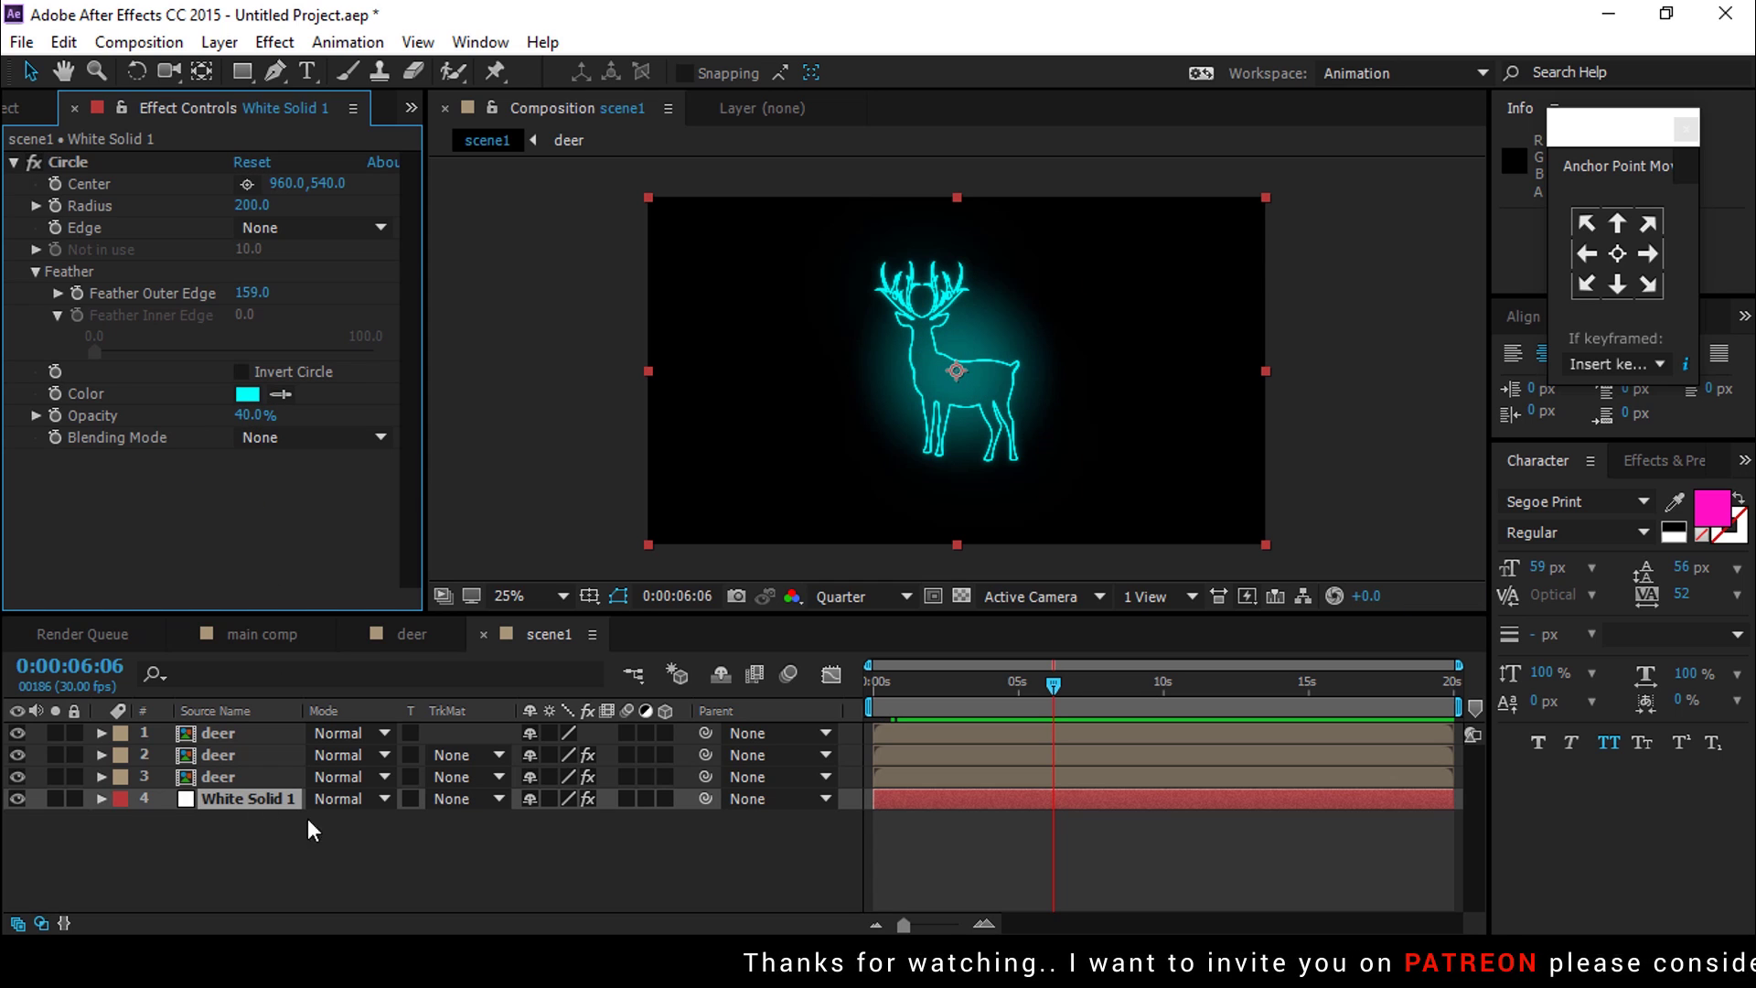
Turn all three deer layers and the white solid into 3D layers
left_click(254, 735)
left_click(254, 795, "shift")
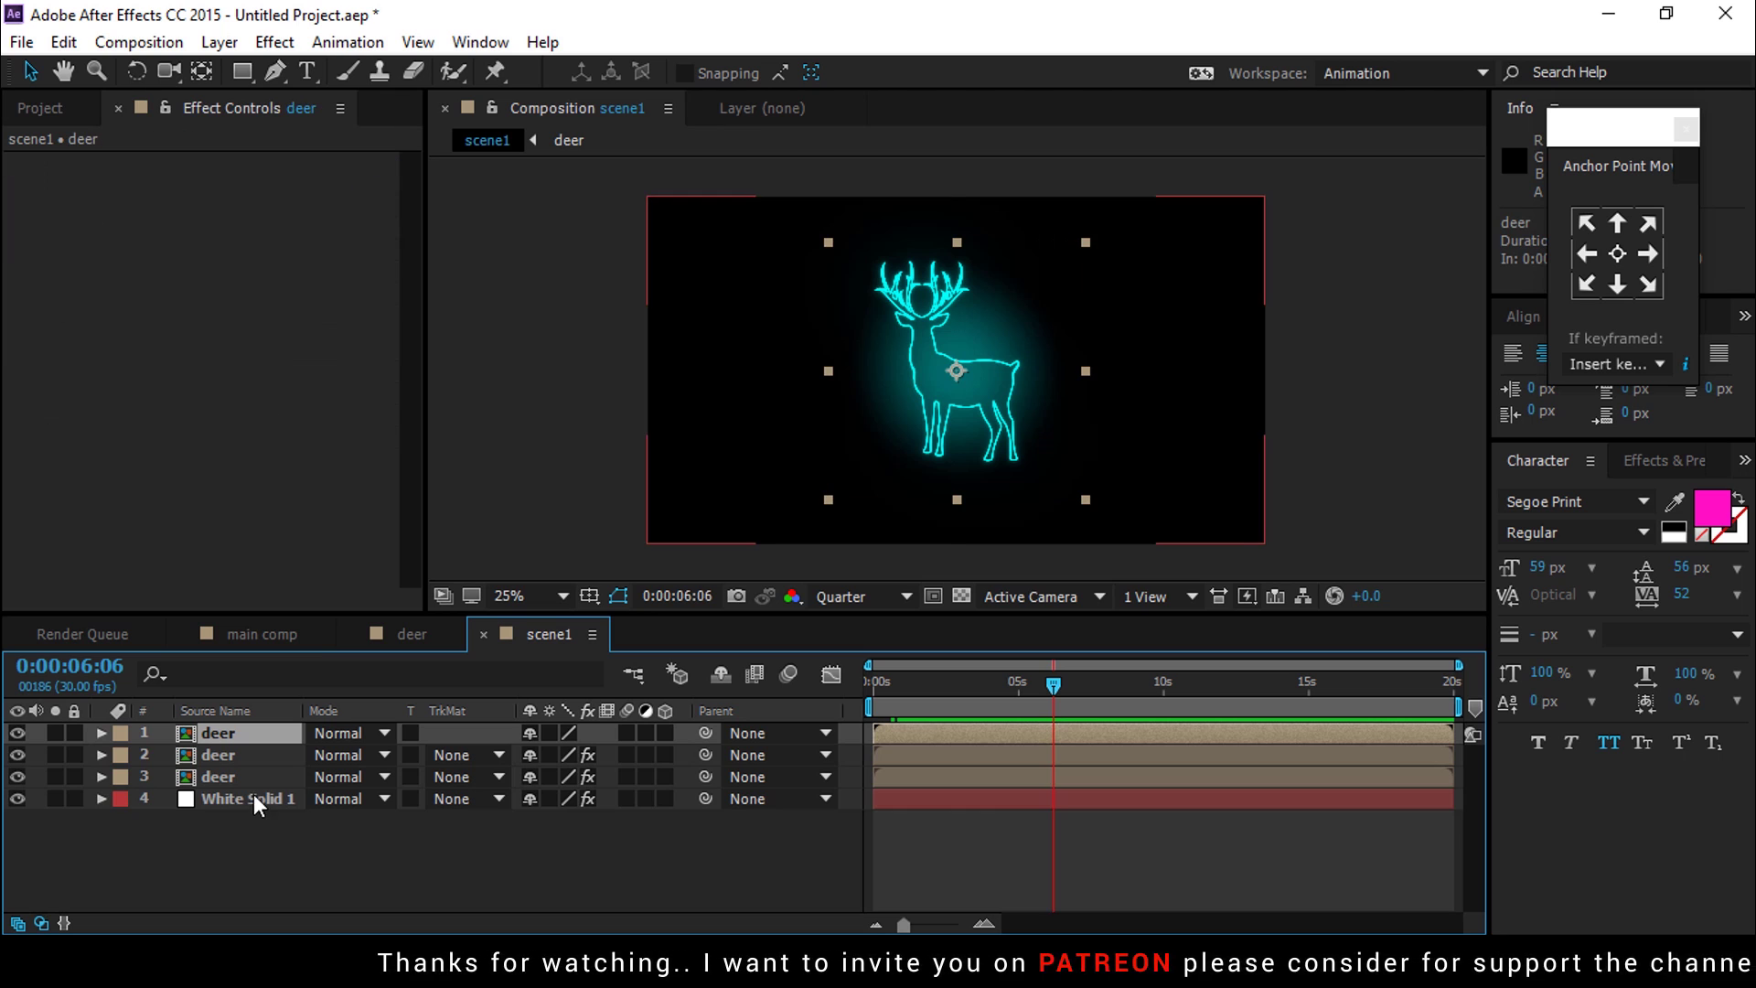
left_click(665, 799)
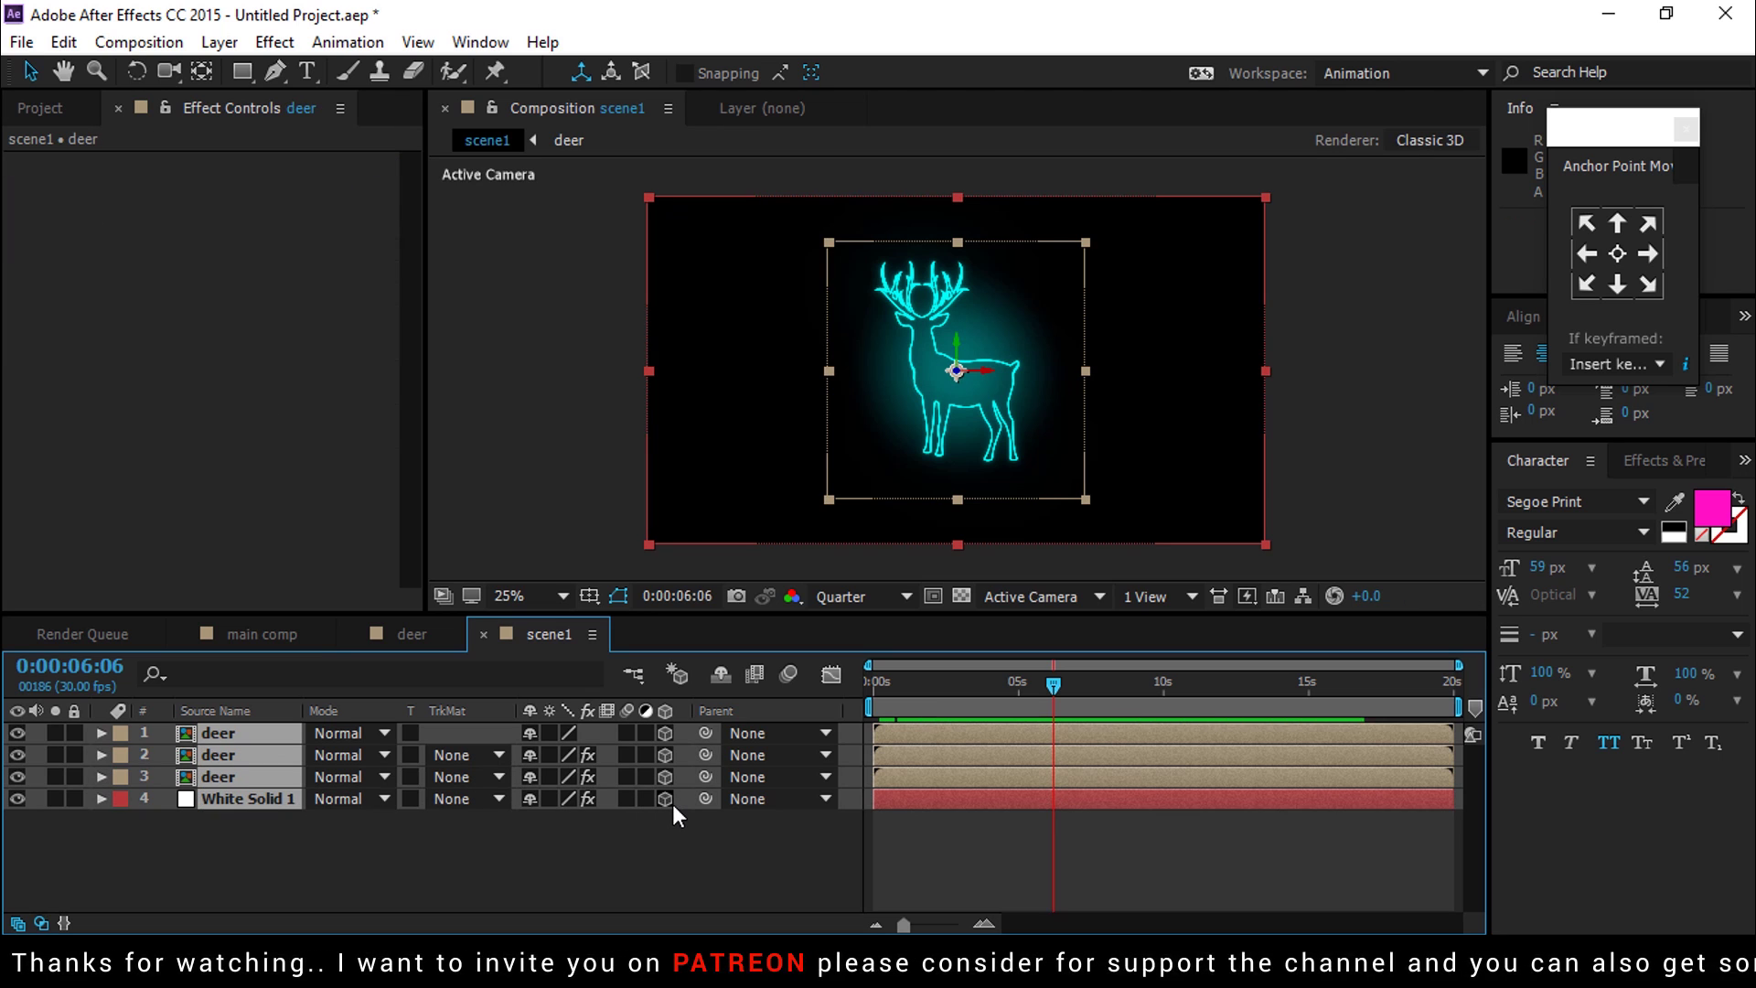
left_click(397, 838)
Rotate the white solid about its X axis until it lies flat, and lower it to the deer's feet
left_click(266, 799)
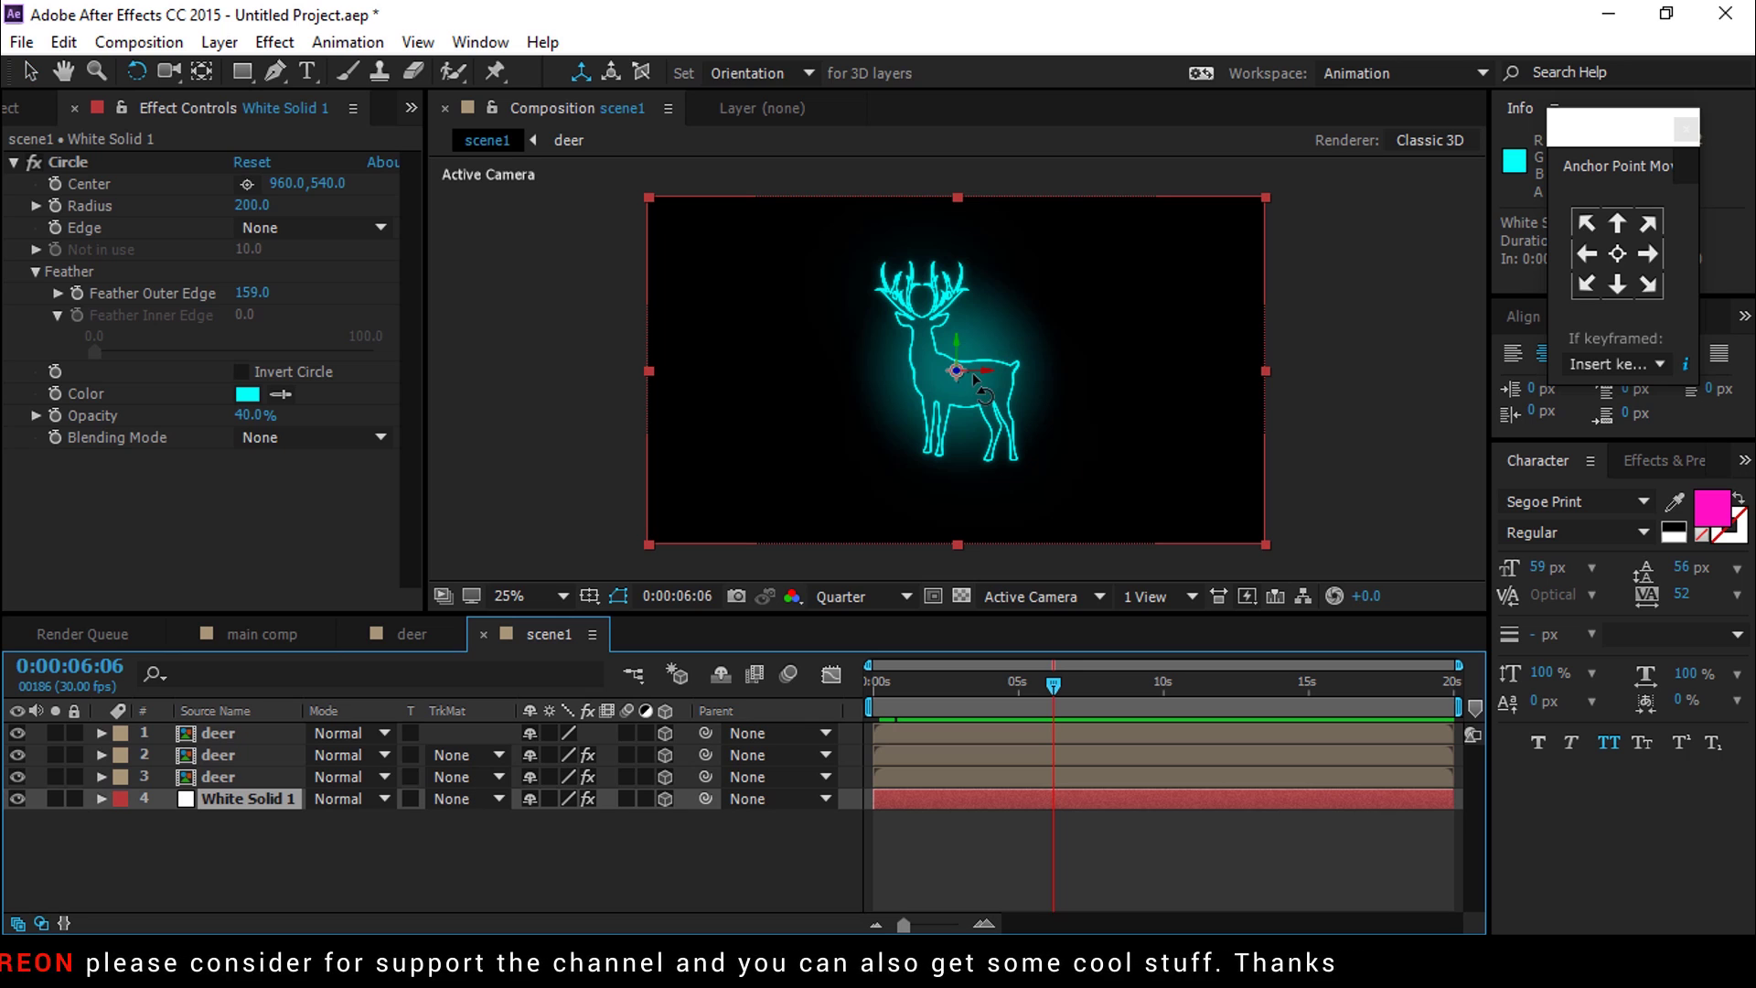
key("w")
left_click_drag(969, 366, 954, 342)
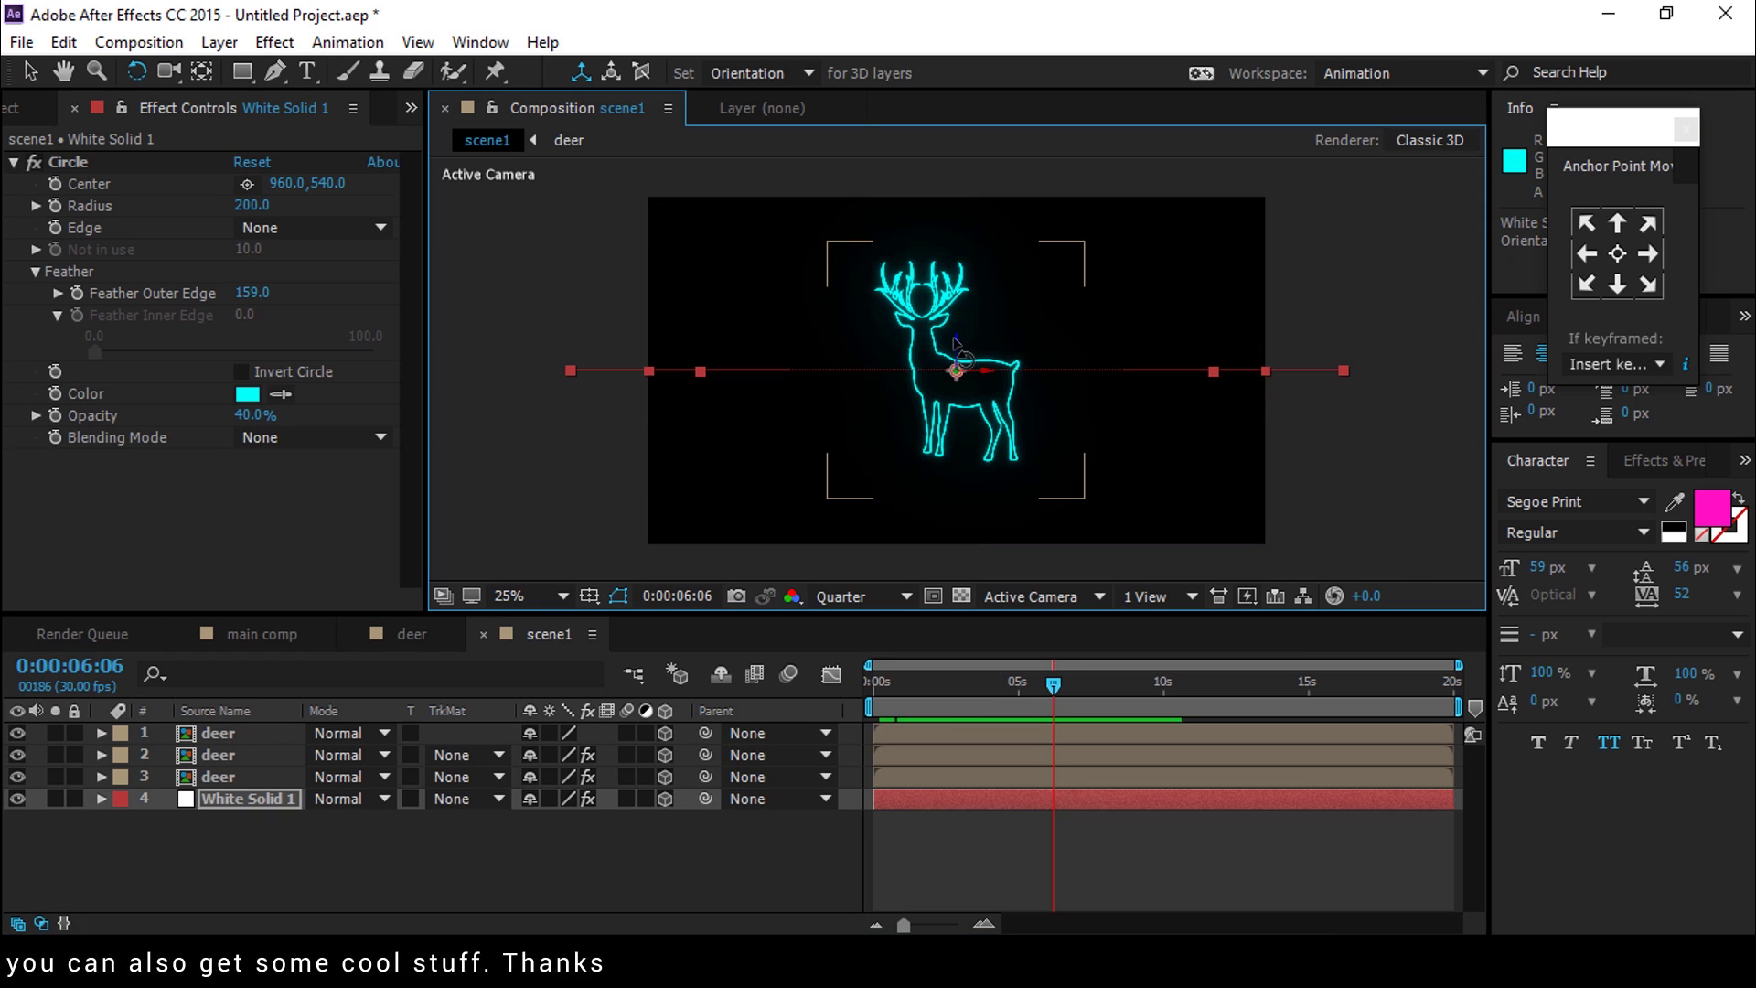
key("v")
left_click_drag(956, 345, 968, 448)
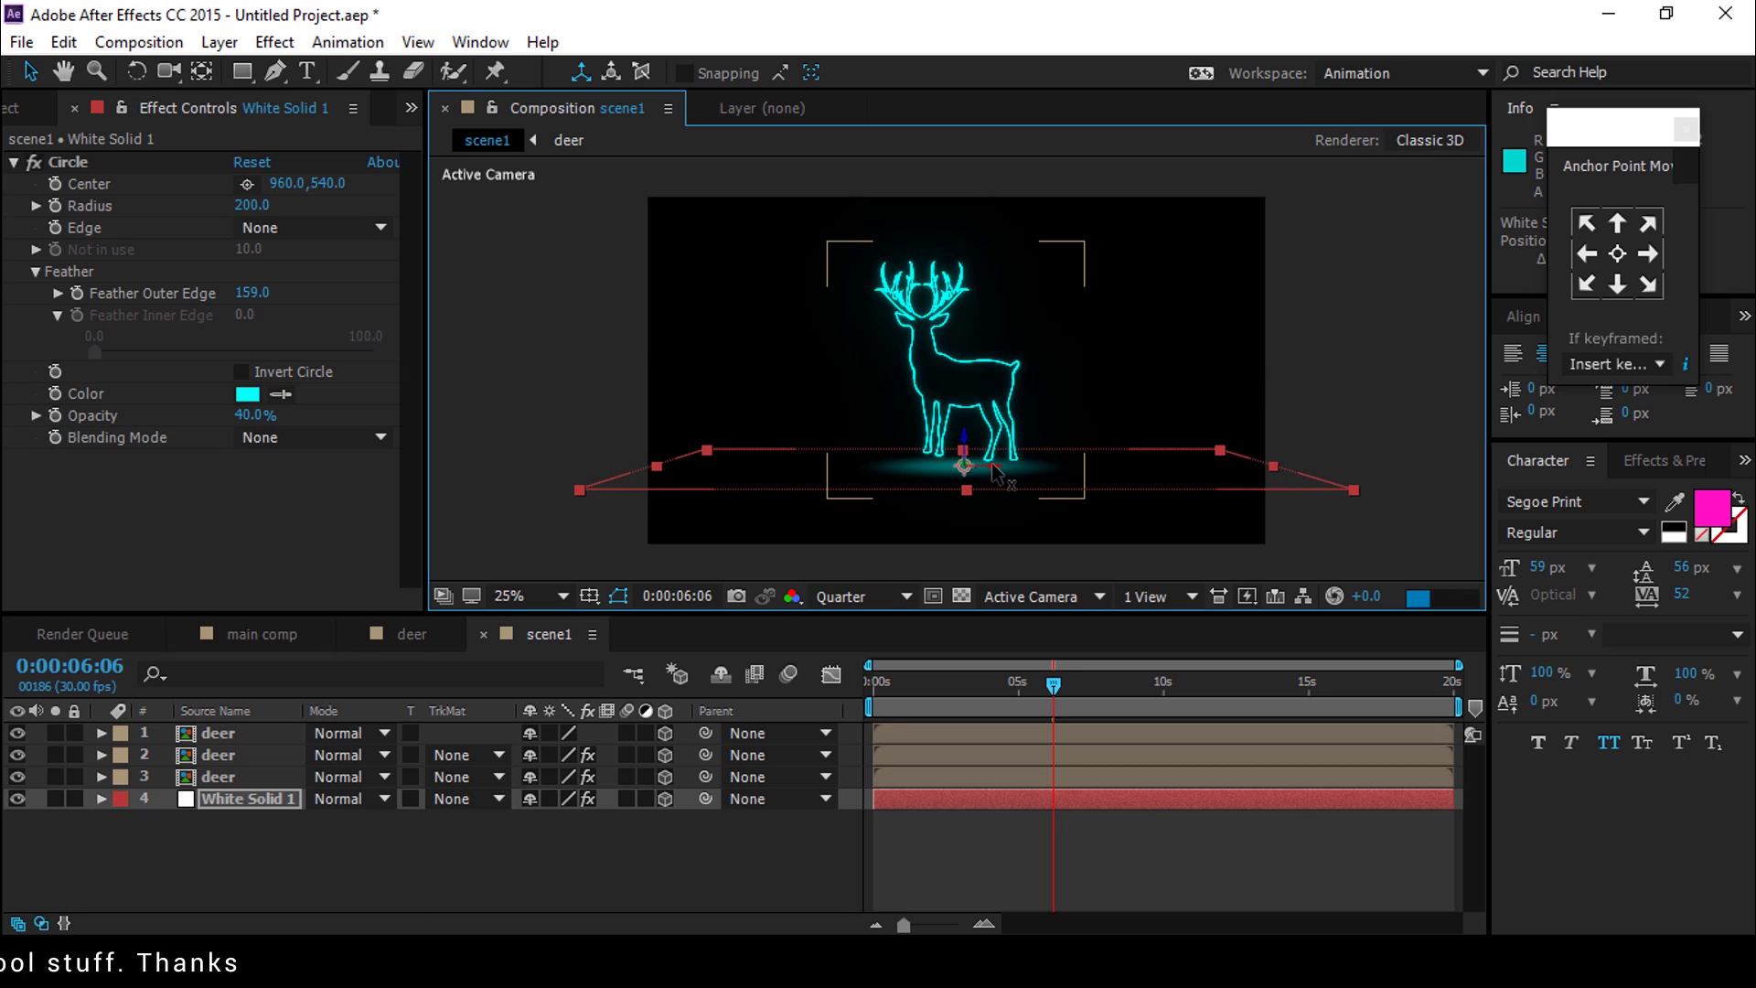
left_click(745, 836)
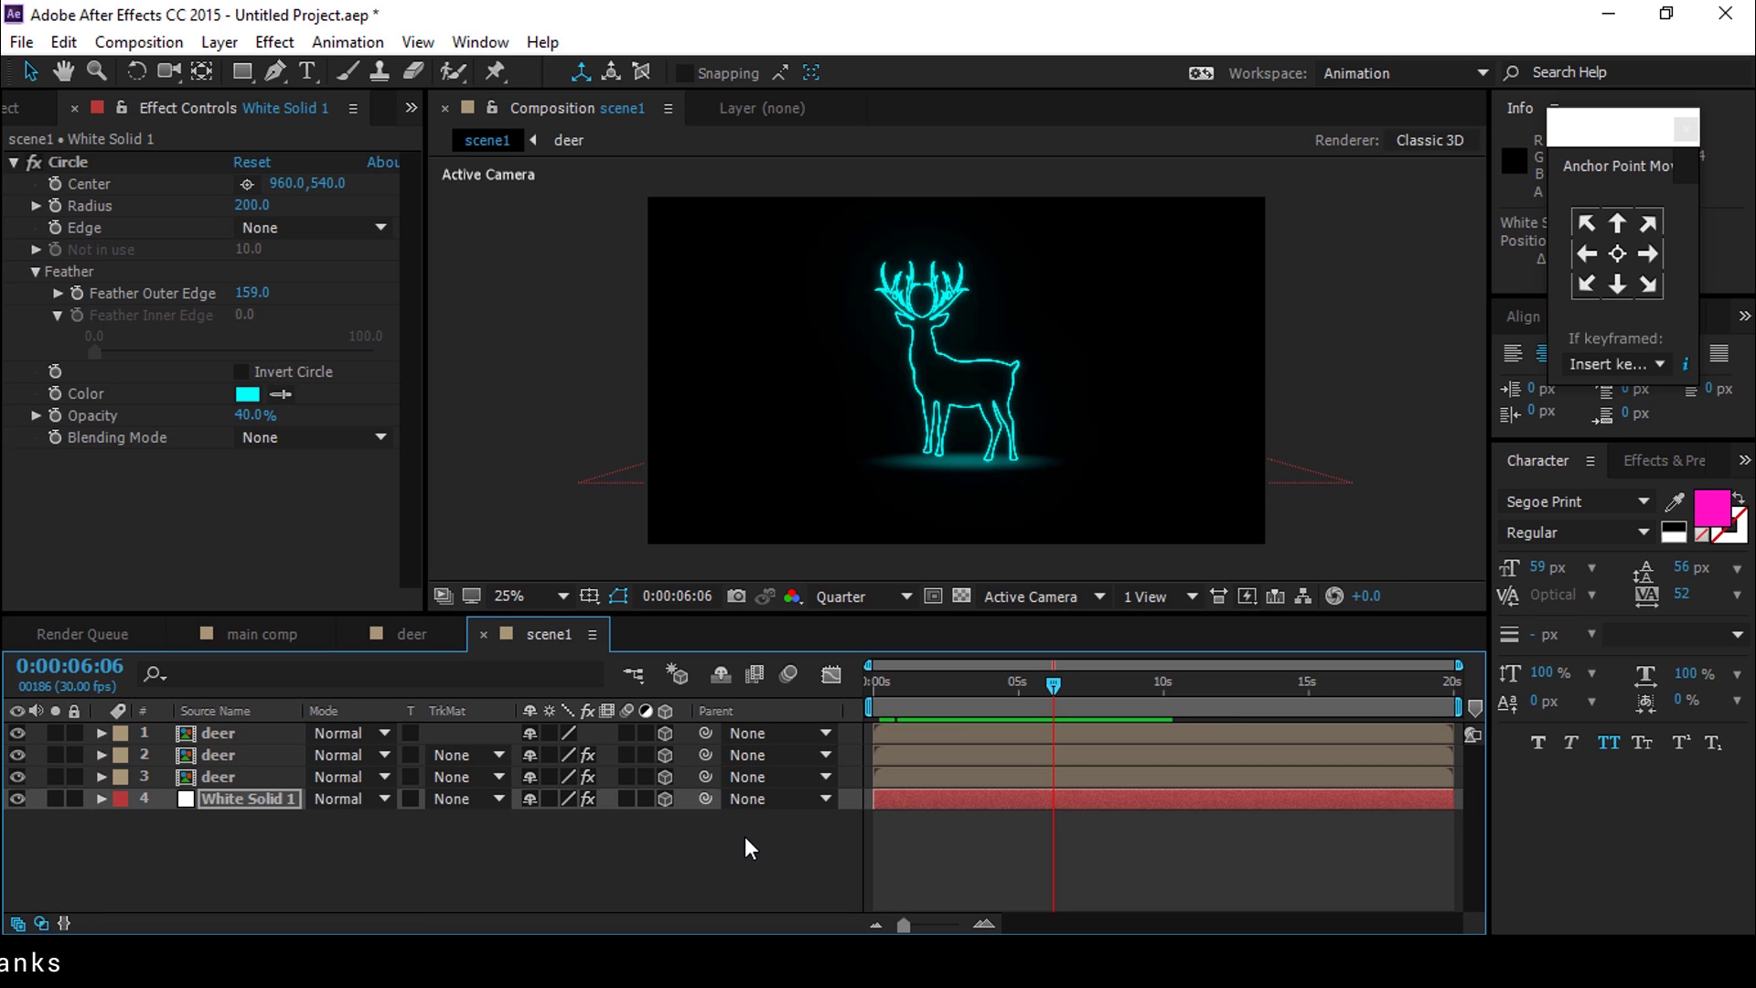
Parent the upper two deer layers and the white solid to the lowest deer layer
left_click(234, 732)
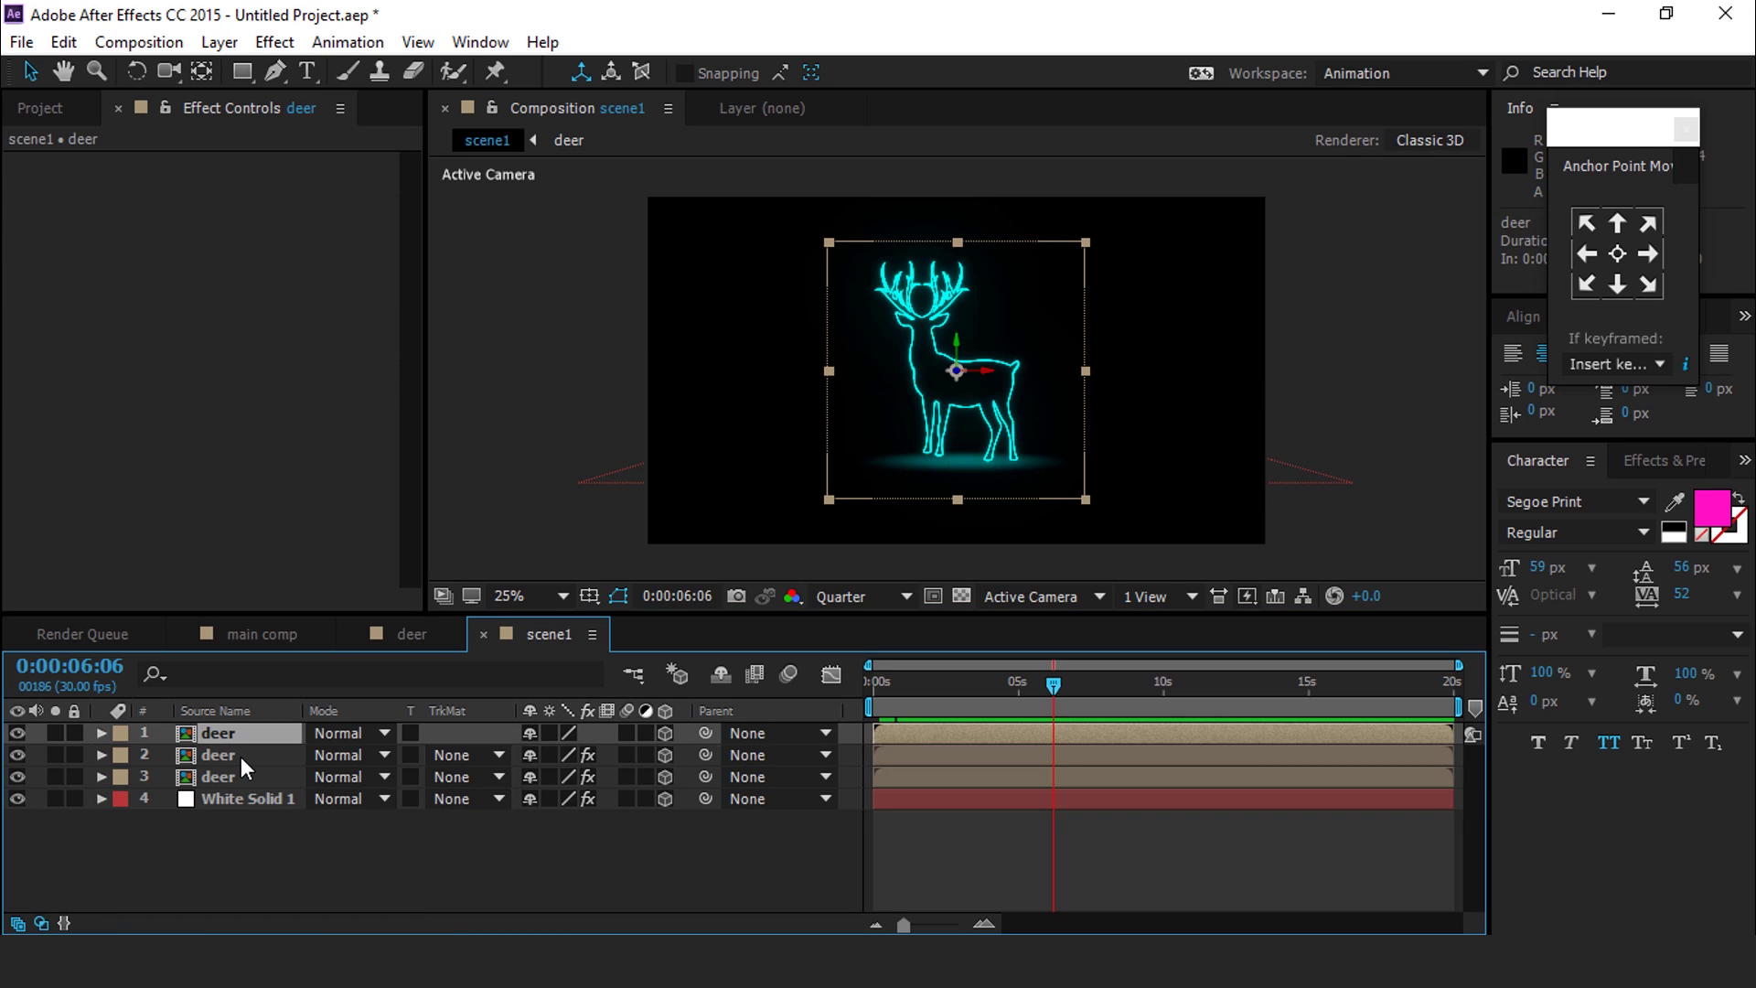
left_click(240, 755, "shift")
left_click_drag(705, 754, 216, 781)
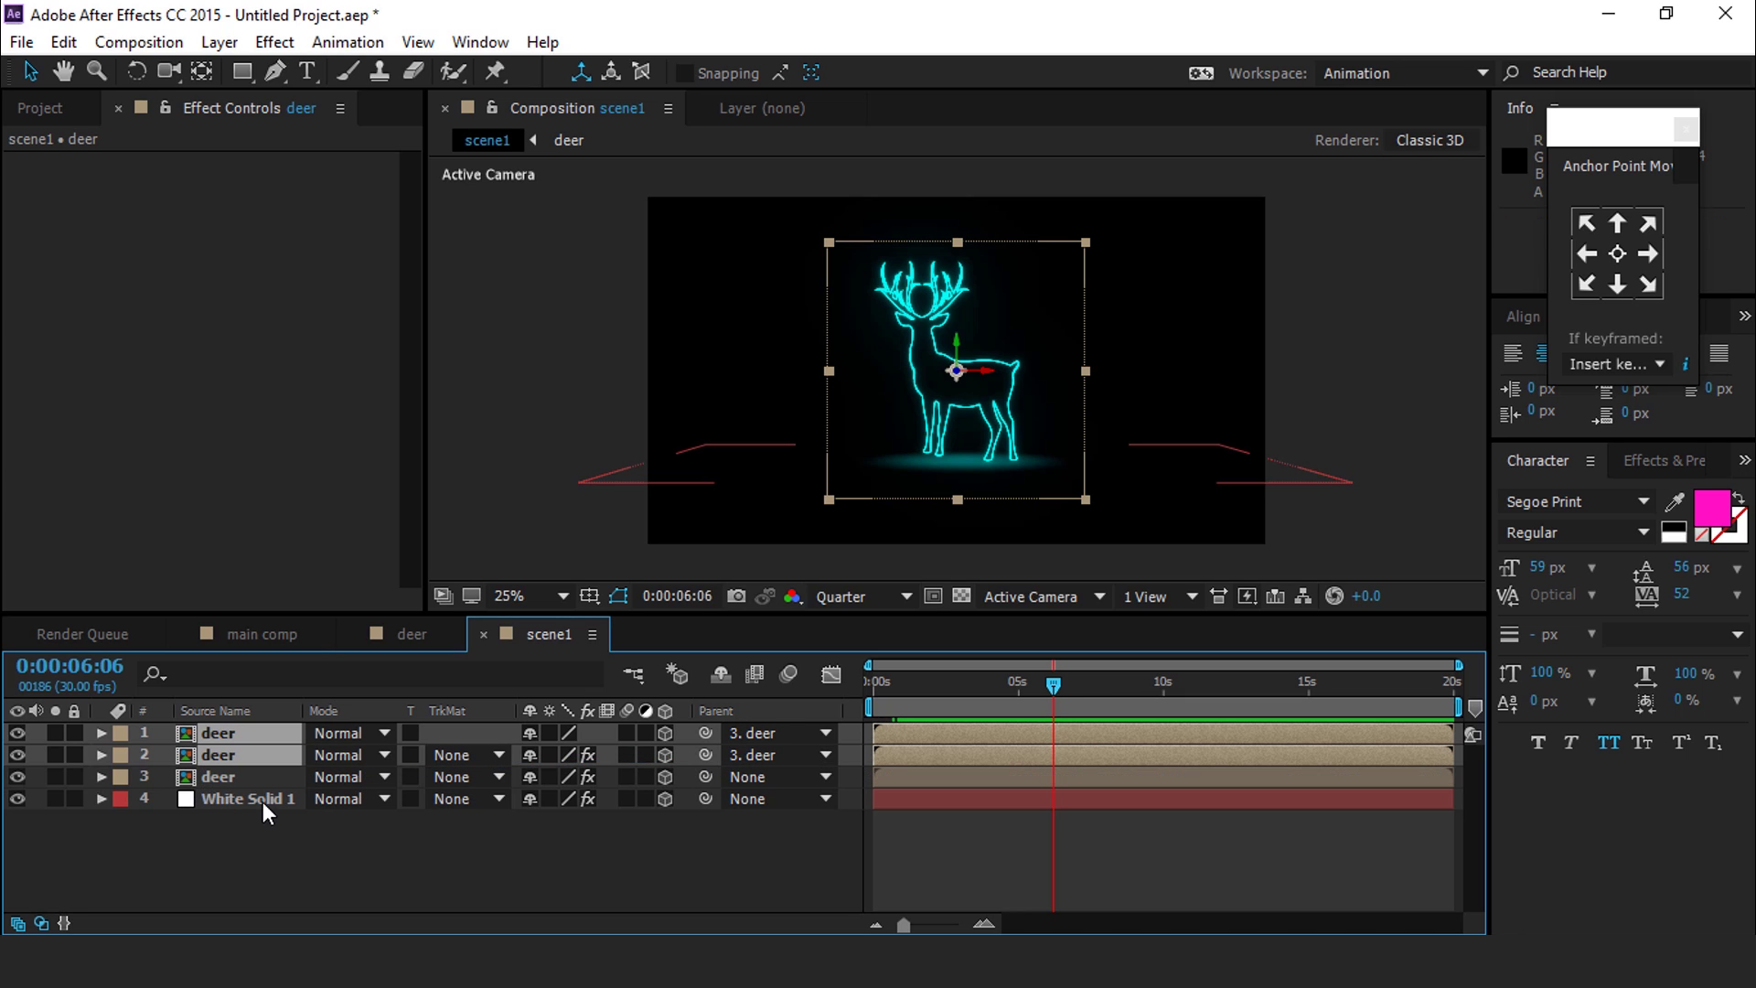
left_click(261, 802)
left_click_drag(712, 798, 181, 776)
left_click_drag(227, 777, 227, 777)
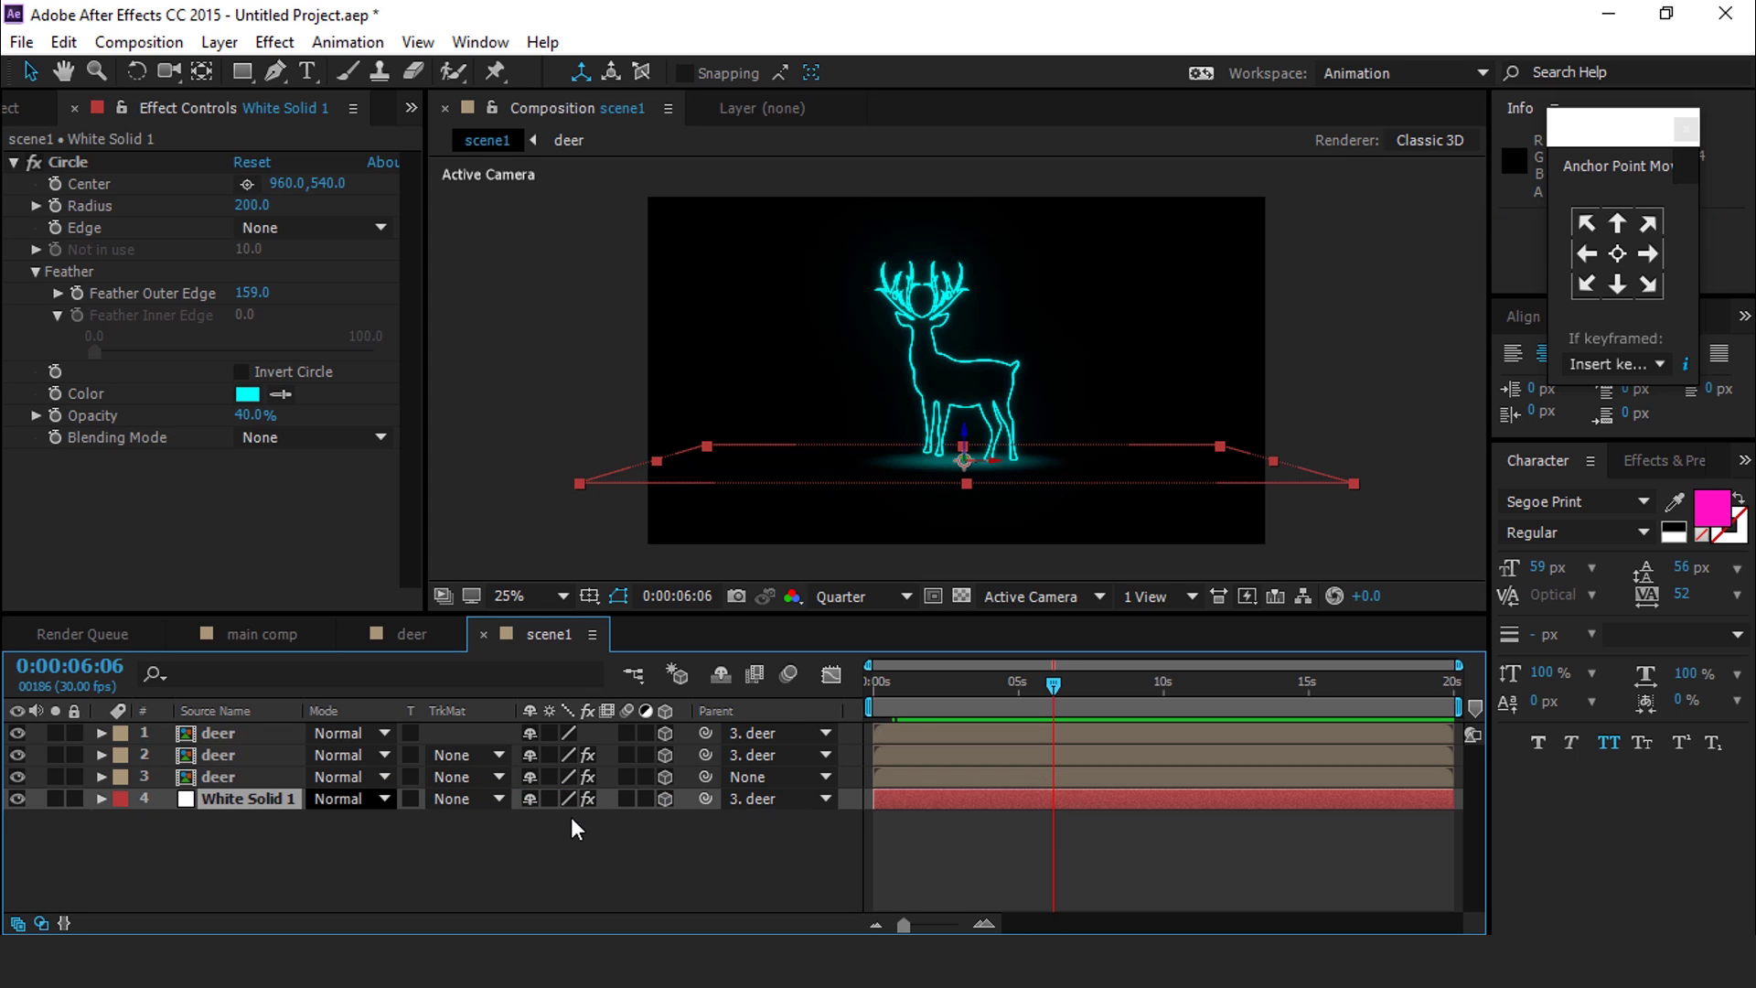
left_click(329, 874)
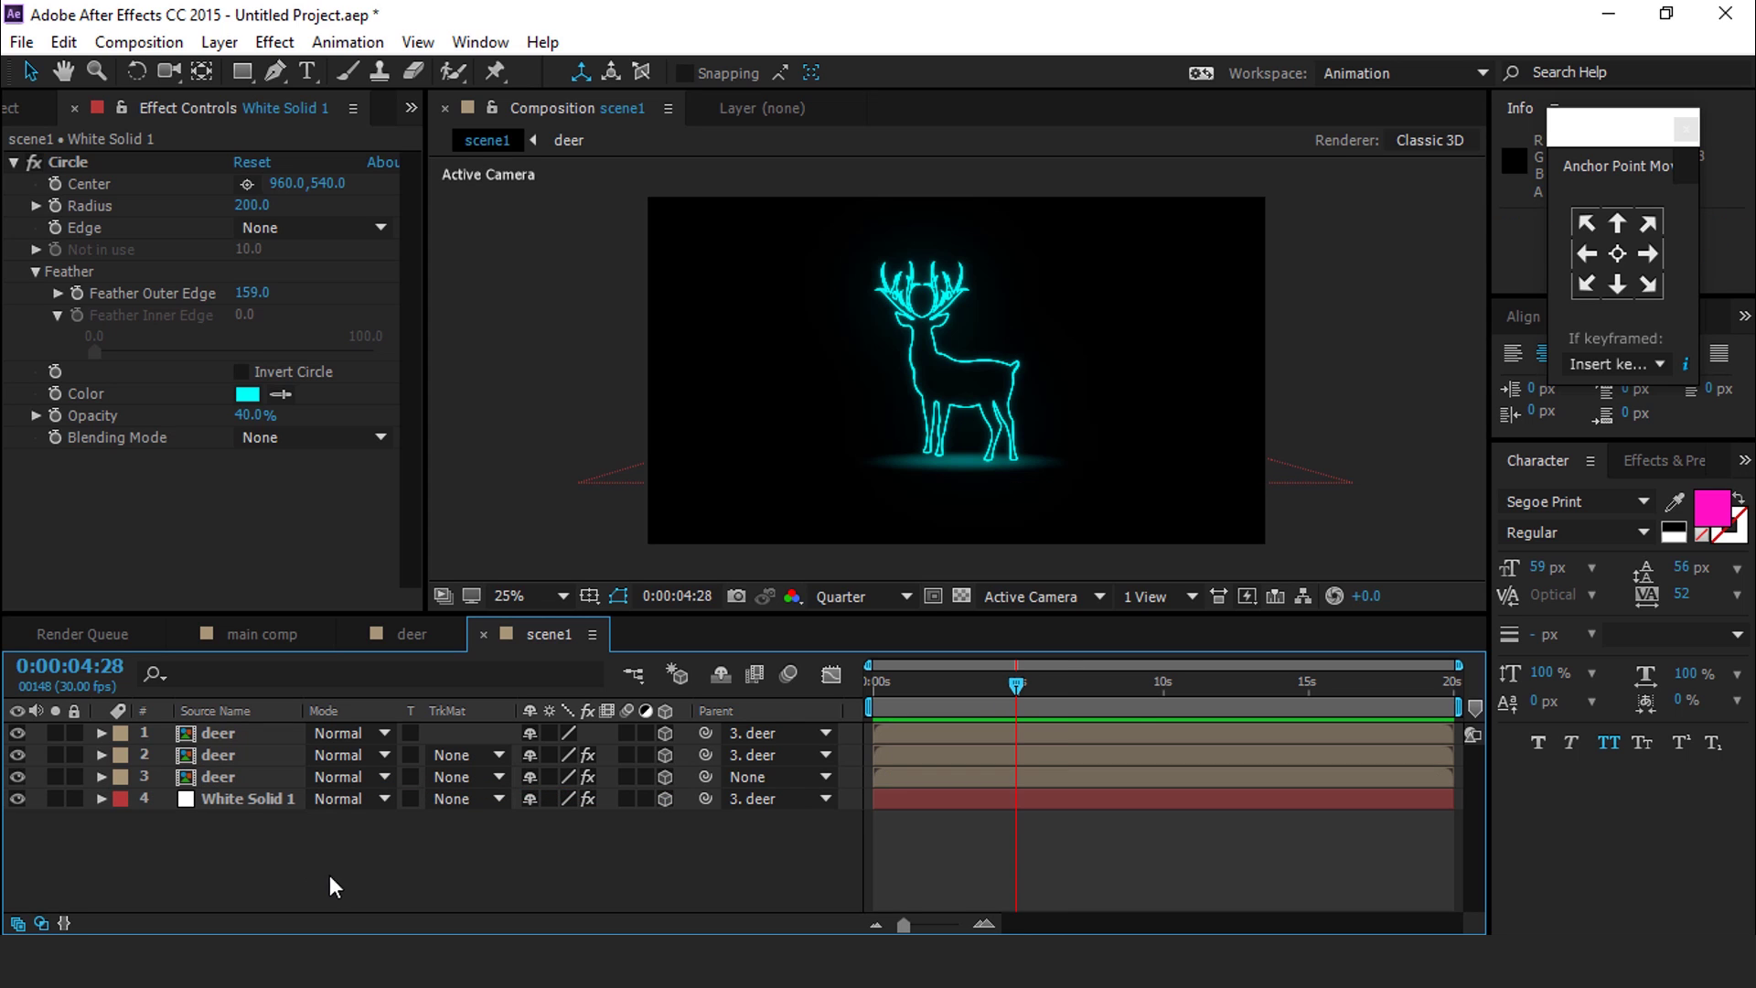
Inspect the opacity keyframes on the outline layer inside the deer composition, and return to scene1
double_click(234, 776)
left_click(931, 737)
left_click_drag(1116, 922, 1029, 922)
left_click_drag(1175, 786, 826, 744)
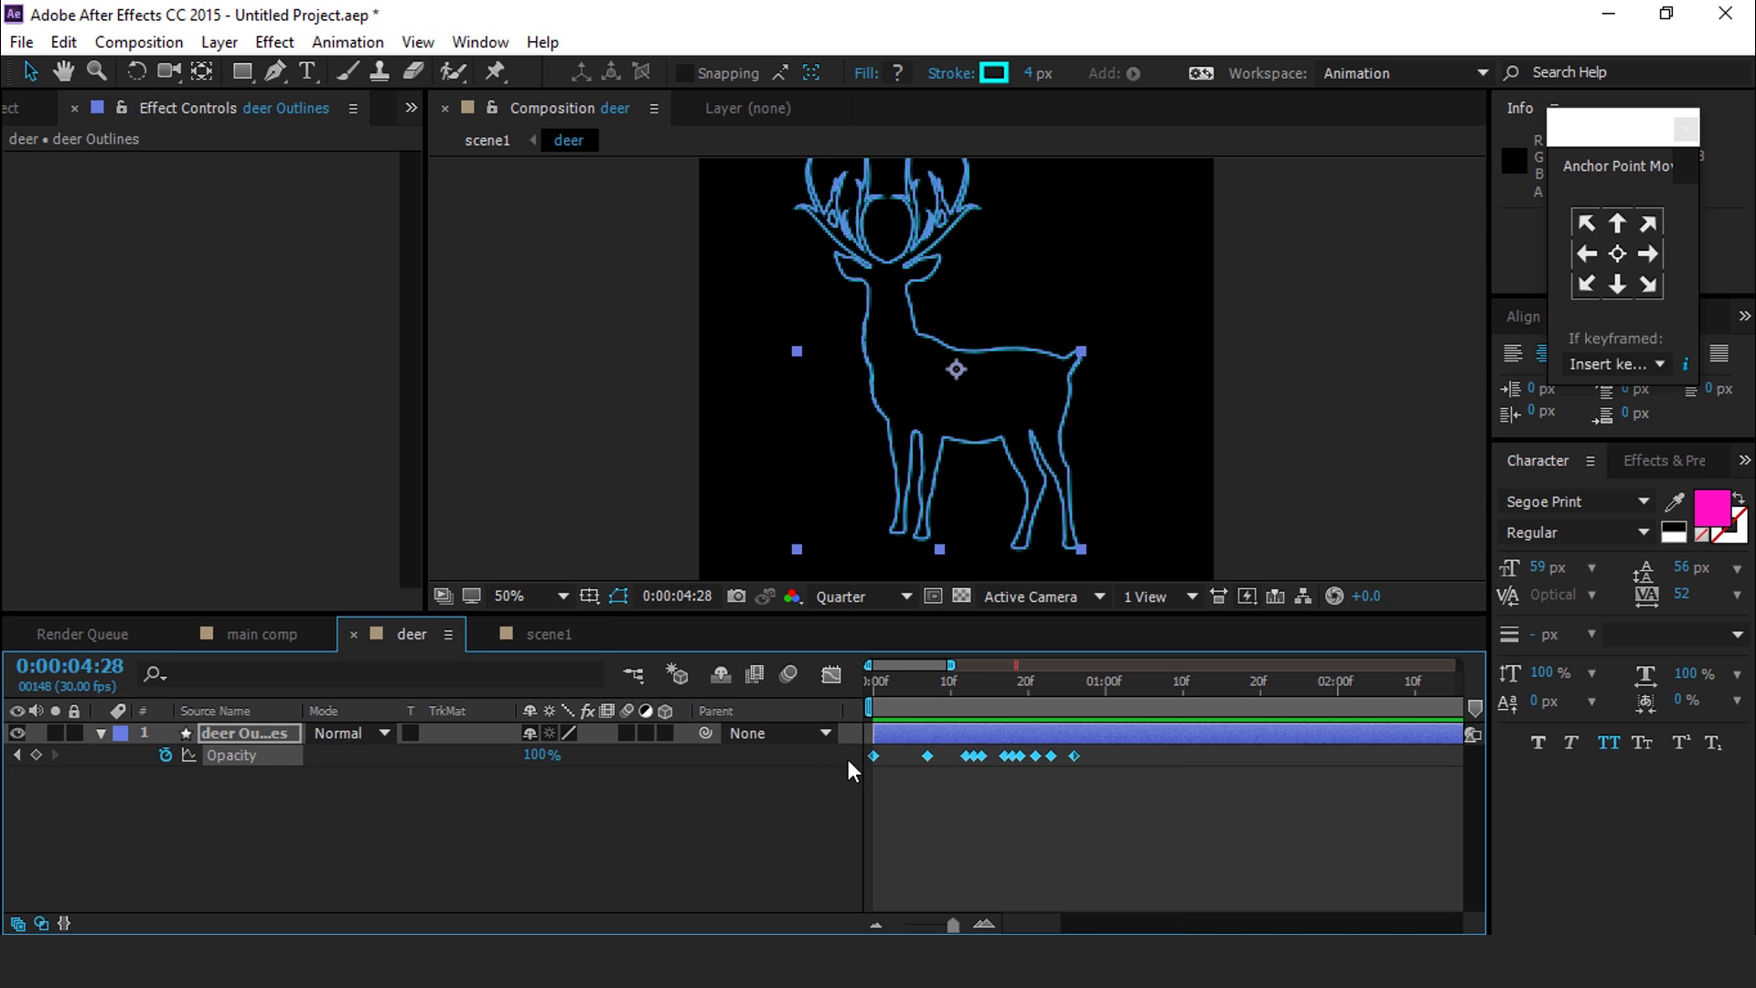
left_click(908, 781)
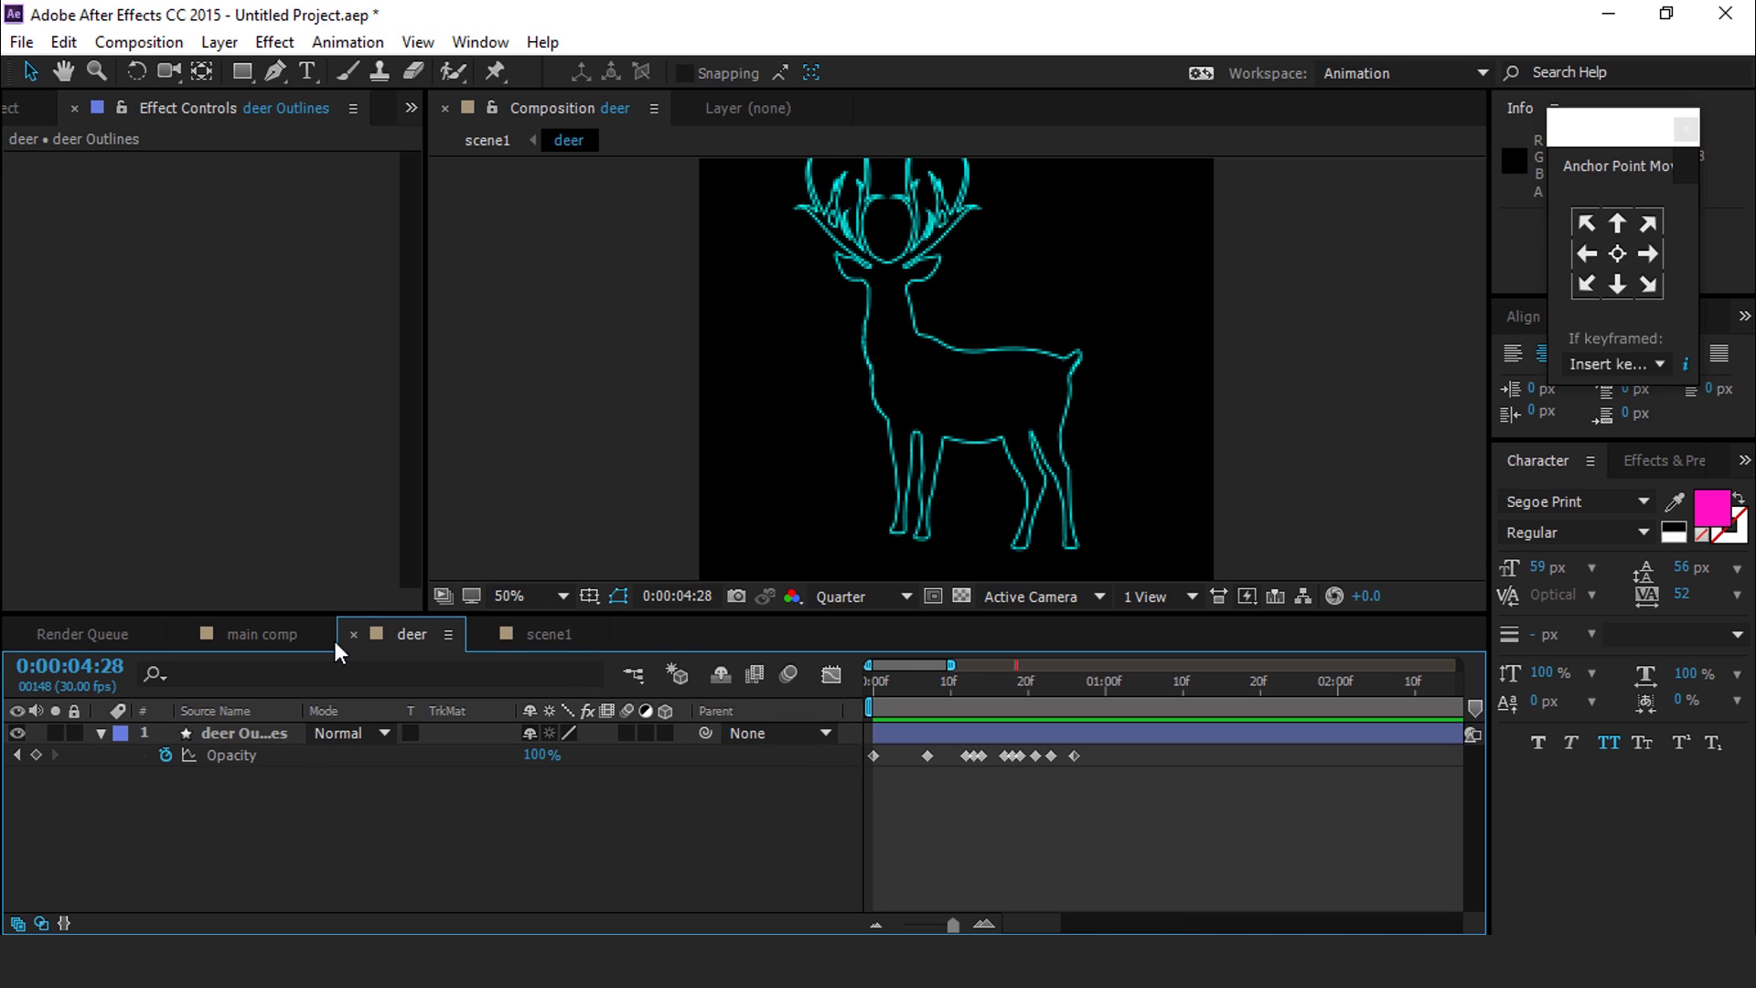
left_click(545, 630)
left_click(256, 796)
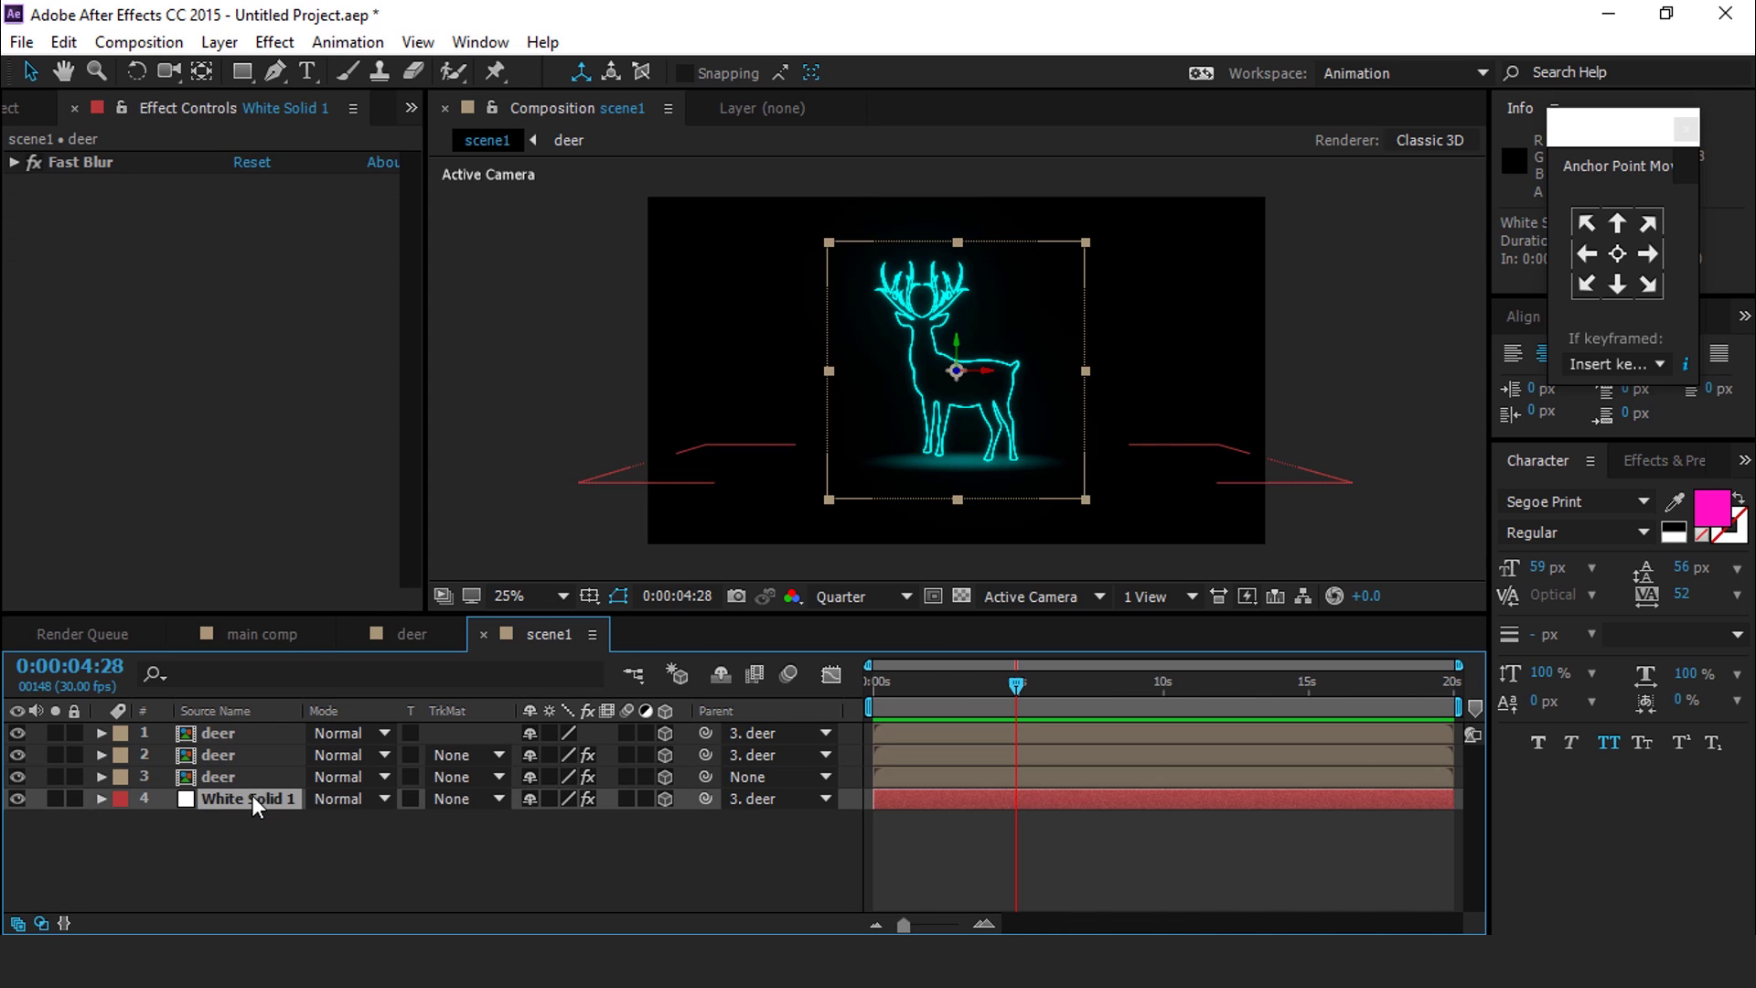
Preview the scene1 animation from its first frame to check the deer's flicker against the floor glow
key("Home")
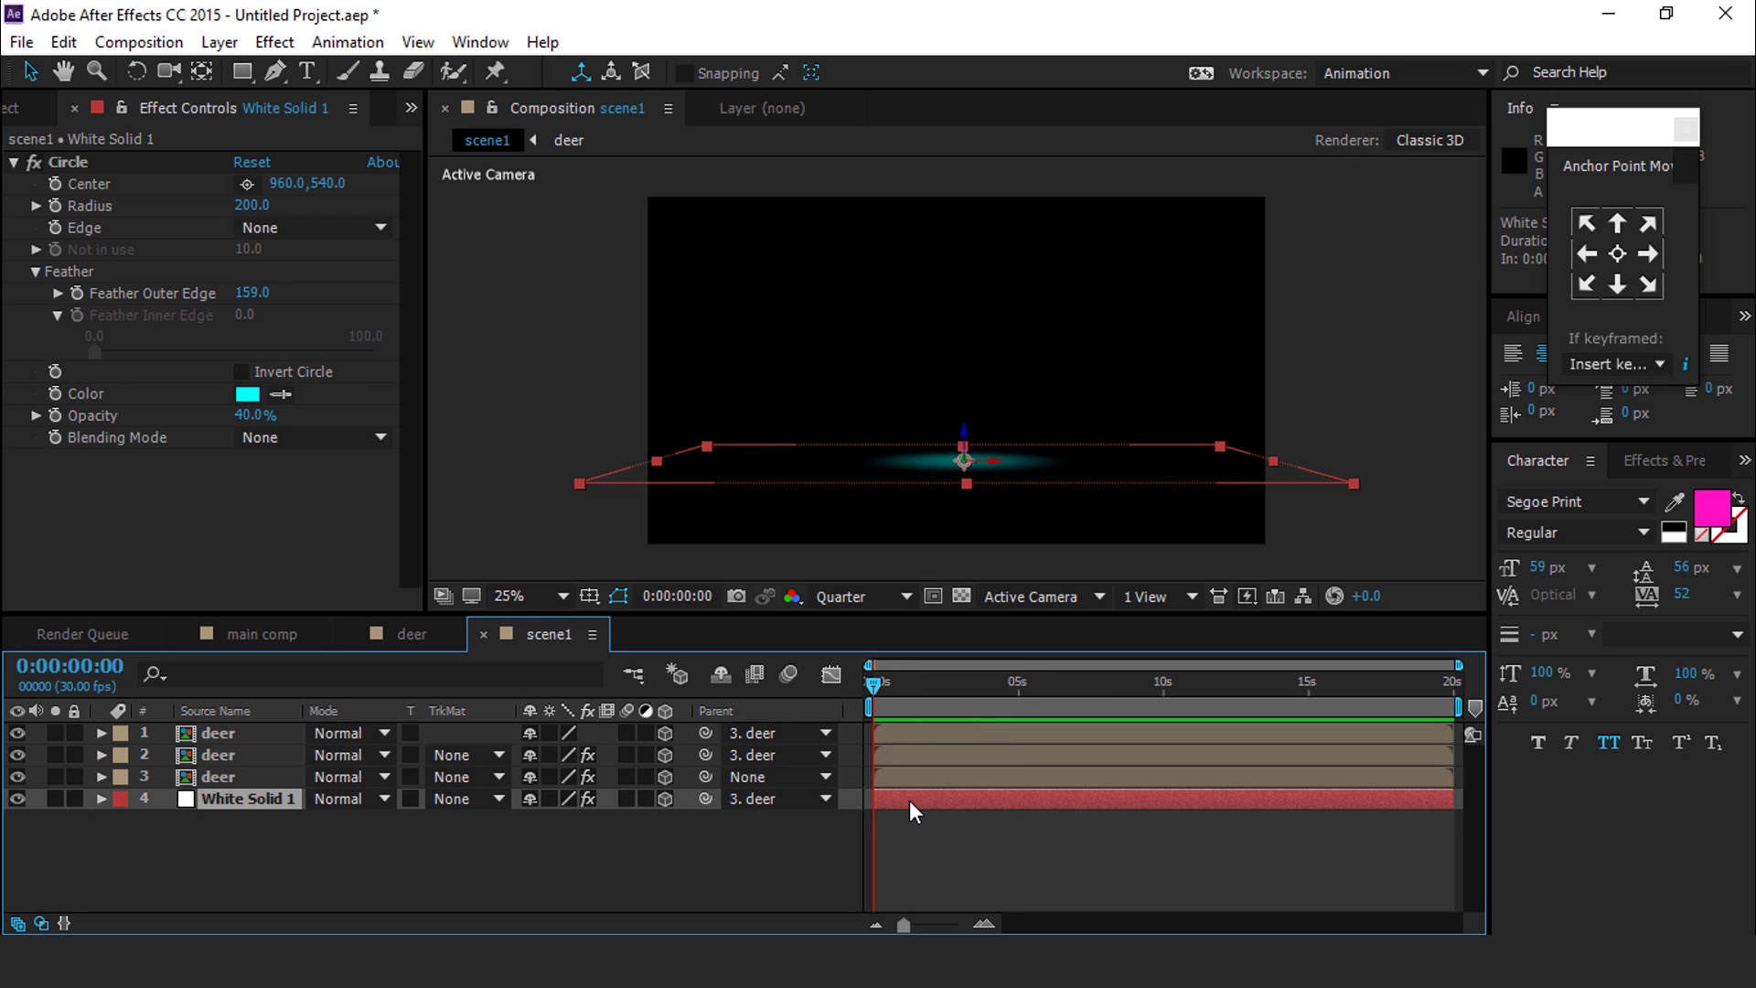
key("space")
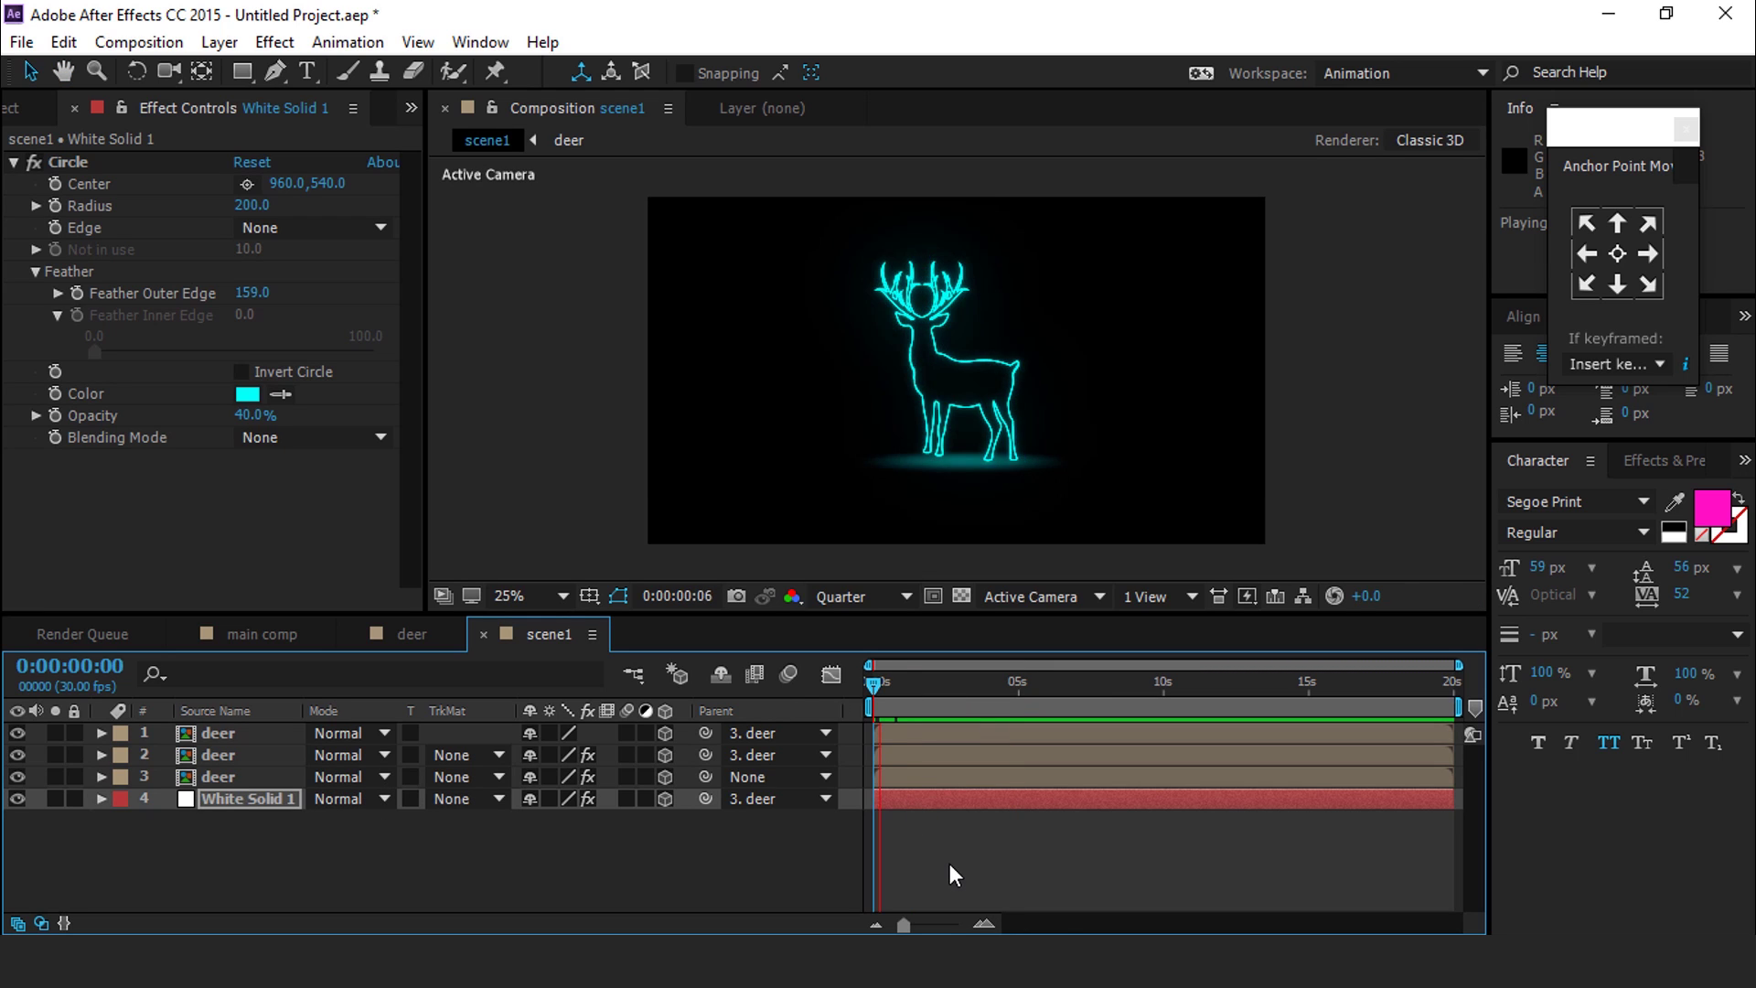
left_click(870, 686)
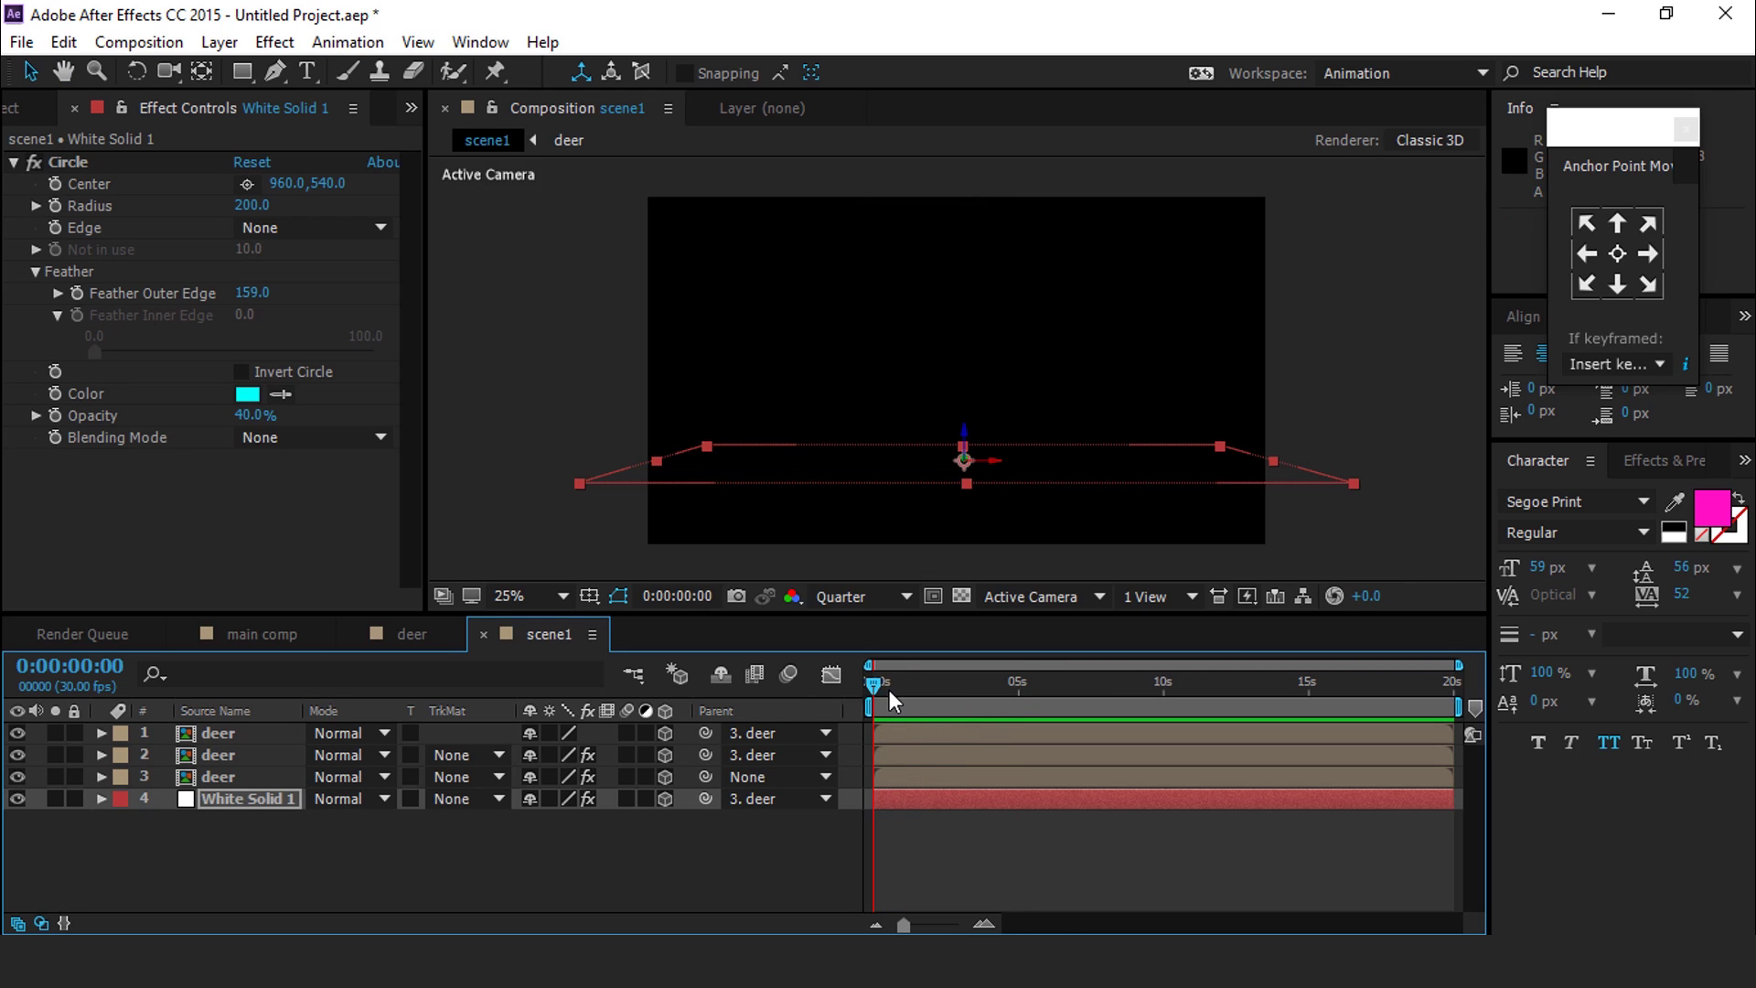
left_click_drag(889, 690, 799, 690)
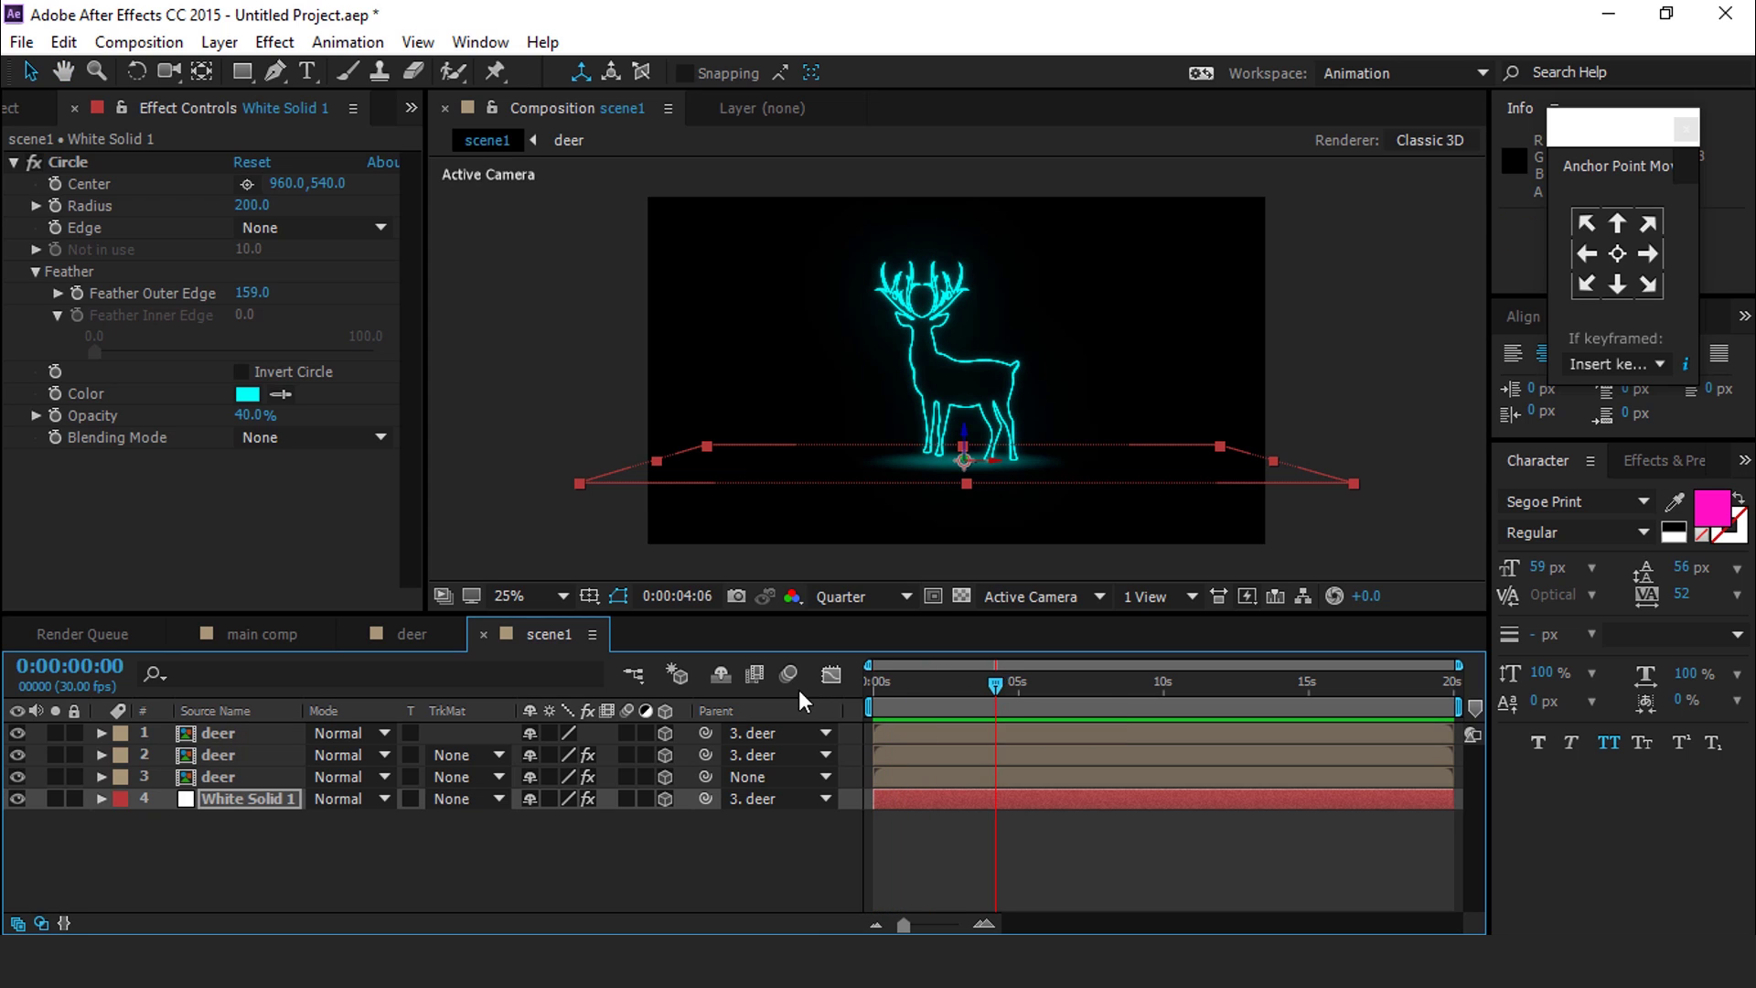
Duplicate all four scene1 layers and give the upper set of four the Cyan label color
left_click(243, 792)
key("ctrl+a")
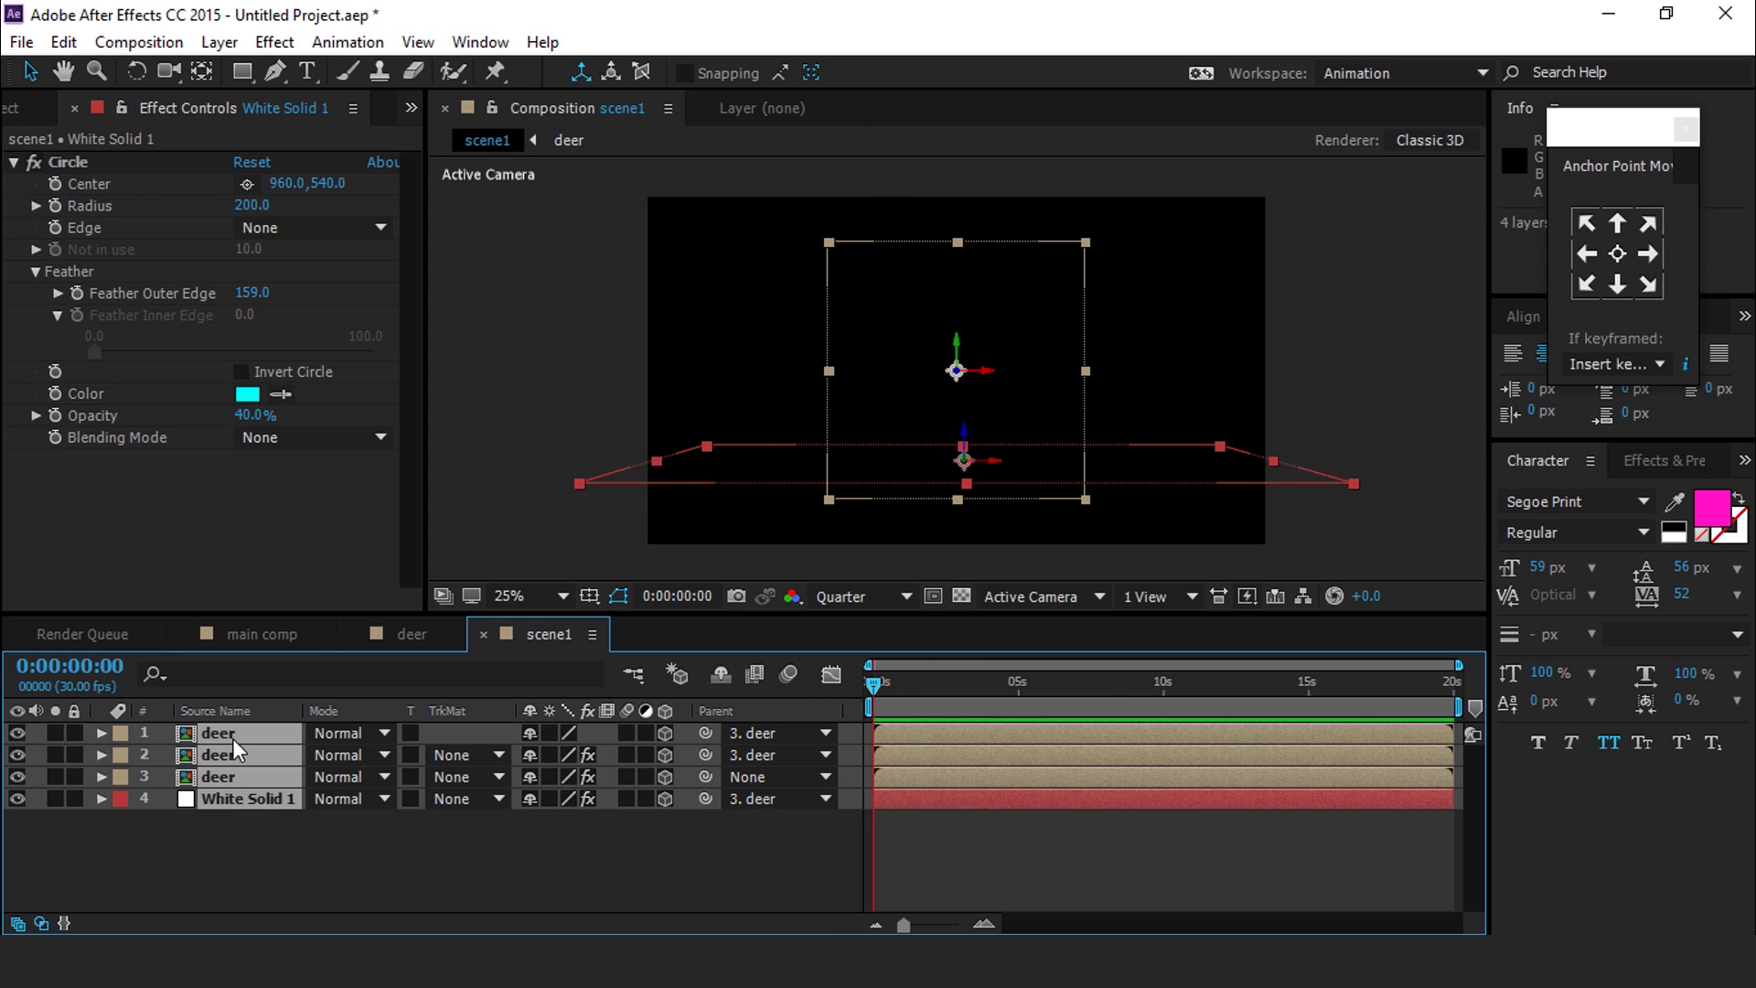
left_click_drag(869, 688, 972, 686)
key("ctrl+d")
left_click_drag(220, 776, 221, 749)
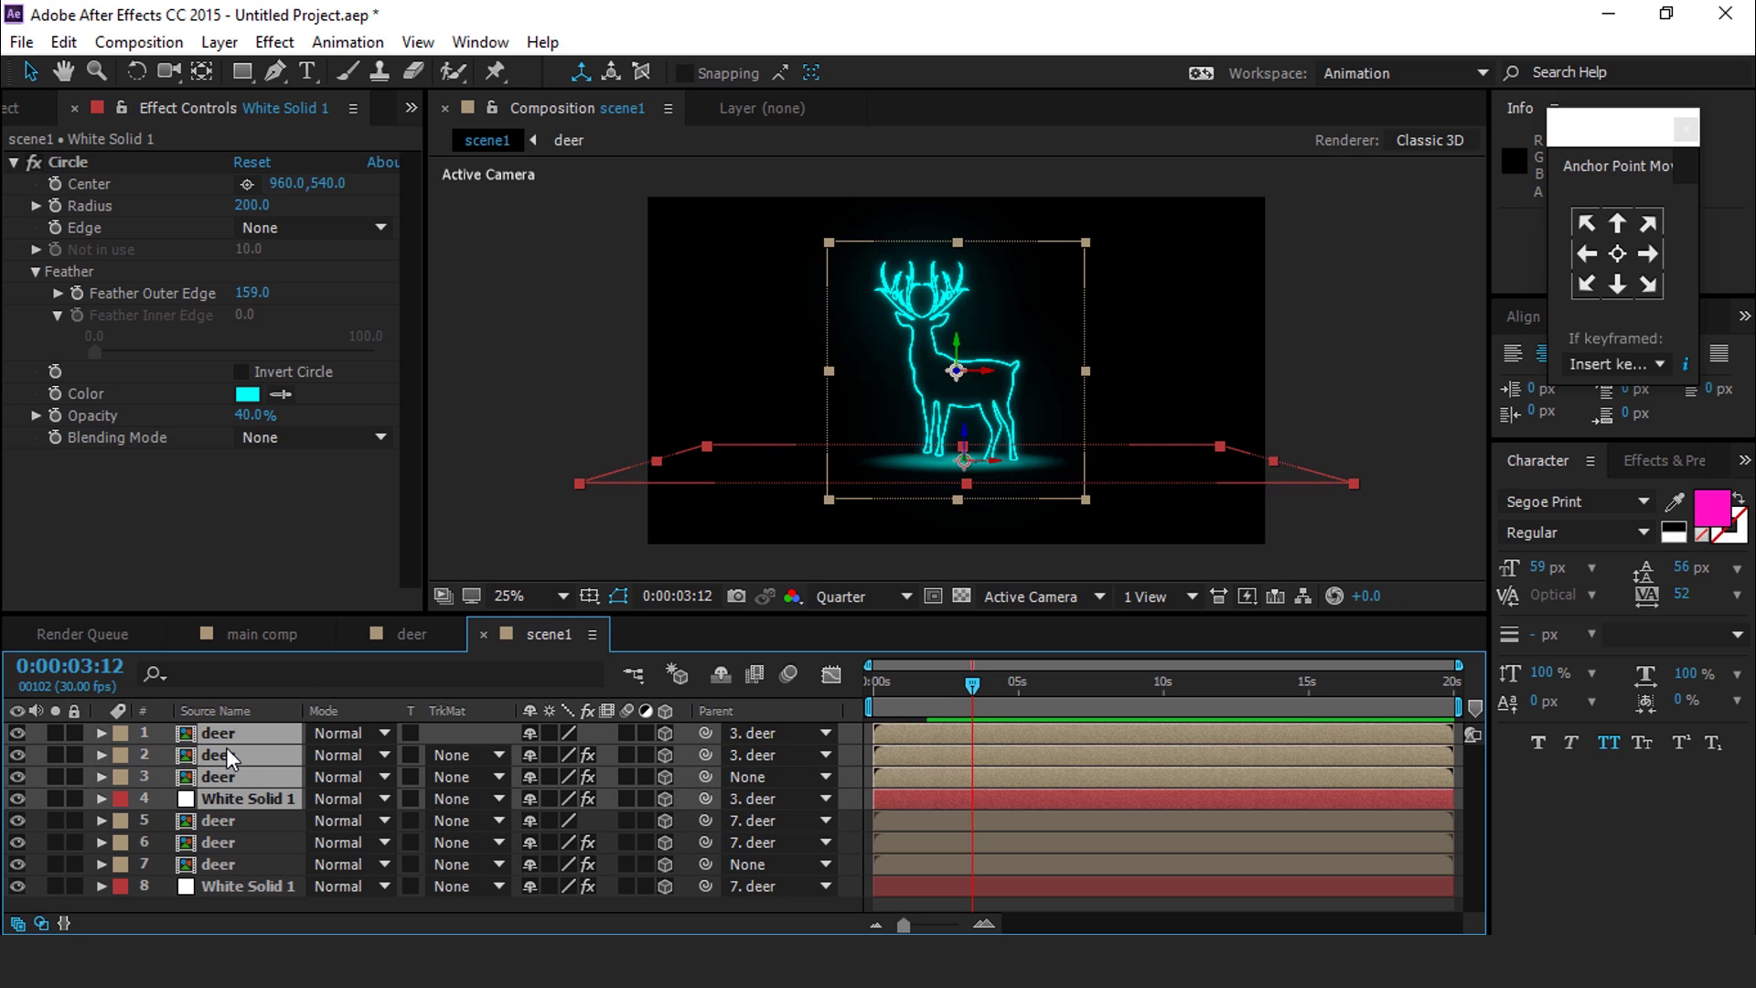
left_click(120, 755)
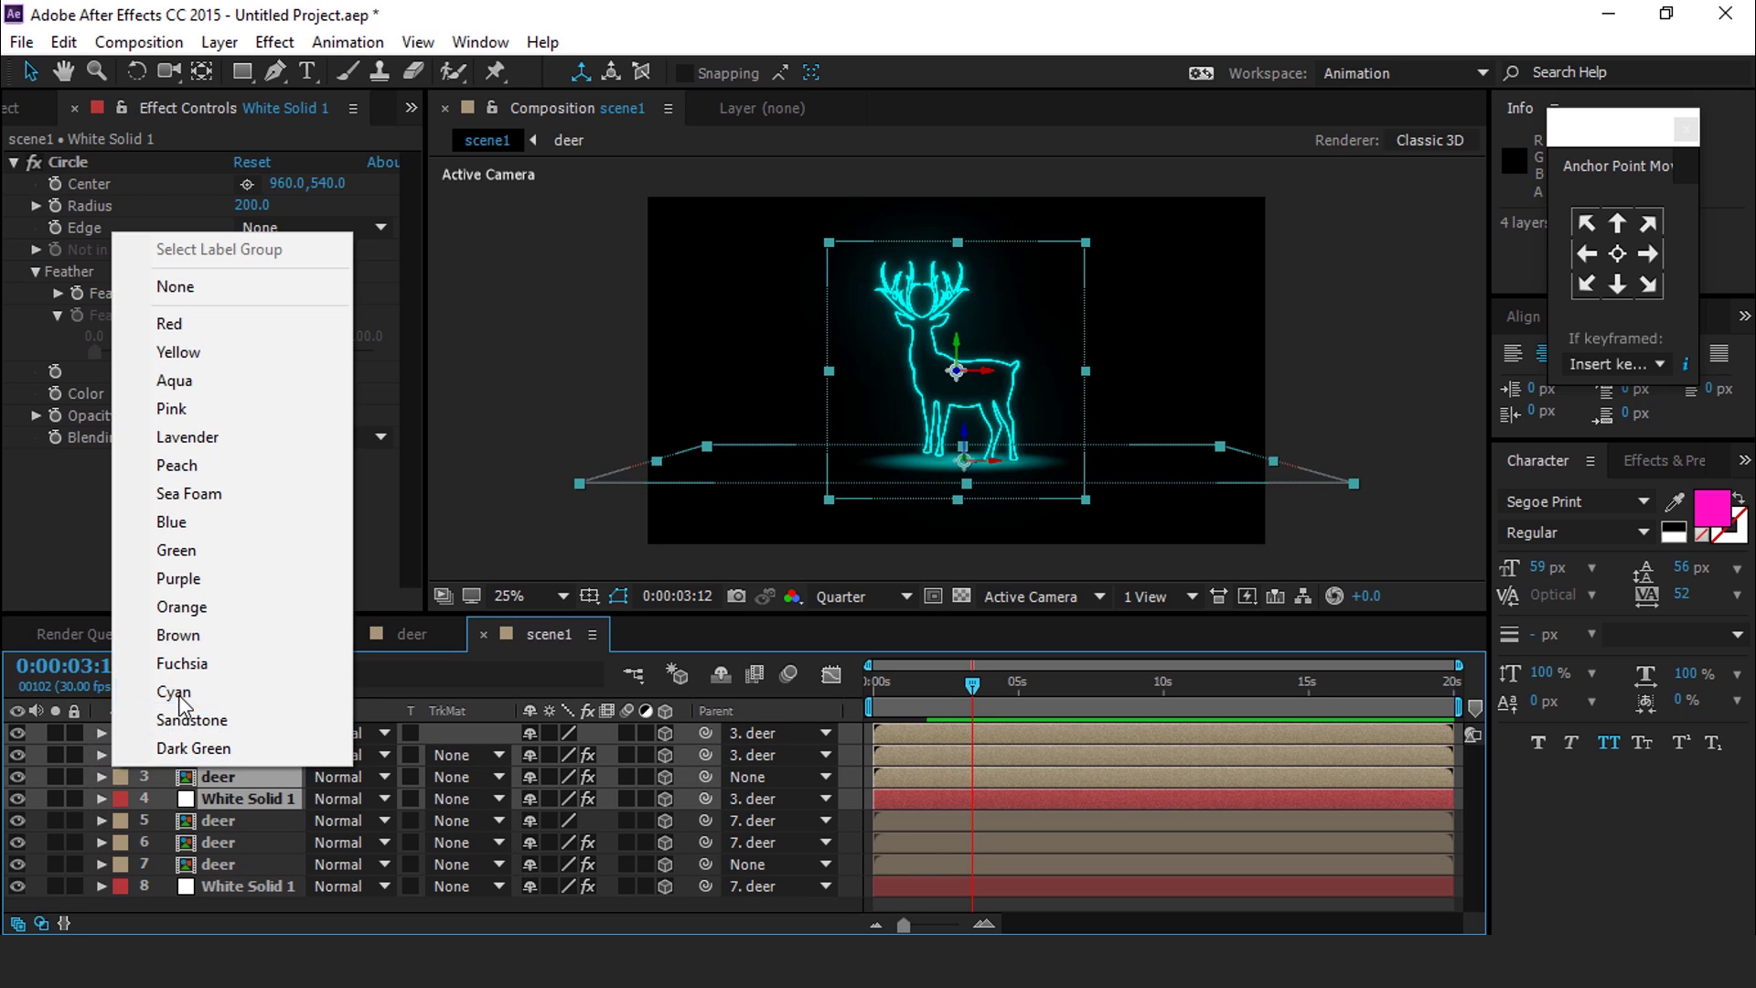
left_click(174, 692)
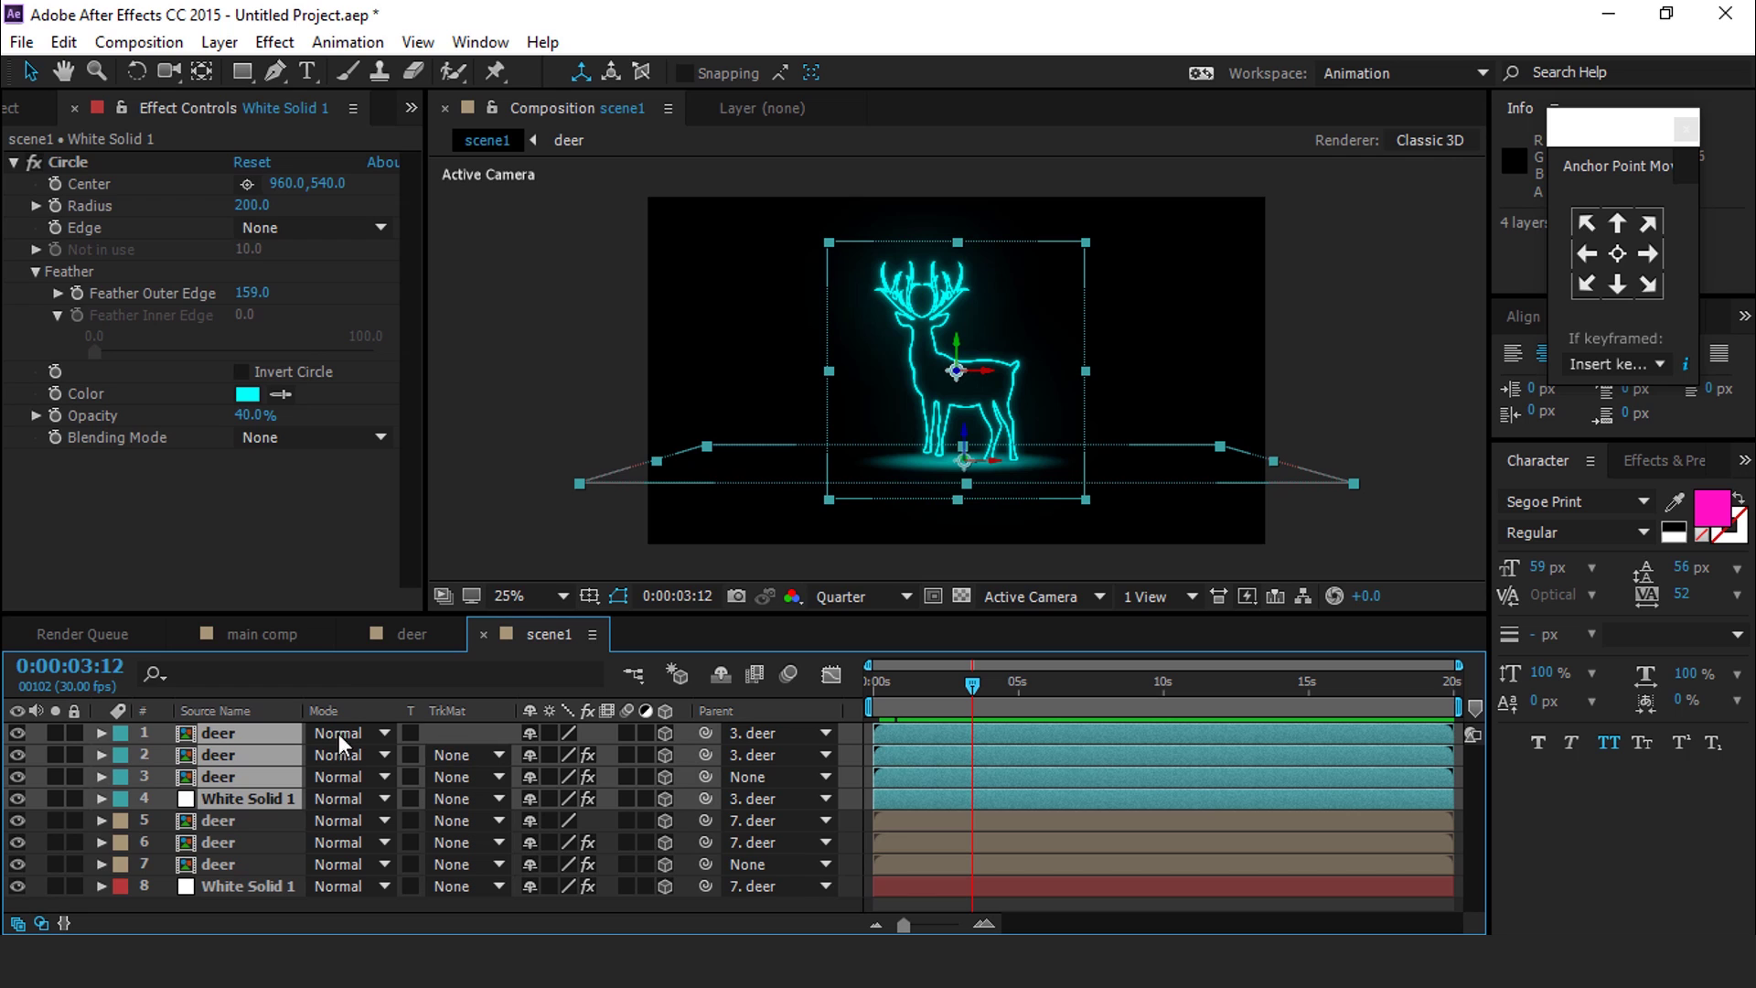
Move the cyan-labelled deer to the right side of the frame, scaled down and lowered toward the bottom edge
left_click(243, 776)
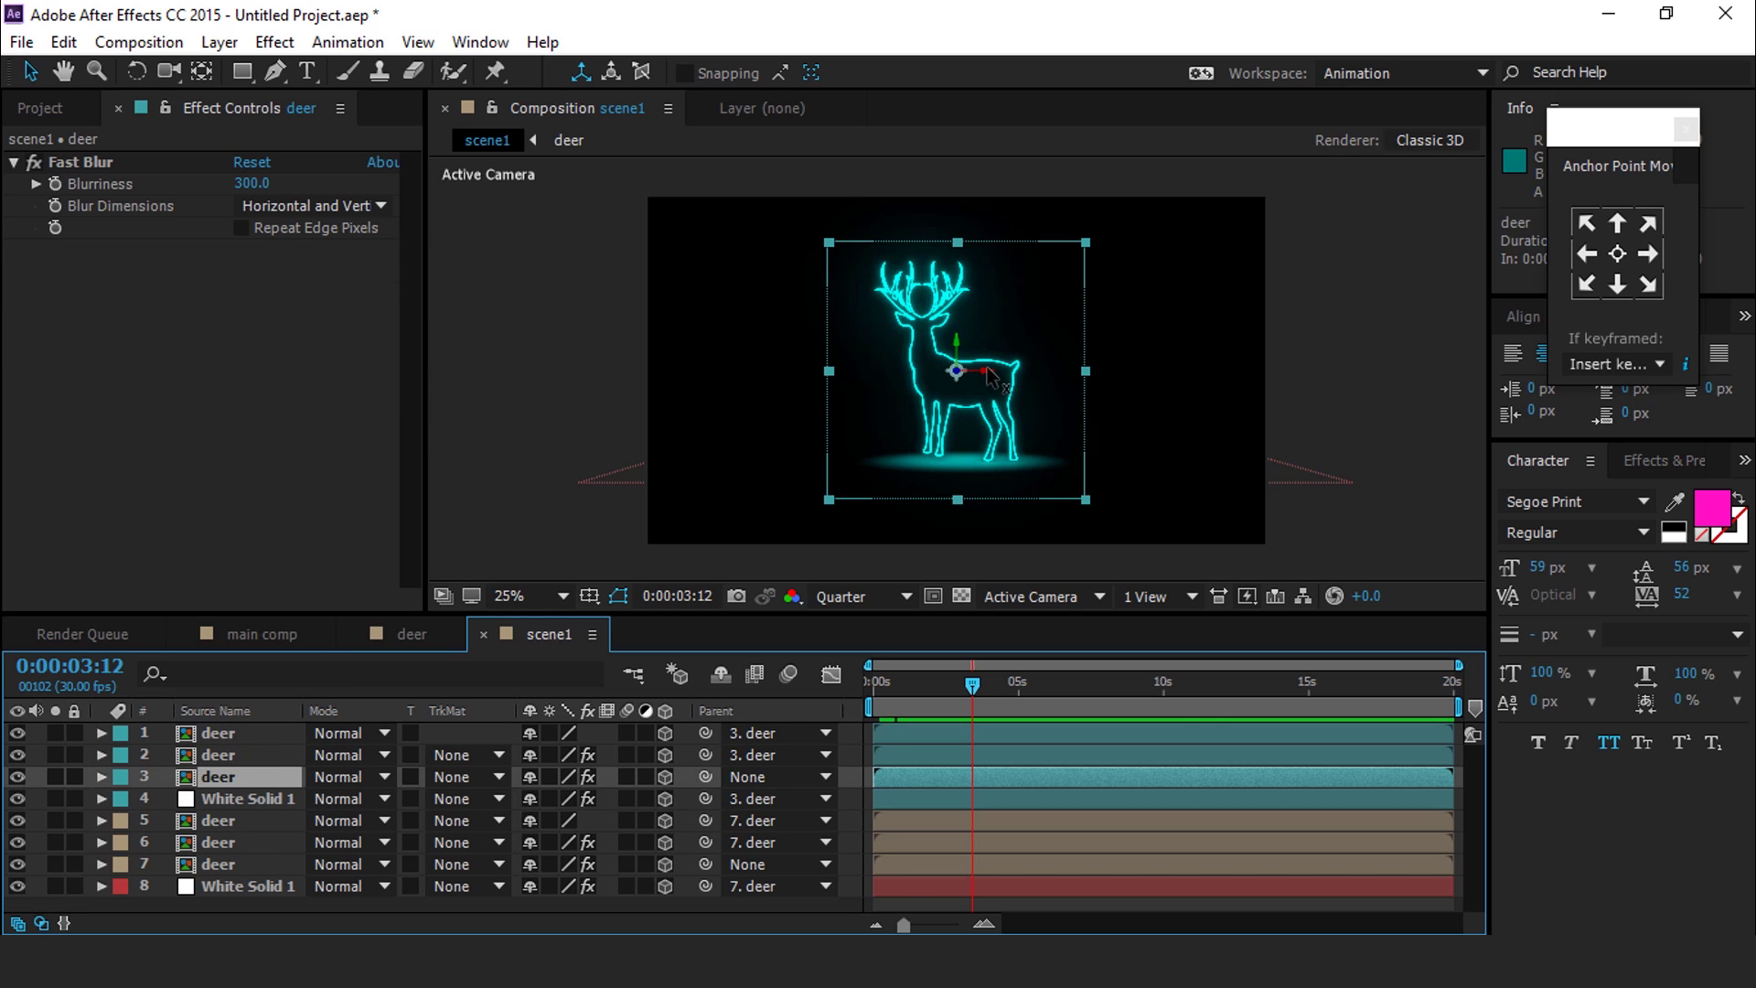
left_click_drag(1022, 370, 1242, 370)
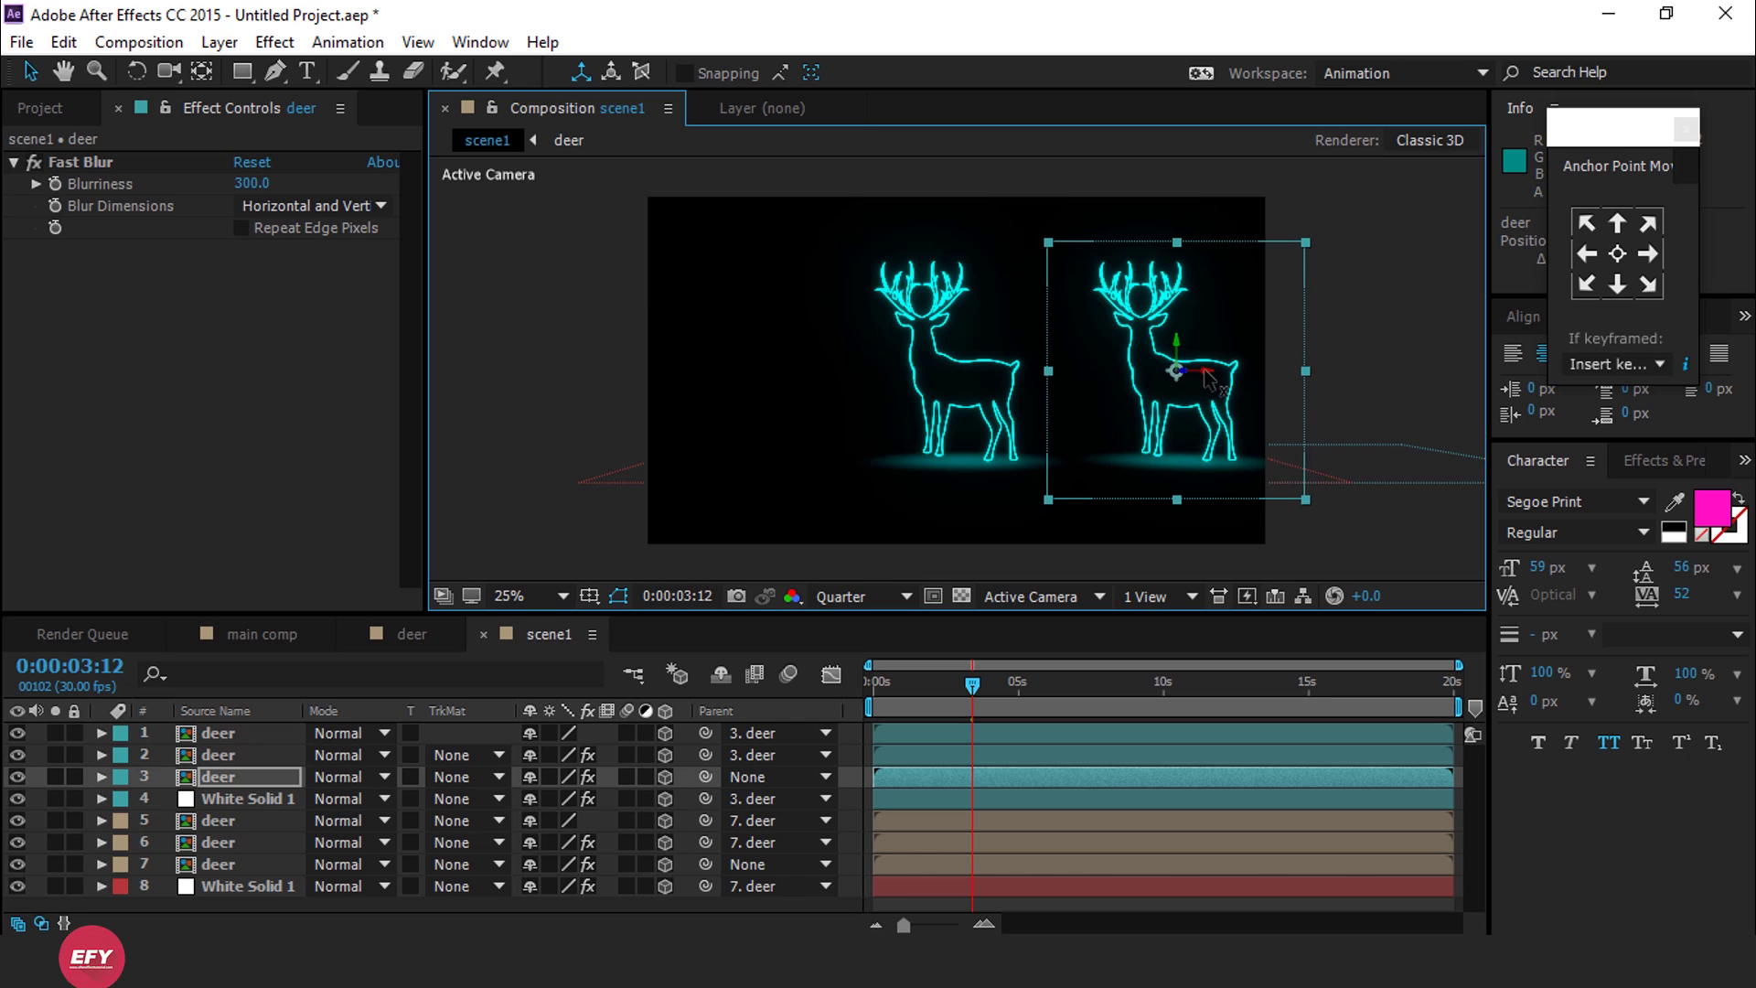
left_click_drag(1308, 497, 1272, 463)
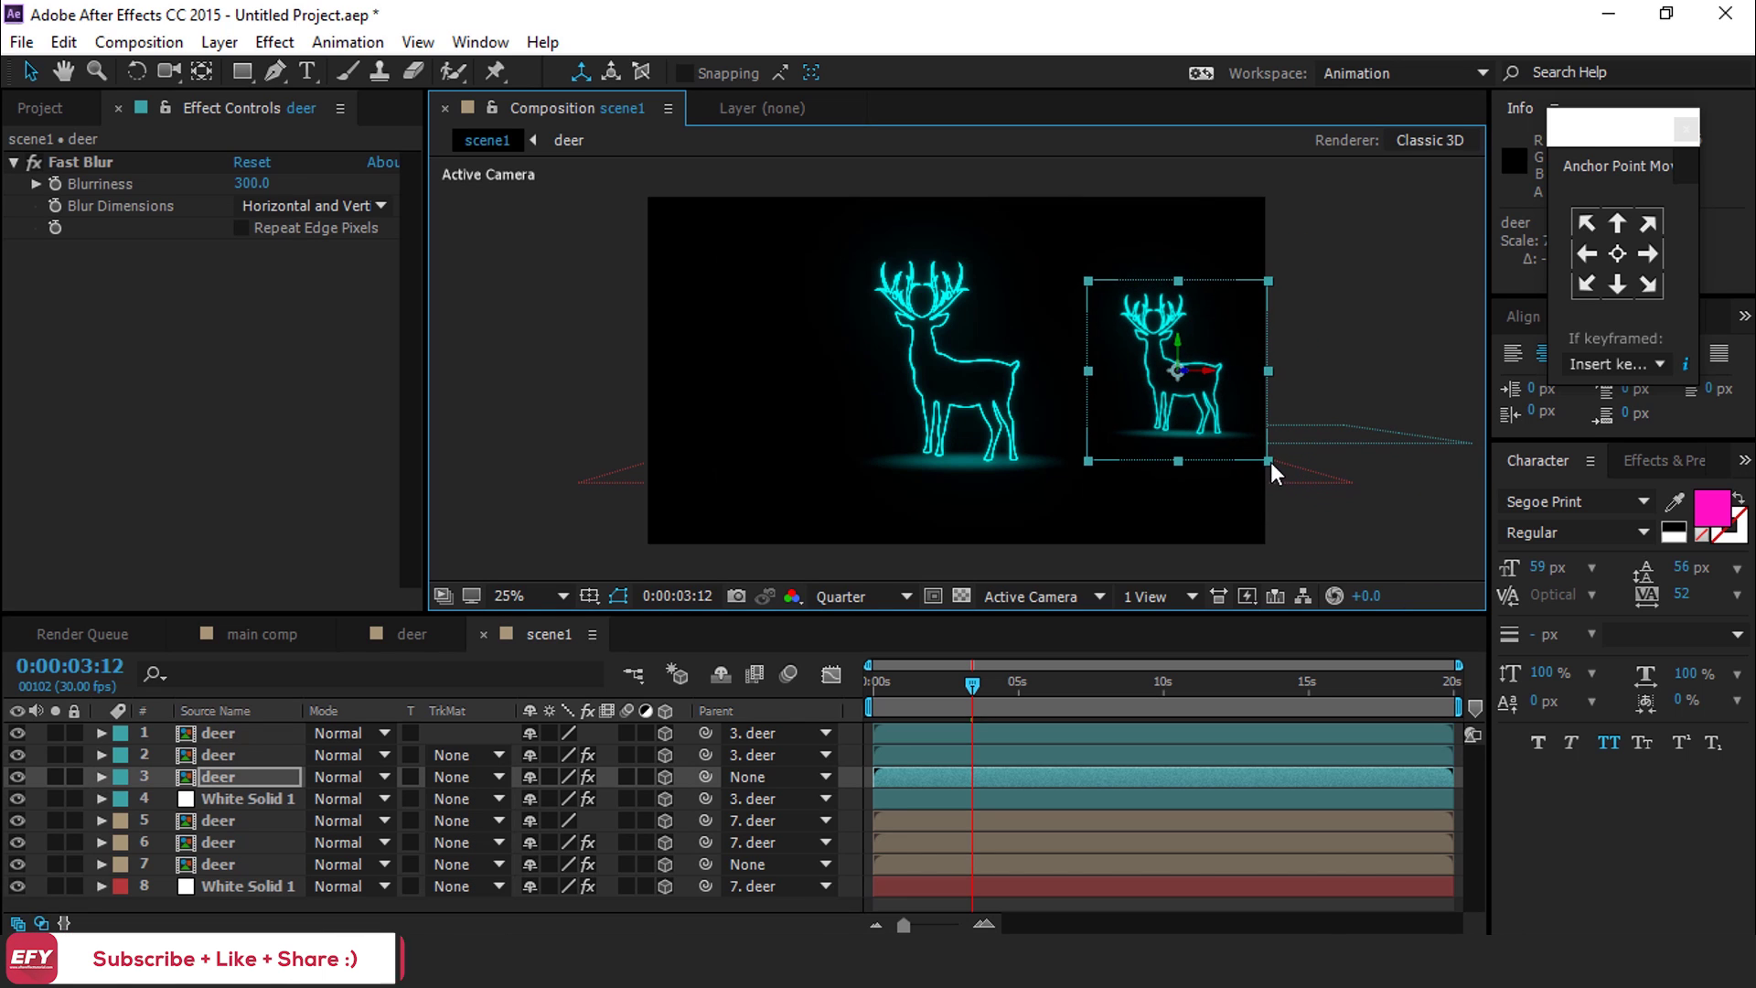
left_click_drag(1178, 338, 1200, 414)
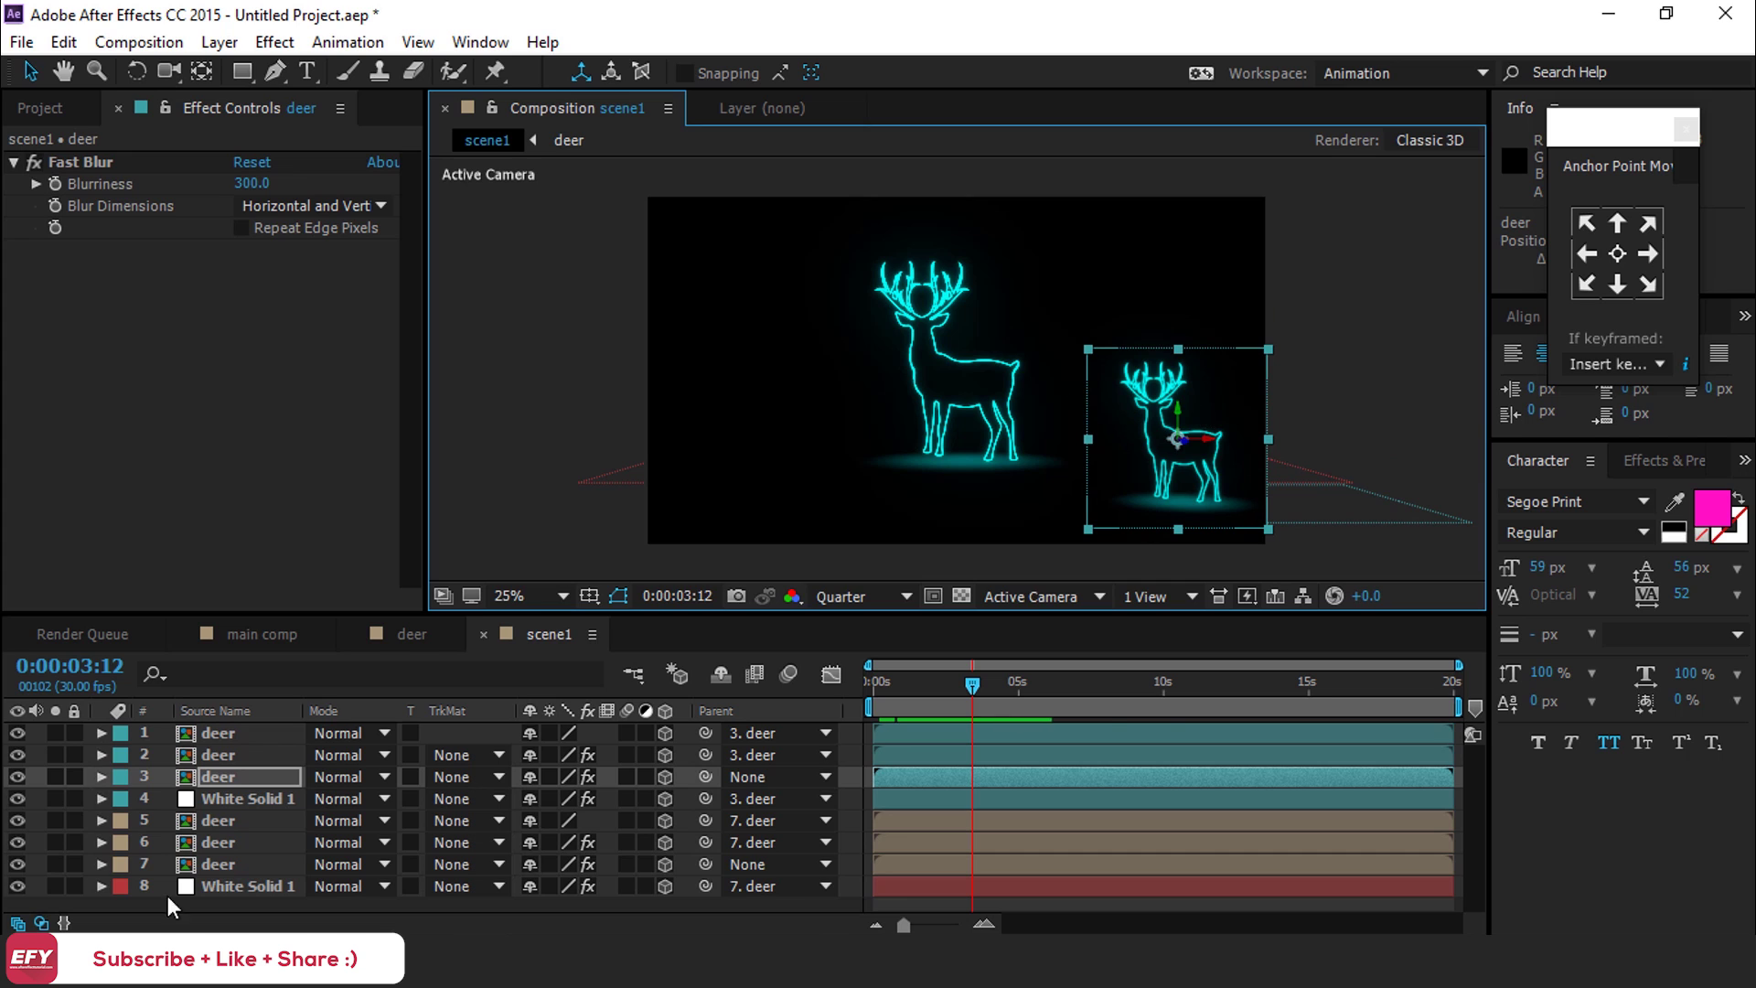
Move the original large deer to the lower left of the frame, and nudge the small deer slightly right and down
left_click(220, 865)
left_click_drag(986, 367, 778, 437)
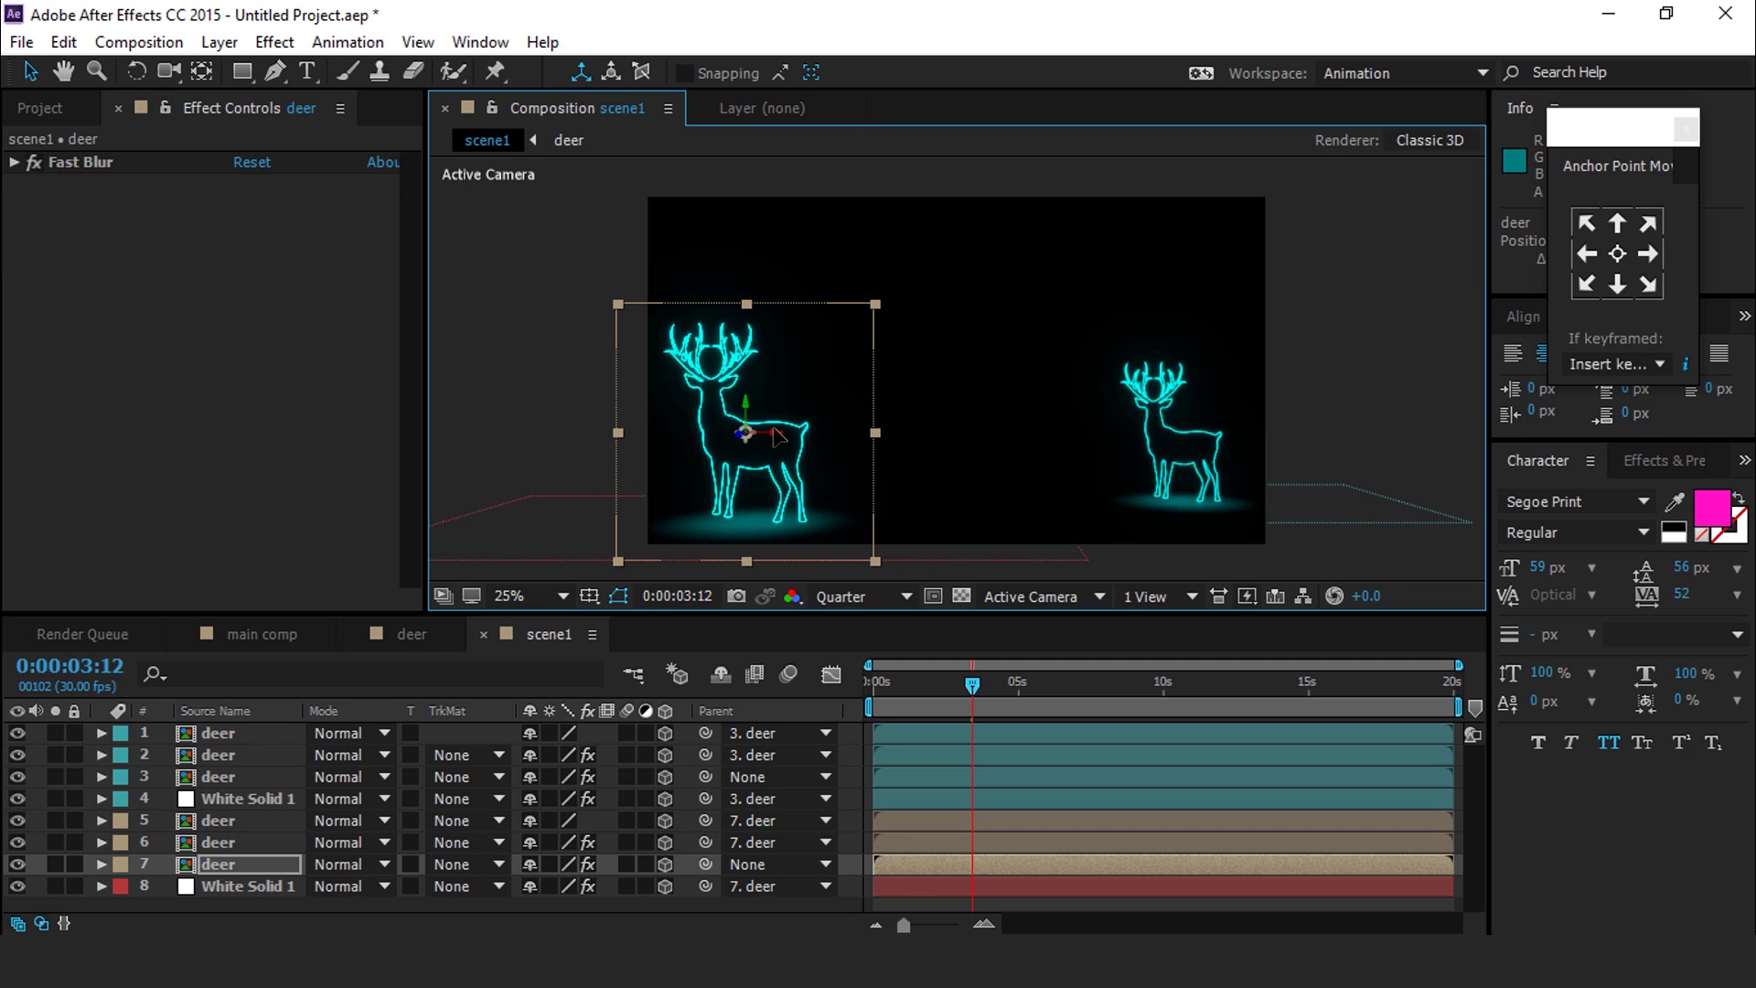
left_click(1125, 485)
Switch to the 2 Views - Horizontal layout, push the small deer back in depth and shift it slightly right
left_click(1160, 599)
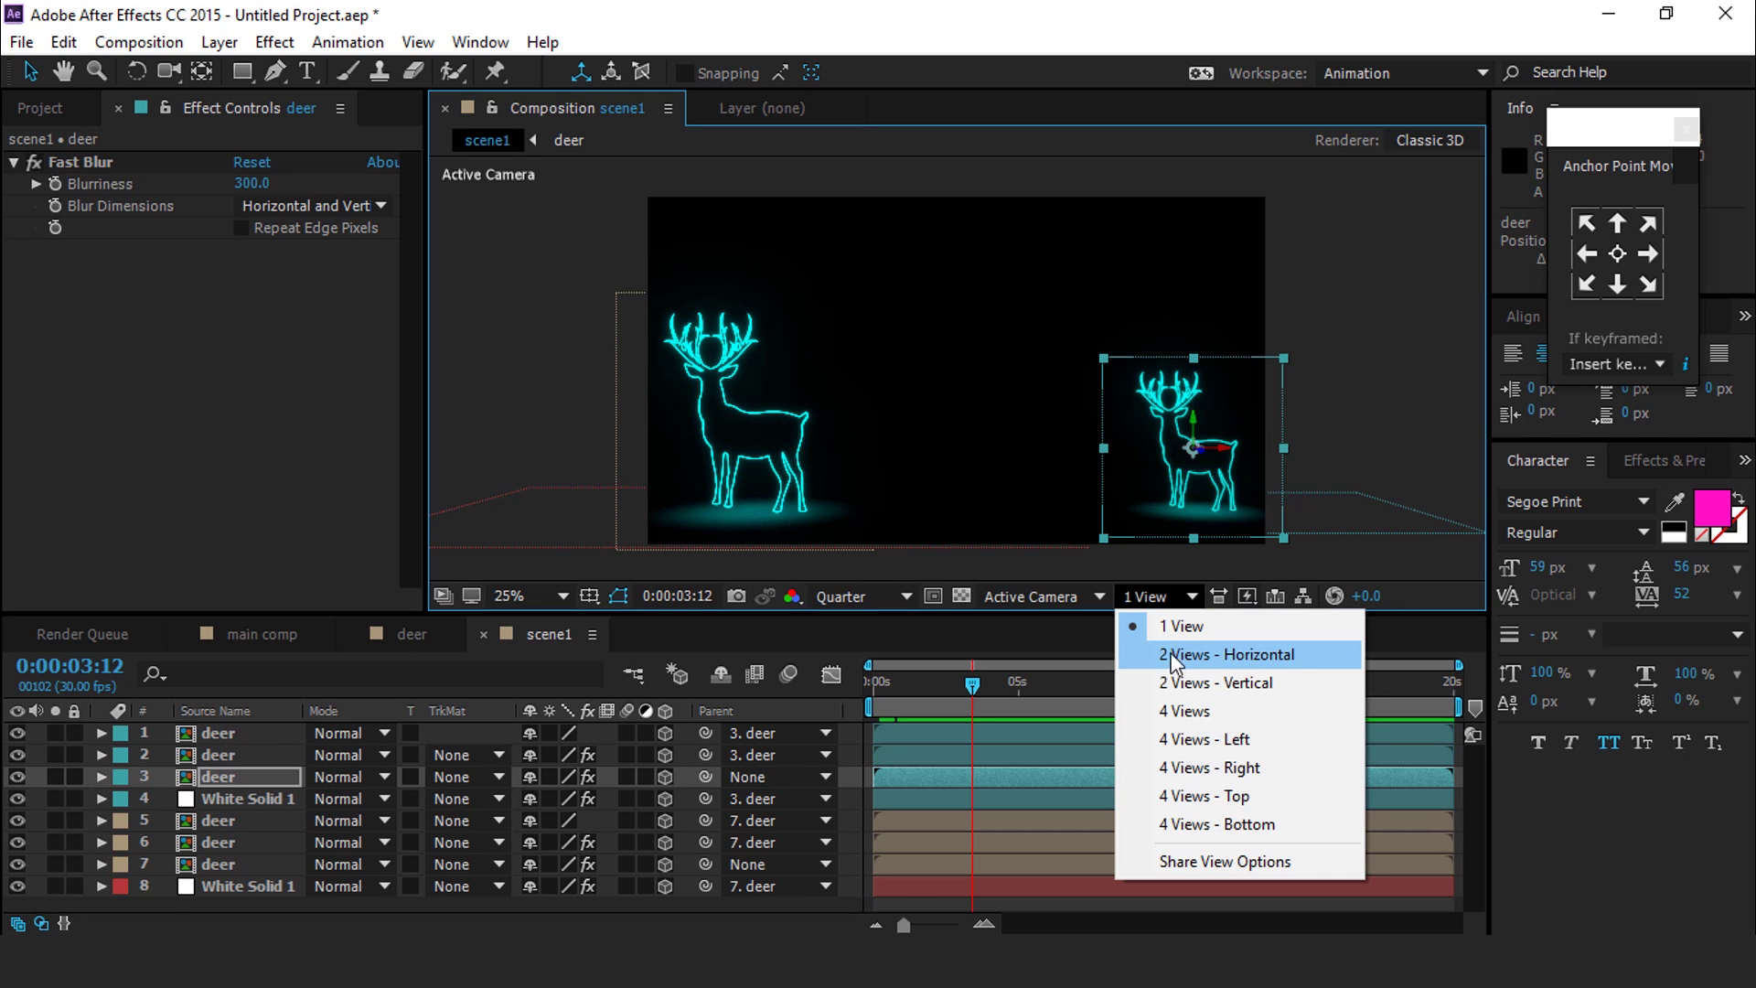
left_click(1259, 651)
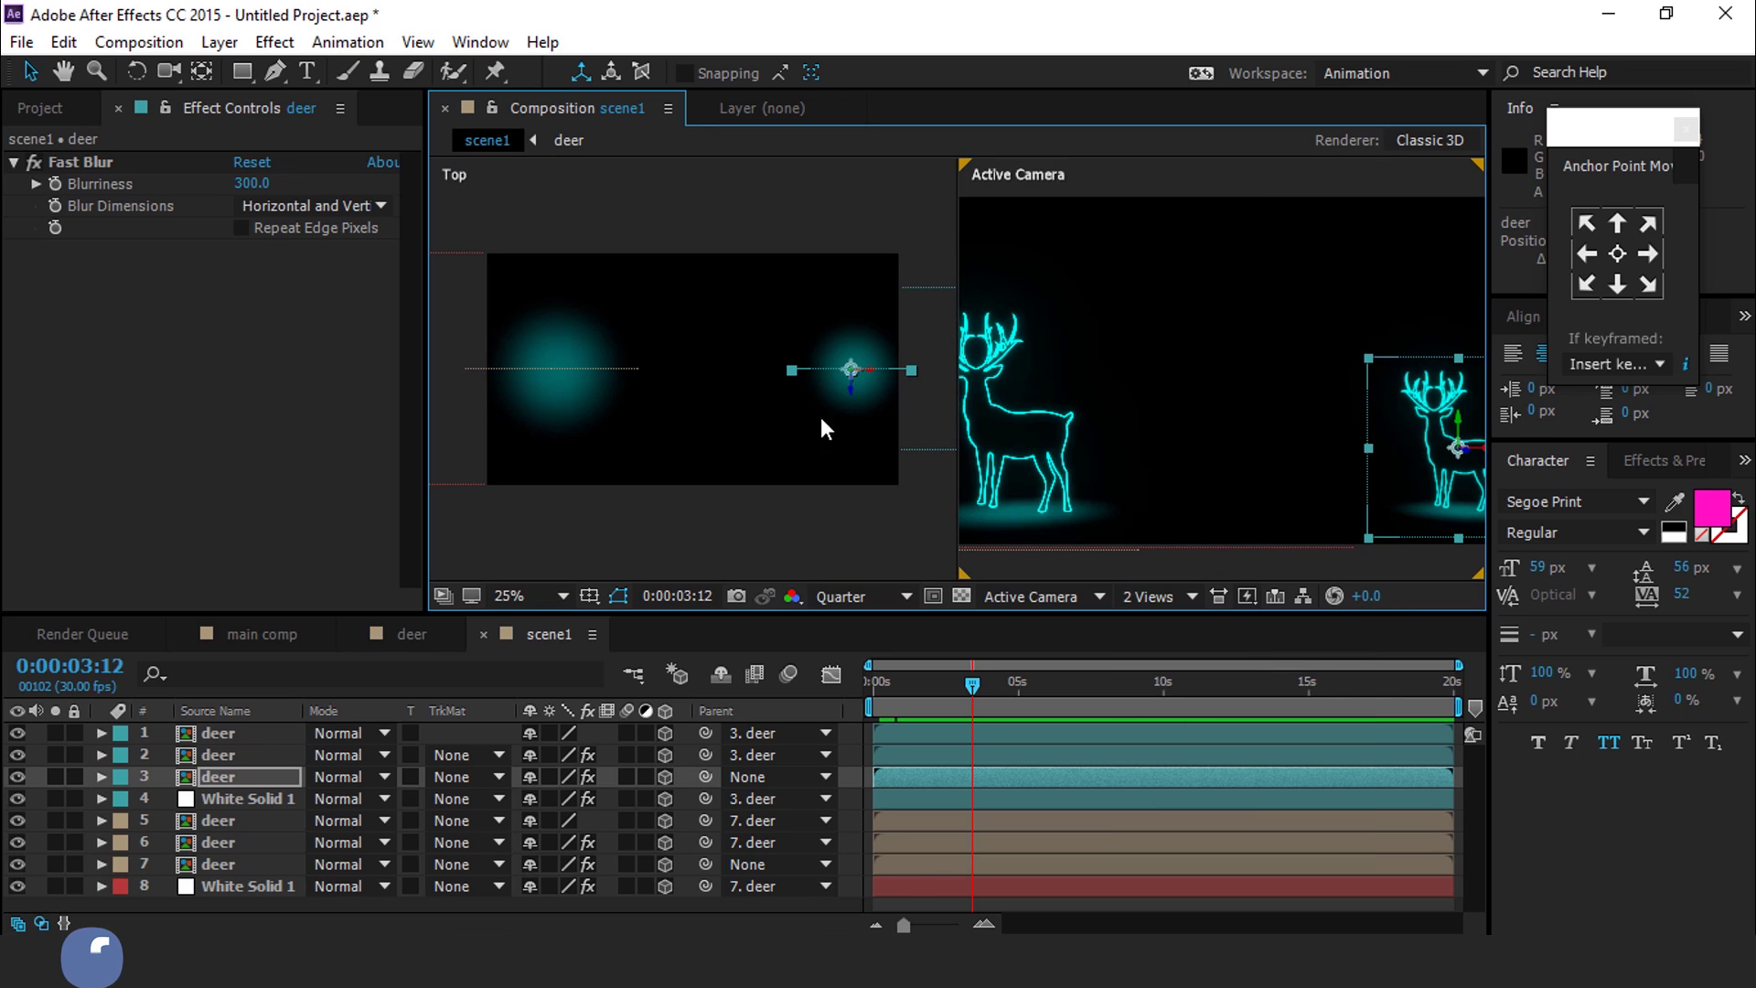
left_click_drag(851, 396, 851, 291)
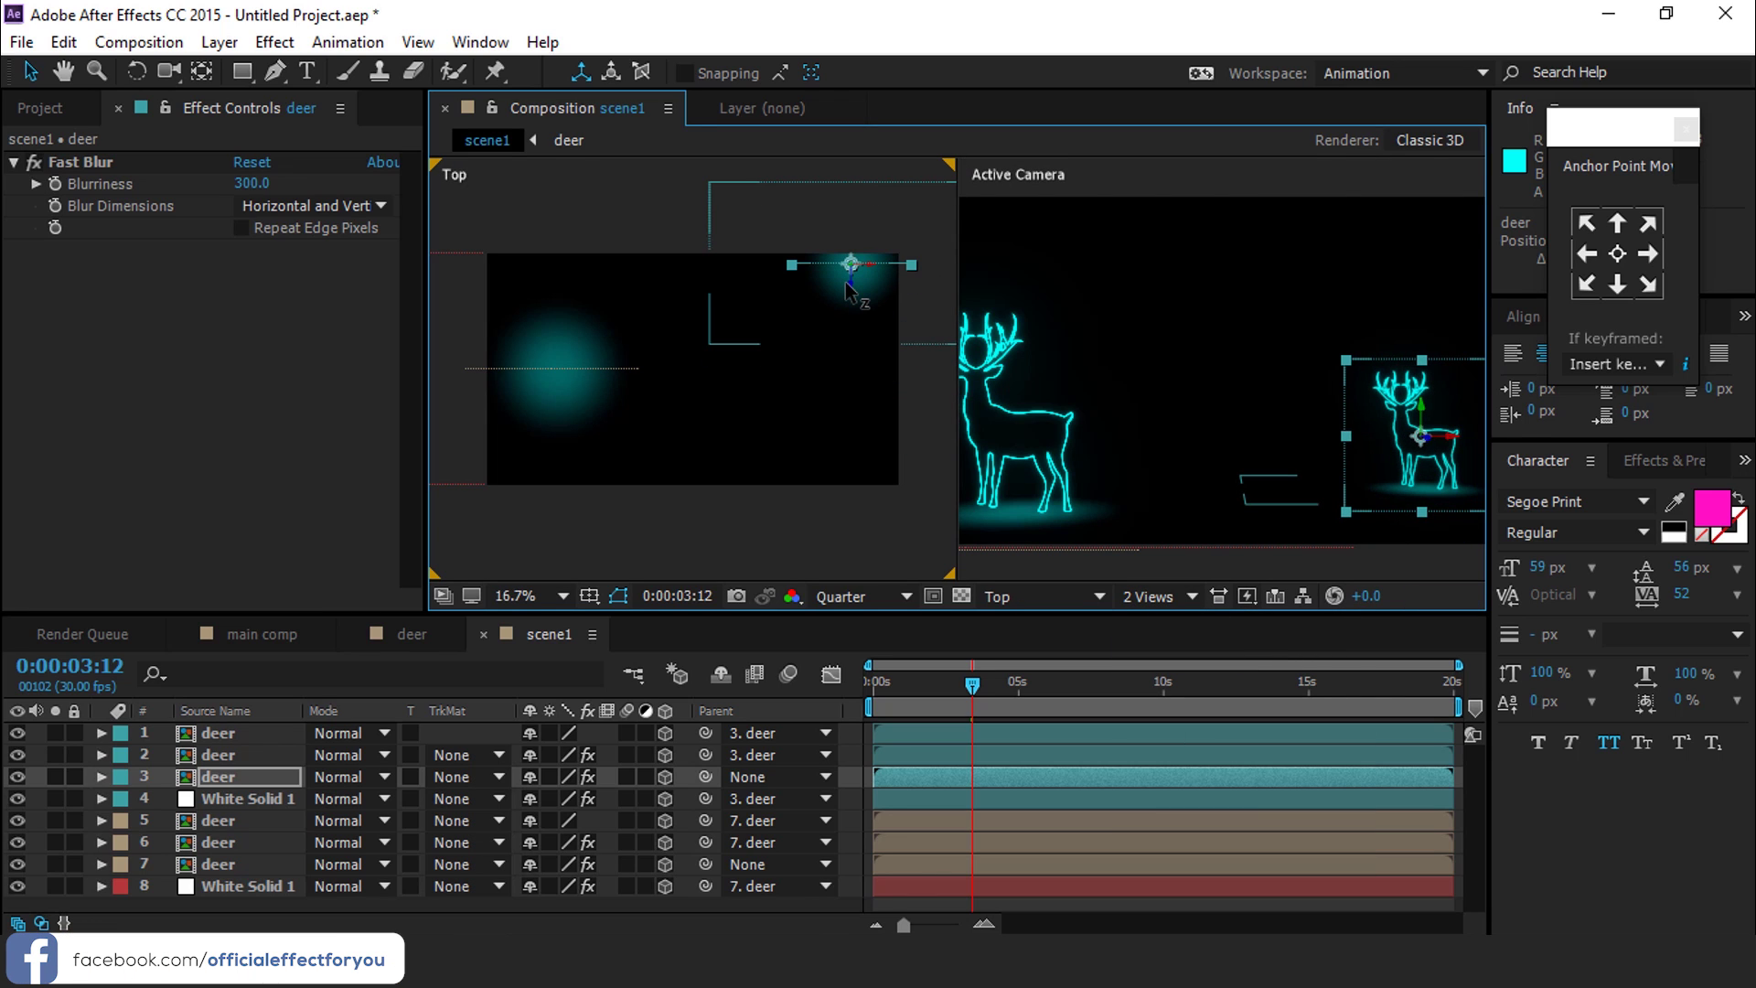
mouse_move(1444, 447)
left_mouse_down()
mouse_move(1377, 448)
mouse_move(1416, 434)
left_mouse_up()
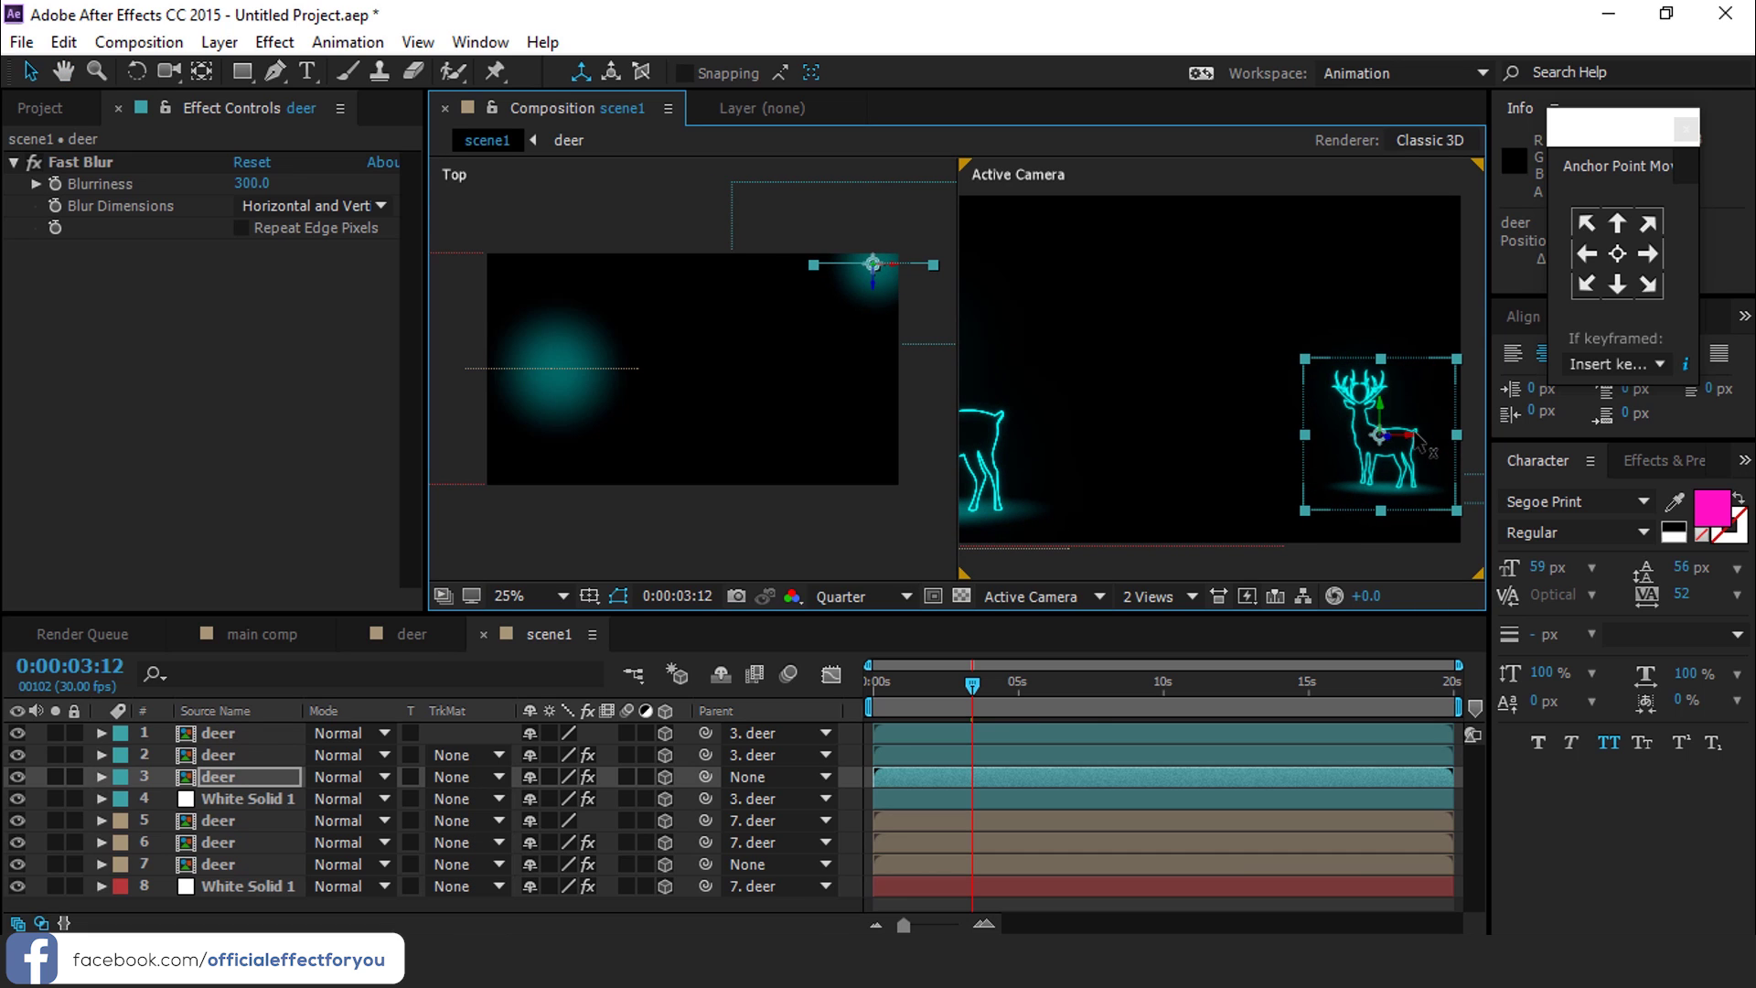
Bring the large deer forward in depth using its parent layer, and return to a single Active Camera view
left_click(232, 865)
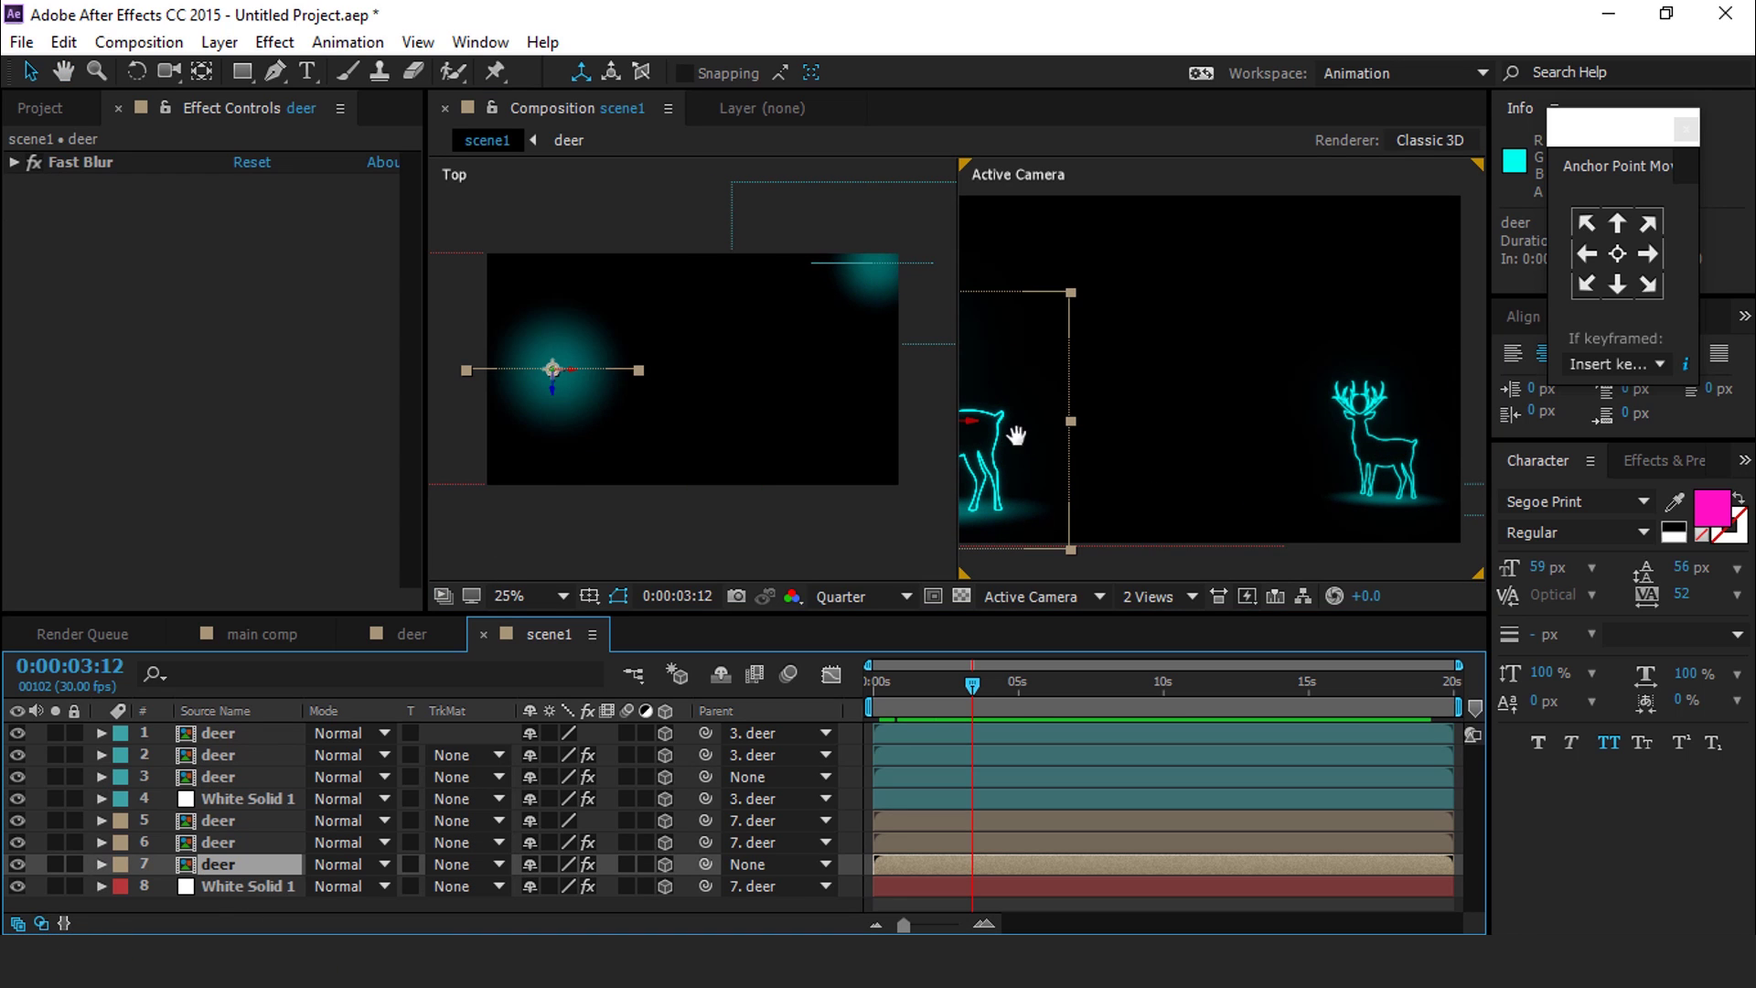
left_click(549, 386)
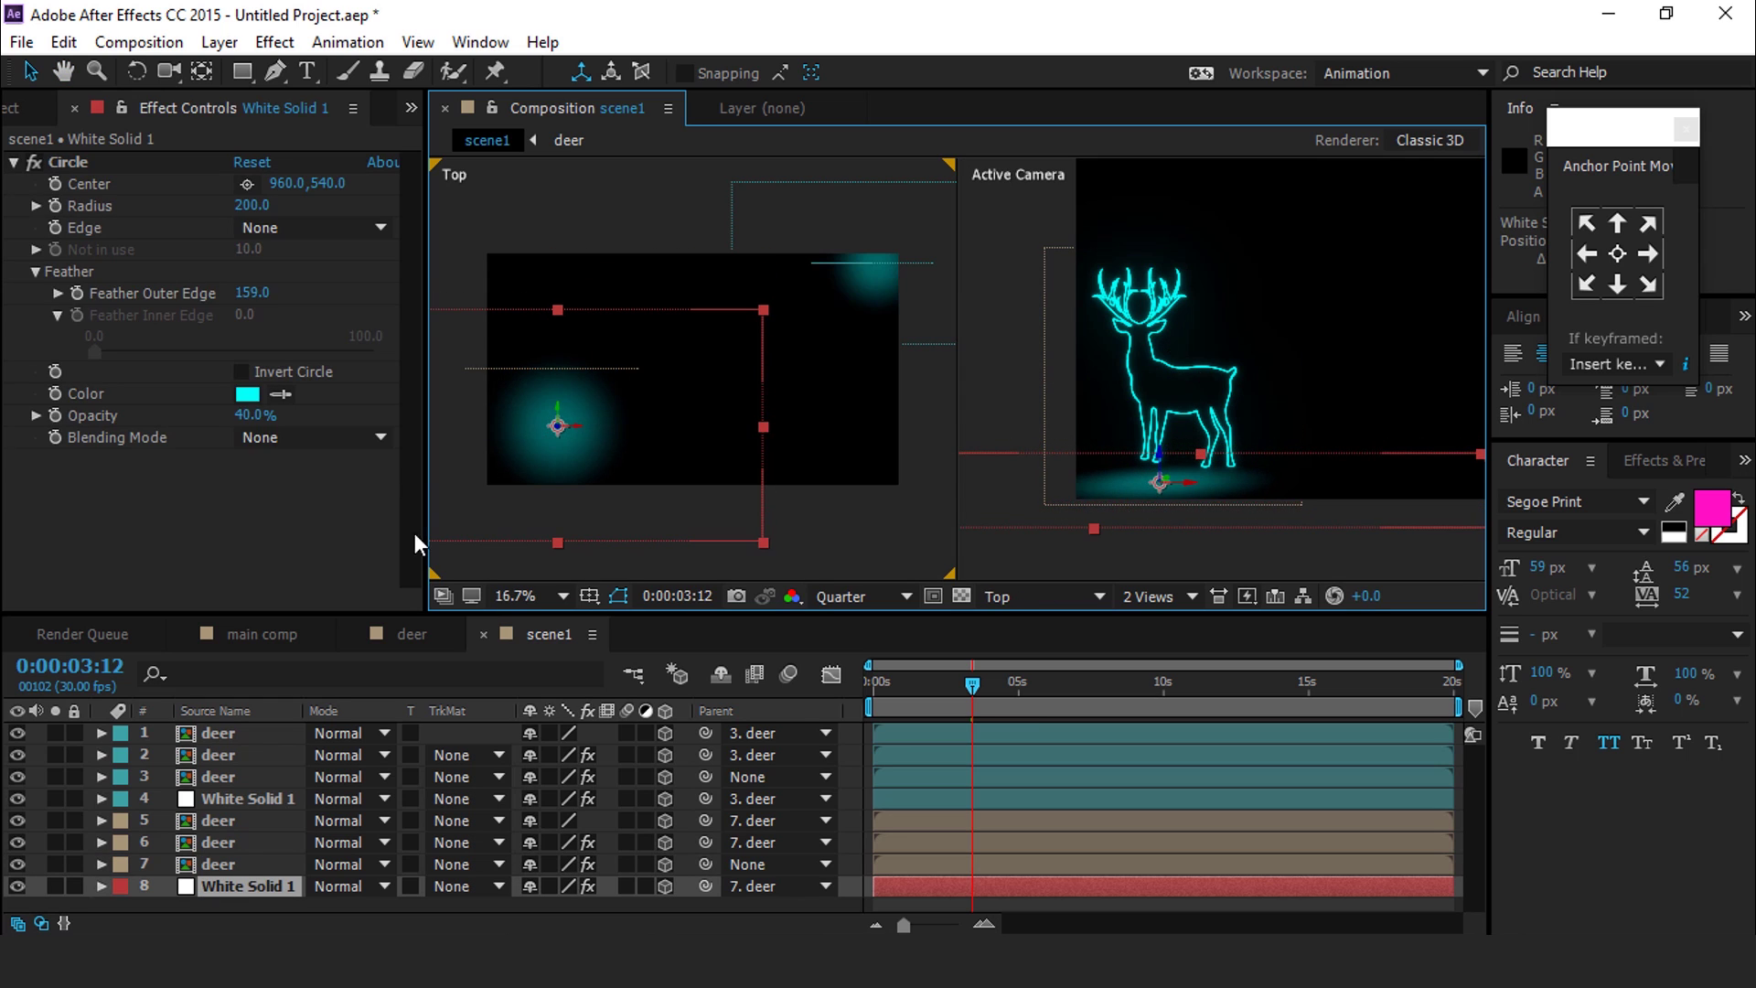
left_click(240, 861)
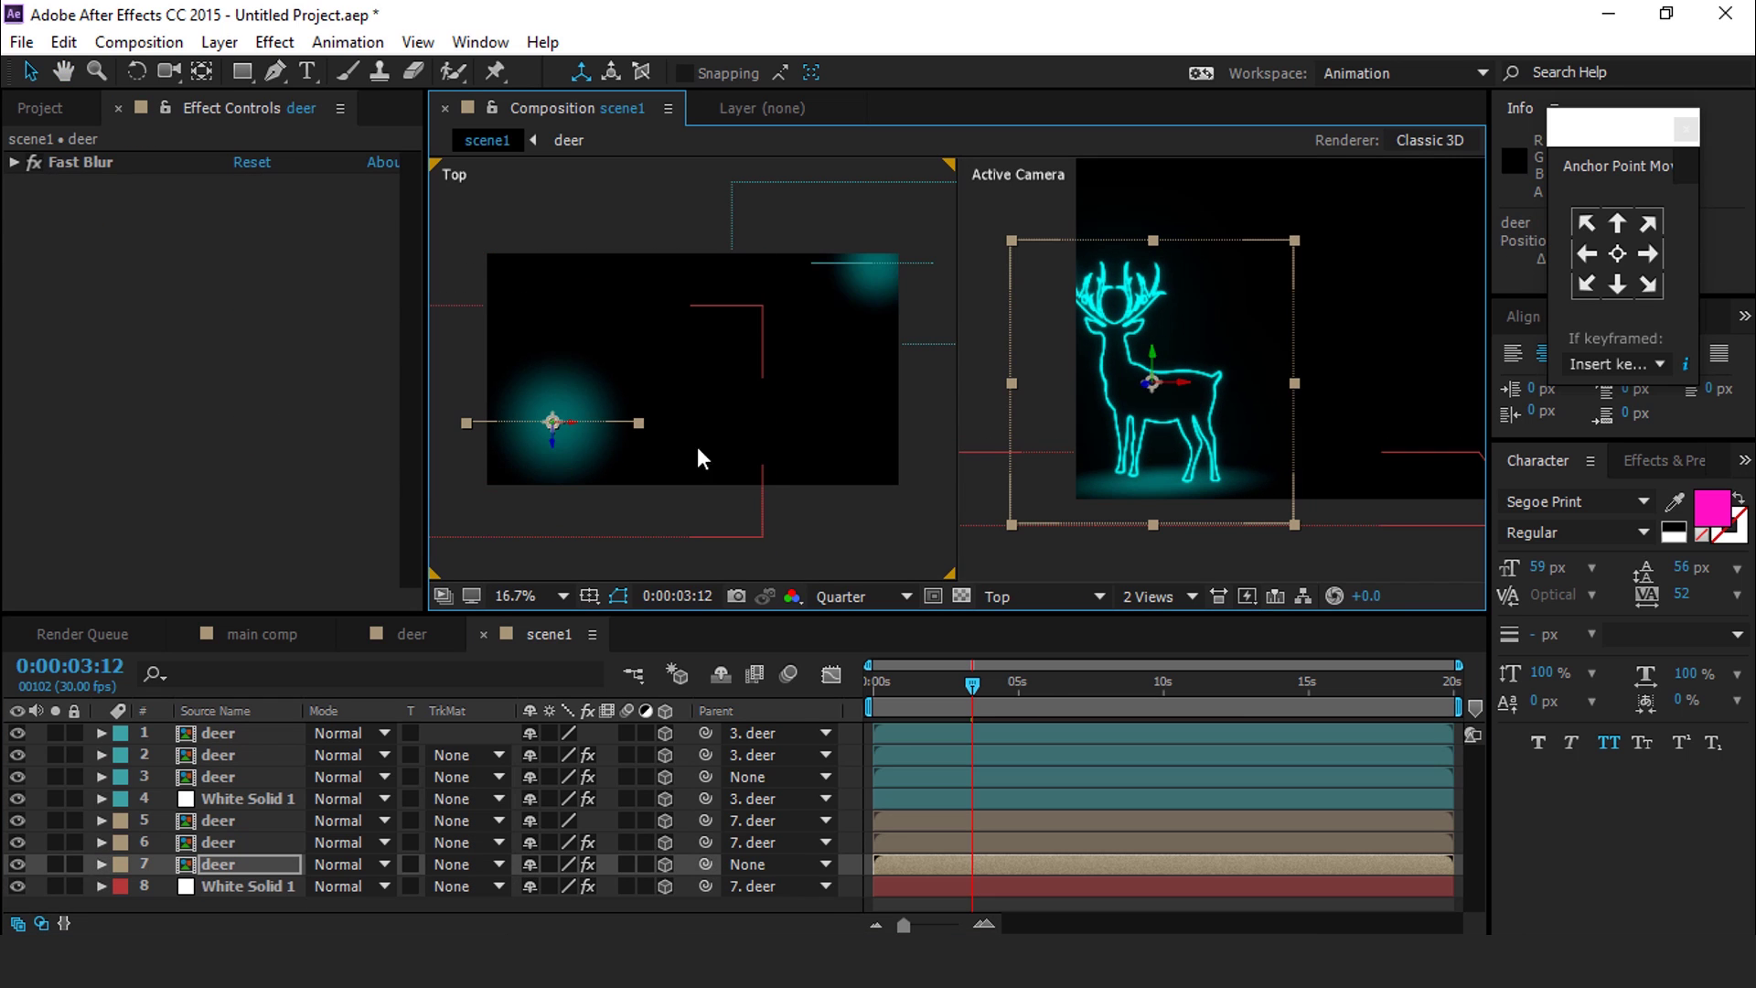
left_click(1204, 384)
scroll(1204, 377, "down", 2)
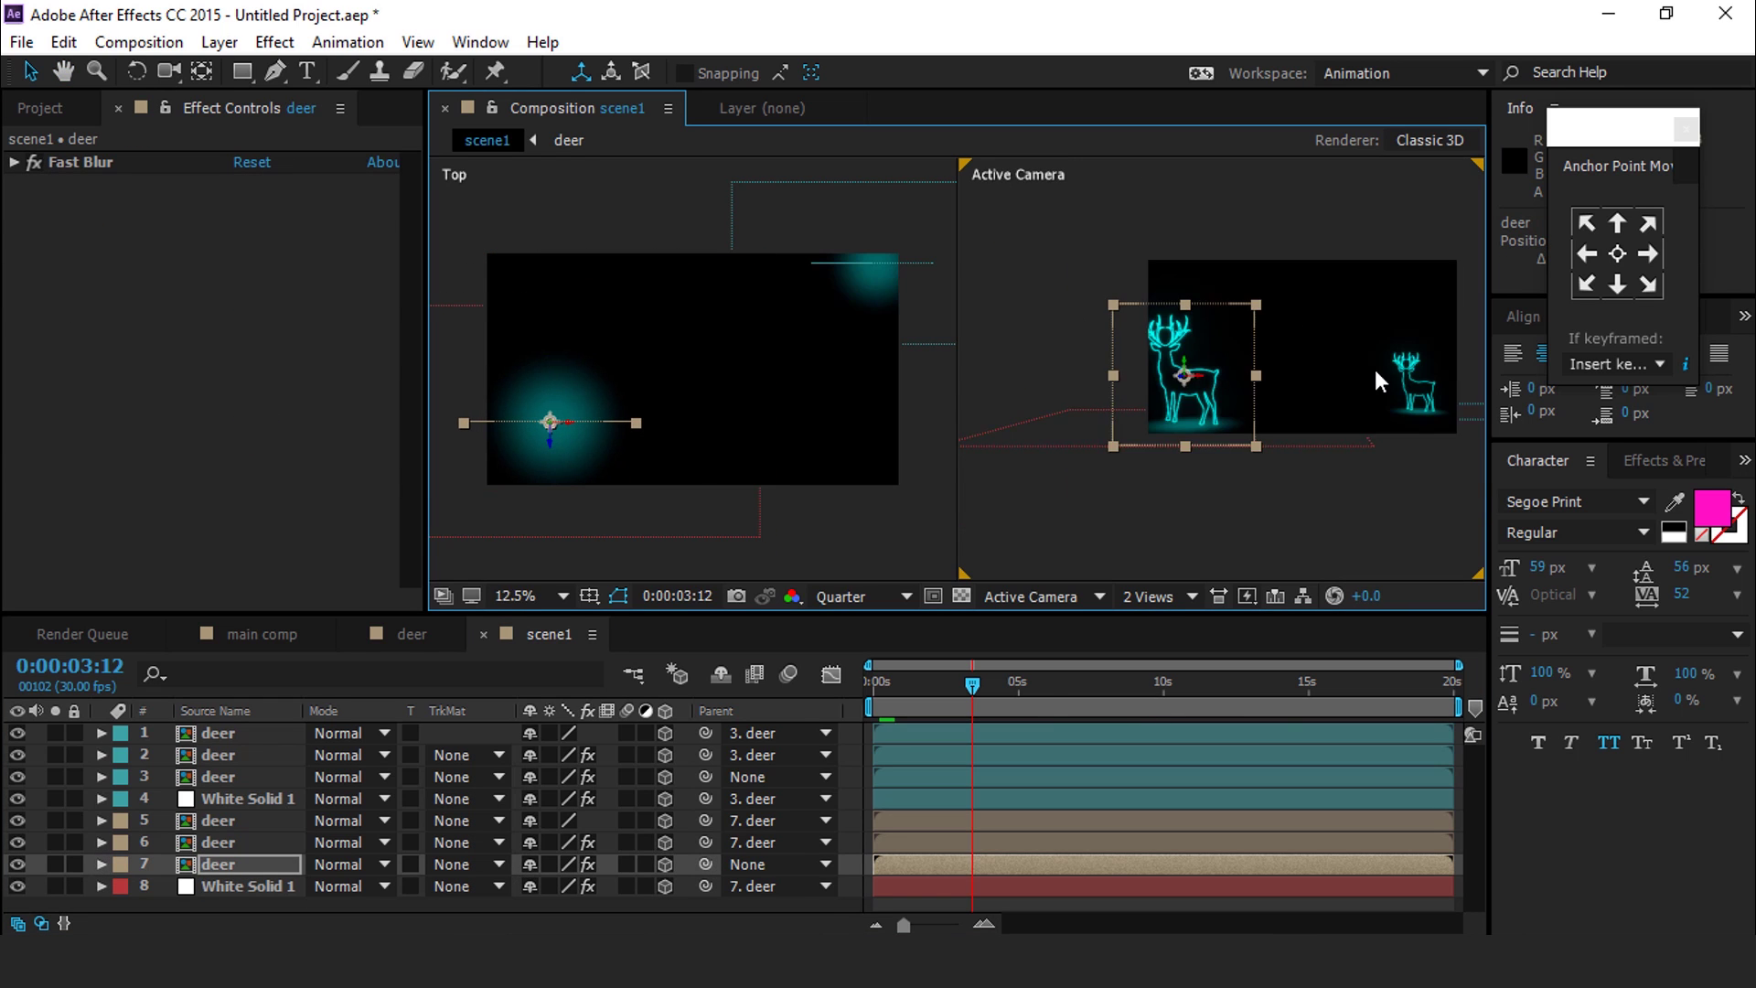
left_click(1157, 596)
left_click(1152, 620)
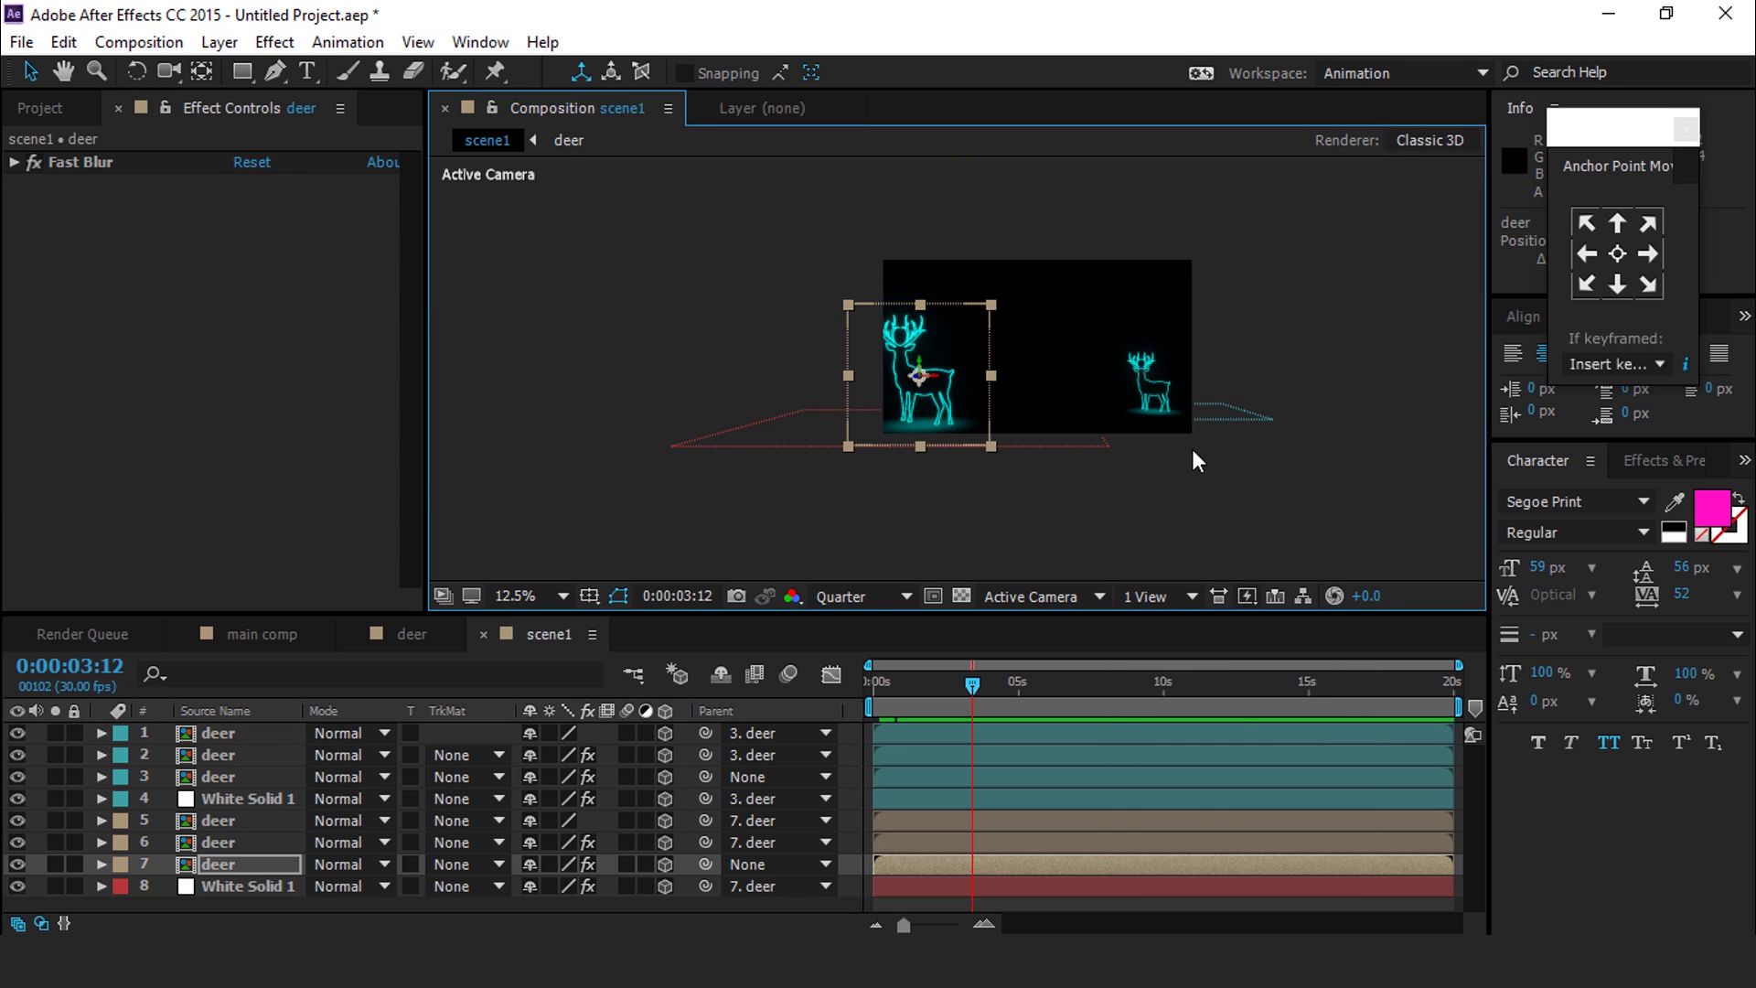
scroll(1193, 449, "up", 2)
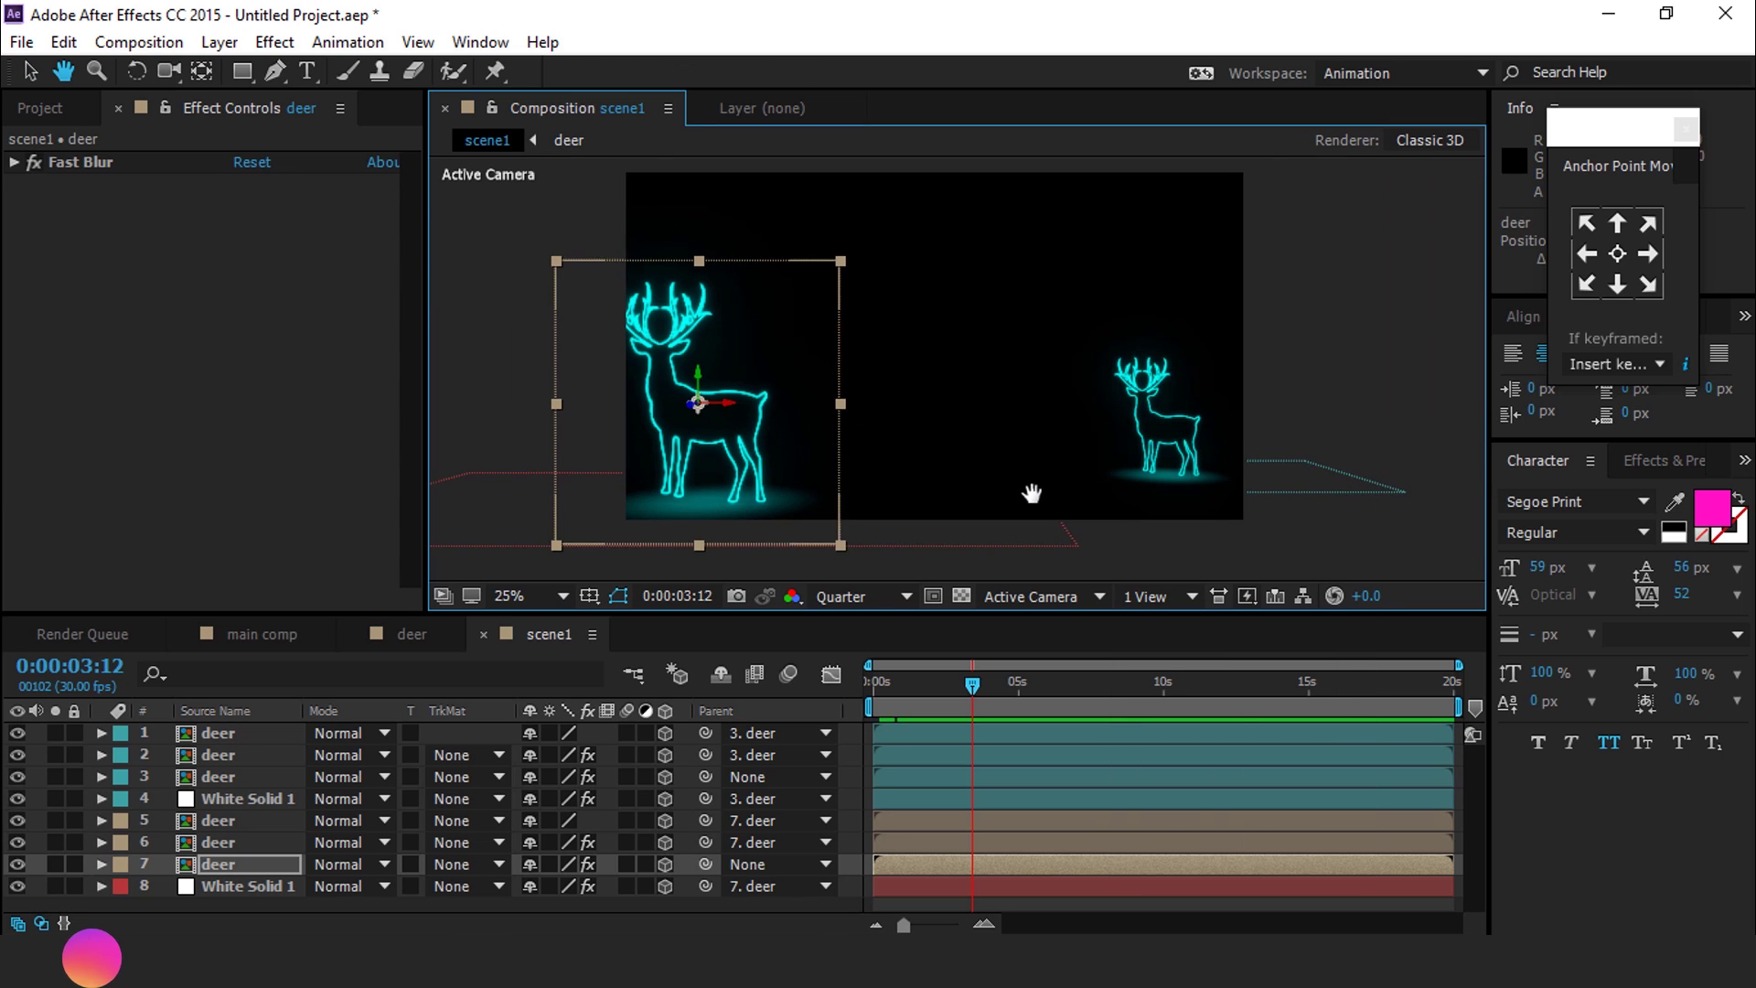
left_click(988, 216)
Create a new 800 x 800 px composition named snow
left_click(46, 106)
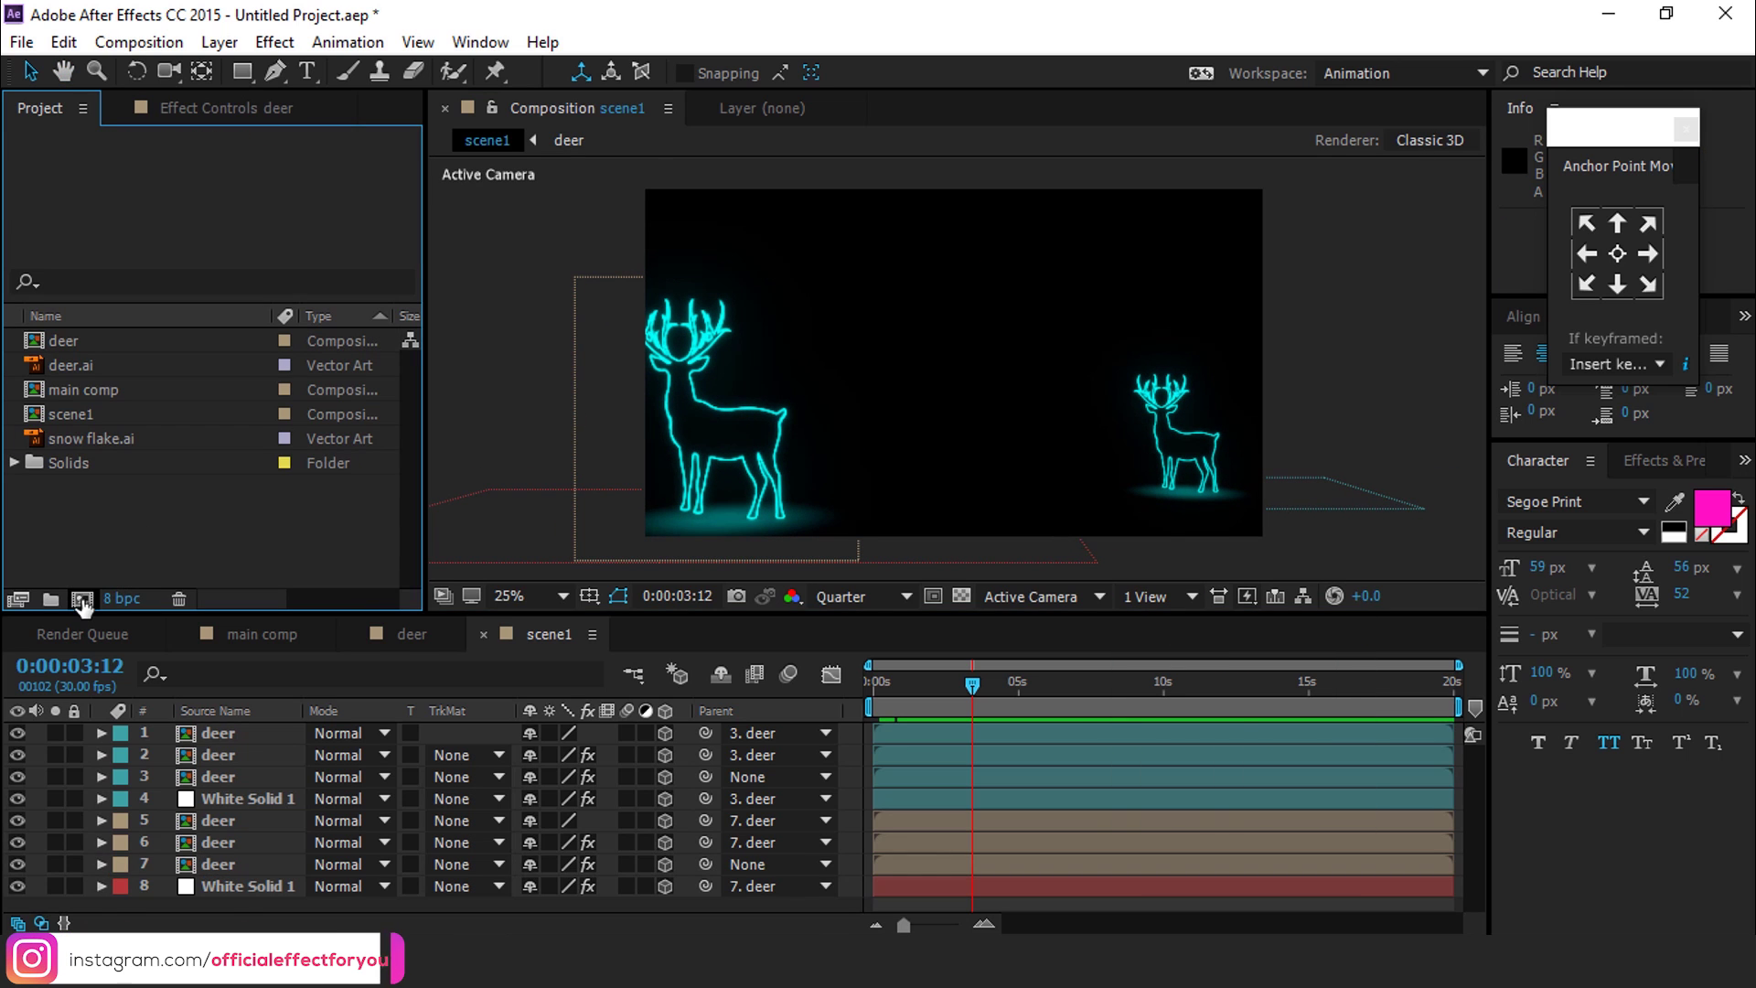
left_click(83, 598)
left_click(626, 314)
type("800")
key("Tab")
type("800")
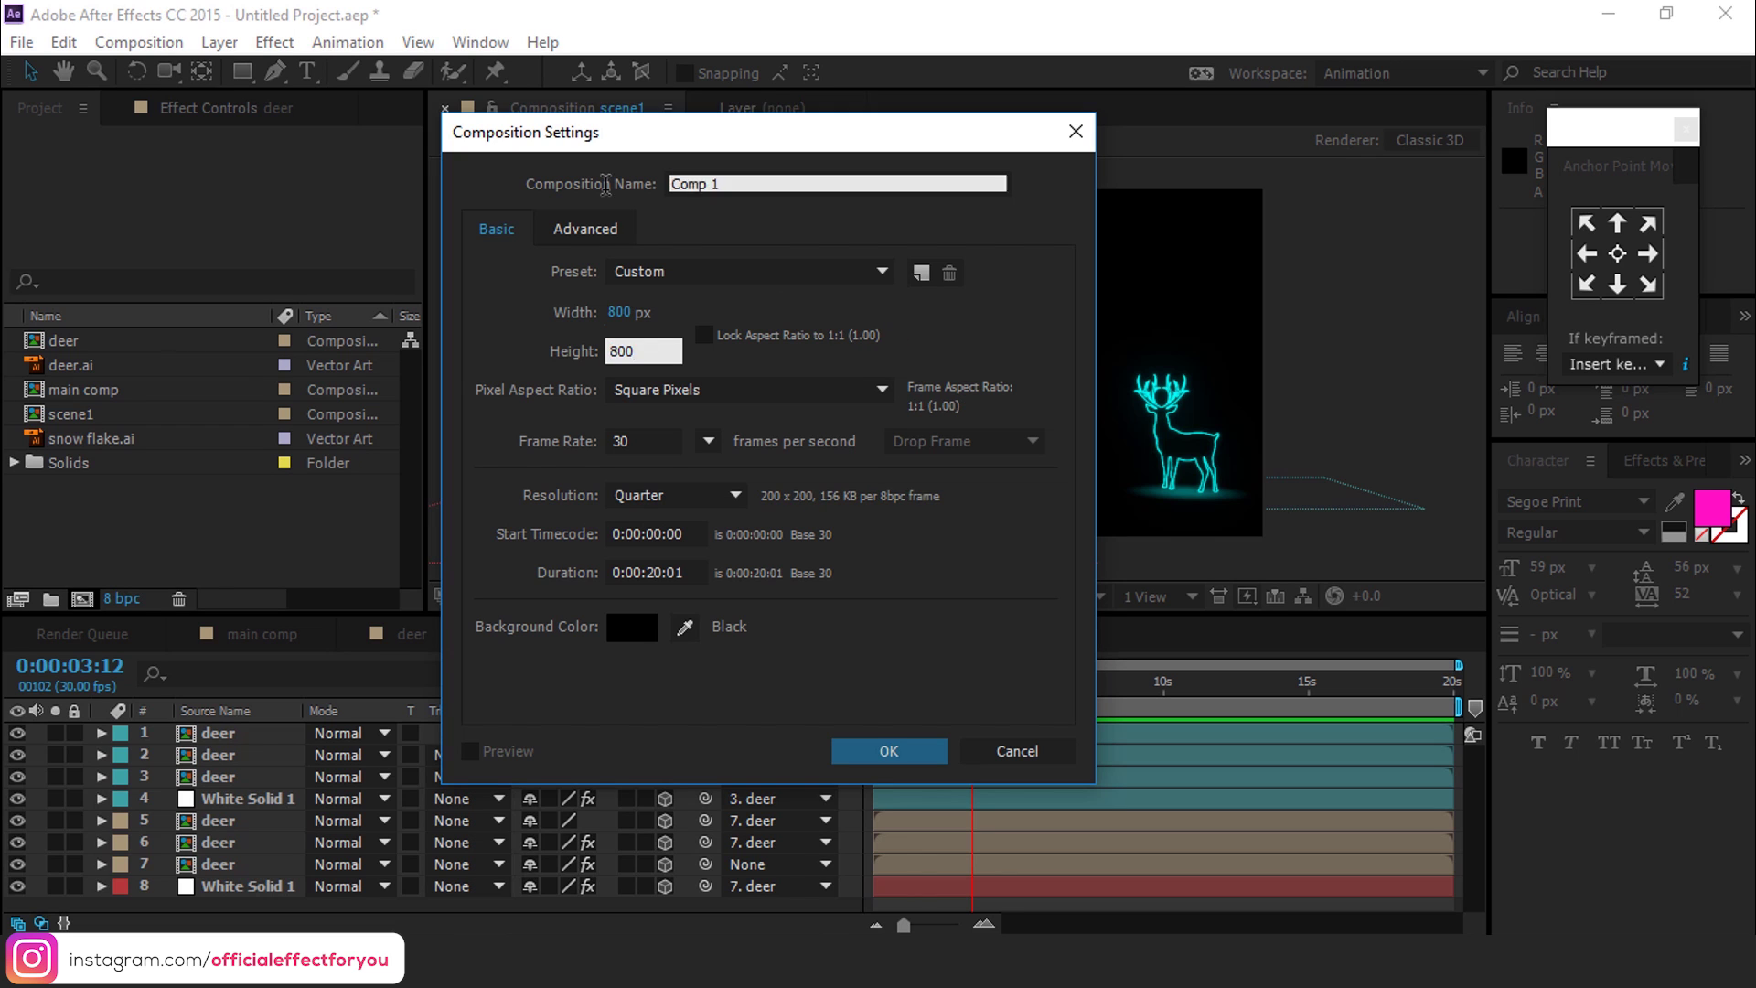
left_click(717, 182)
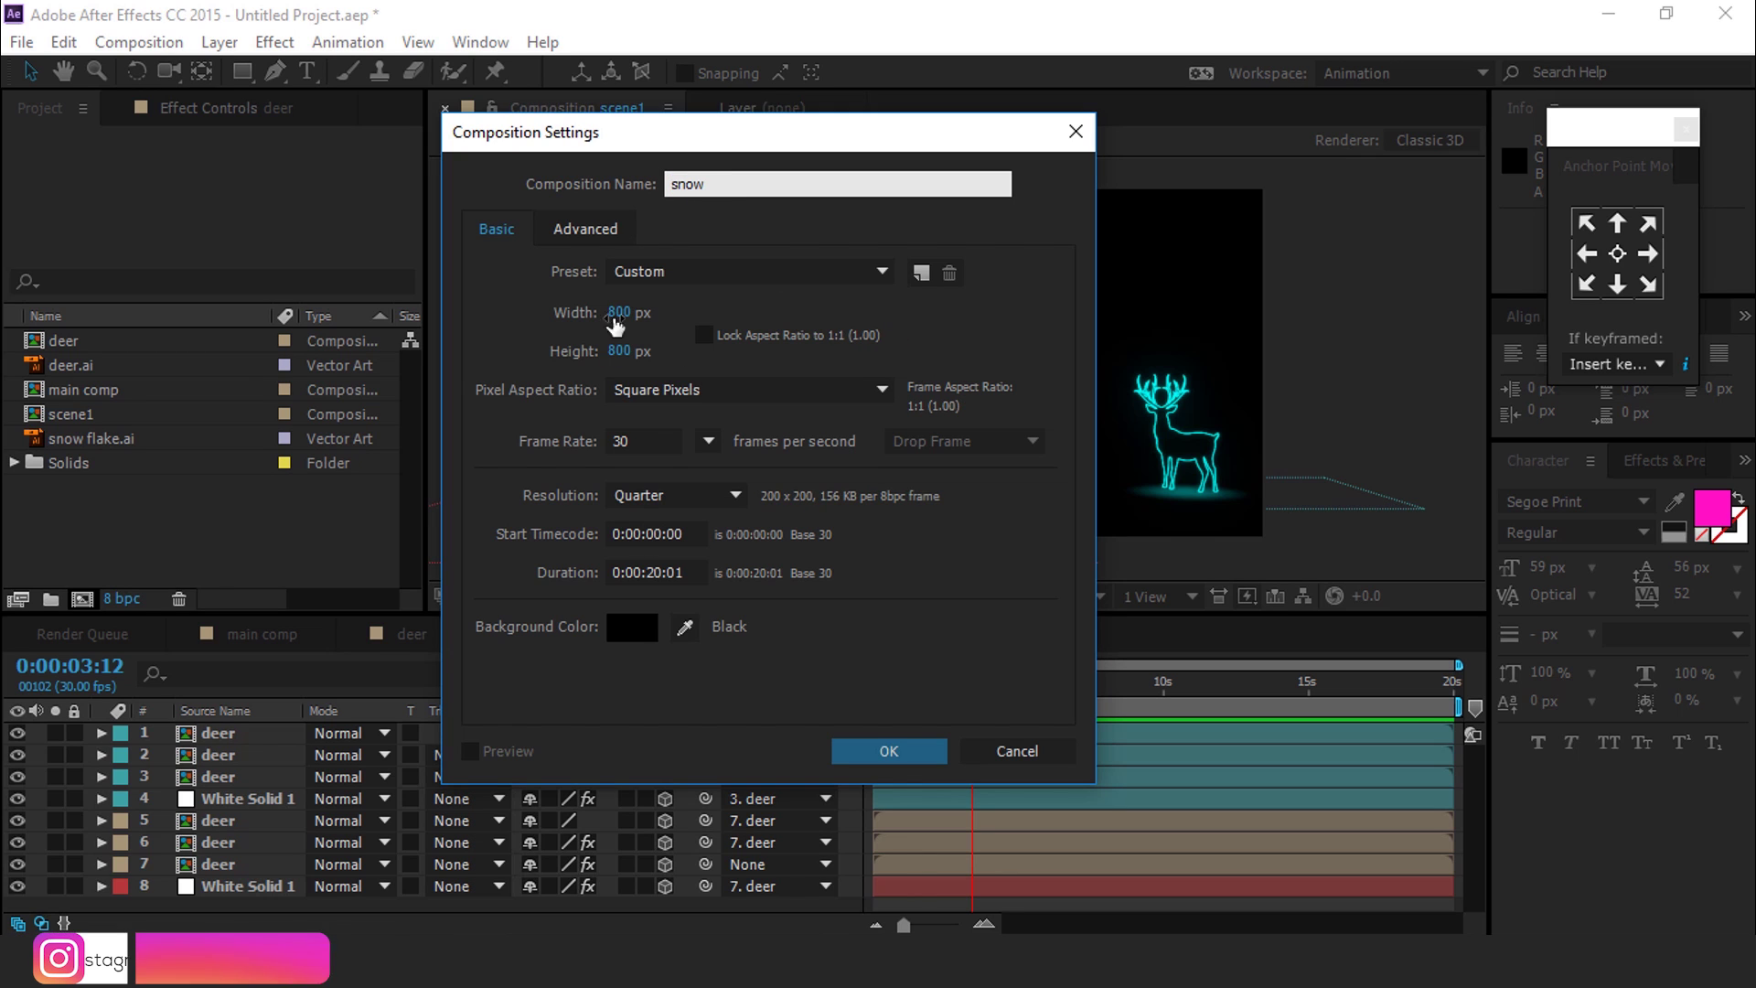
left_click(898, 749)
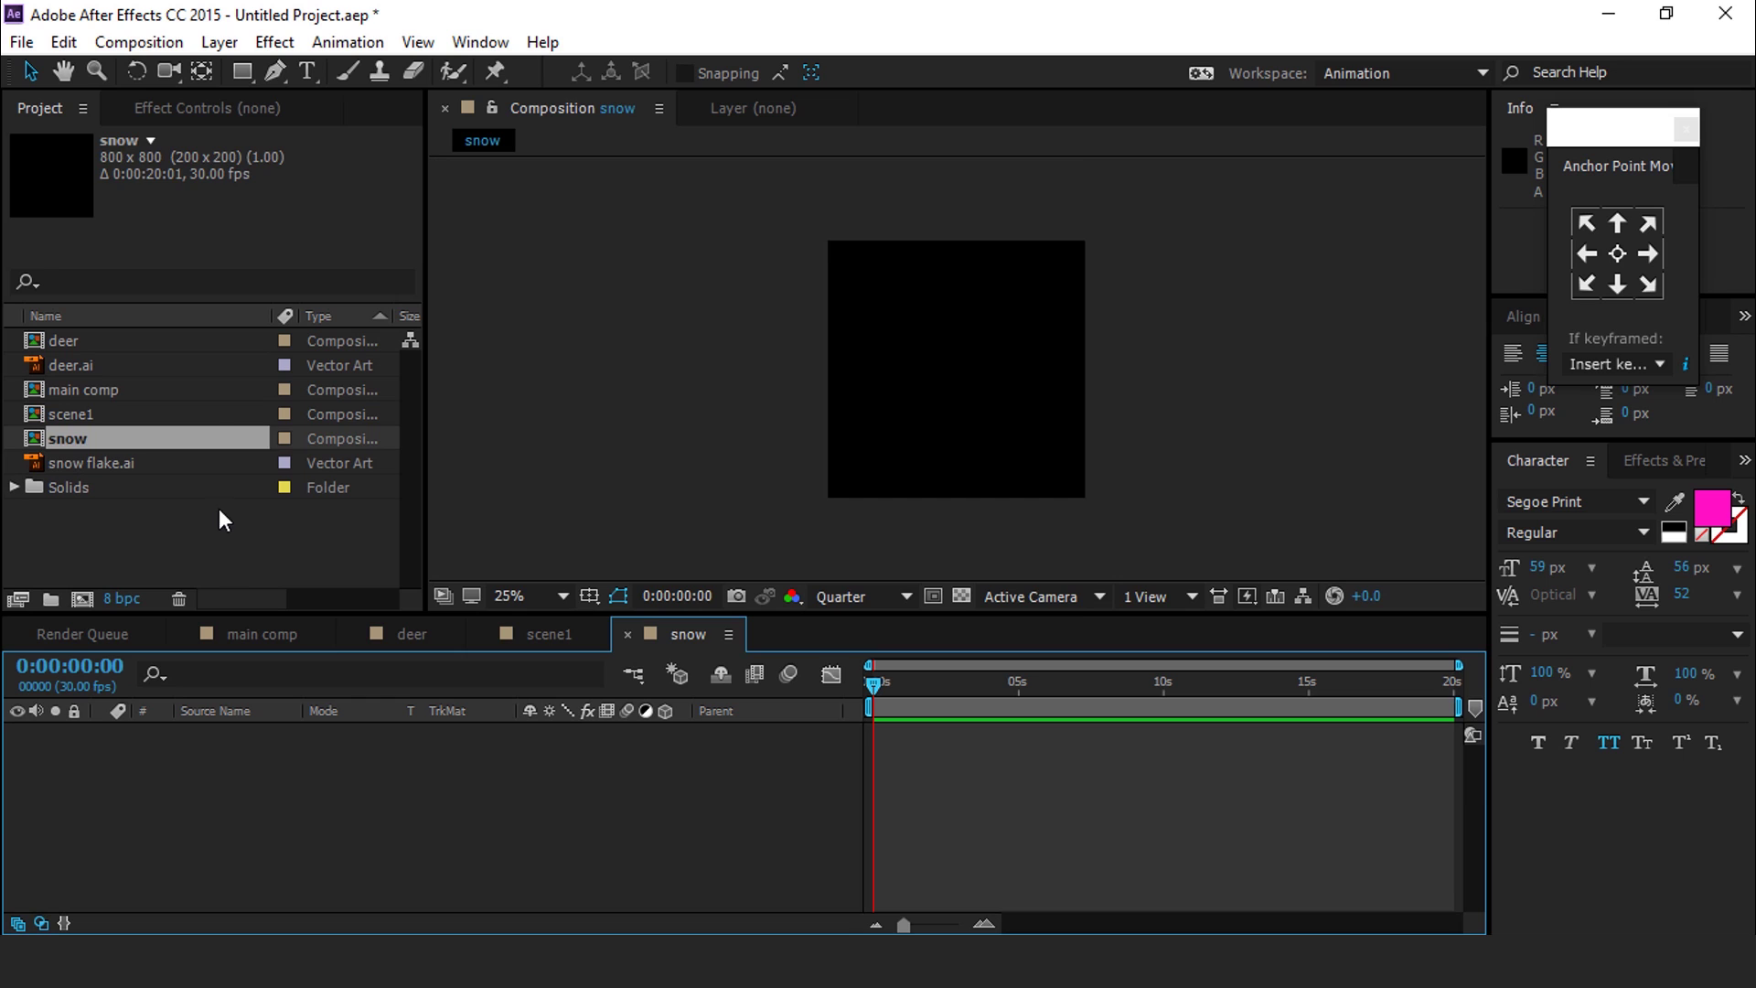
Add snow flake.ai from the project to the snow composition as a layer
left_click(157, 531)
left_click(31, 464)
left_click_drag(85, 465, 320, 777)
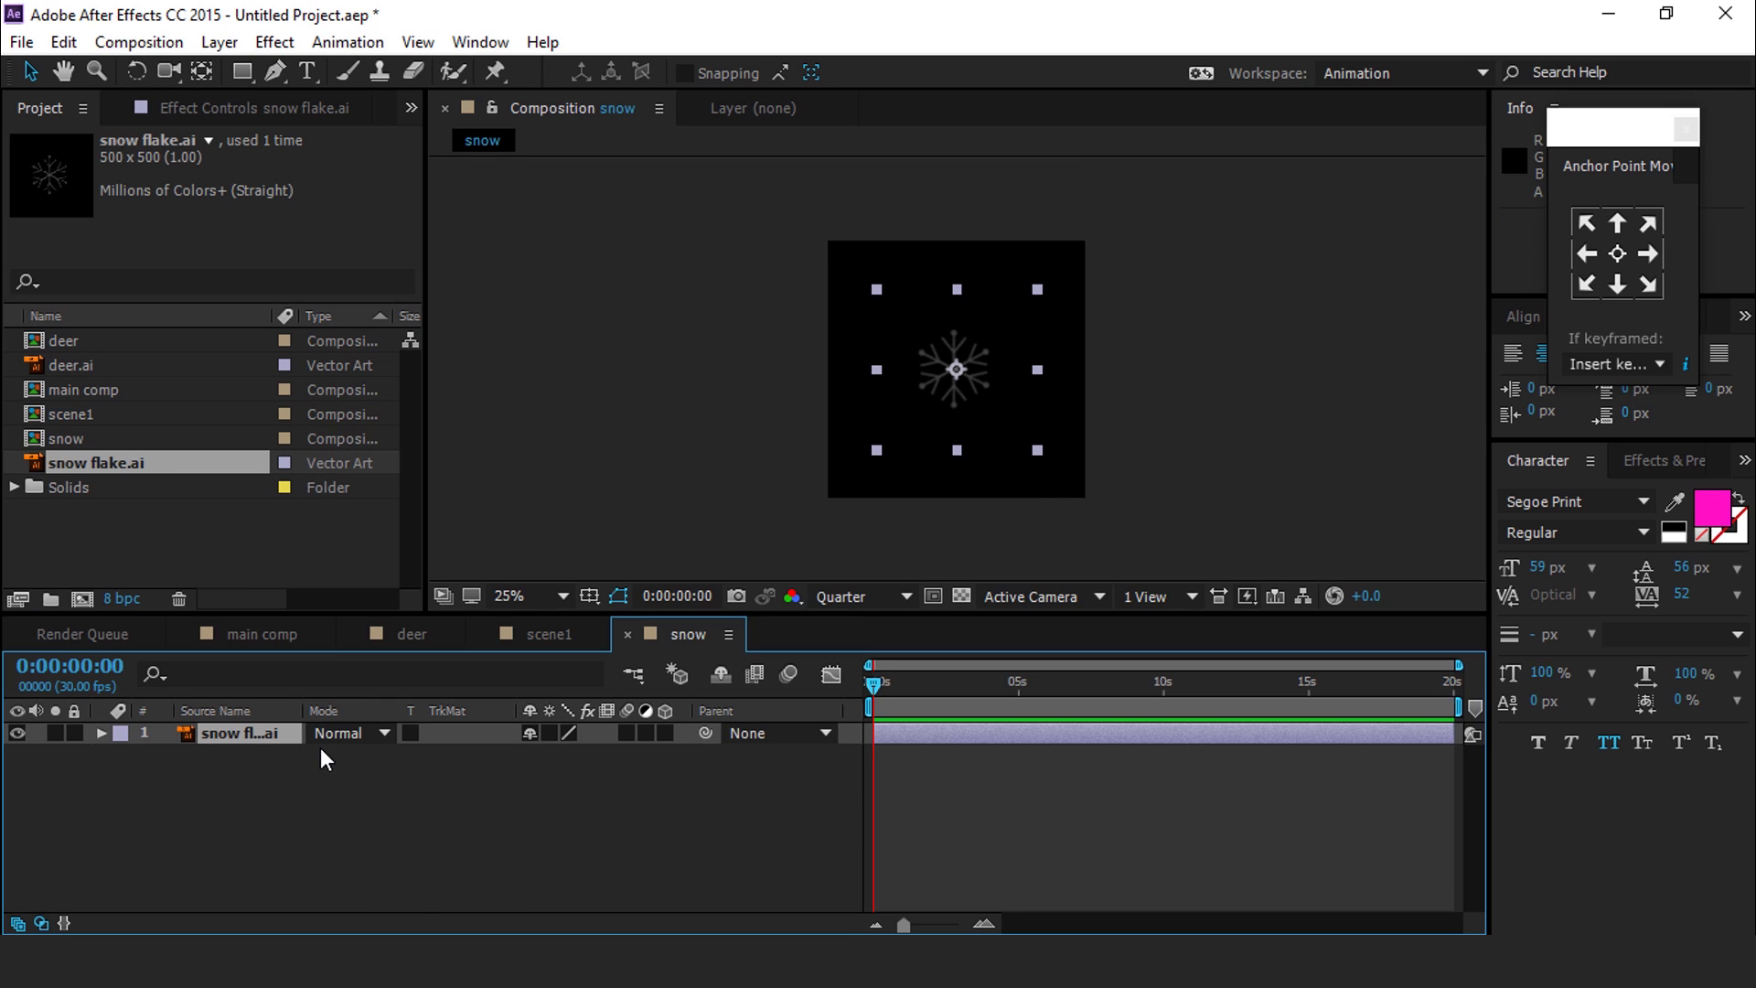
Create shapes from the snow flake.ai vector layer and delete the original artwork layer
right_click(227, 736)
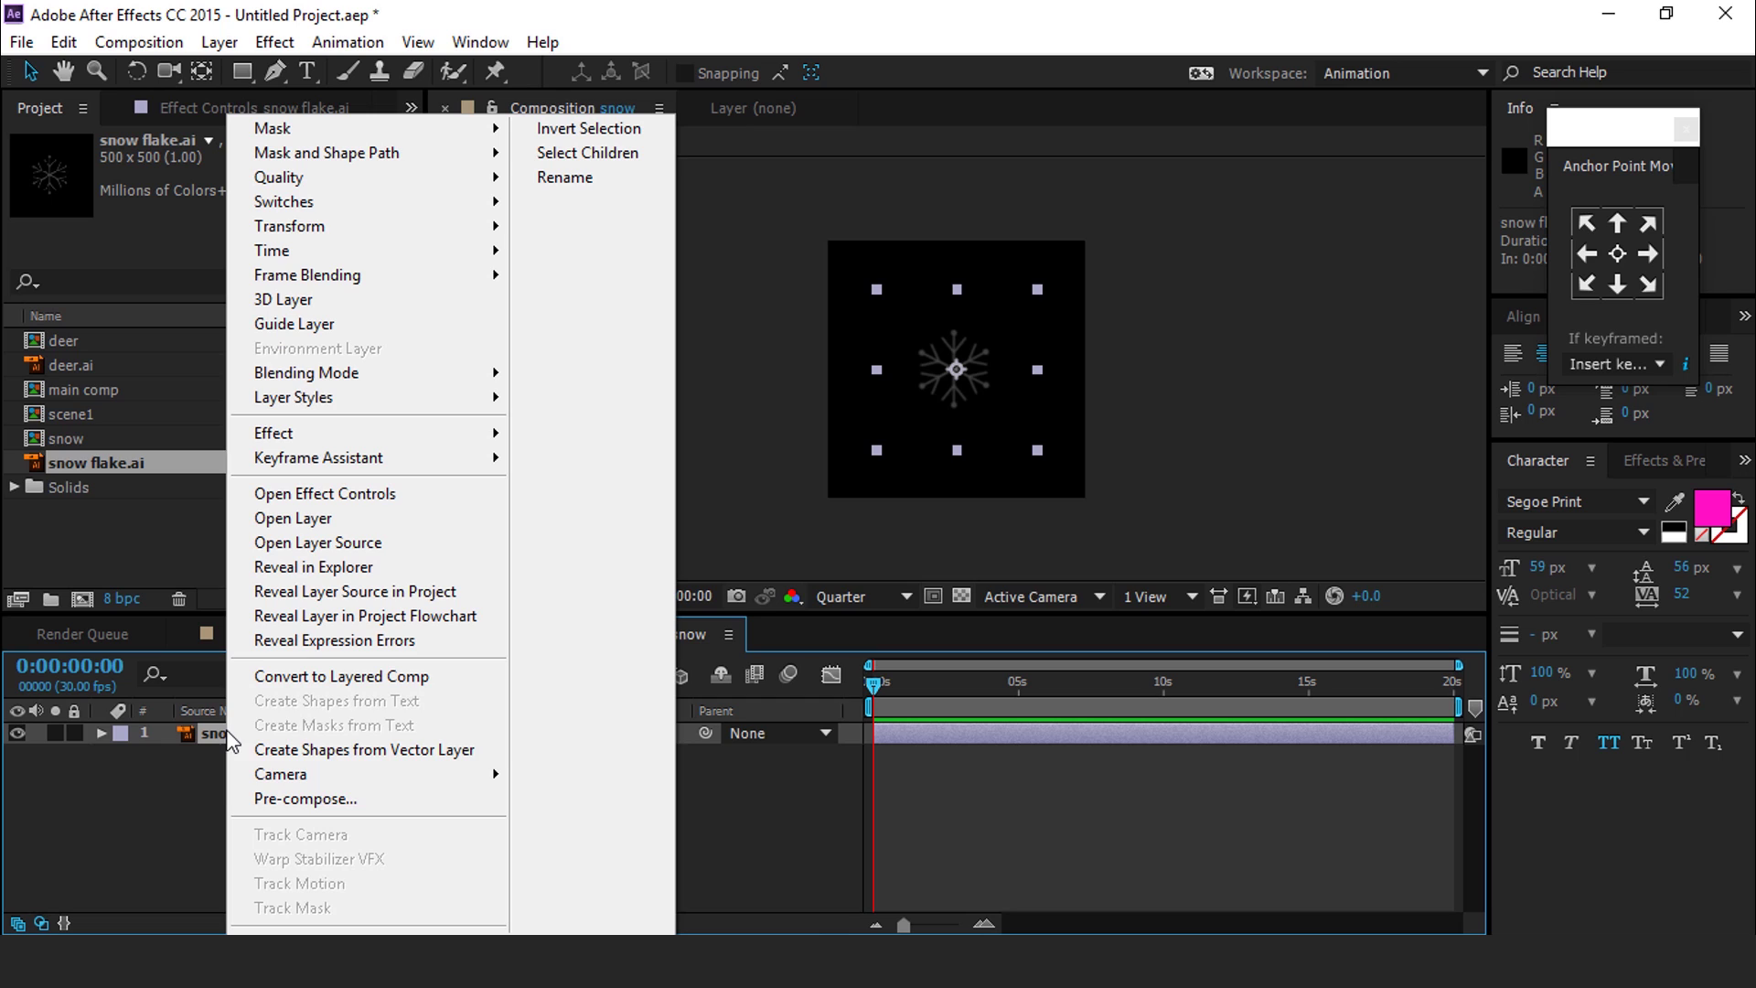
left_click(413, 750)
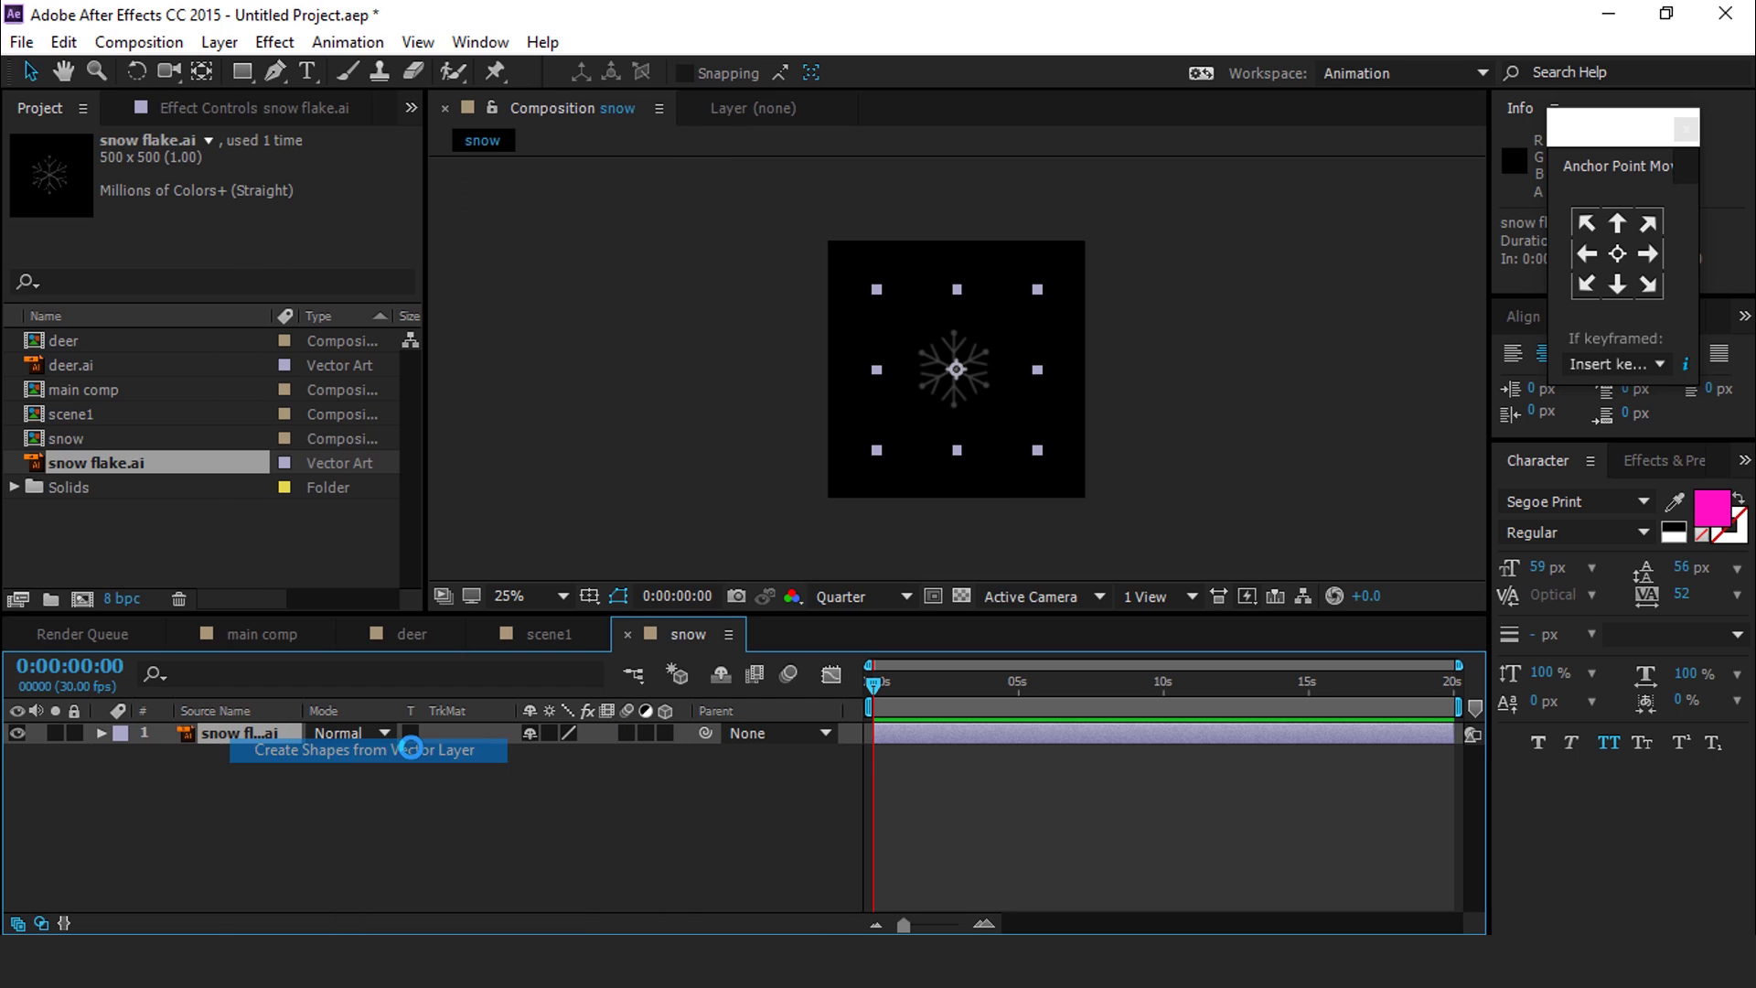
left_click(242, 756)
key("Delete")
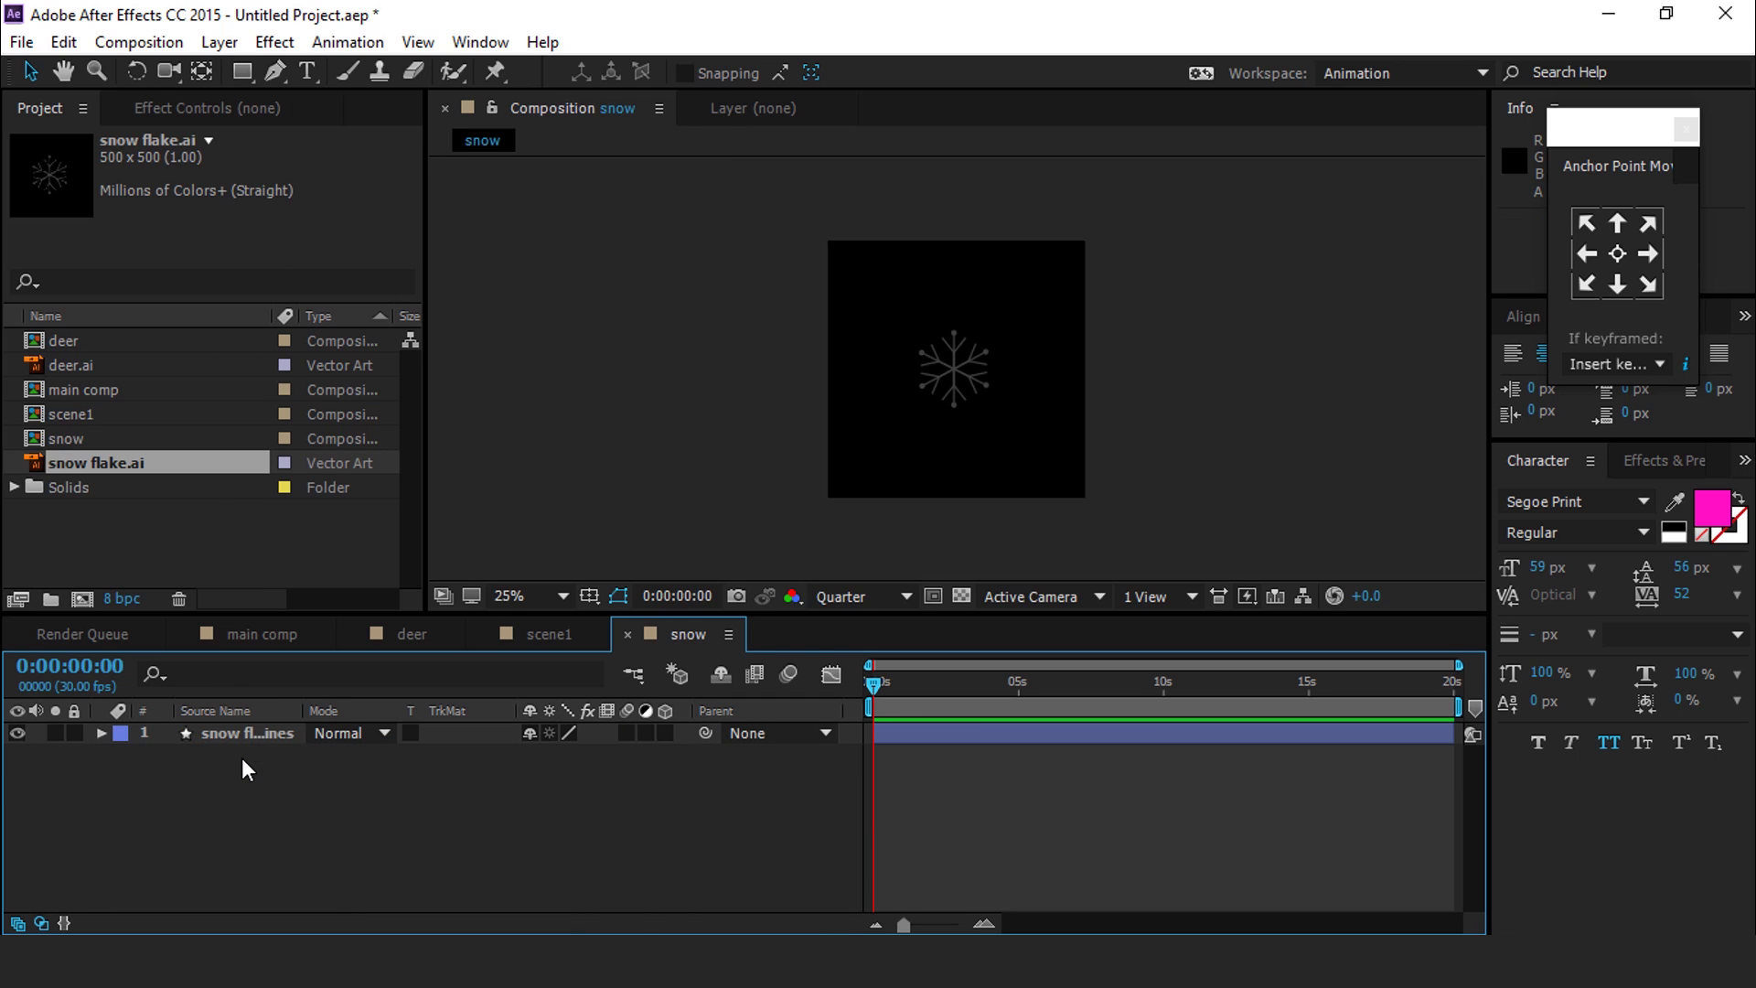
Scale up the snowflake outline layer to roughly double its size around the composition's centre
left_click(243, 733)
left_click_drag(990, 405, 1036, 443)
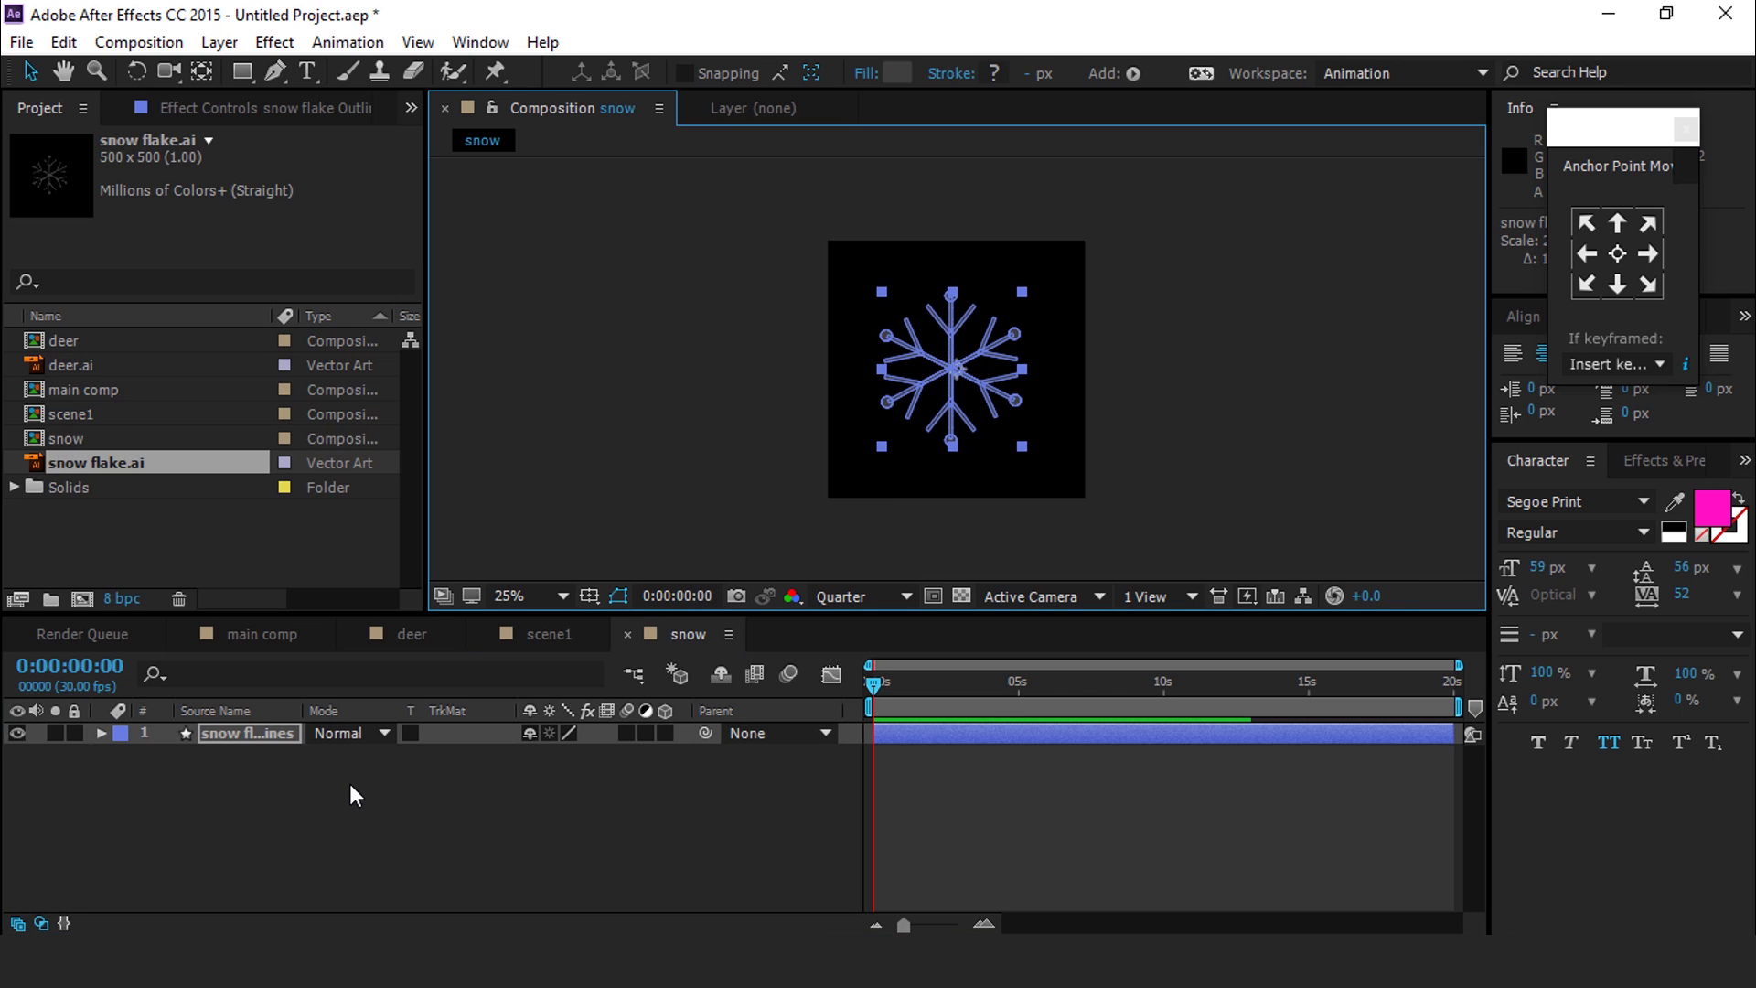
Change the fill colour of the snowflake outline shape to yellow
left_click(899, 73)
left_click_drag(409, 785, 410, 799)
left_click_drag(373, 558, 374, 518)
left_click(624, 514)
Add the snow composition to scene1 above and between the two deer, and duplicate the layer
left_click(601, 688)
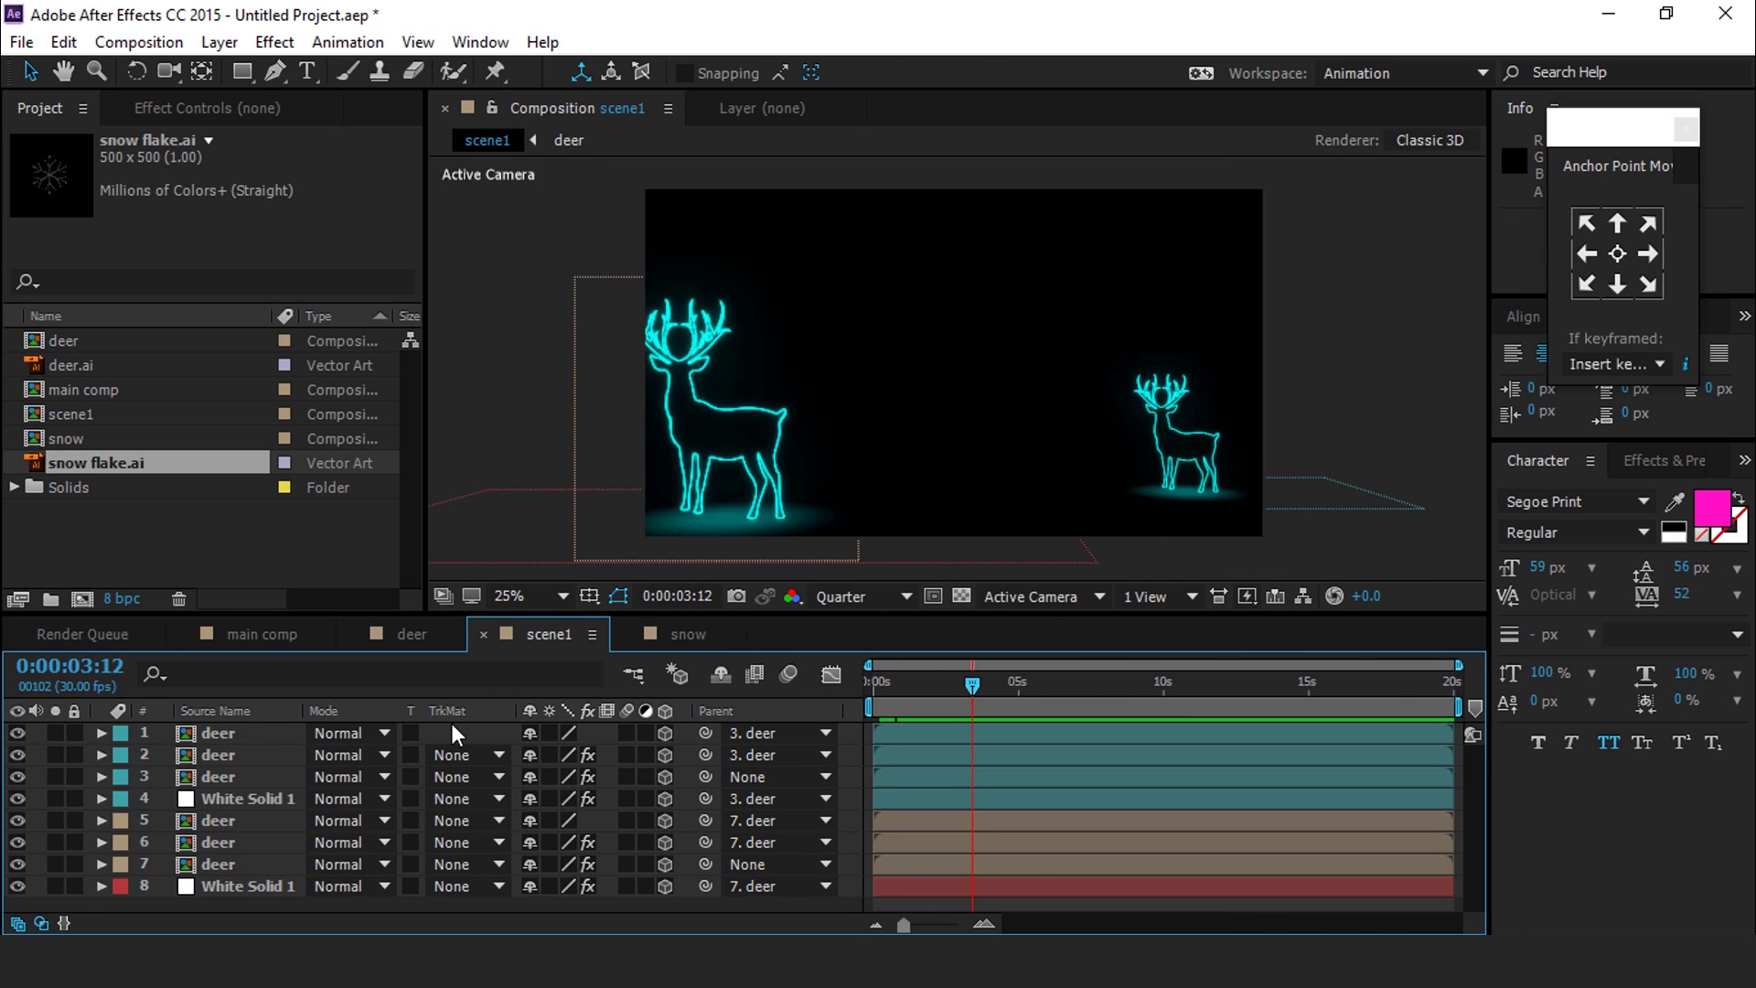
left_click(67, 439)
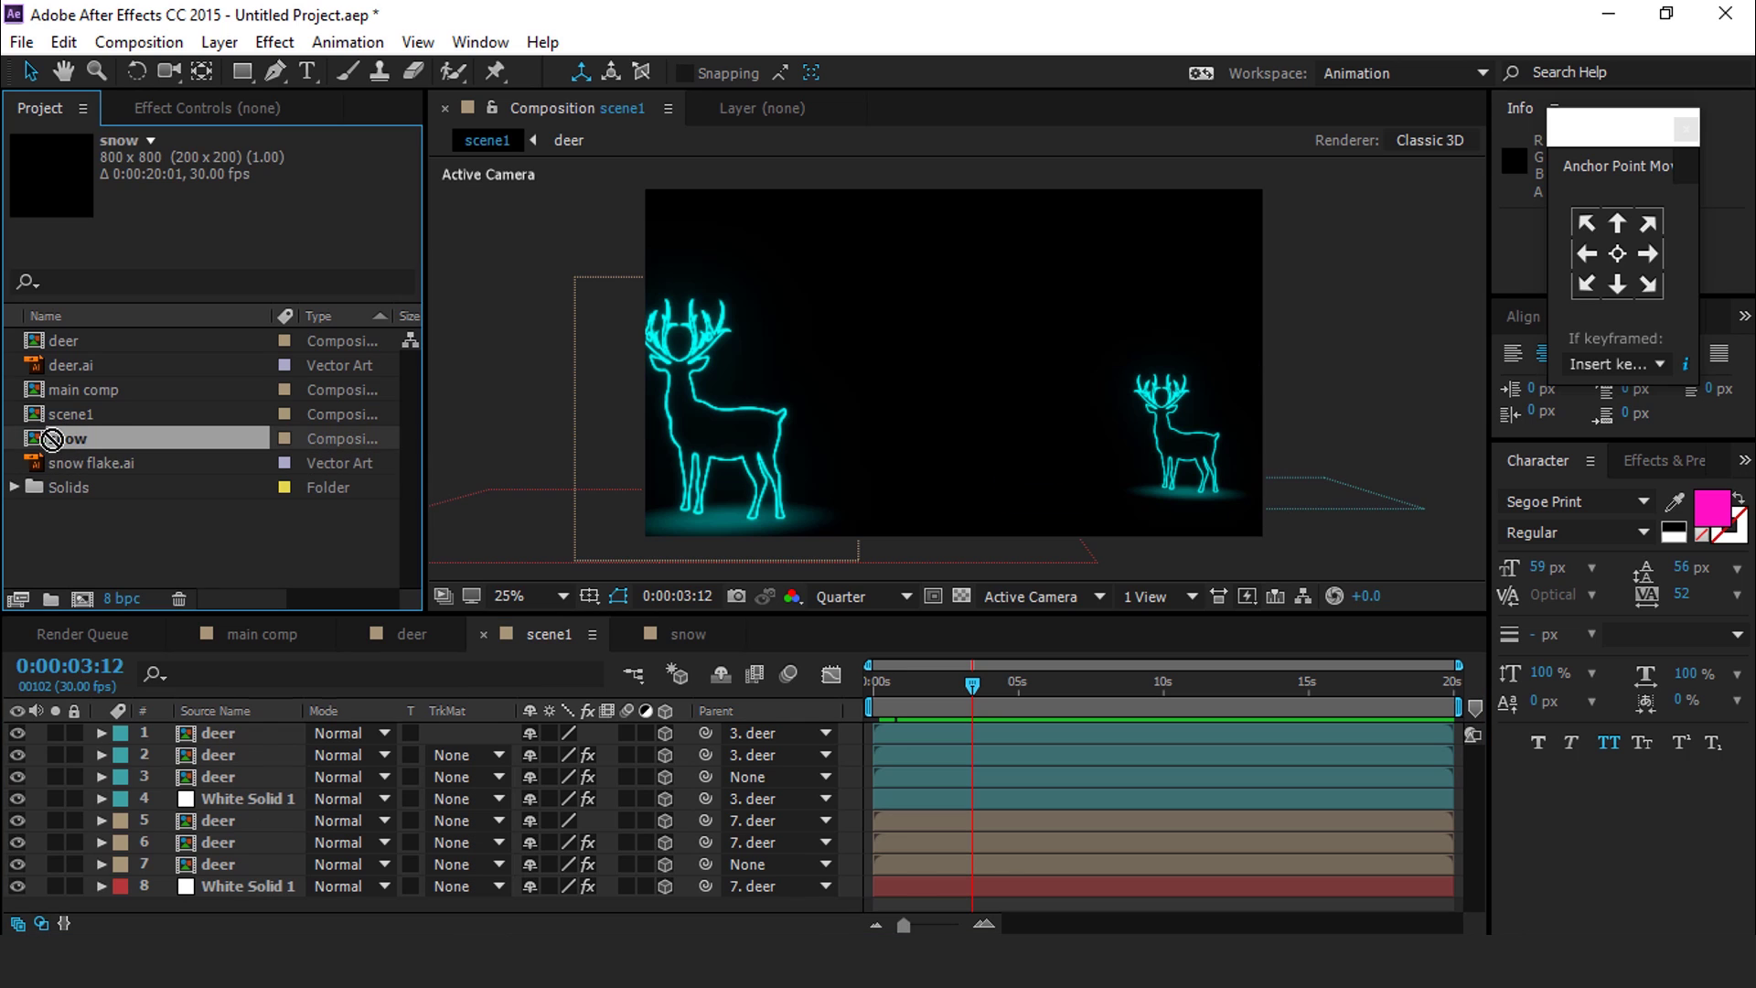
left_click_drag(51, 439, 934, 451)
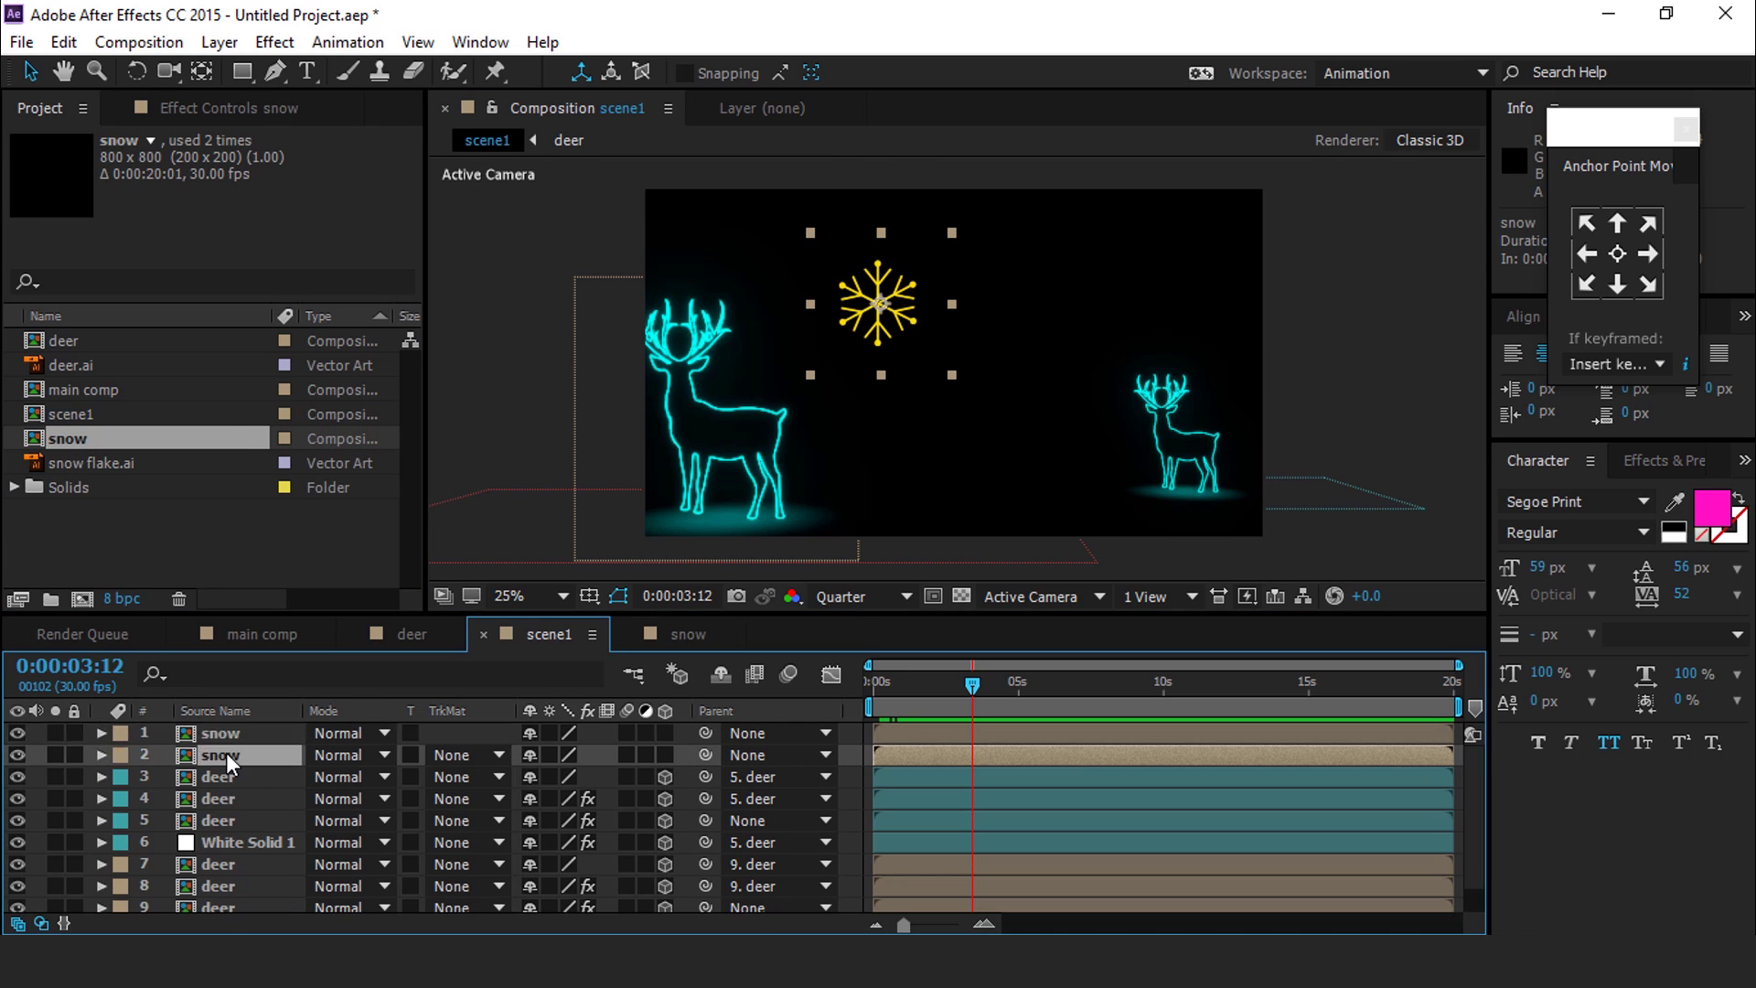
Apply a Glow with radius 35 and intensity 0.5 to the lower snow layer and duplicate the effect
left_click(227, 754)
type("0.5")
key("Return")
key("ctrl+d")
left_click(13, 240)
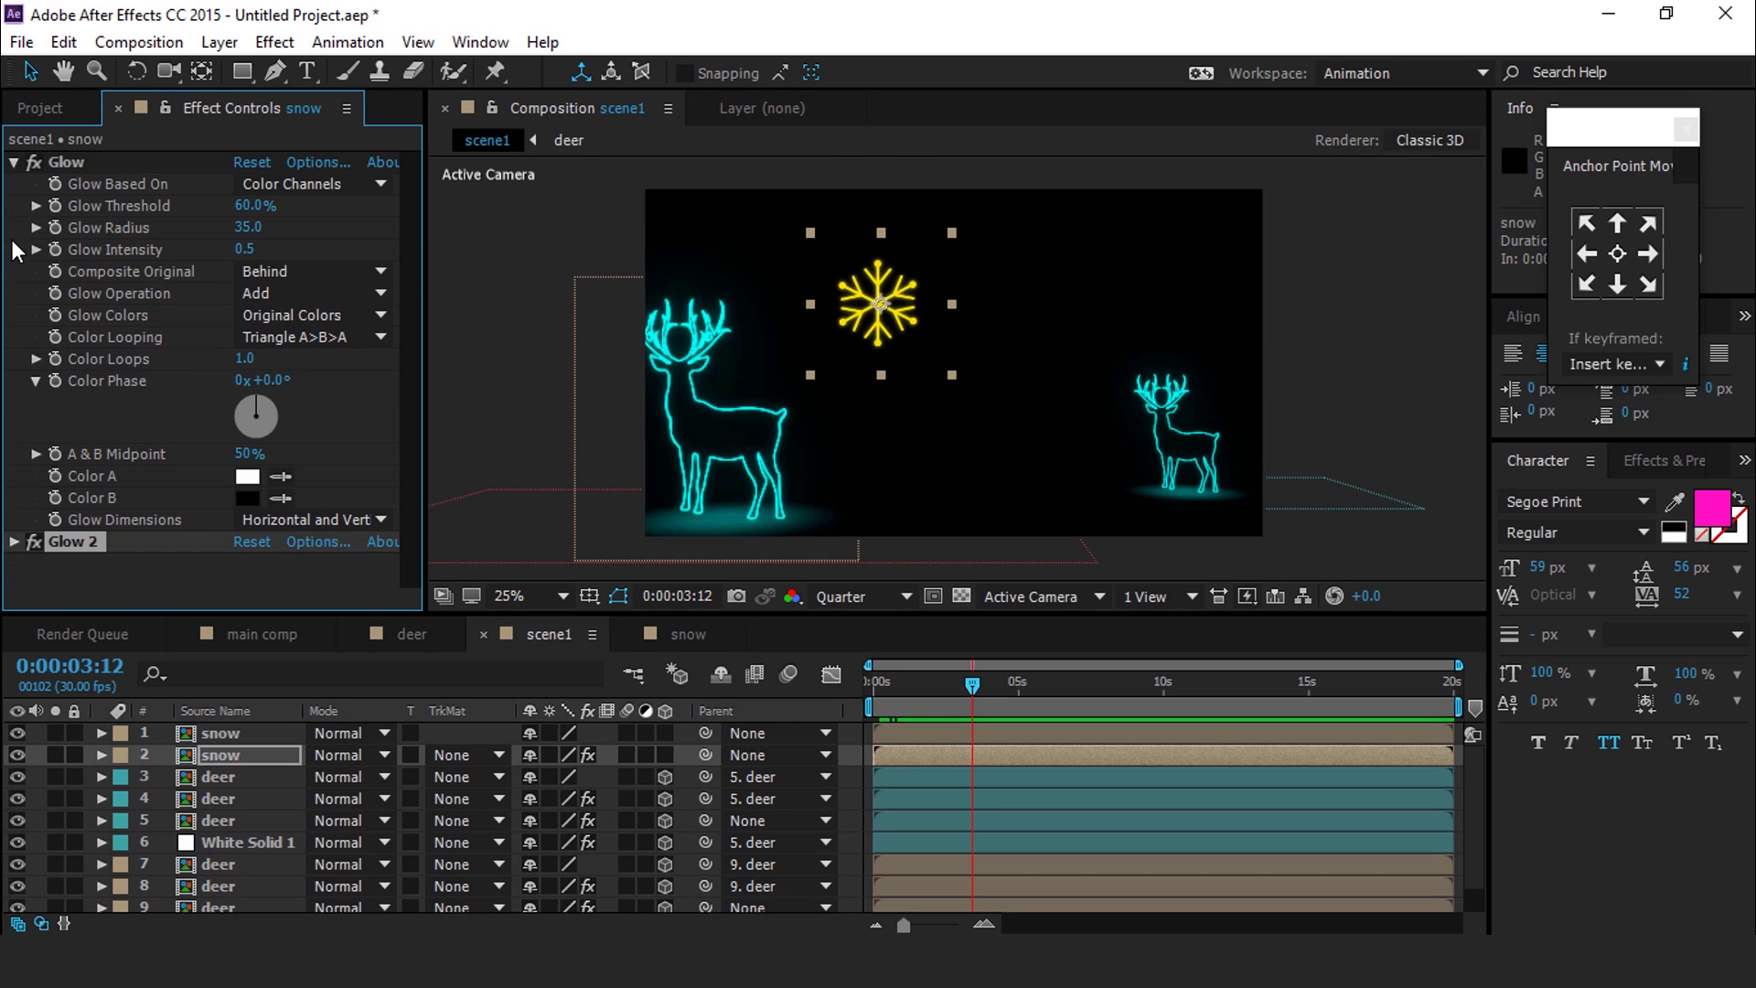
Duplicate the glowing snow layer and give the lower copy only a Fast Blur with a blurriness of 300
left_click(229, 756)
key("ctrl+d")
left_click(234, 778)
key("ctrl+space")
type("fast")
key("Return")
left_click(256, 184)
type("75")
key("Return")
Parent the two upper snow layers to the blurred snow layer
left_click(229, 732)
left_click(229, 754, "shift")
left_click_drag(705, 754, 228, 777)
Duplicate the three snow layers and give the copies an orange label
left_click(245, 736, "shift")
key("ctrl+d")
left_click(118, 754)
left_click(172, 641)
left_click_drag(896, 309, 1180, 286)
left_click_drag(1235, 351, 1215, 330)
key("ctrl+z")
key("ctrl+z")
Turn all six snow layers into 3D layers
left_click(229, 842)
left_click(228, 732, "shift")
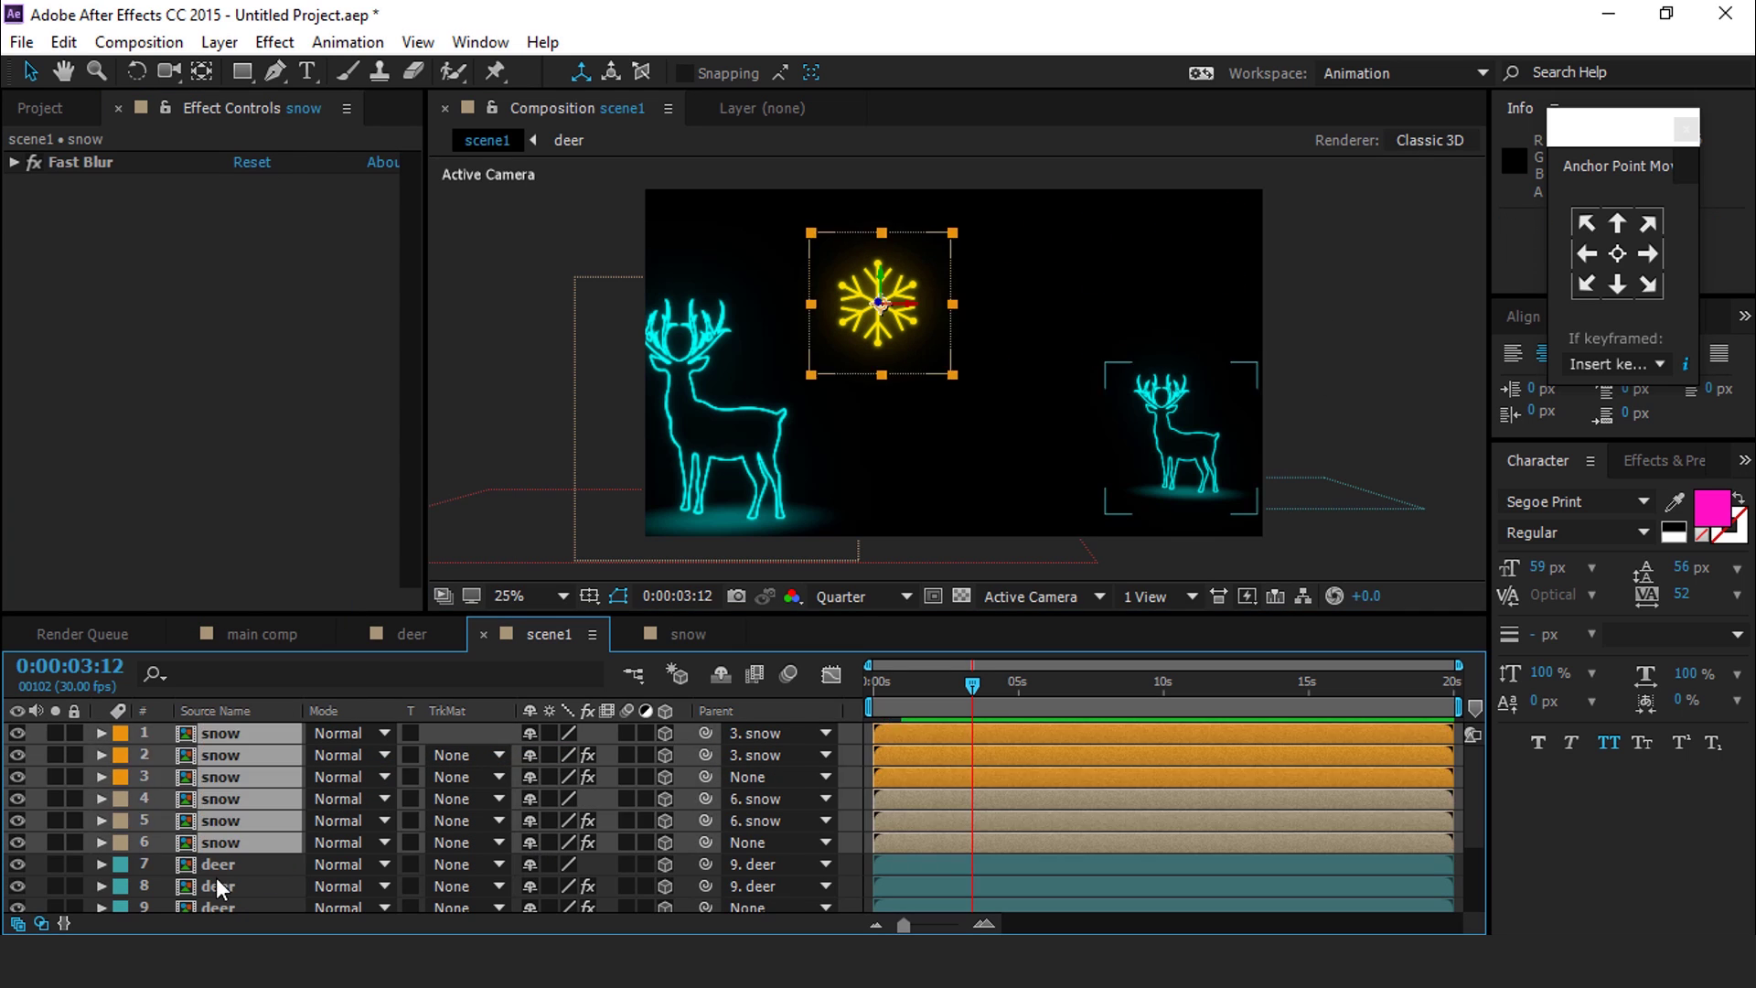
left_click(665, 842)
Move the orange snowflake group above the small deer and shrink it to about half size
left_click(228, 776)
left_click_drag(913, 302, 1210, 302)
left_click_drag(1248, 232, 1212, 266)
left_click_drag(1179, 279, 1179, 220)
Duplicate the three orange snow layers and give the copies a purple label
left_click(242, 737, "shift")
key("ctrl+d")
left_click(119, 777)
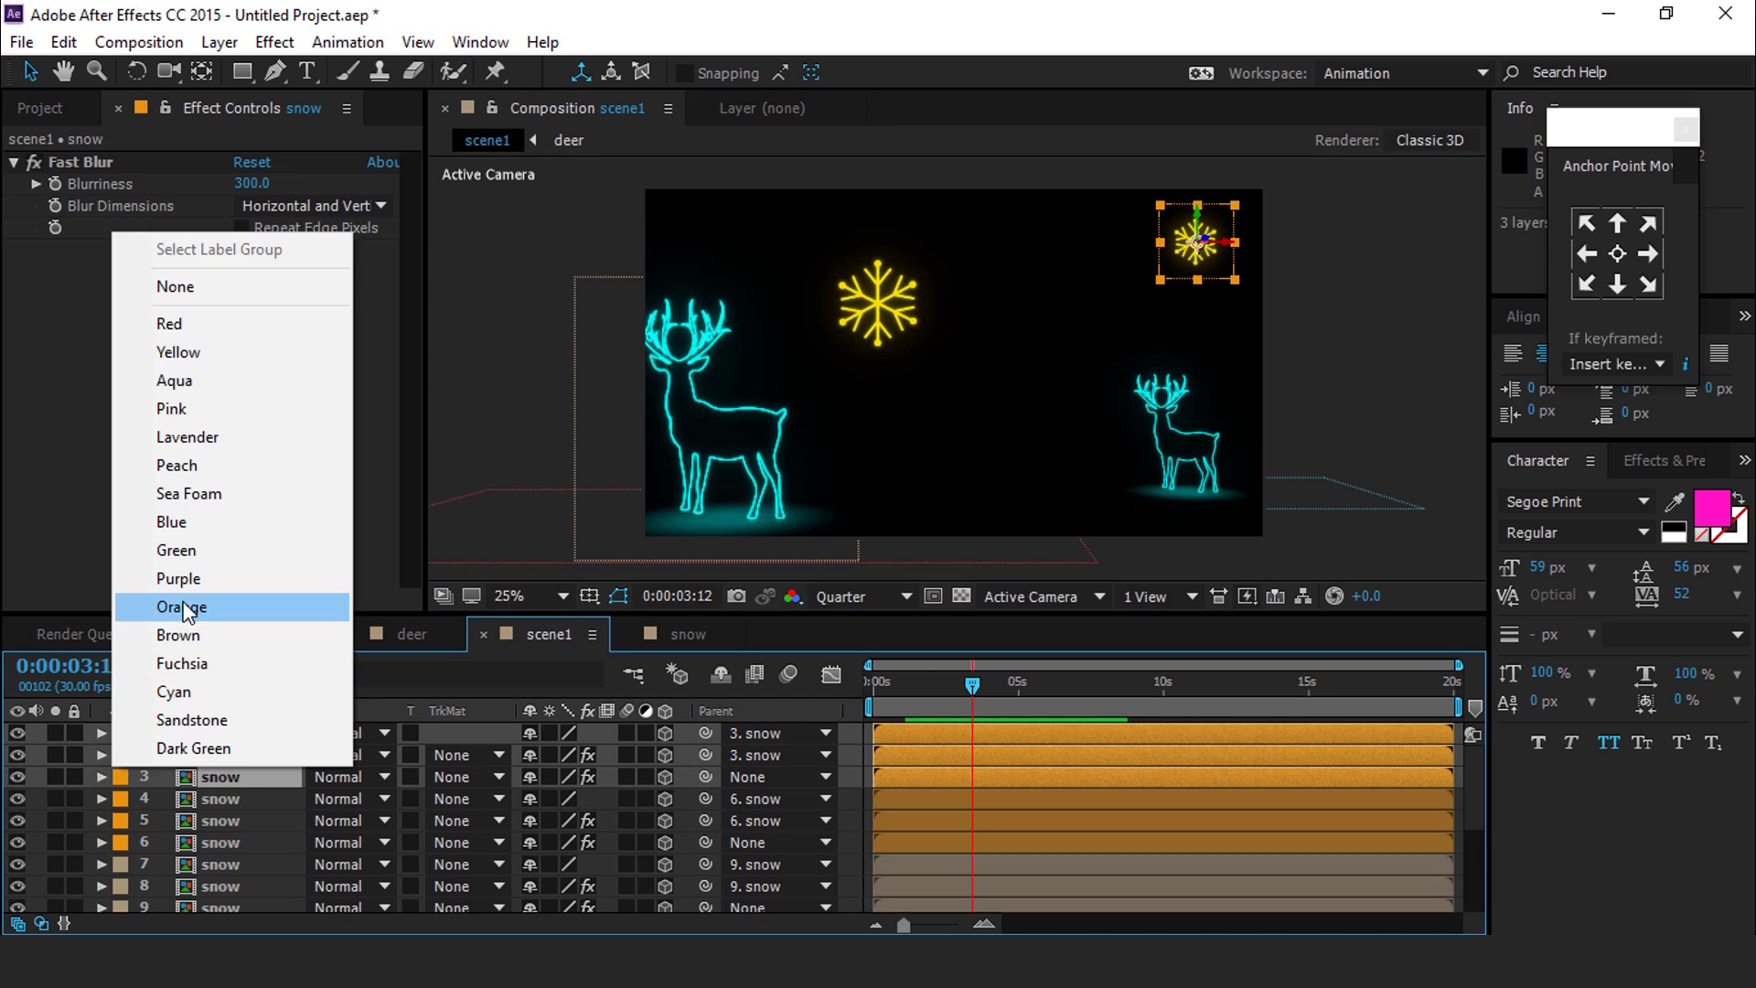
left_click(180, 659)
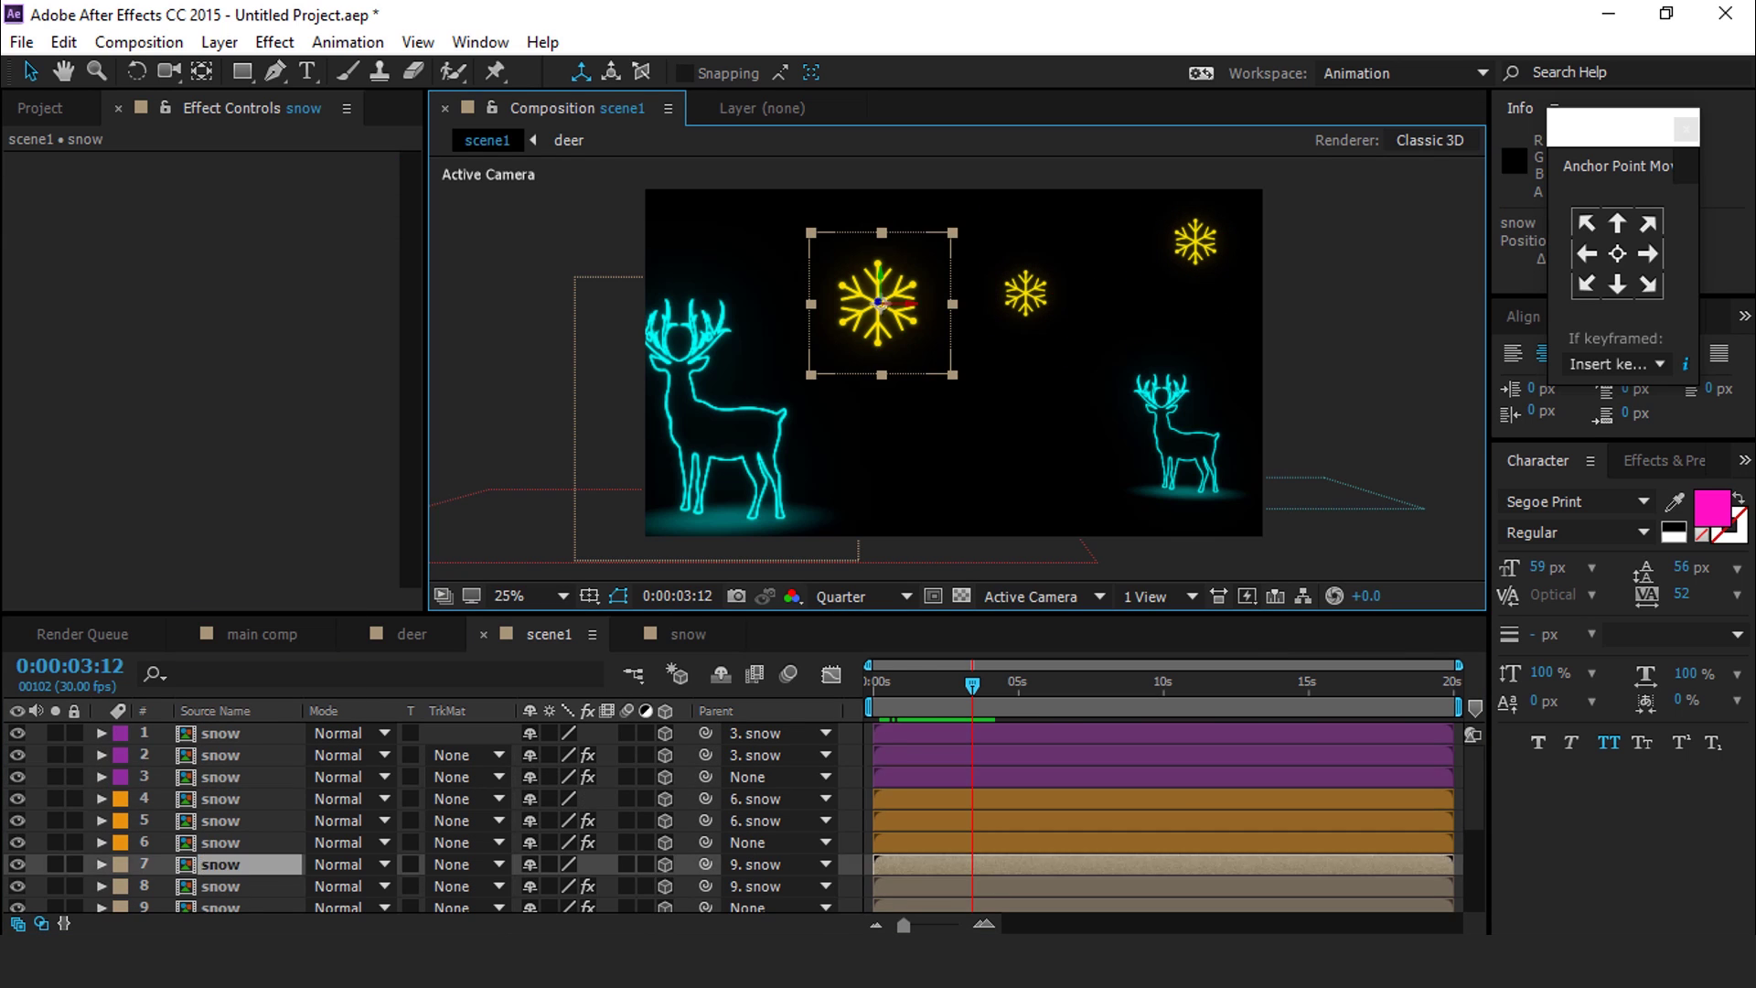
Move the first, larger snowflake group up and towards the large deer, and position the purple group between the other two
scroll(229, 843, "down", 1)
left_click(229, 843)
left_click_drag(880, 303, 804, 265)
scroll(239, 799, "up", 1)
left_click(229, 777)
mouse_move(1025, 293)
left_mouse_down()
mouse_move(985, 293)
mouse_move(1018, 316)
left_mouse_up()
Using a two-view layout with the Top view, push the three snowflake groups back to different depths, and restore the single view
left_click(1159, 597)
left_click(1175, 652)
left_click_drag(719, 395, 721, 322)
scroll(234, 838, "down", 1)
left_click(234, 840)
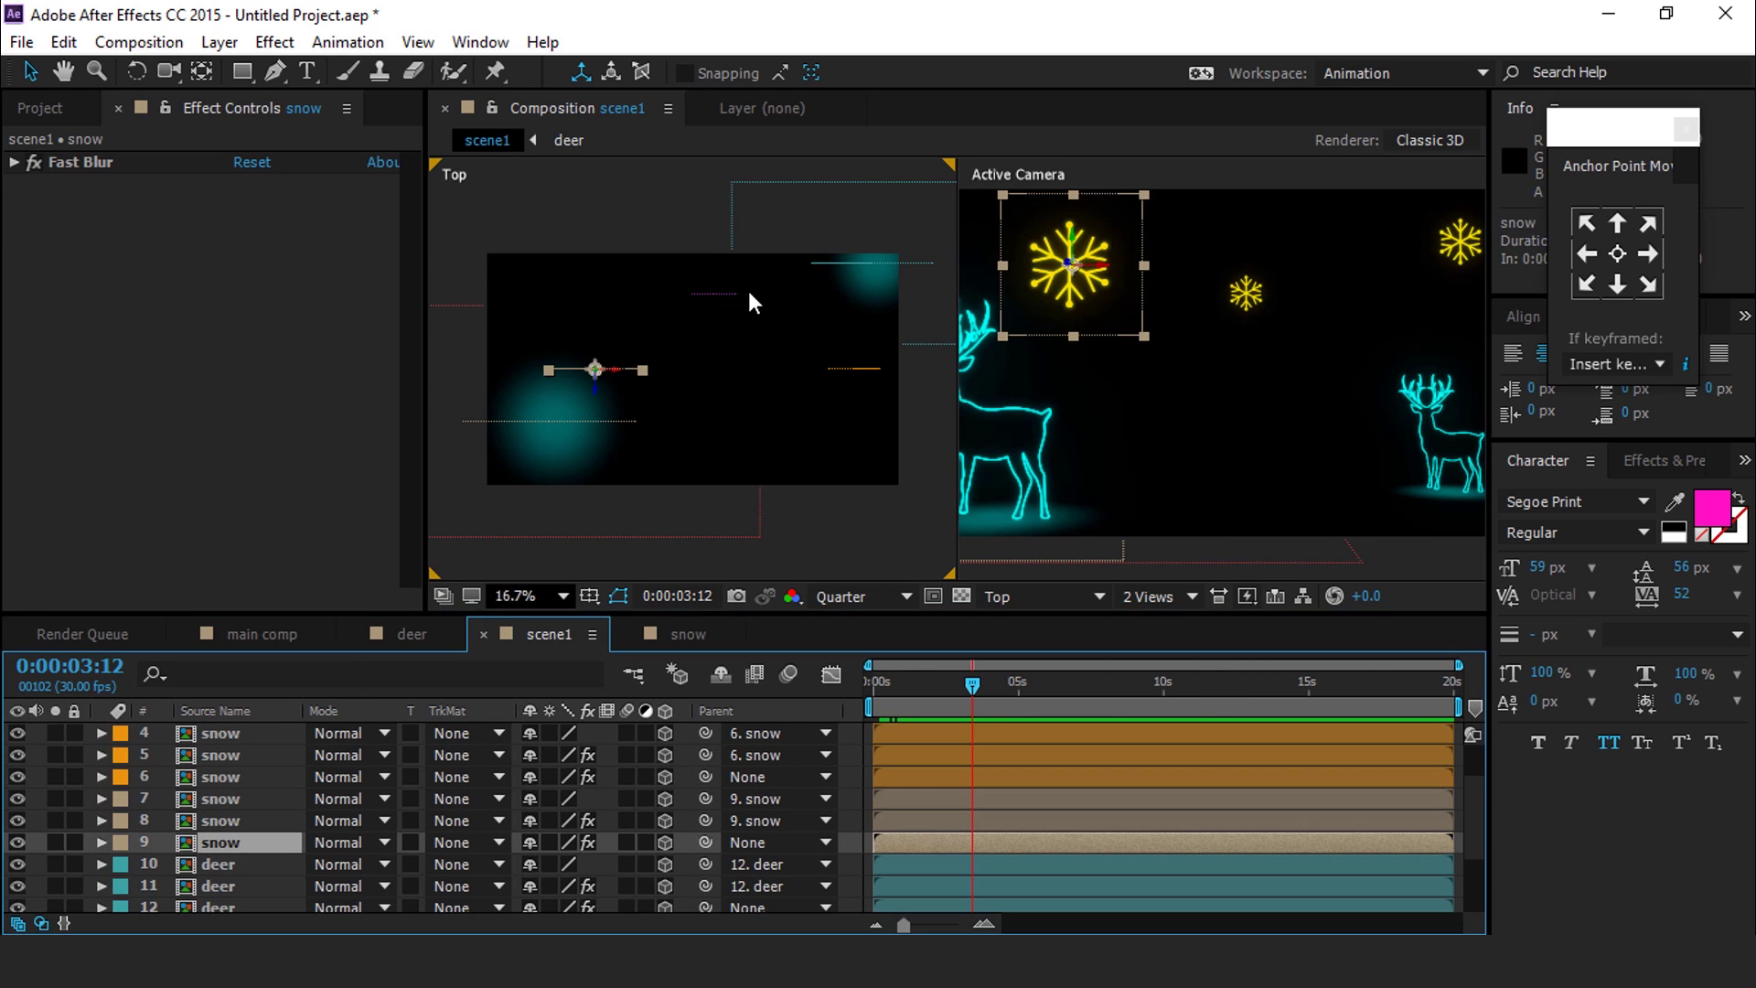
left_click_drag(598, 393, 598, 280)
left_click(228, 777)
left_click_drag(860, 391, 862, 307)
left_click(1152, 322)
left_click(1158, 596)
left_click(1154, 628)
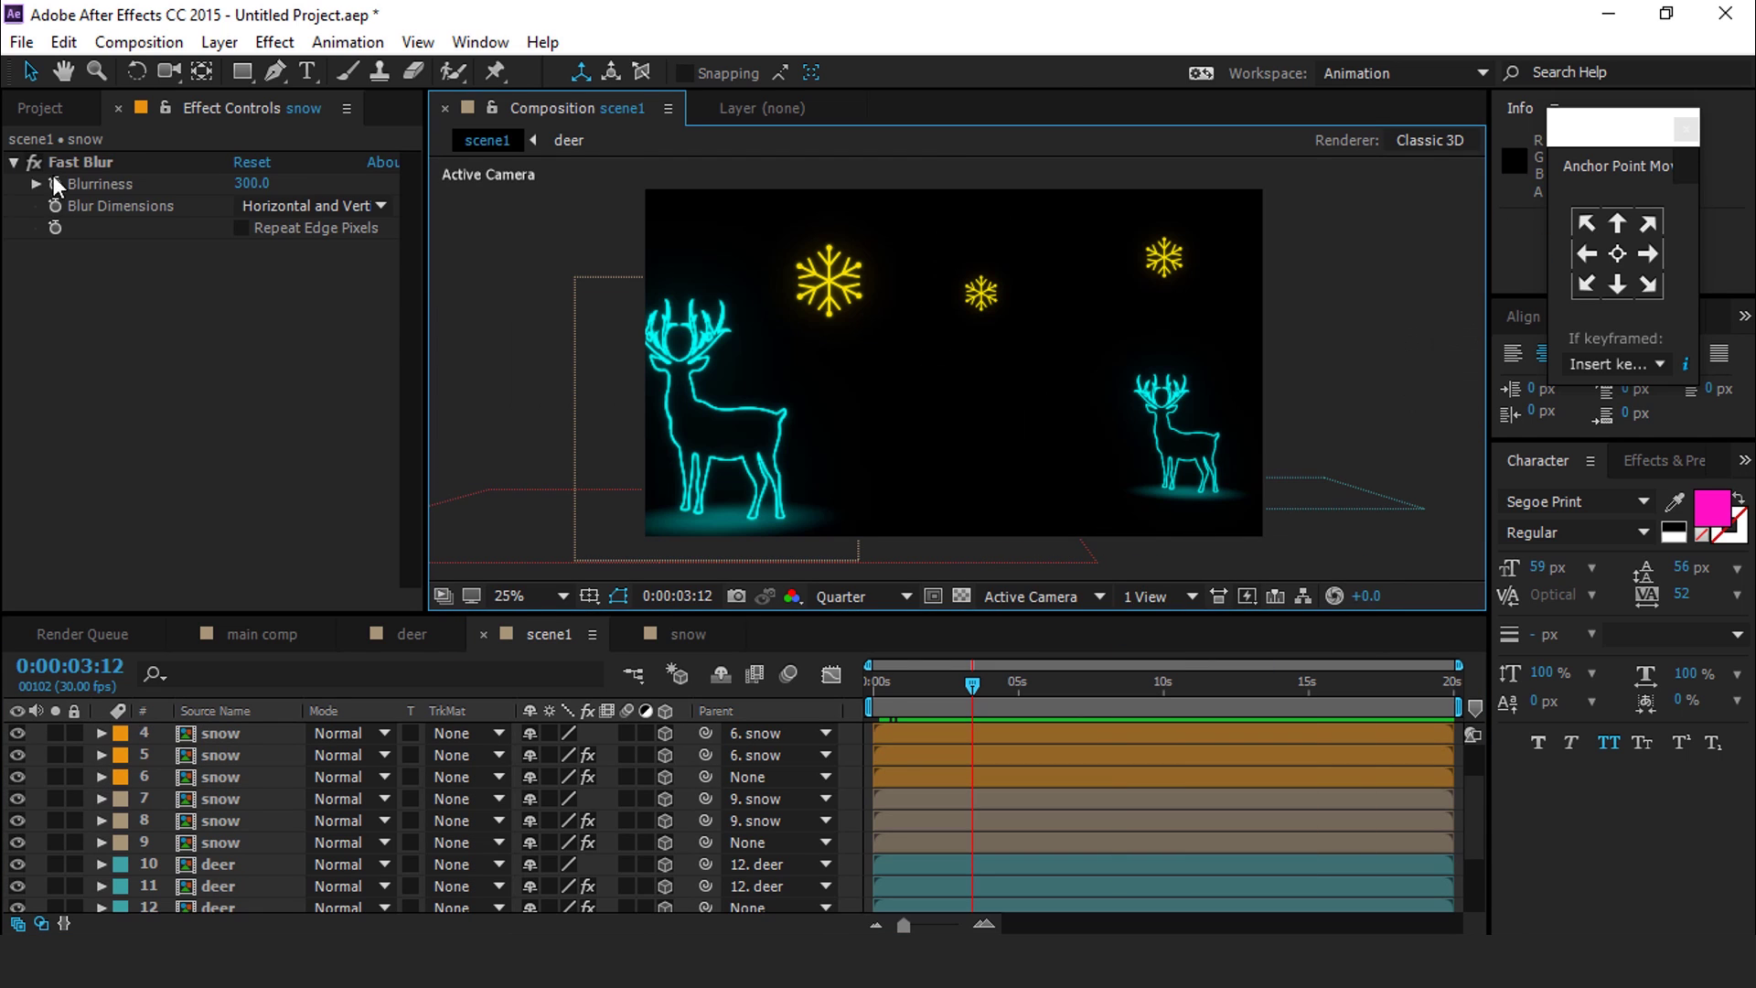
left_click(14, 162)
key("space")
left_click_drag(1007, 393, 995, 368)
key("g")
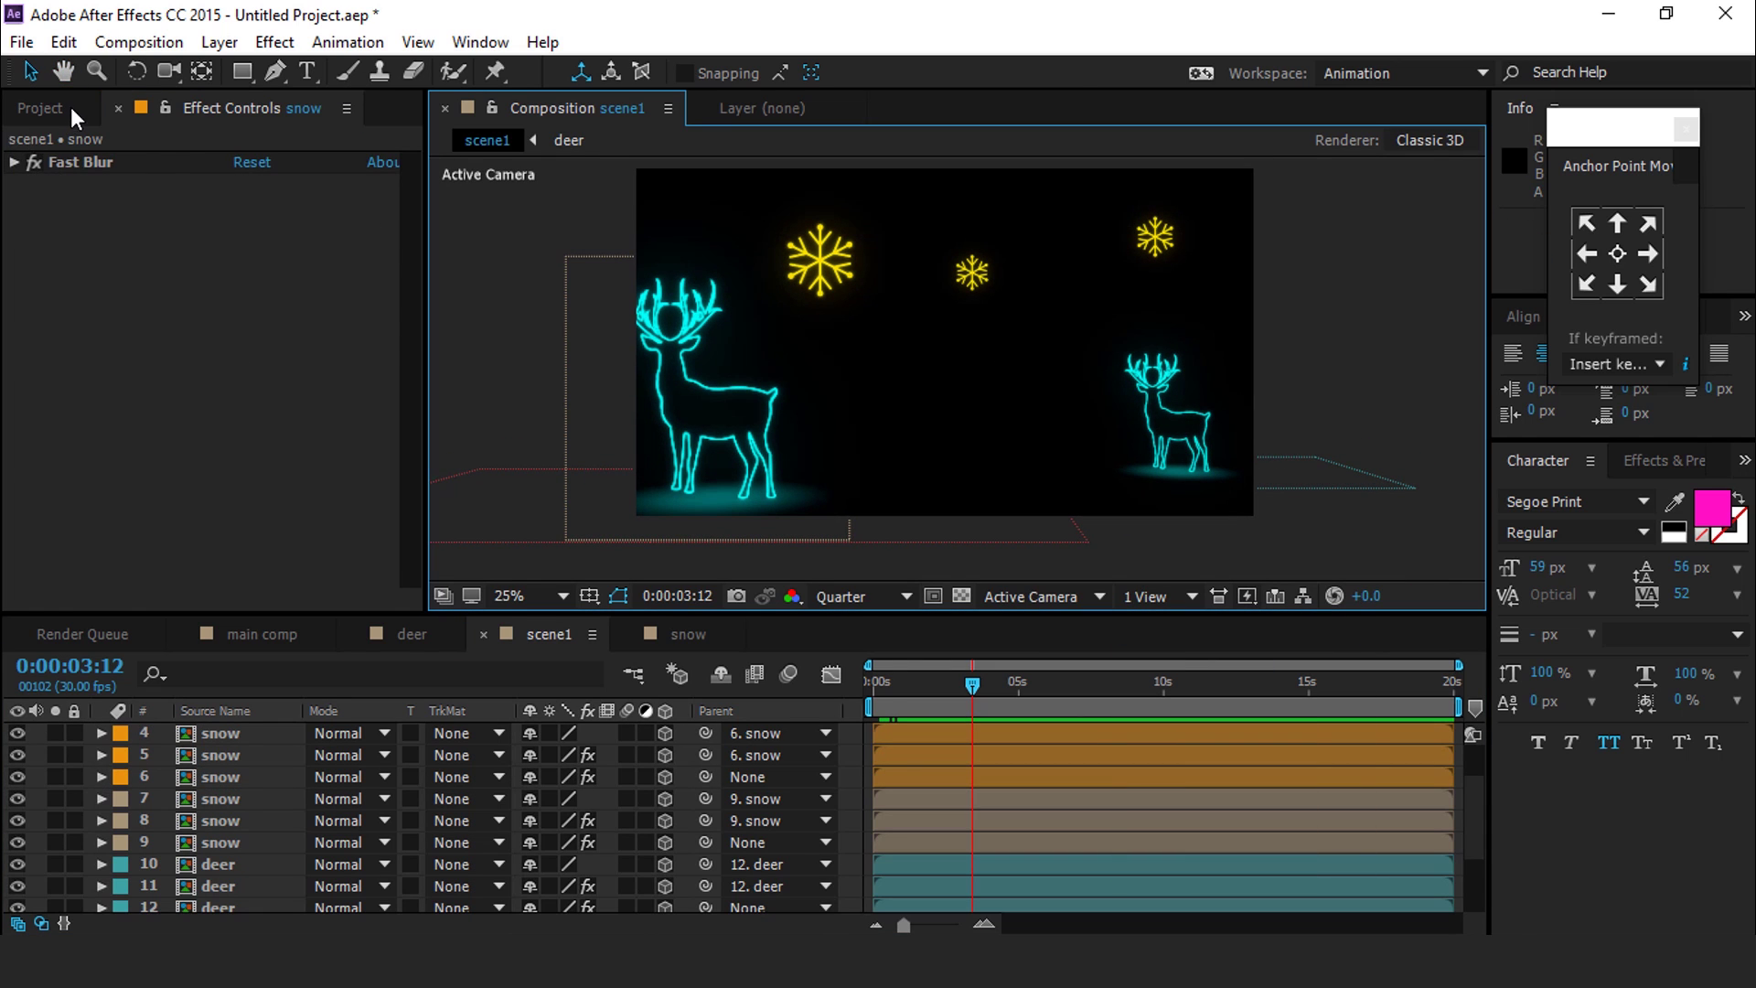
Create a new 800 x 800 px composition named text
left_click(71, 107)
left_click(81, 599)
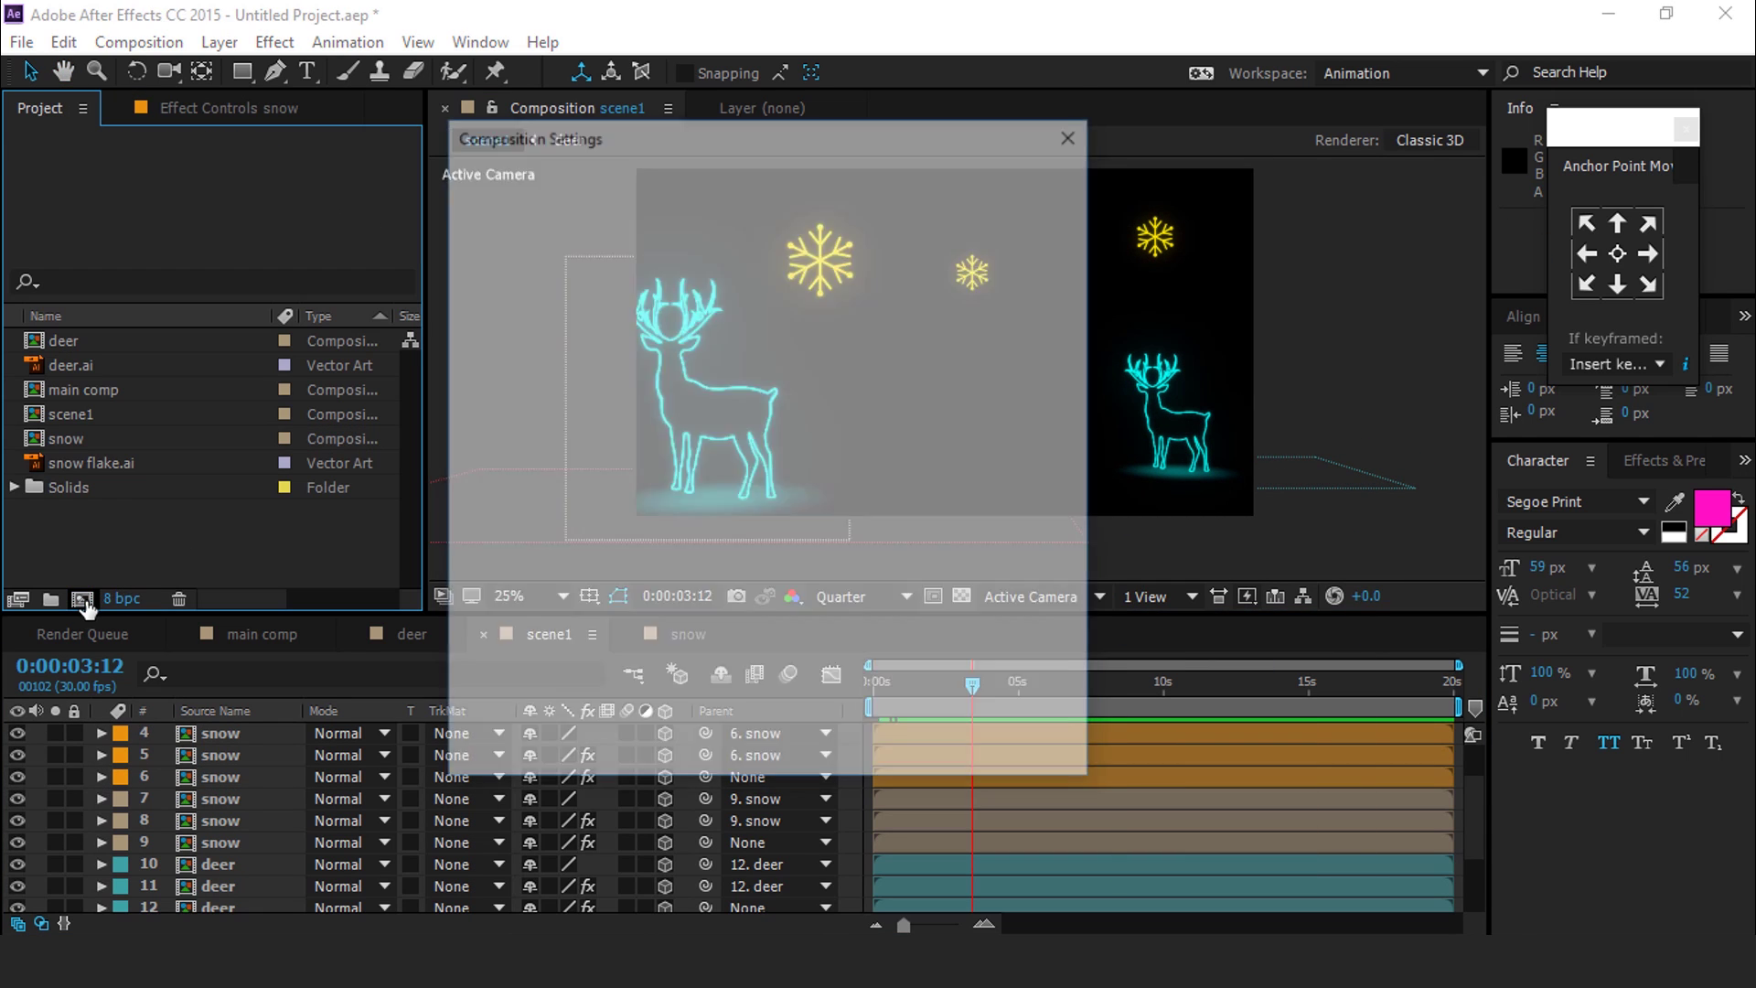
type("text")
key("Return")
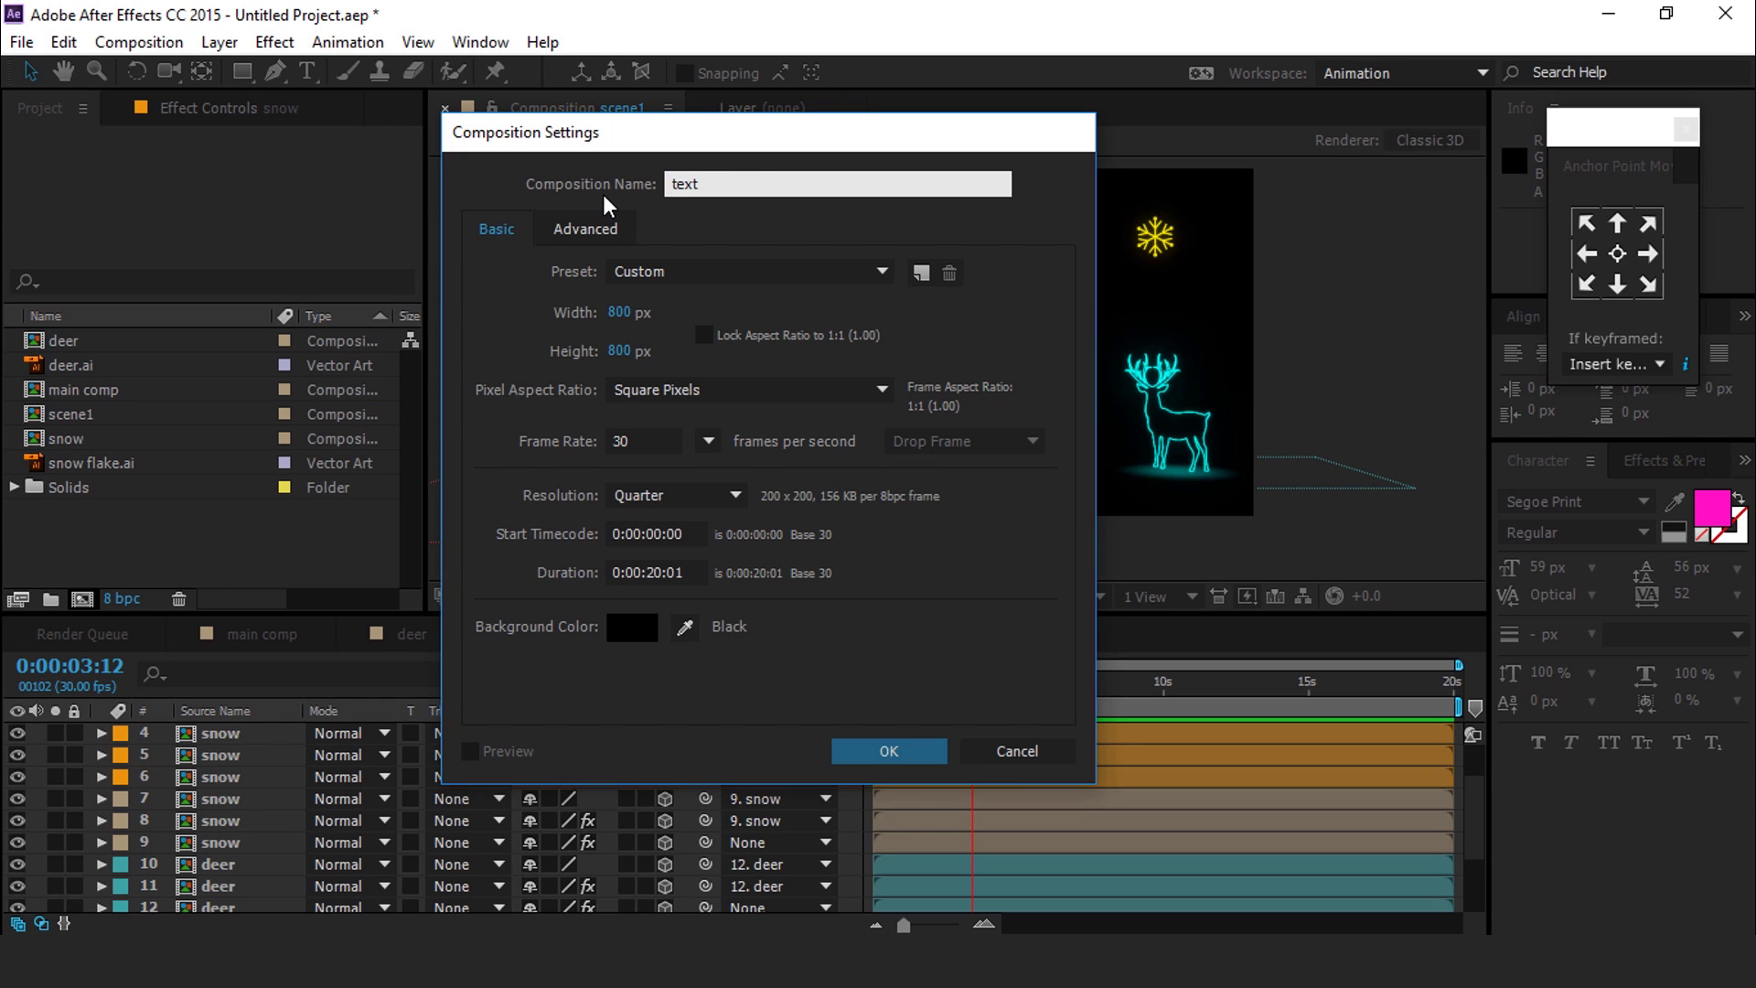
Add a magenta two-line text layer reading "Merry Christmas" around the centre of the text composition
left_click(307, 71)
scroll(919, 453, "up", 2)
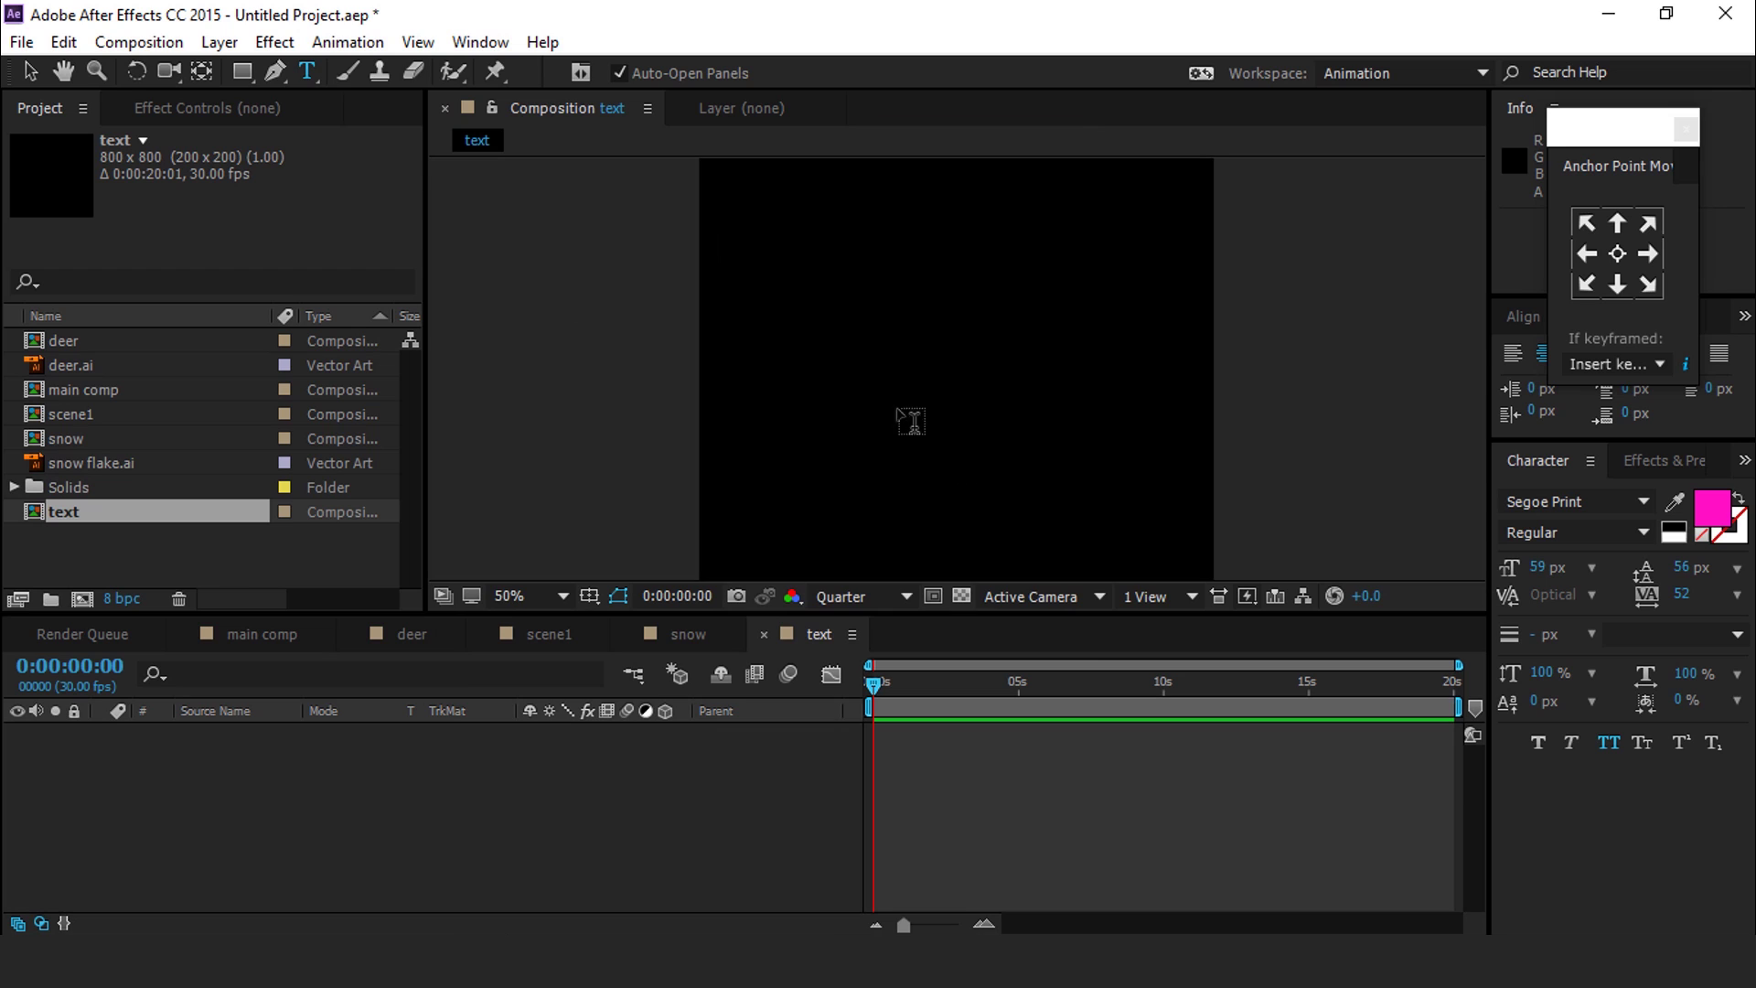
left_click(841, 353)
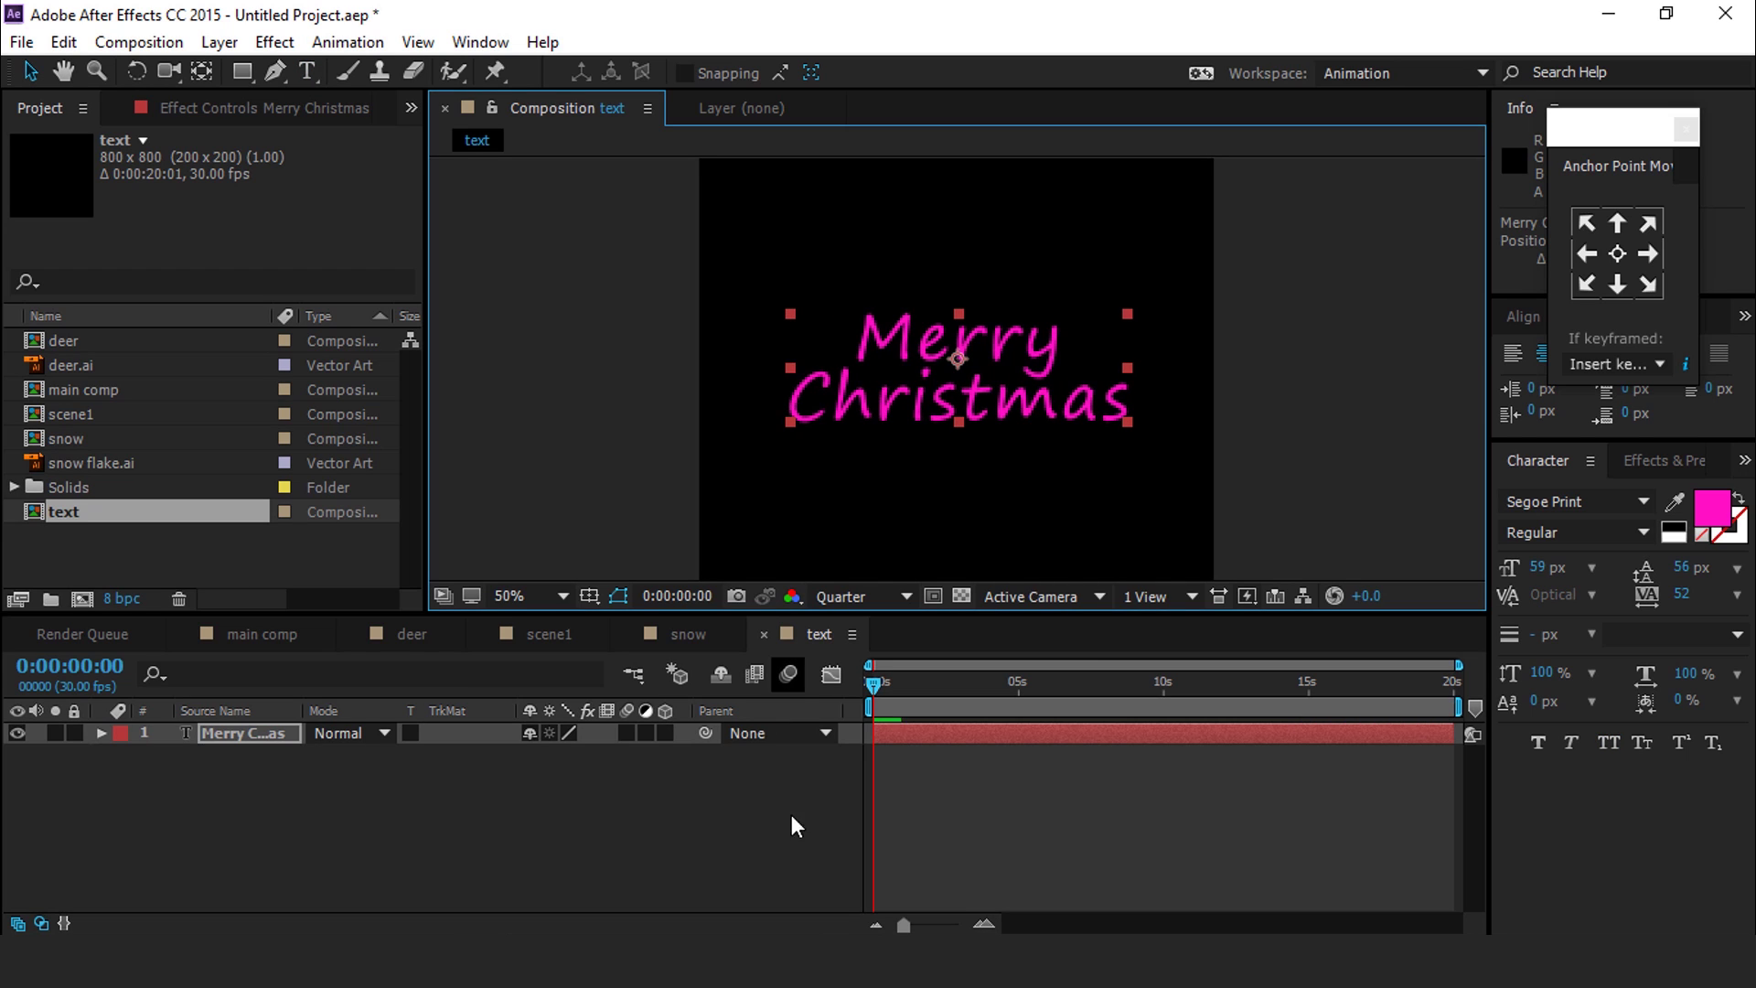
Add an Opacity text animator to the Merry Christmas layer and set its opacity to 0%
left_click(102, 732)
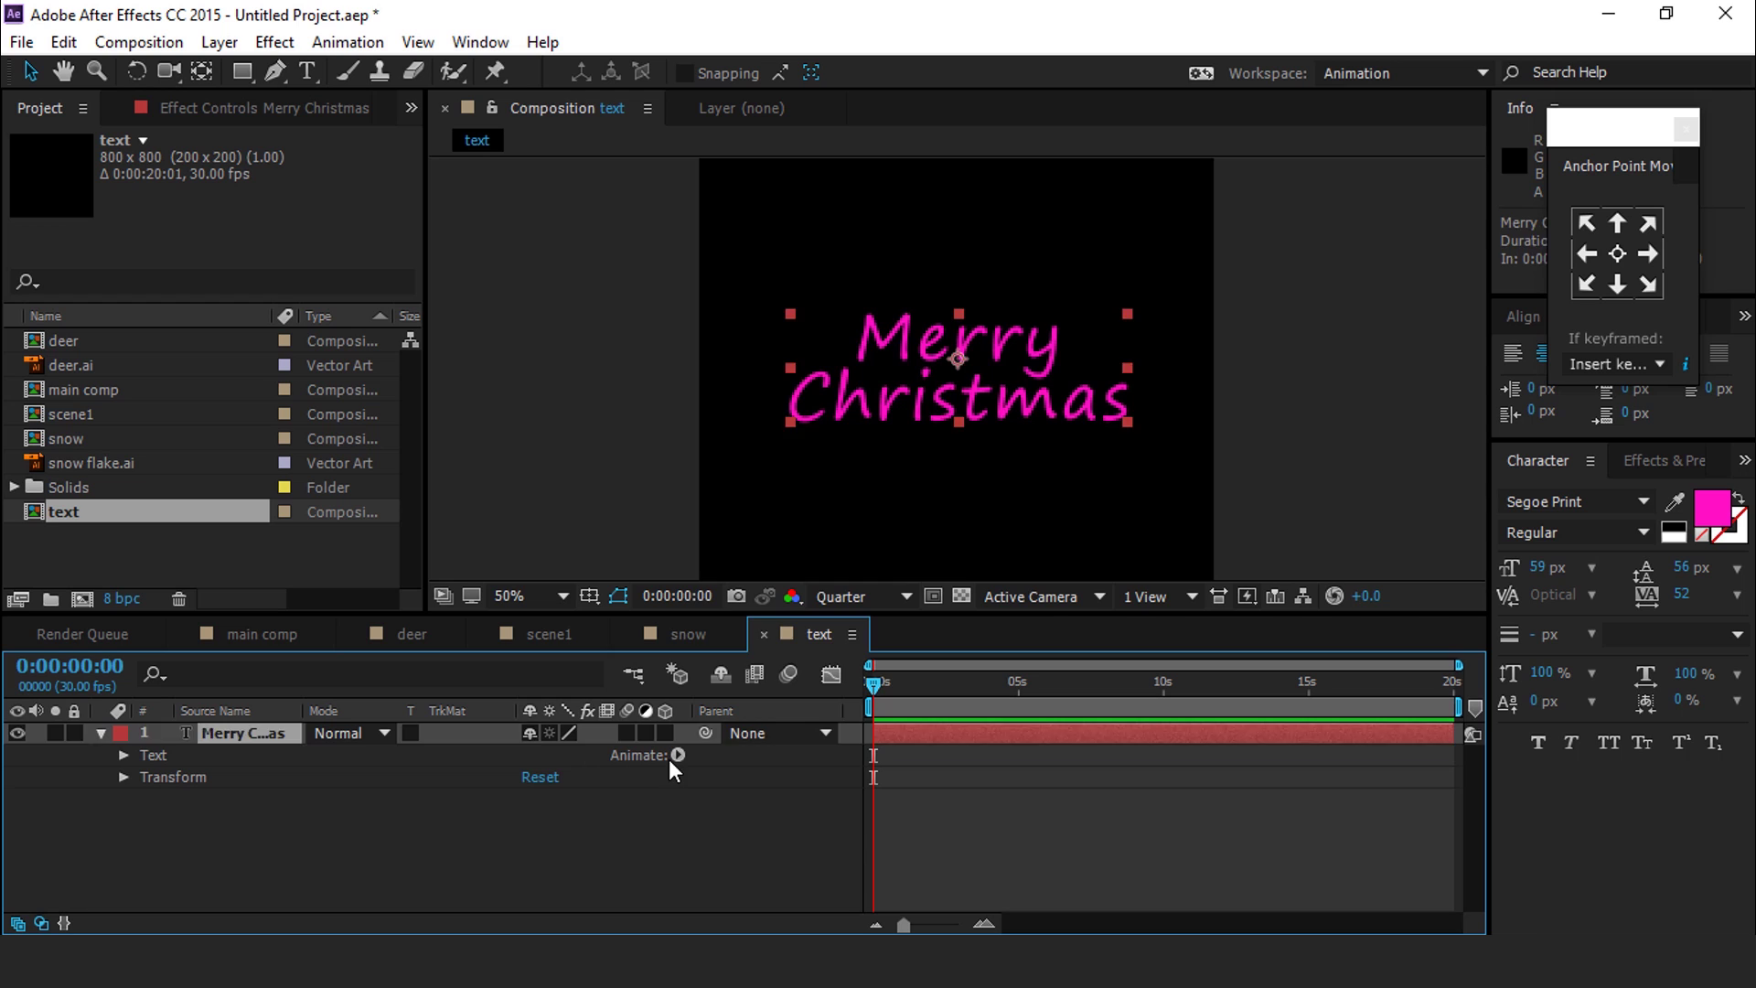
left_click(677, 755)
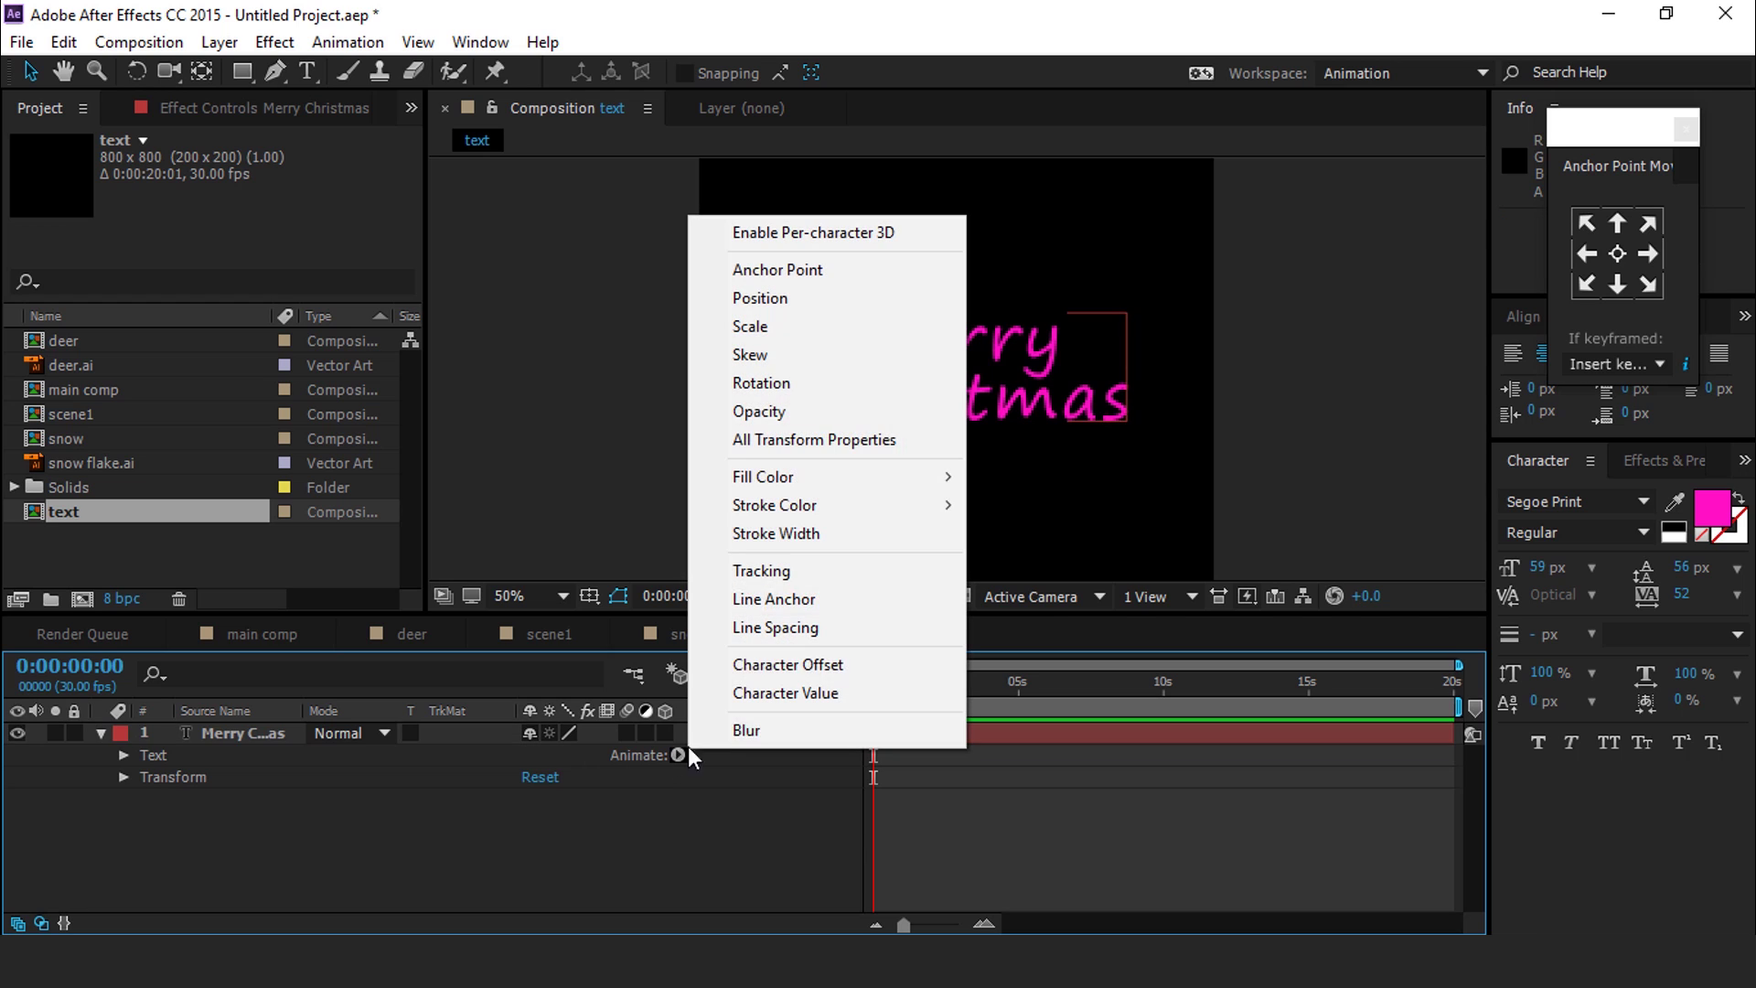
left_click(760, 412)
scroll(217, 885, "down", 1)
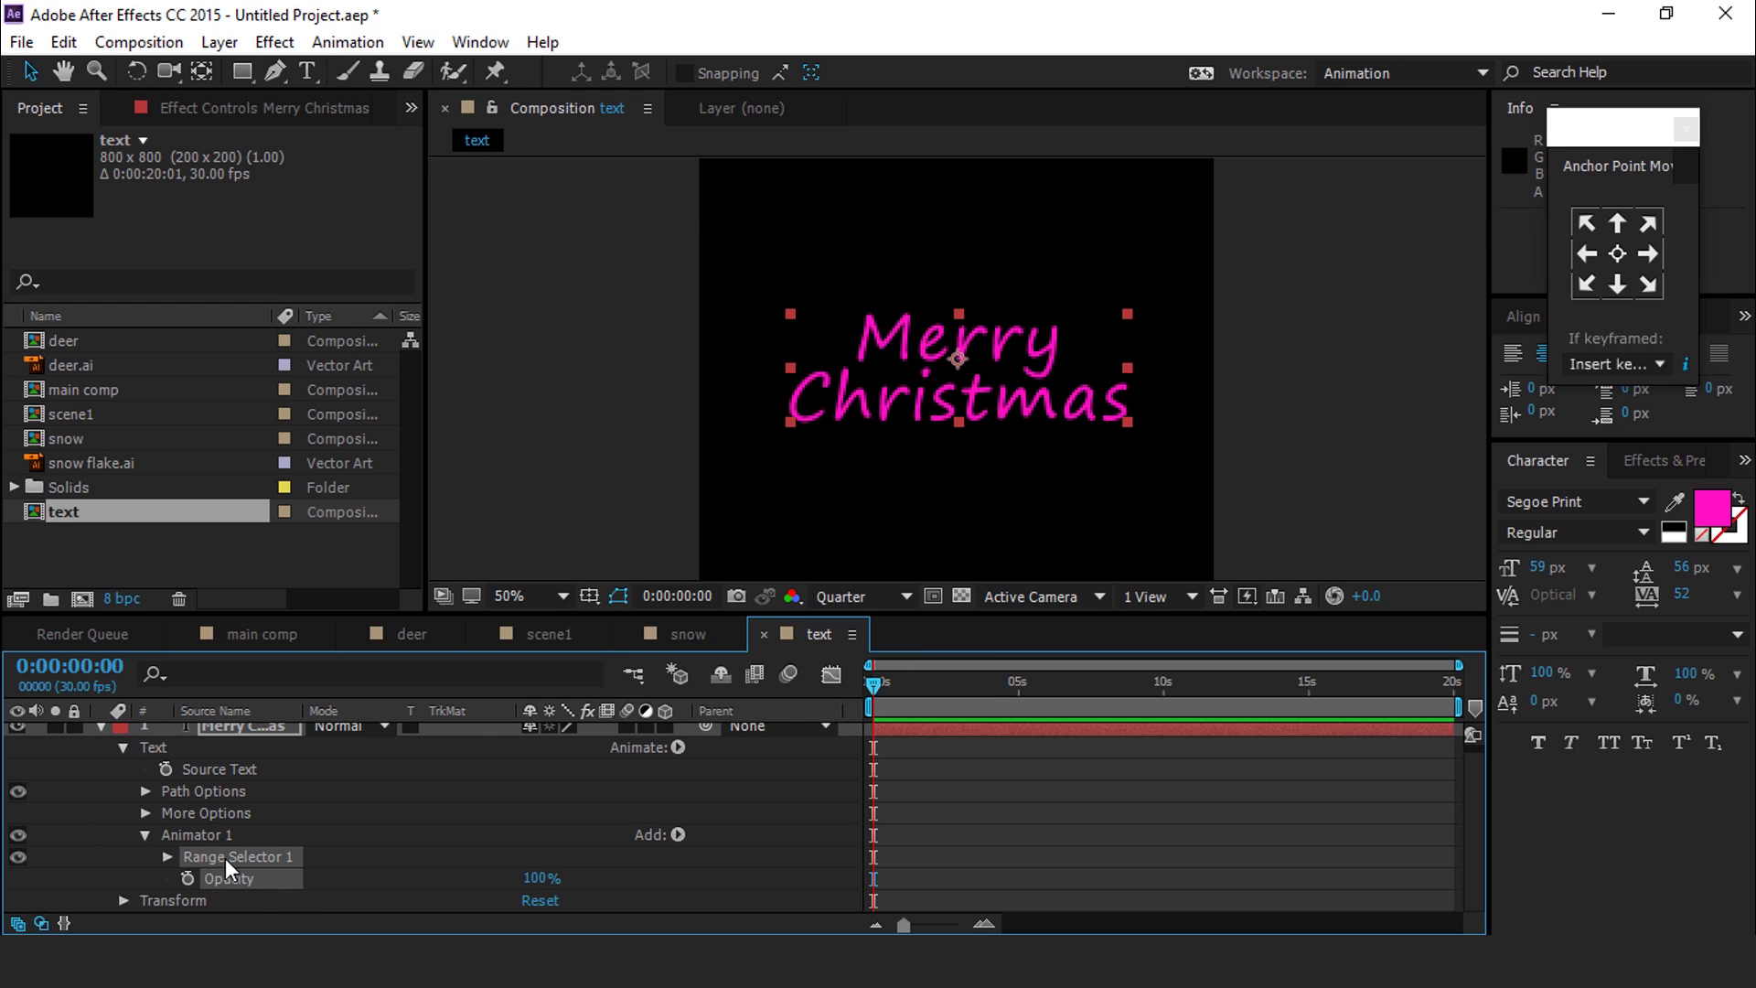
left_click_drag(485, 880, 176, 924)
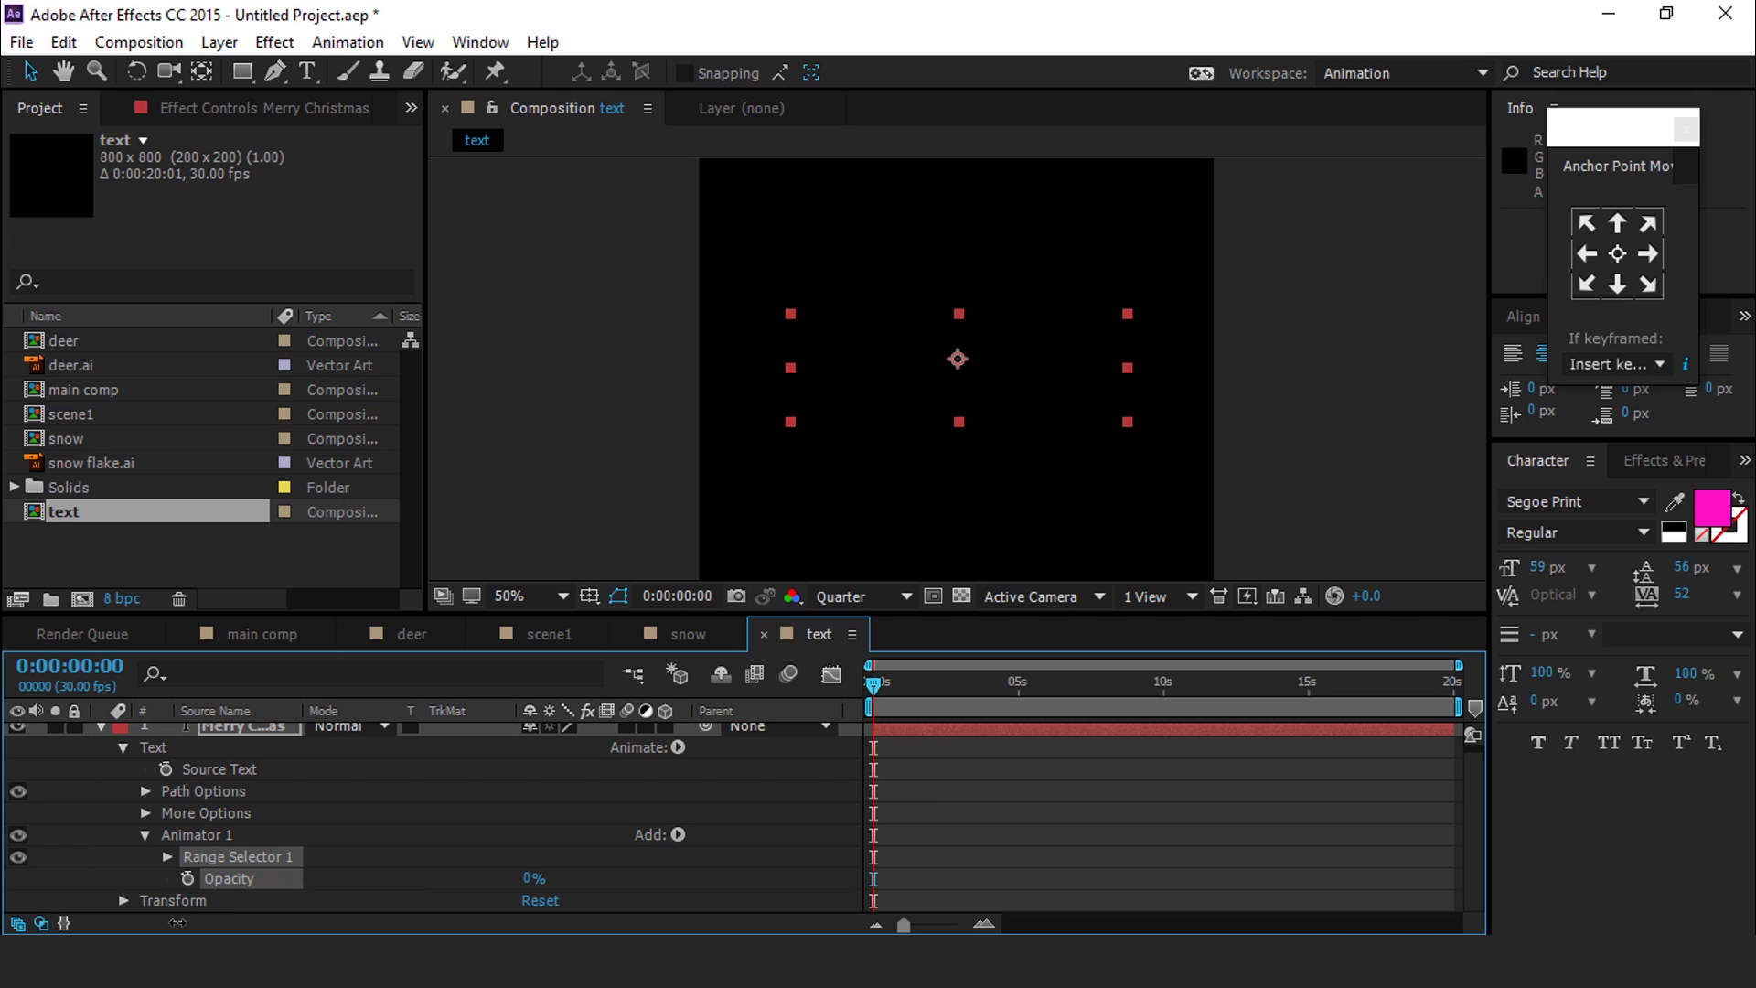
Keyframe the range selector's Start from 0% at 0:00:00:00 to 100% at 0:00:00:20
left_click(167, 857)
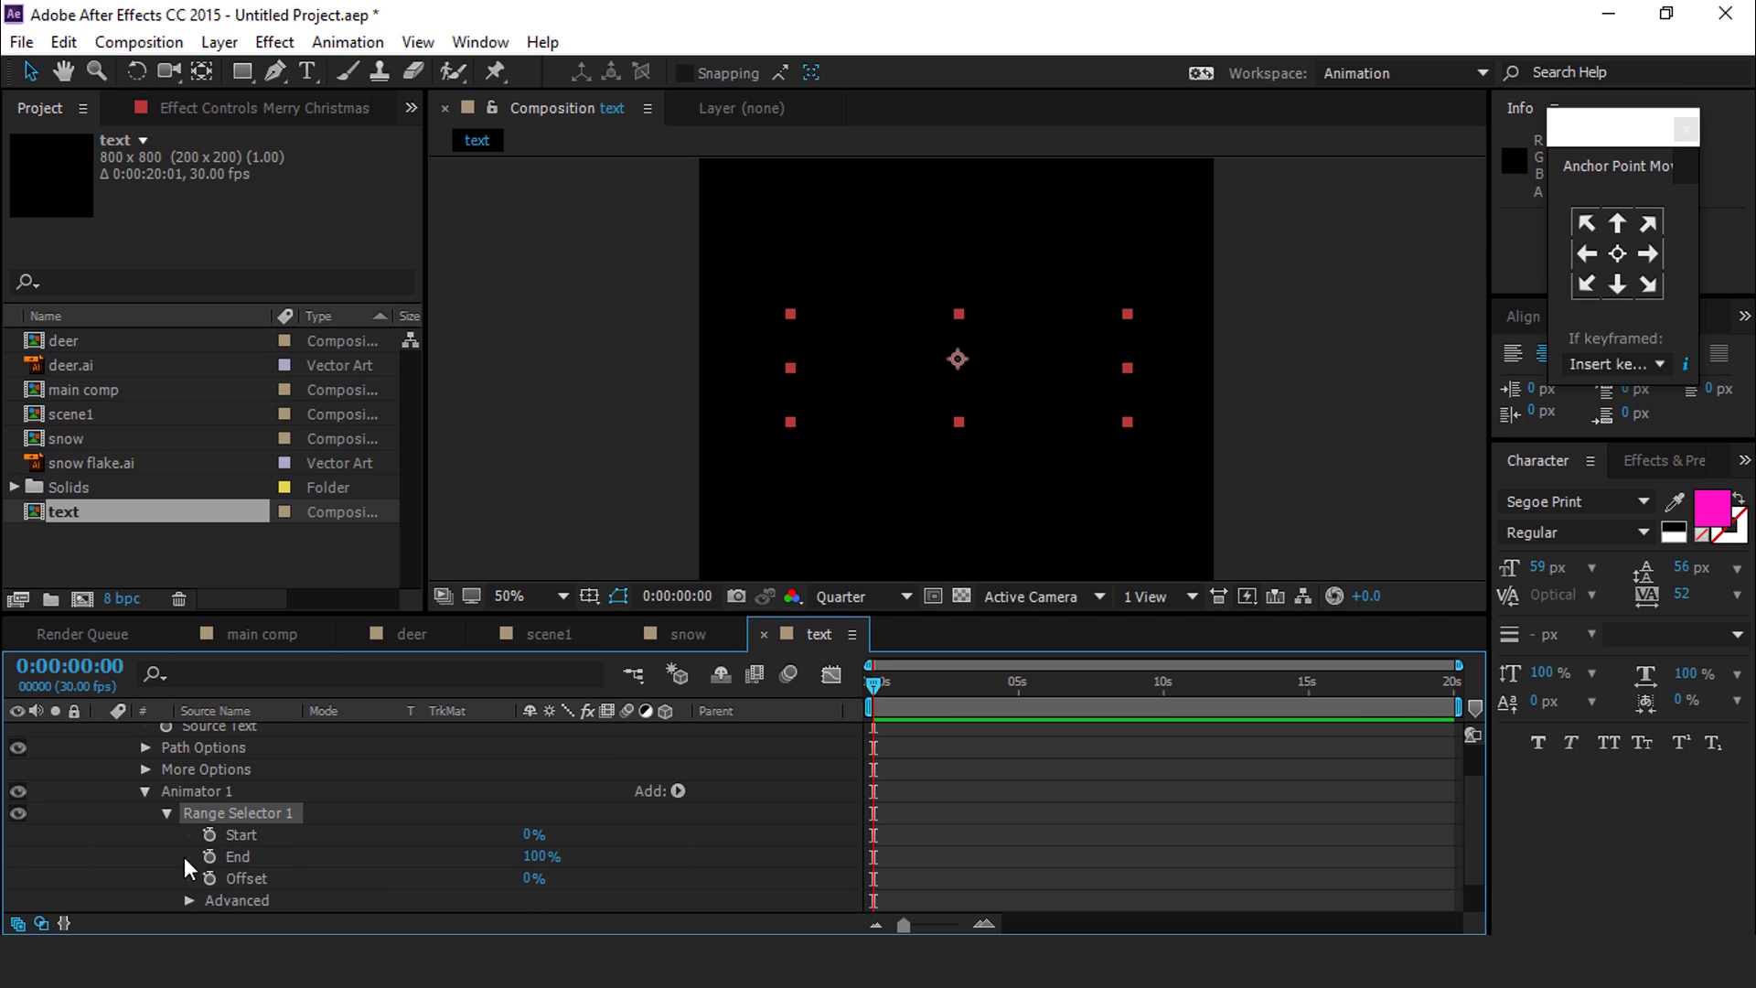
left_click(209, 835)
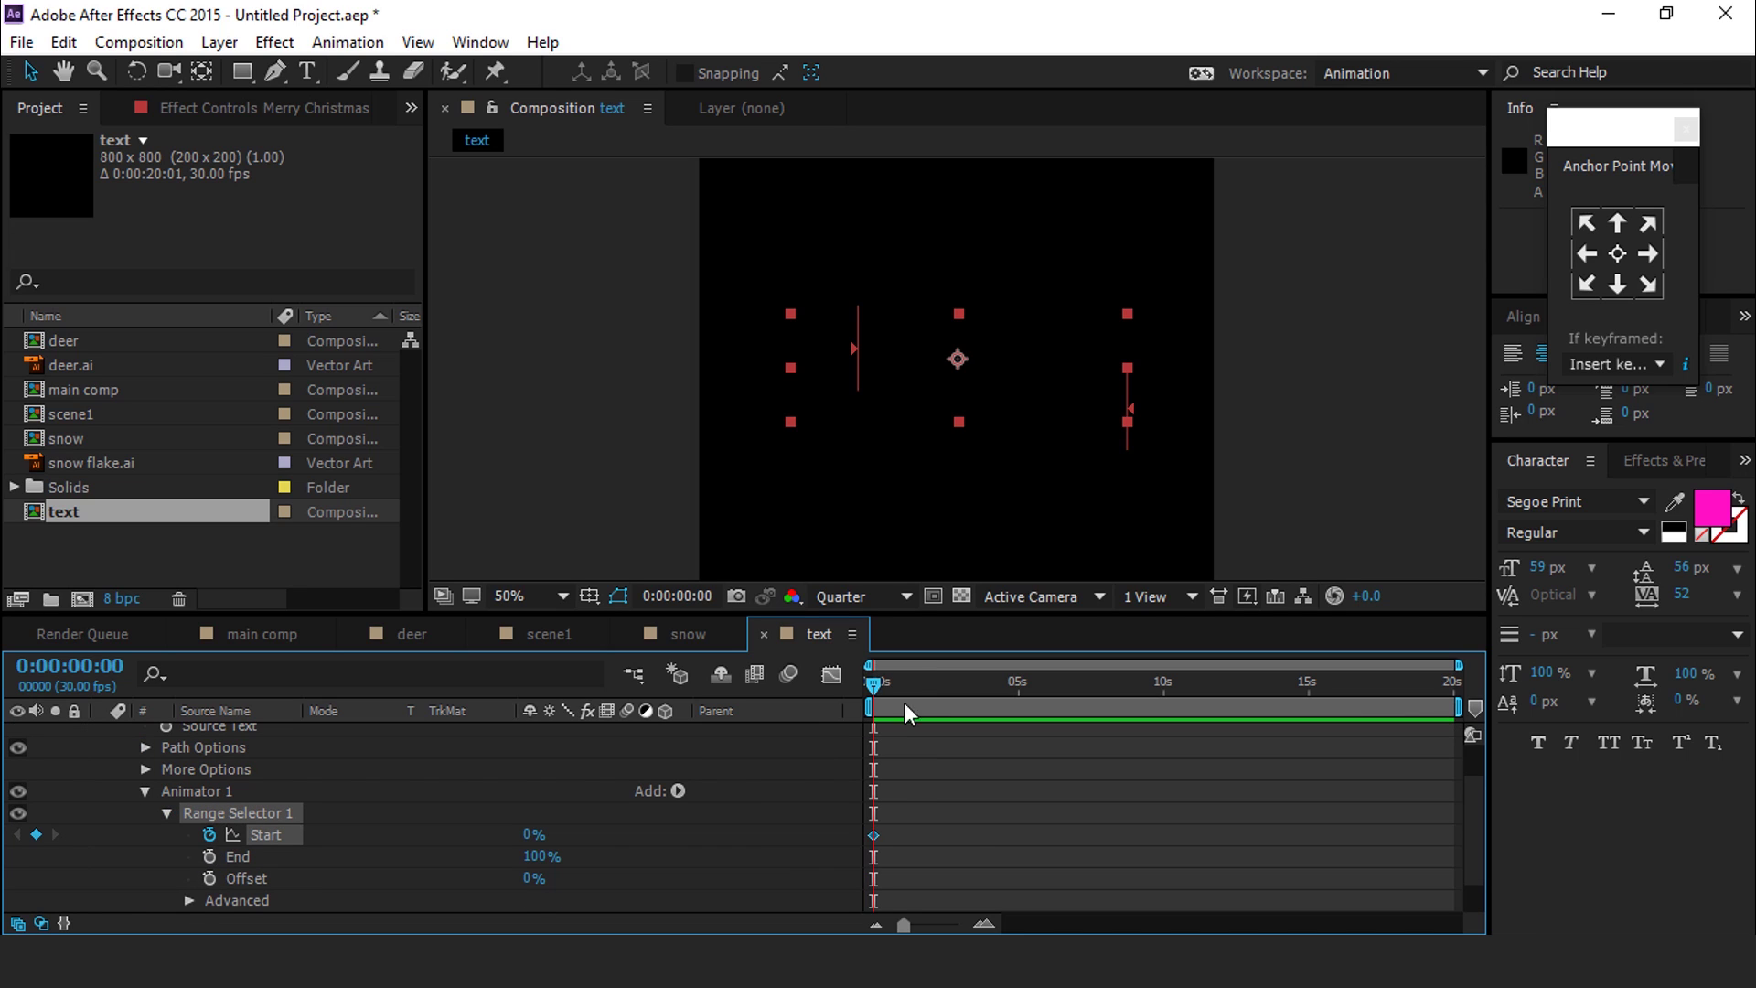
left_click(984, 924)
left_click(984, 924)
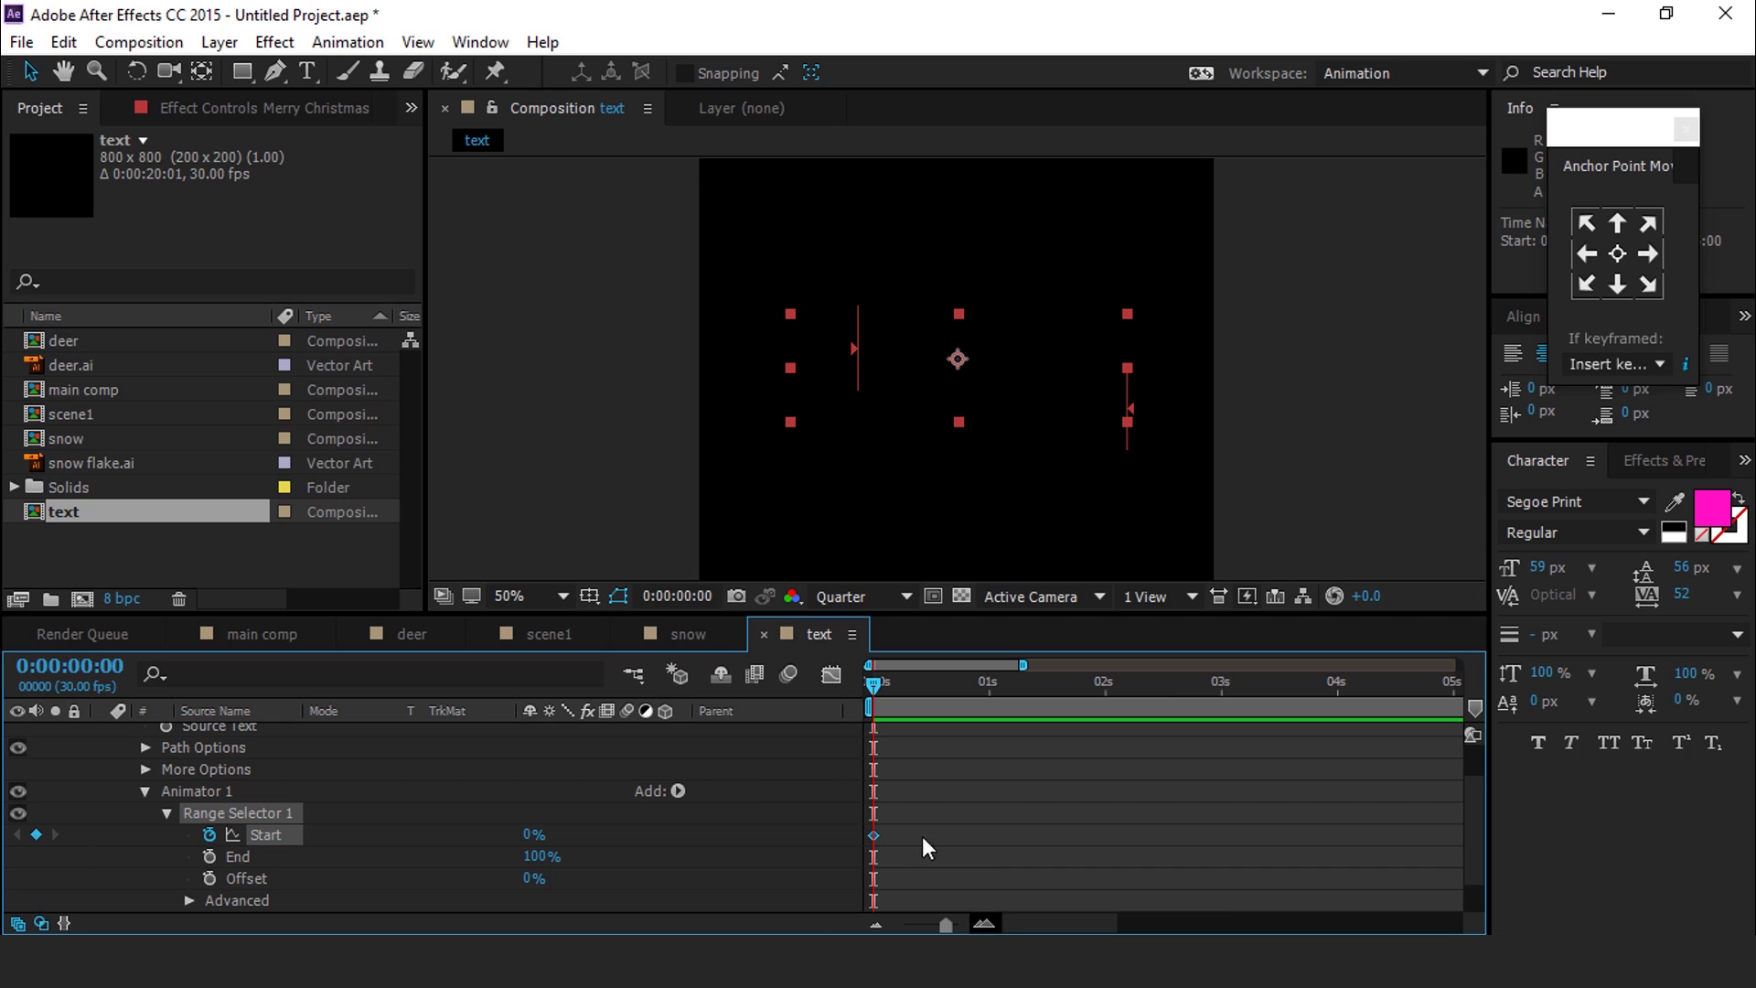
left_click_drag(960, 690, 952, 687)
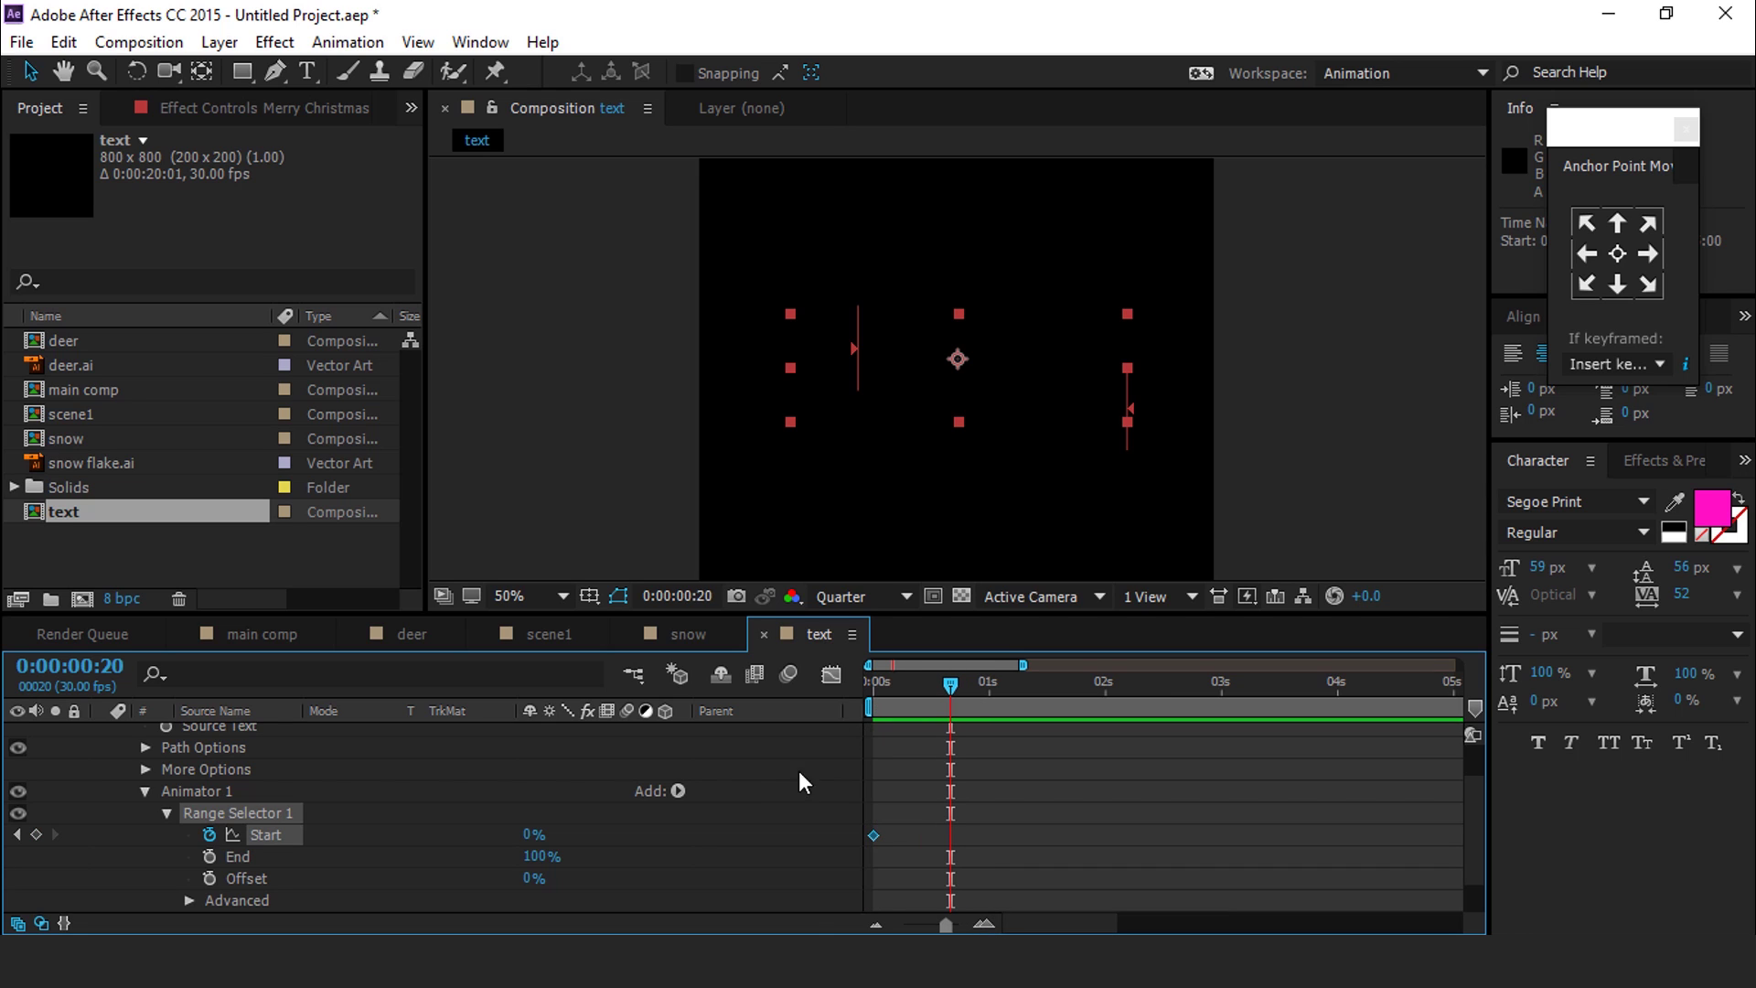
left_click_drag(529, 842, 1165, 847)
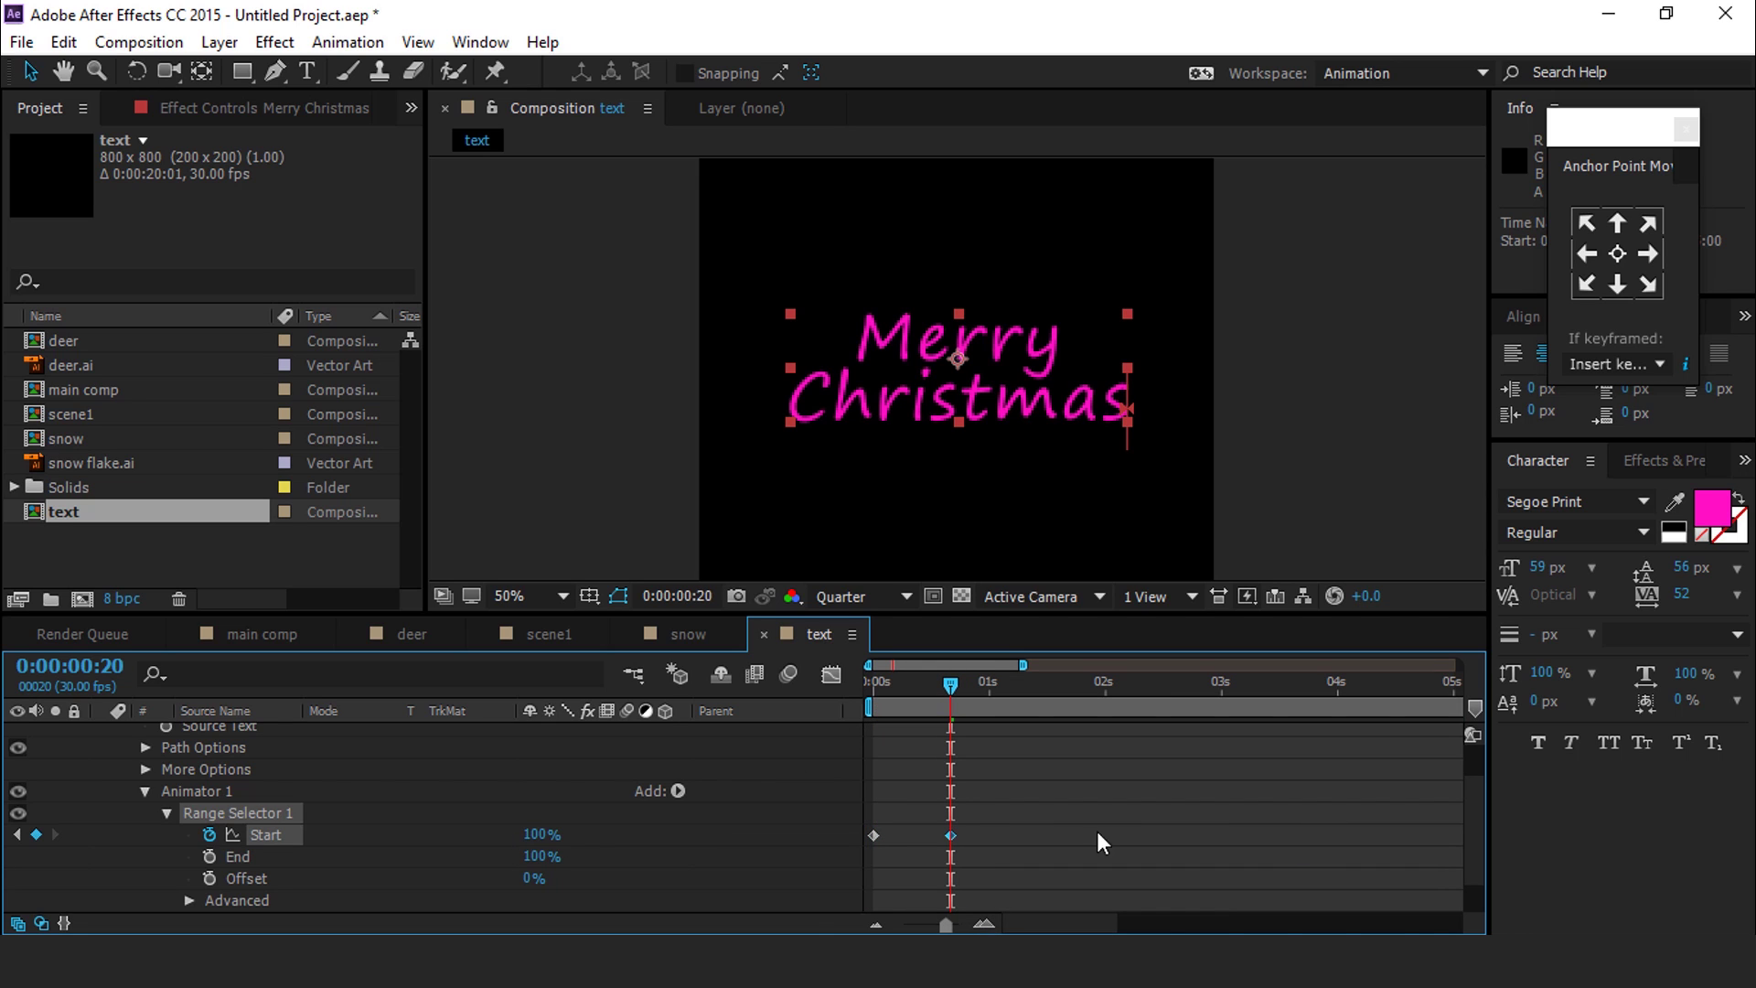
Turn on Randomize Order in the range selector's advanced options
scroll(275, 869, "down", 1)
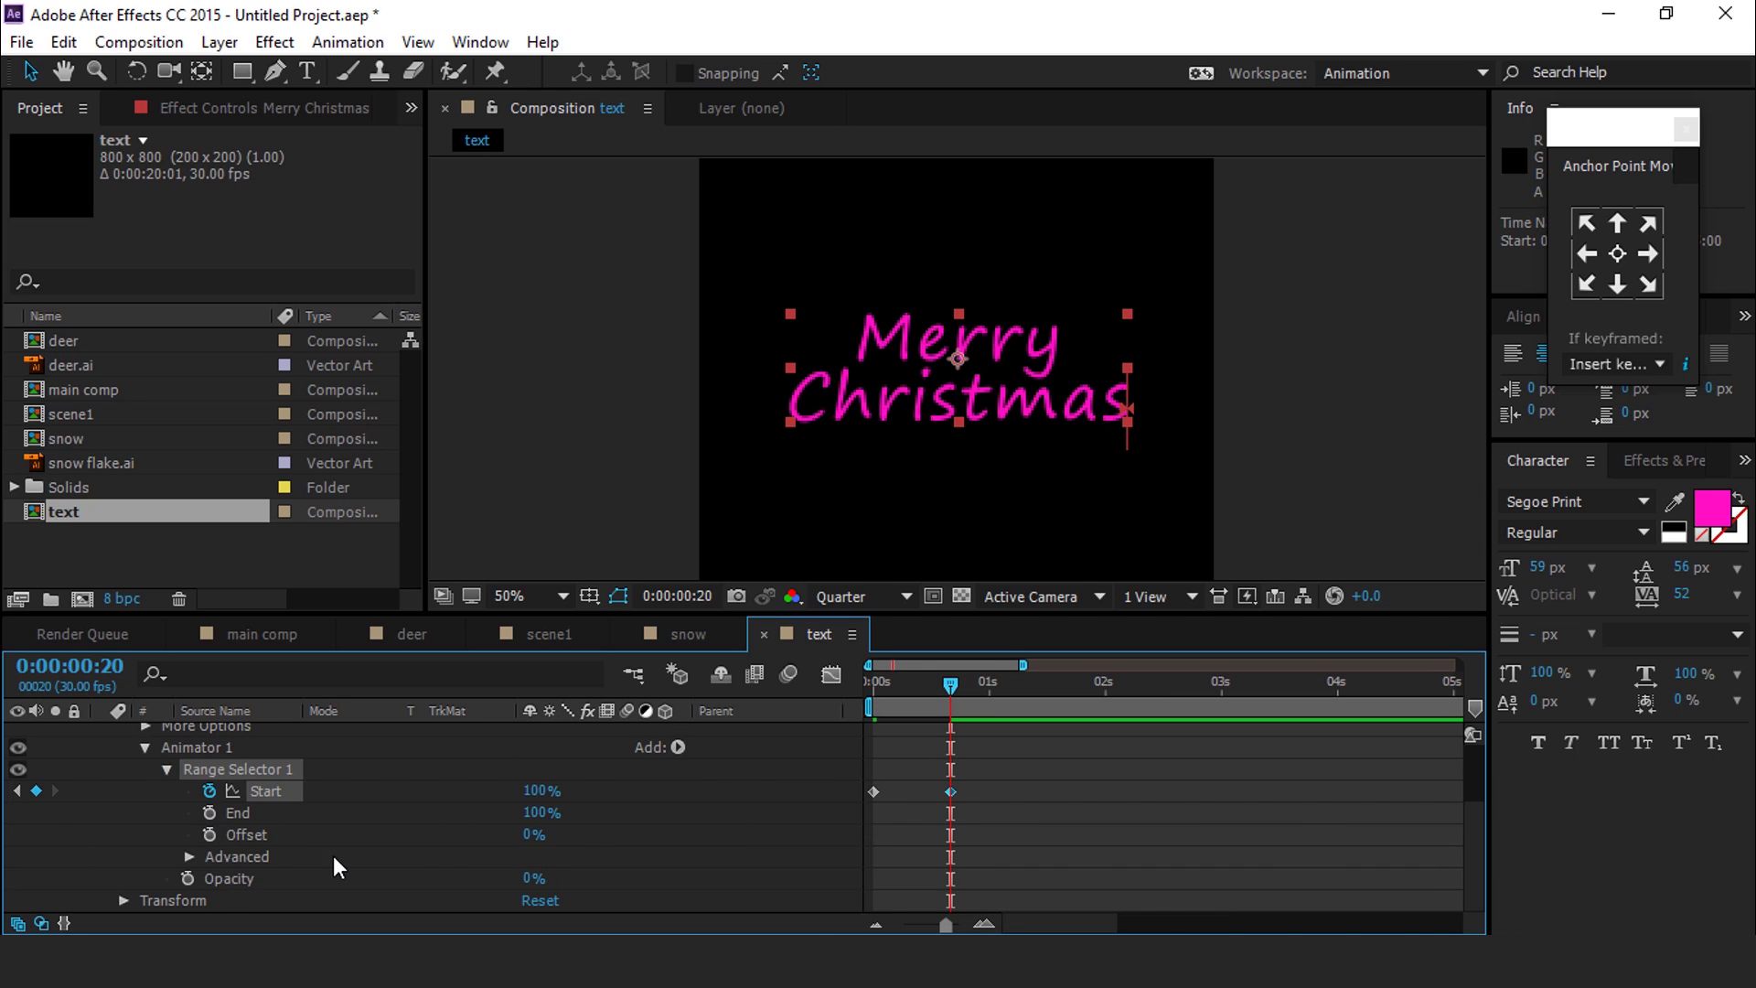
left_click(188, 857)
scroll(209, 853, "down", 3)
scroll(212, 853, "down", 2)
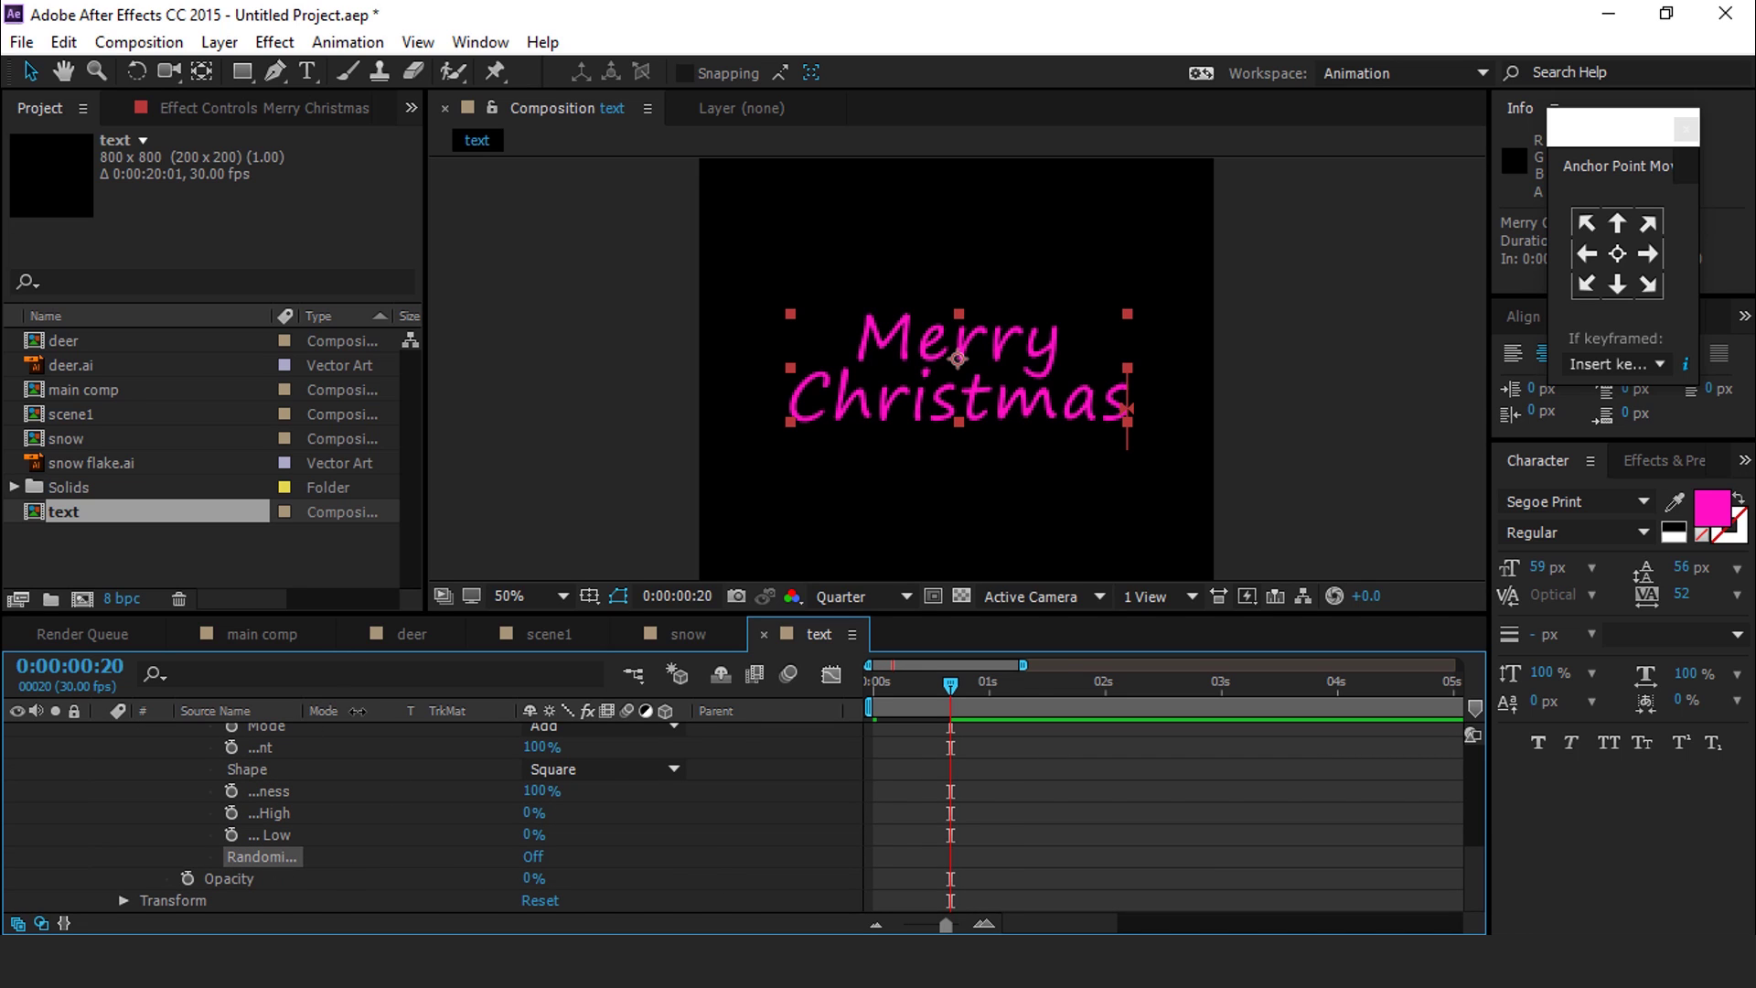
left_click_drag(356, 711, 364, 711)
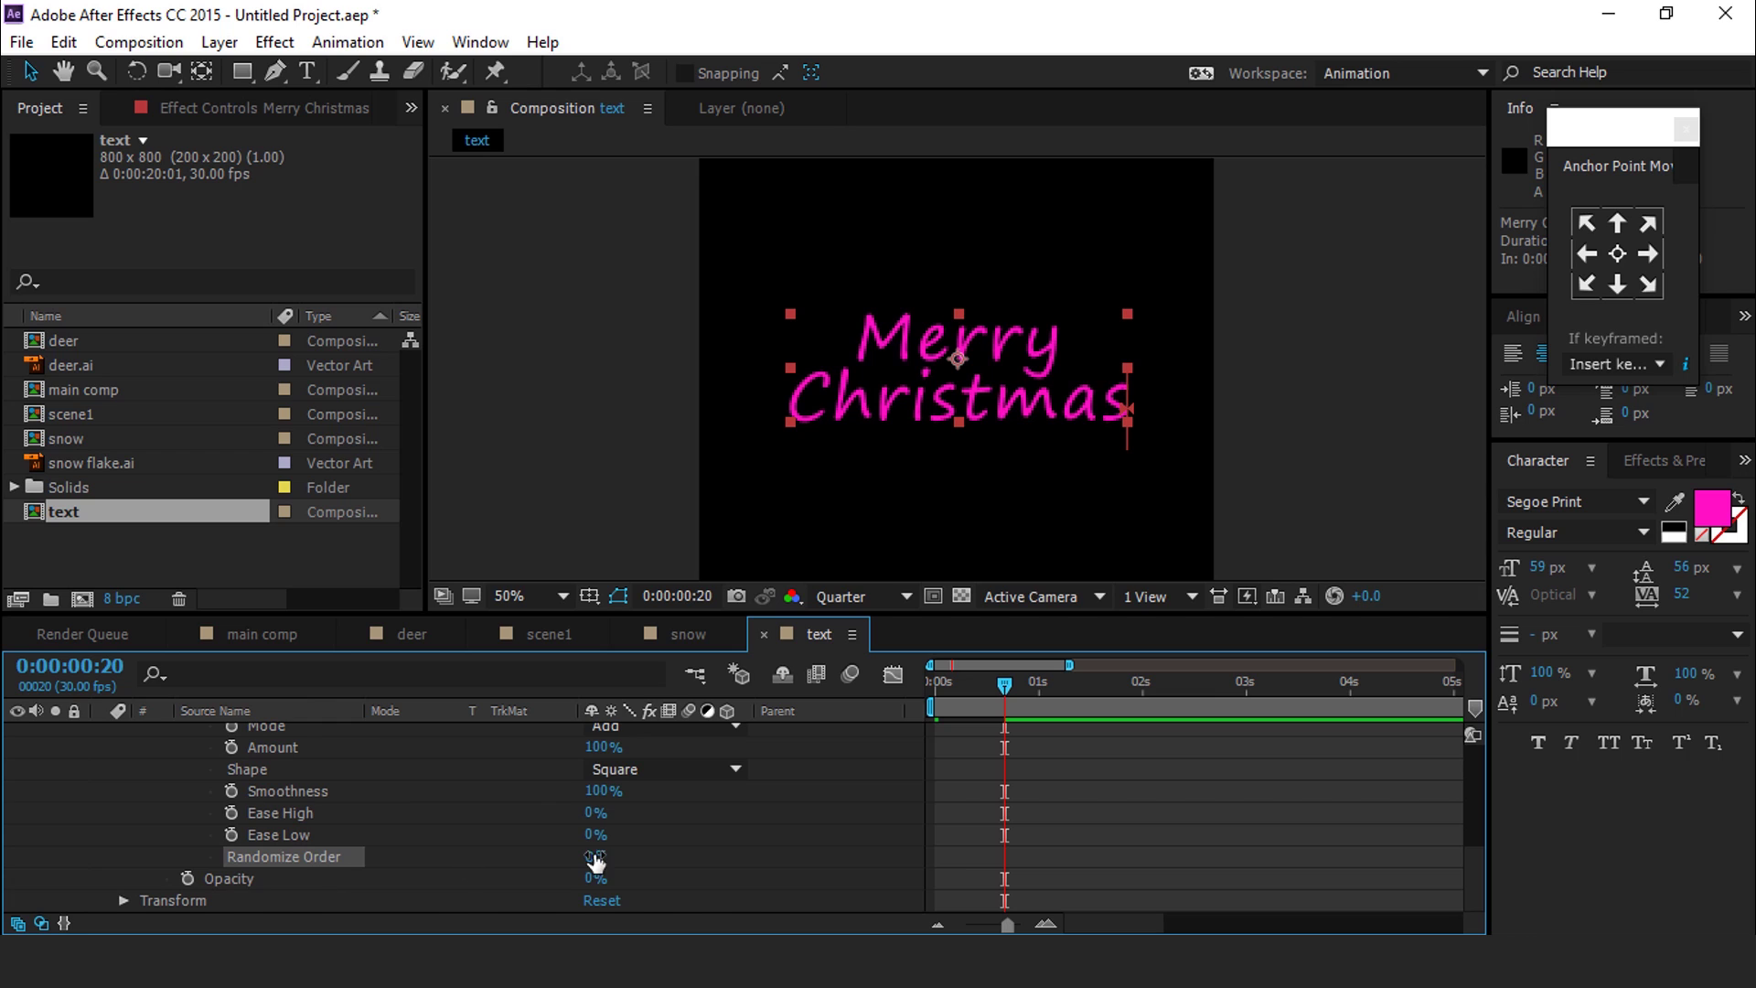
left_click(646, 856)
Preview the random letter reveal from the first frame and collapse the text layer's properties
left_click_drag(1006, 690, 877, 706)
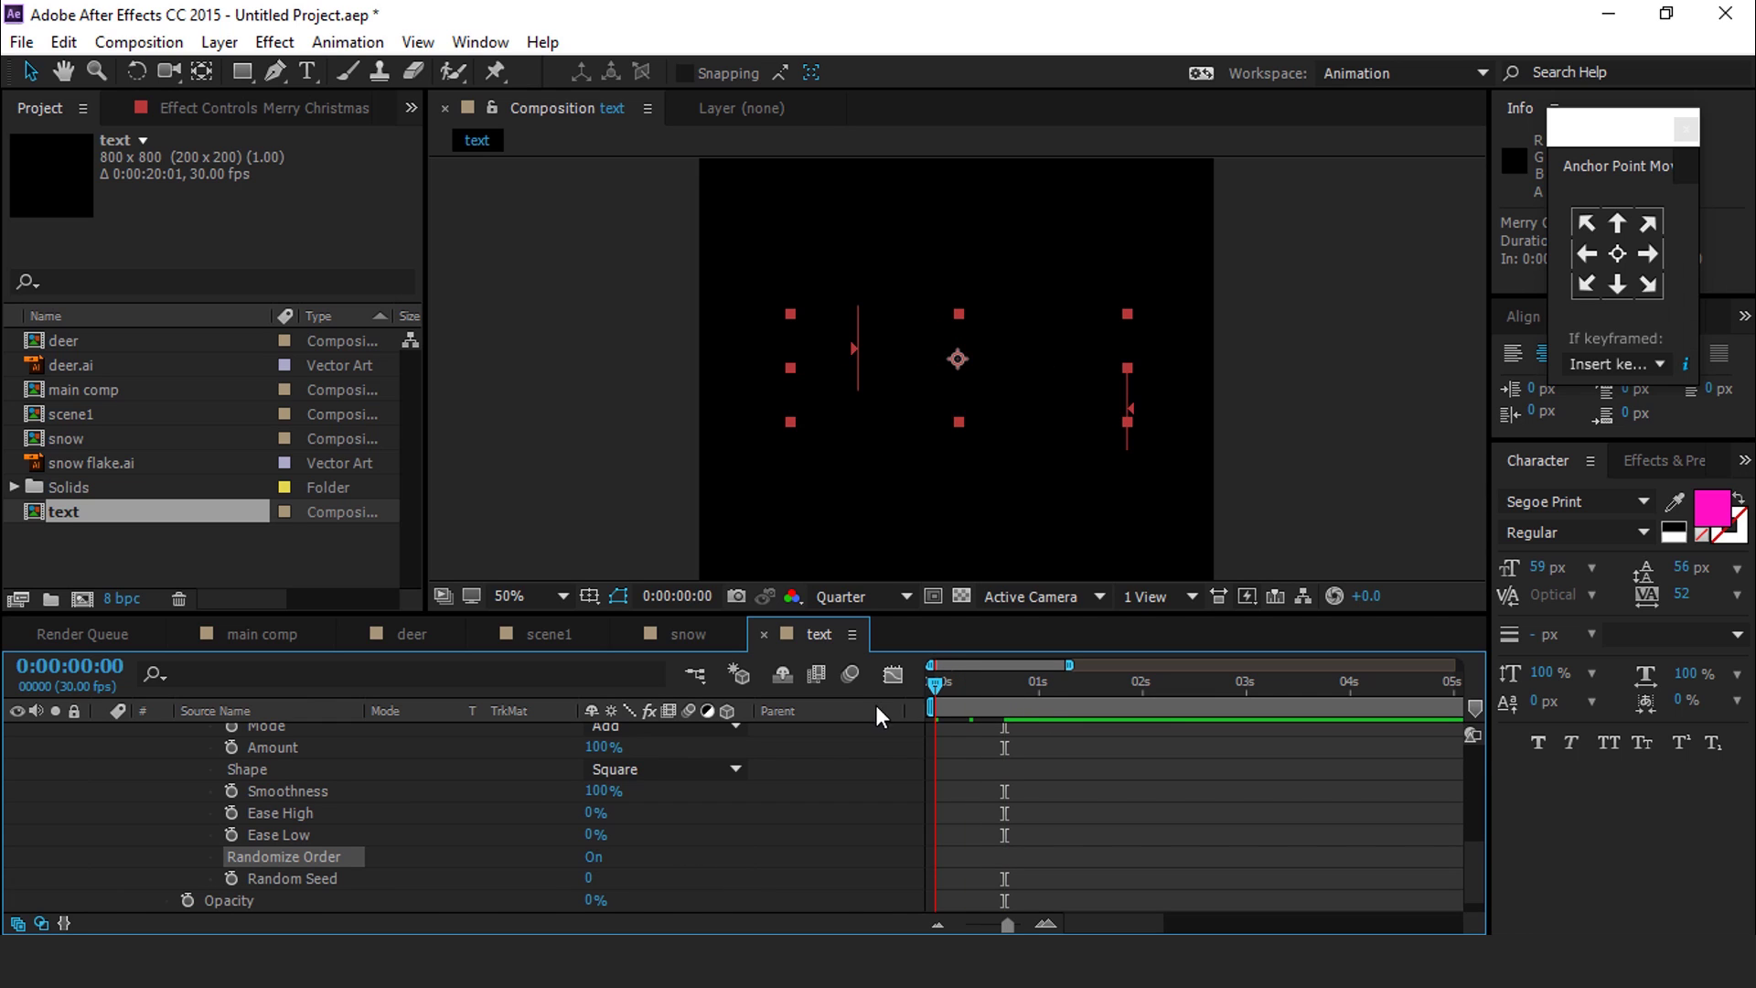
key("space")
left_click(1013, 676)
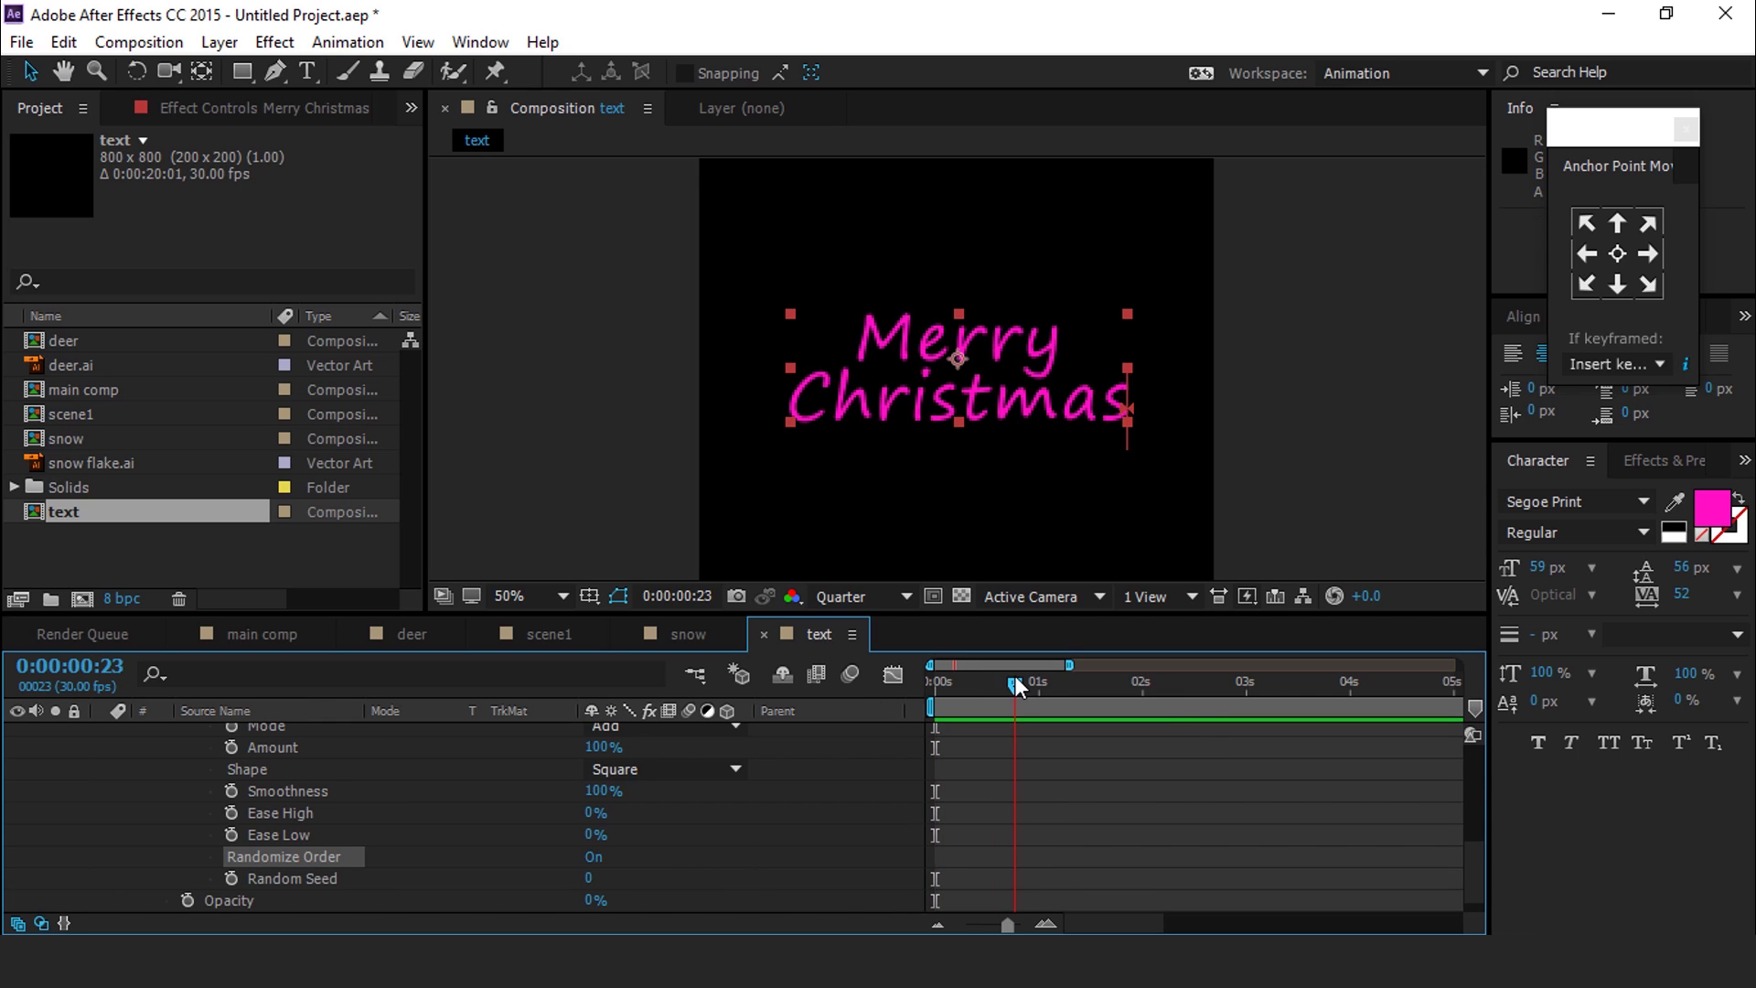
scroll(215, 847, "up", 5)
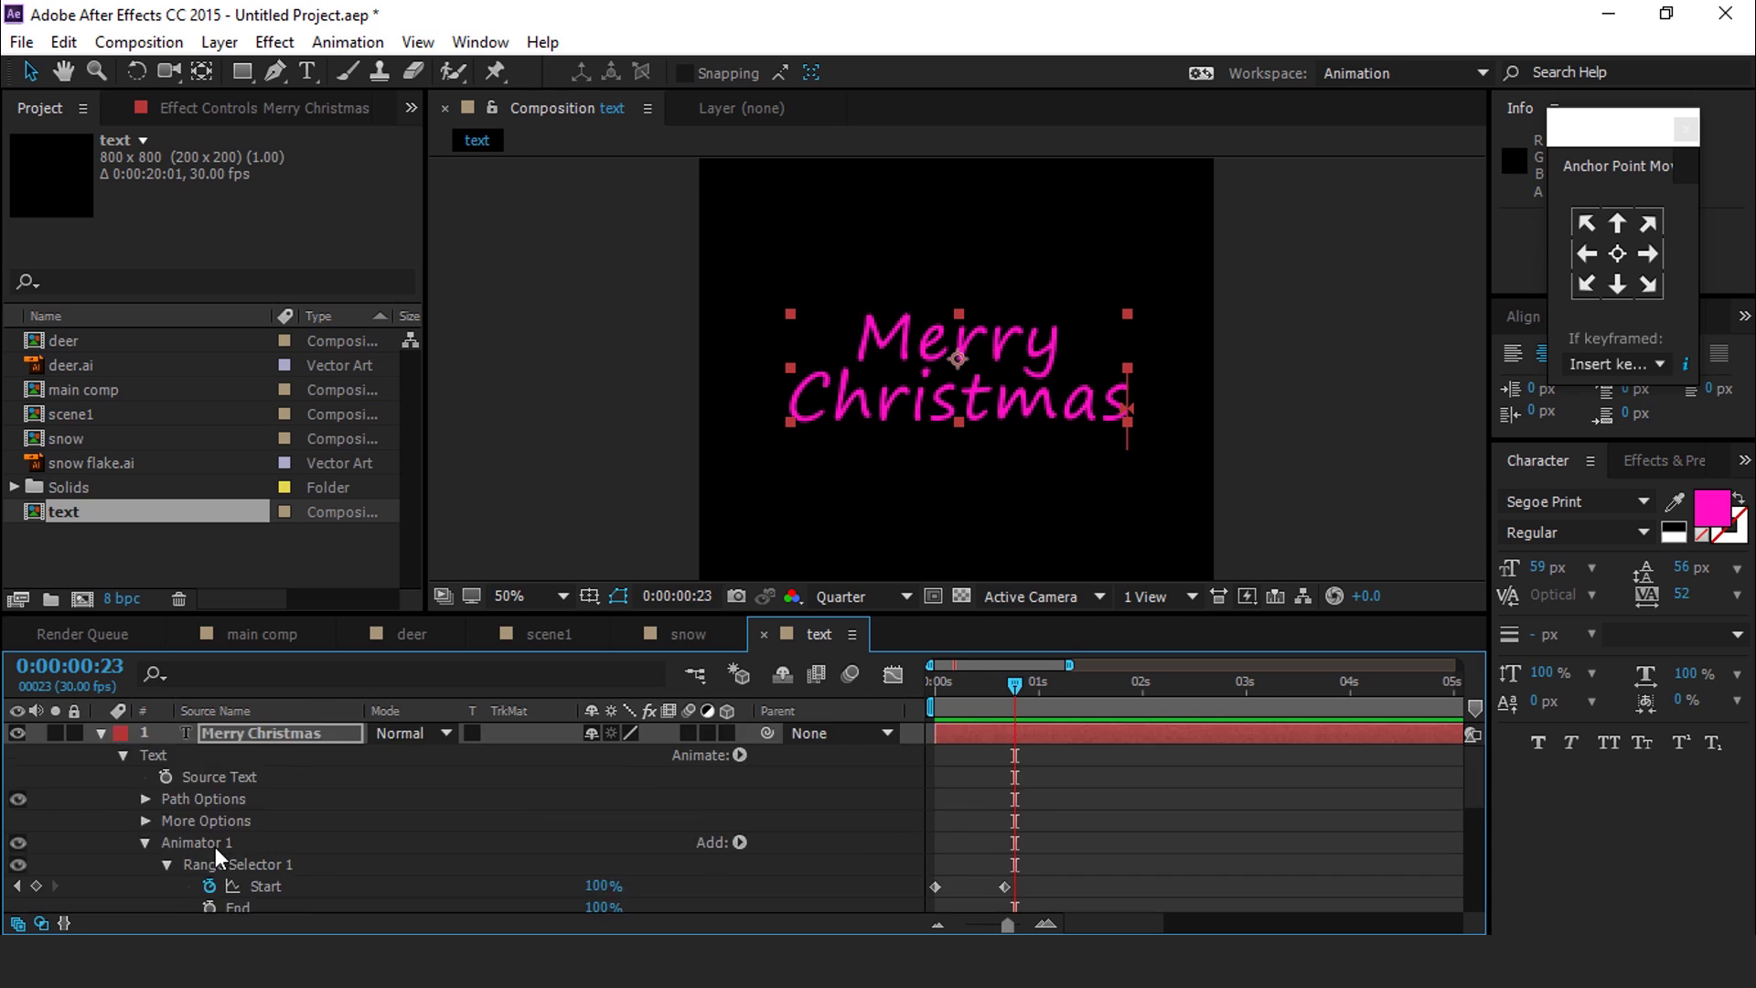
left_click(100, 733)
left_click(1123, 811)
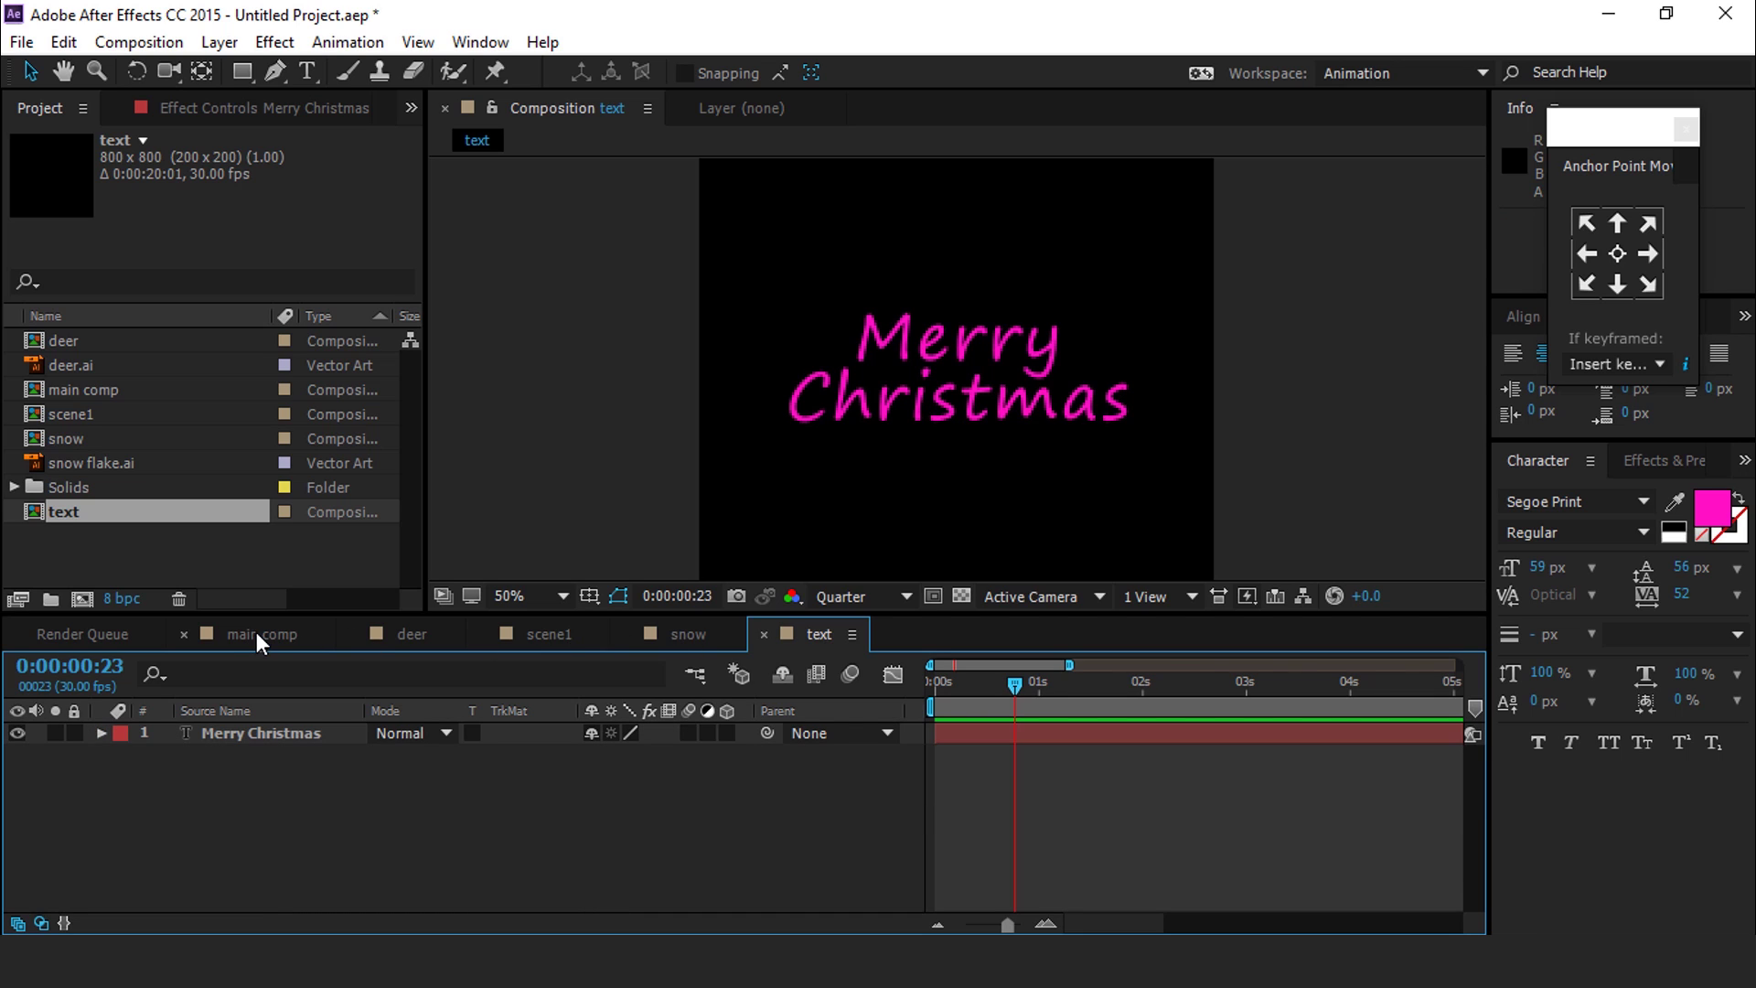
Add the text composition to scene1 as the top layer, centred between the deer and slightly enlarged
left_click(561, 633)
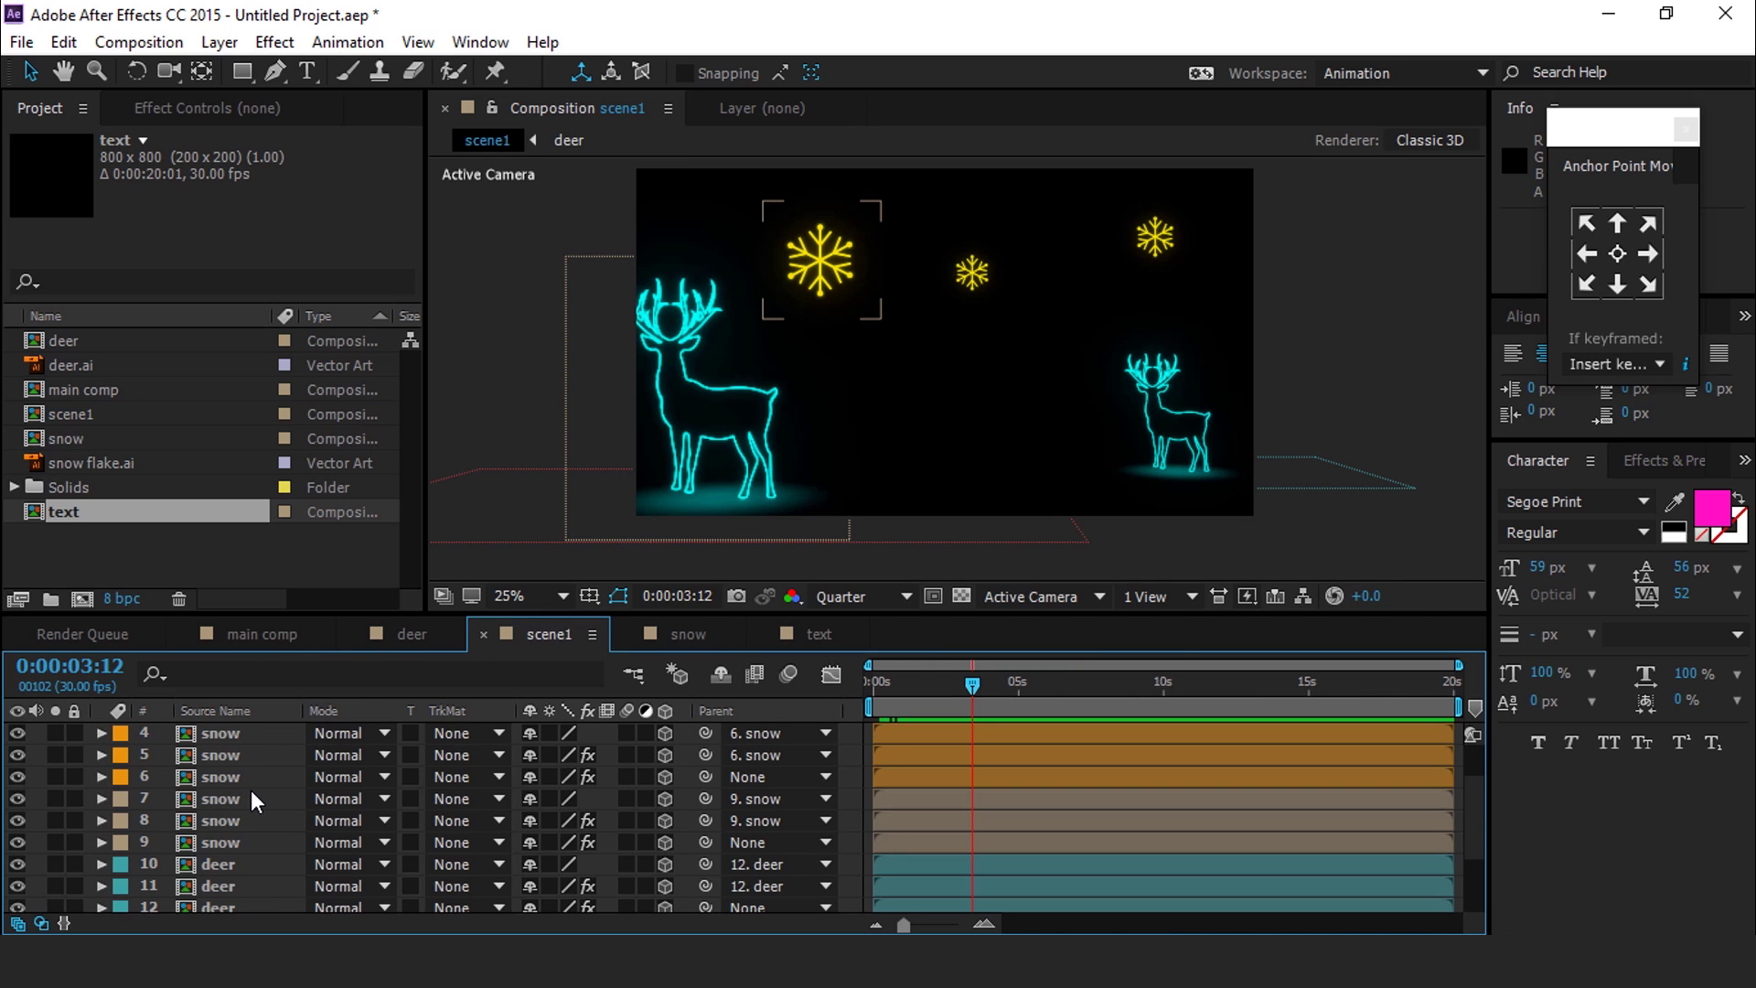
left_click(101, 536)
left_click(26, 514)
left_click_drag(29, 513, 221, 732)
left_click(984, 364)
left_click_drag(983, 364, 999, 355)
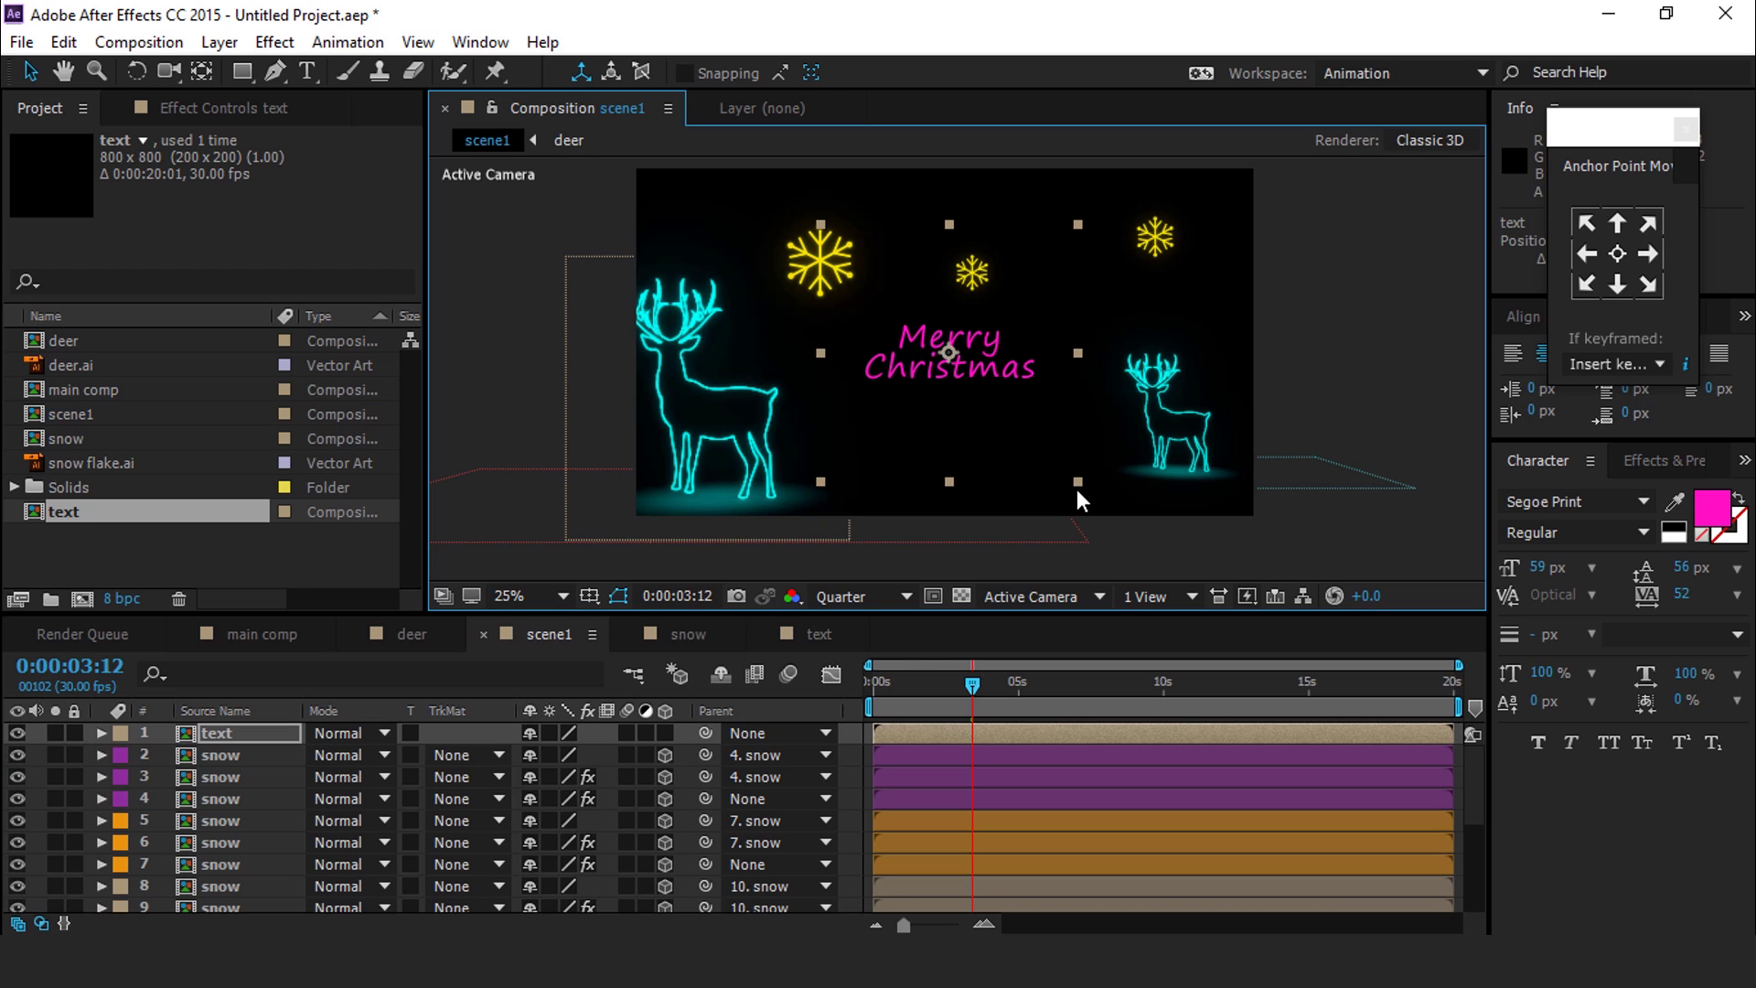
left_click_drag(1077, 481, 1139, 510)
Duplicate the text layer in scene1 and apply a Glow with radius 35 and intensity 0.5 to the lower copy
left_click(221, 734)
key("ctrl+d")
left_click(254, 755)
key("ctrl+space")
type("glow")
key("Return")
left_click(251, 228)
type("35")
left_click(245, 249)
type("0.5")
key("Return")
Duplicate the Glow effect on the lower text layer
left_click(74, 162)
key("ctrl+d")
left_click(242, 305)
left_click(14, 239)
Duplicate the glowing text layer and delete both Glow effects from the lower copy
left_click(238, 755)
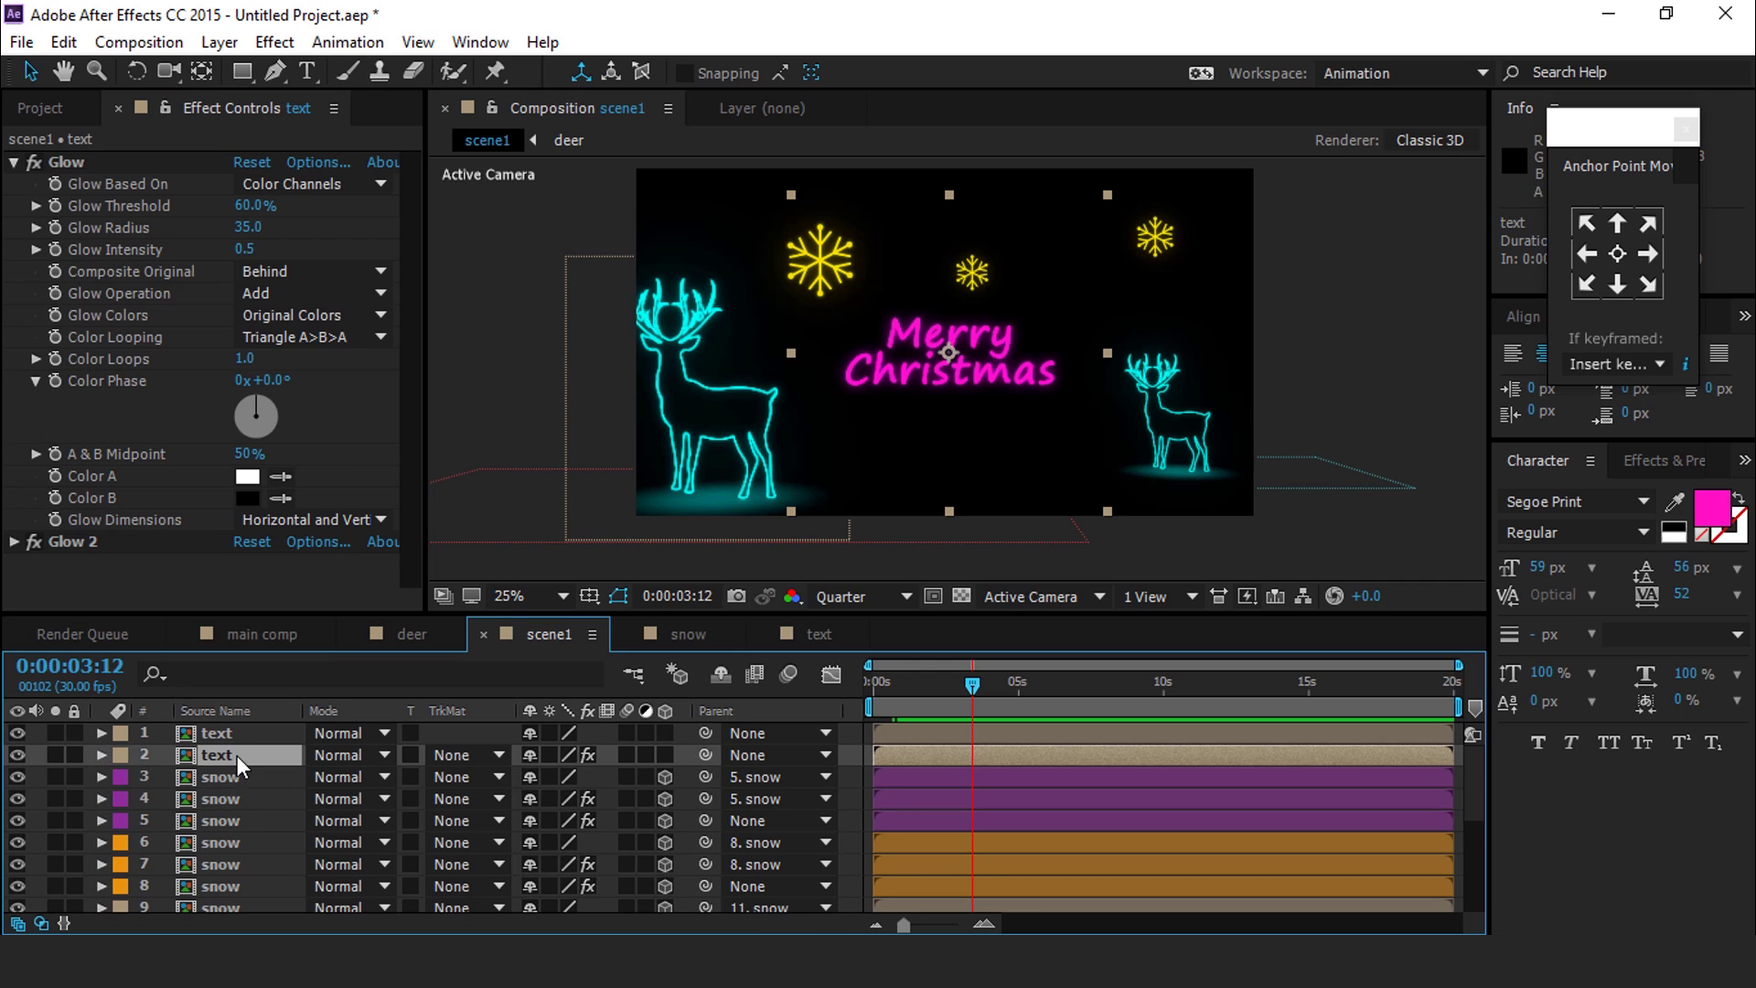
key("ctrl+d")
left_click(210, 777)
left_click(84, 161)
key("Delete")
left_click(84, 161)
key("Delete")
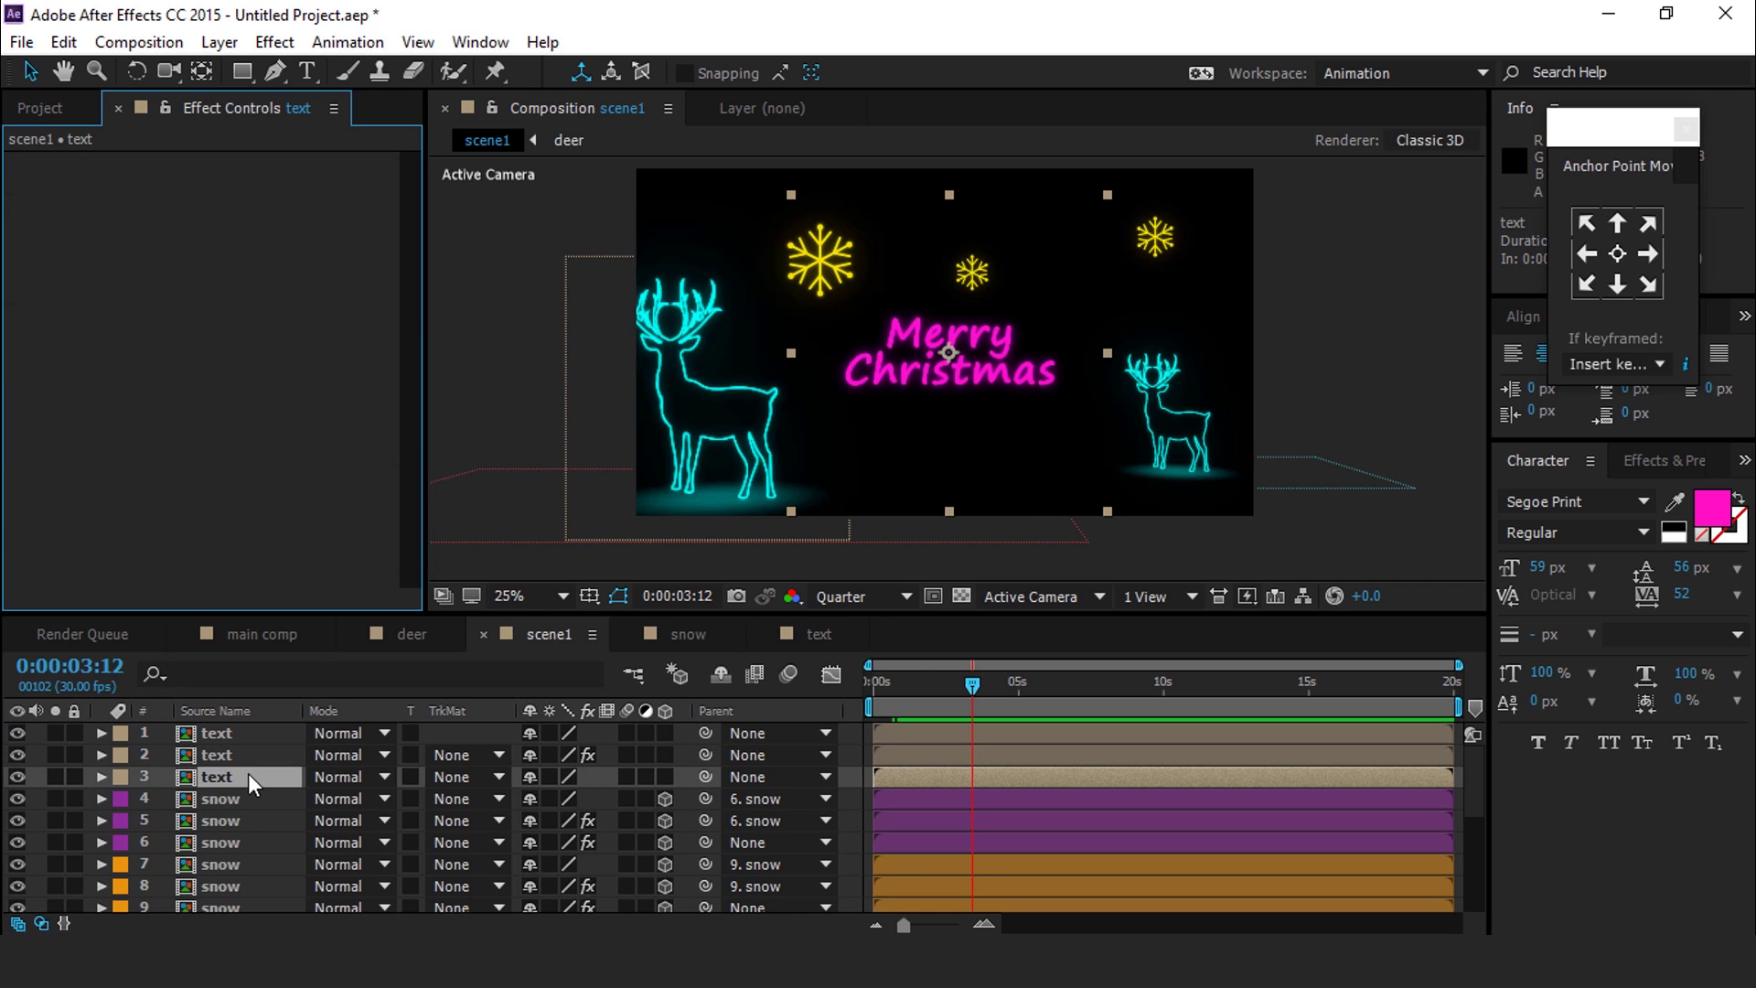
Apply a Fast Blur with a blurriness of 300 to the lowest text layer
key("ctrl+space")
type("fa")
key("Return")
left_click(242, 183)
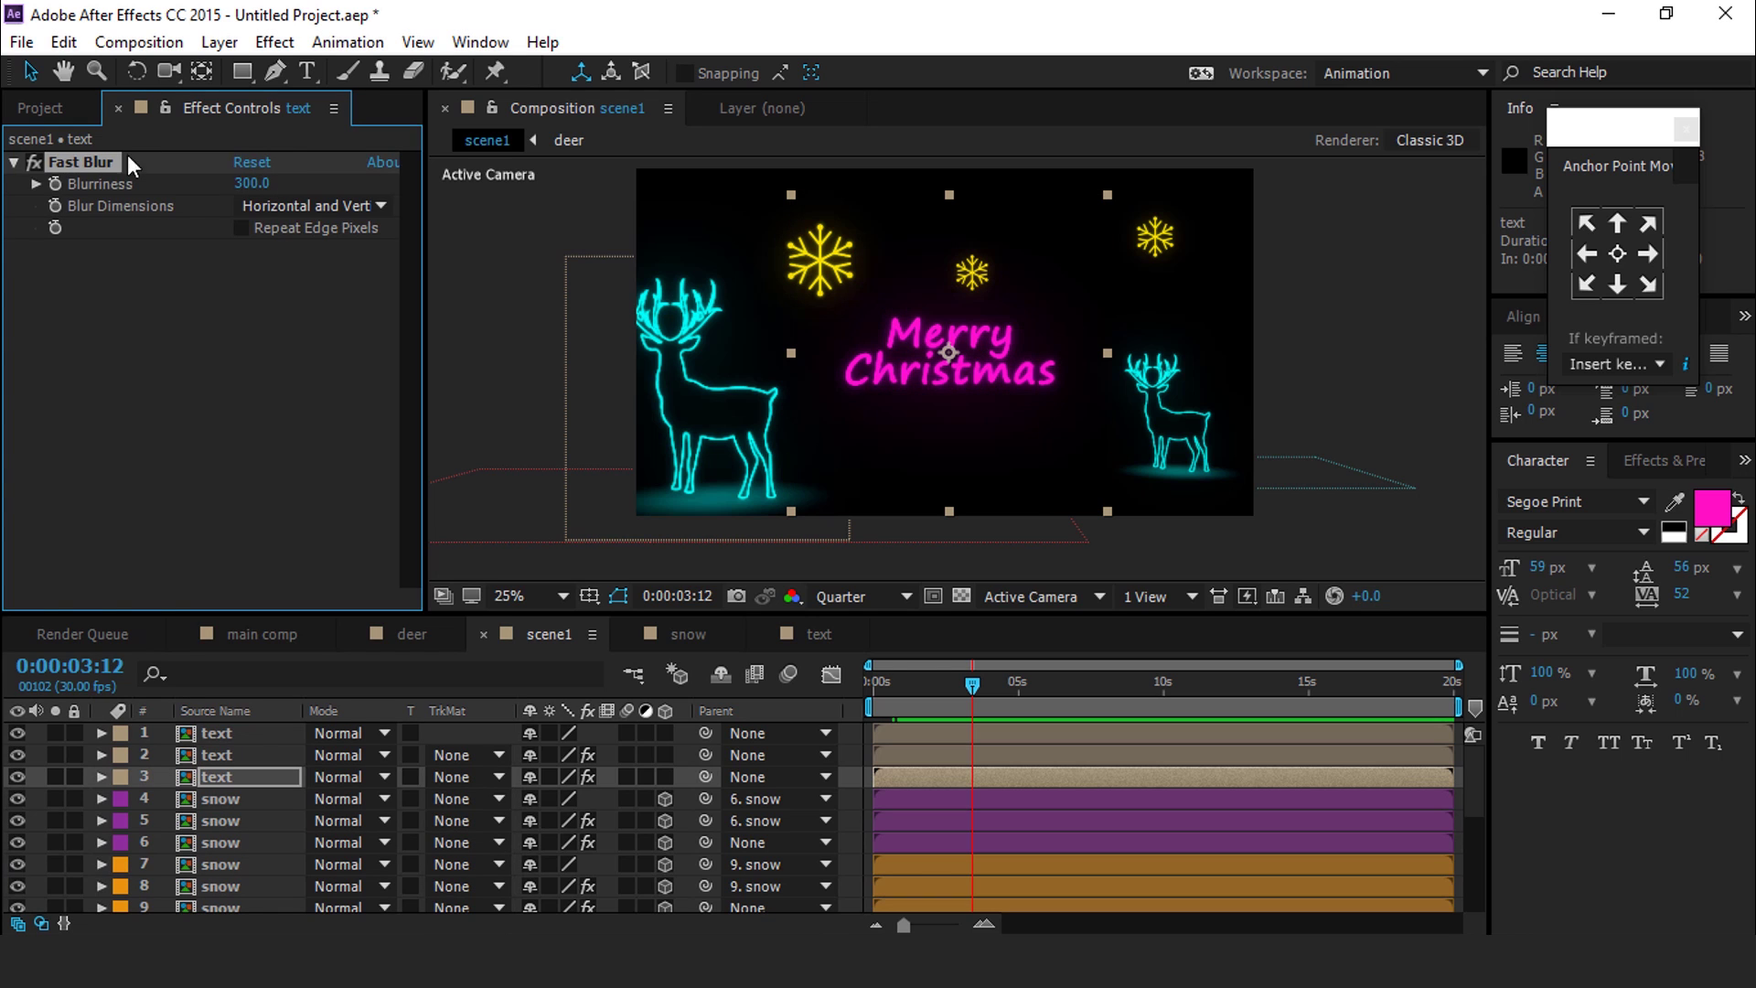
left_click(14, 162)
left_click(1378, 327)
scroll(1377, 328, "down", 1)
scroll(1101, 451, "up", 1)
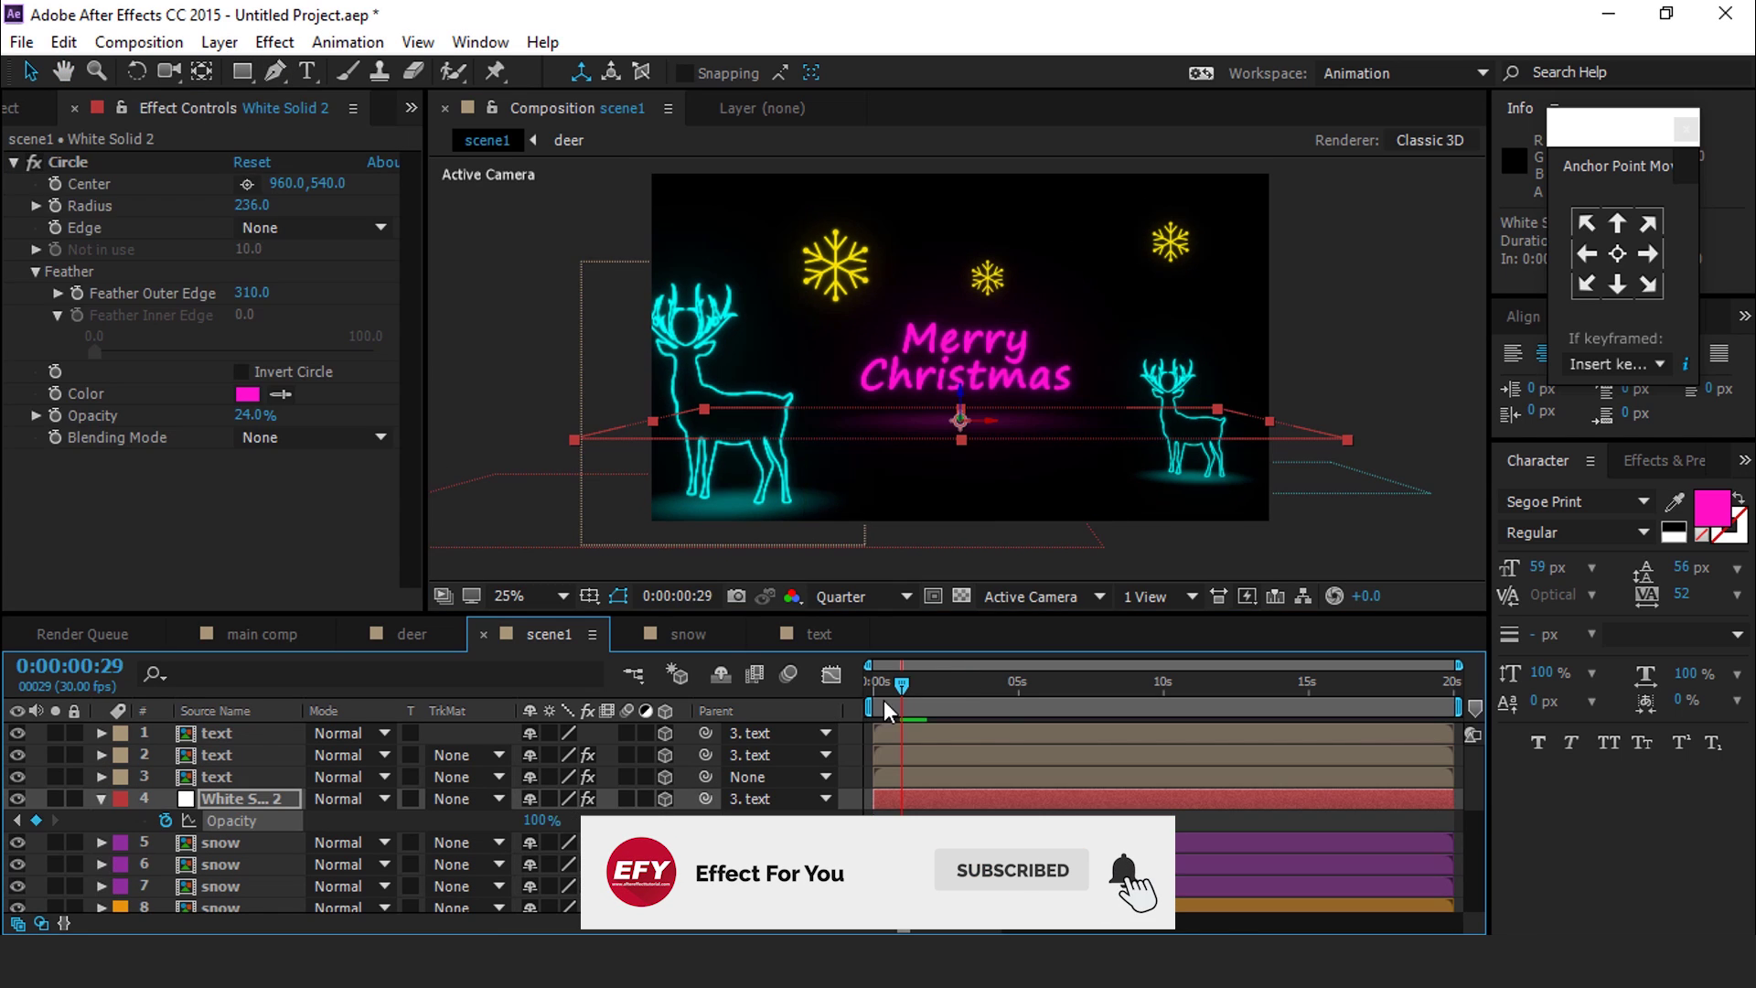
Play back scene1 from the start to check the text reveal and the pink floor glow's opacity fade
key("Home")
key("space")
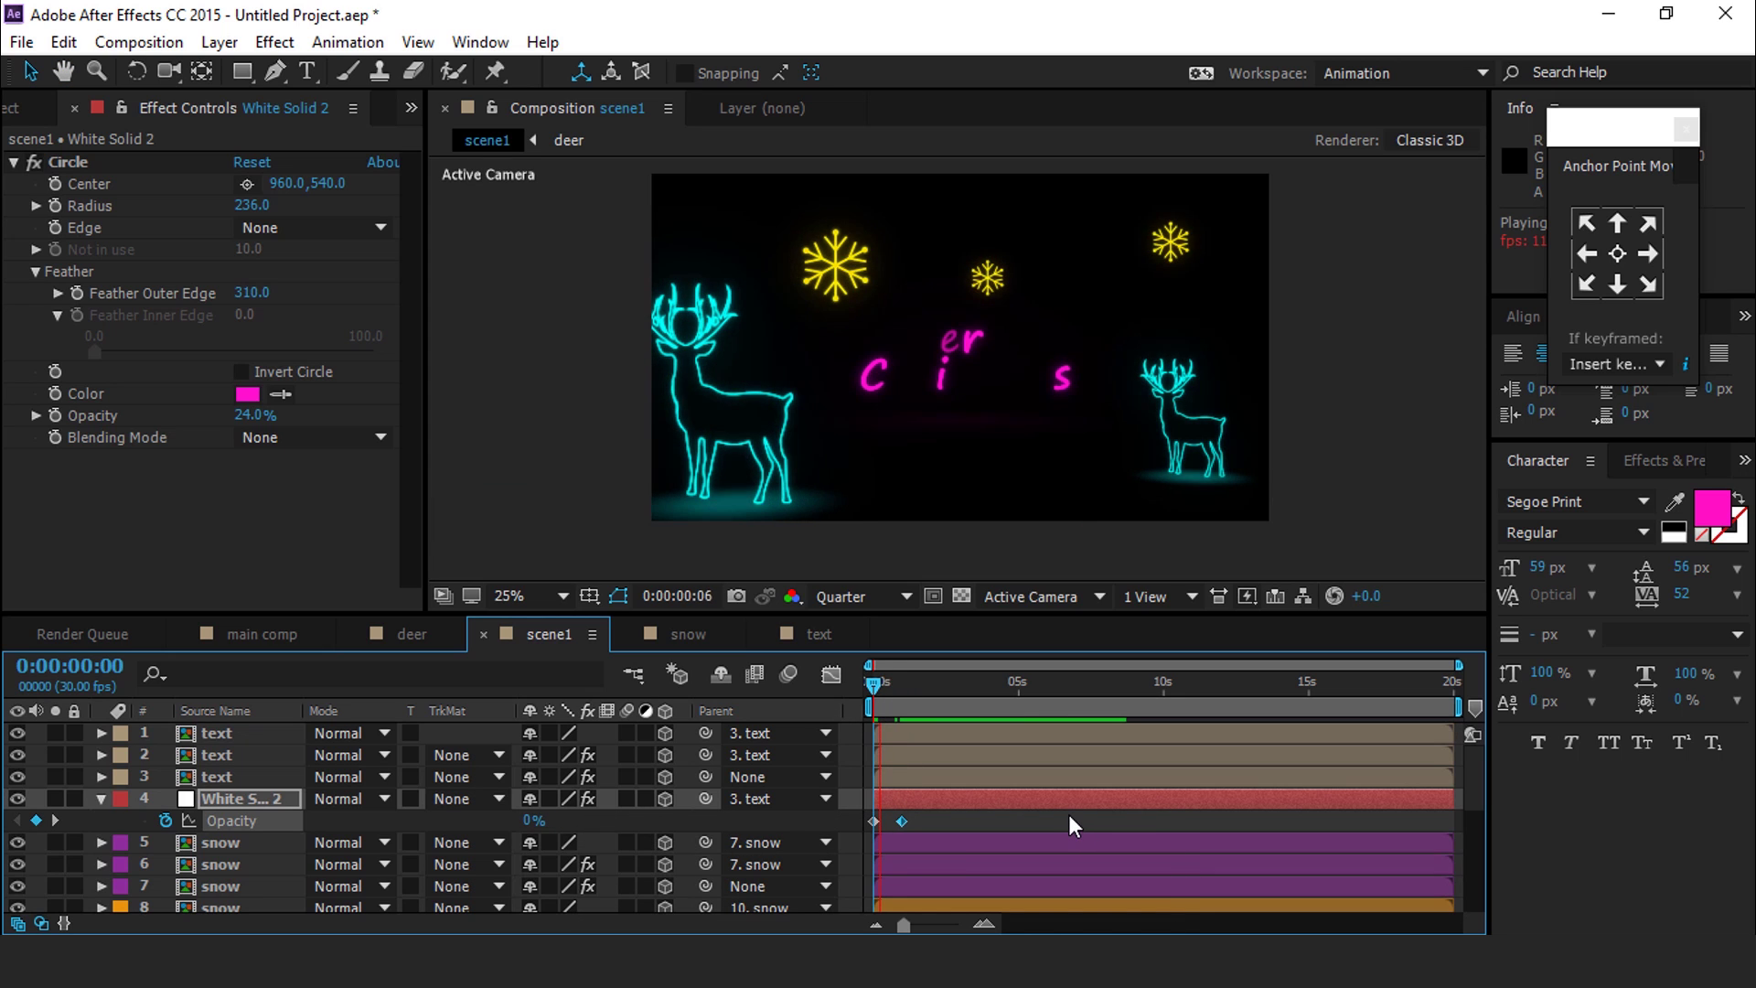
left_click_drag(901, 677, 860, 700)
key("space")
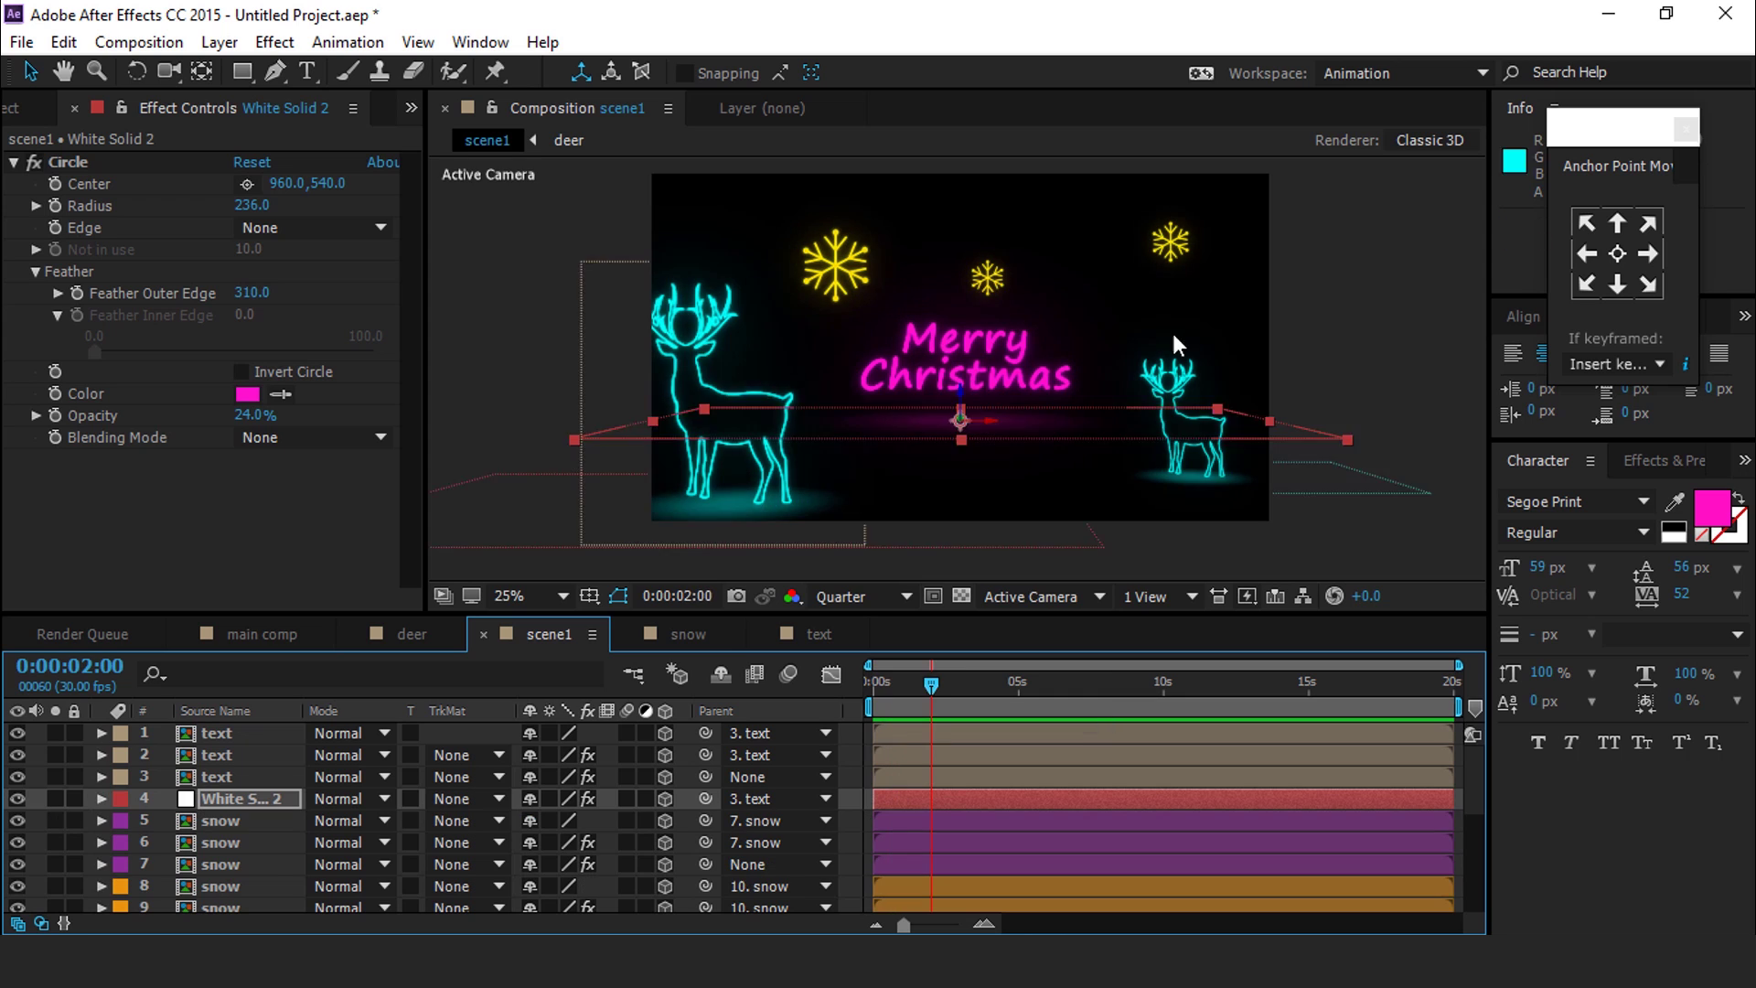
Add a new camera layer to the scene1 composition
scroll(1171, 329, "down", 1)
right_click(578, 306)
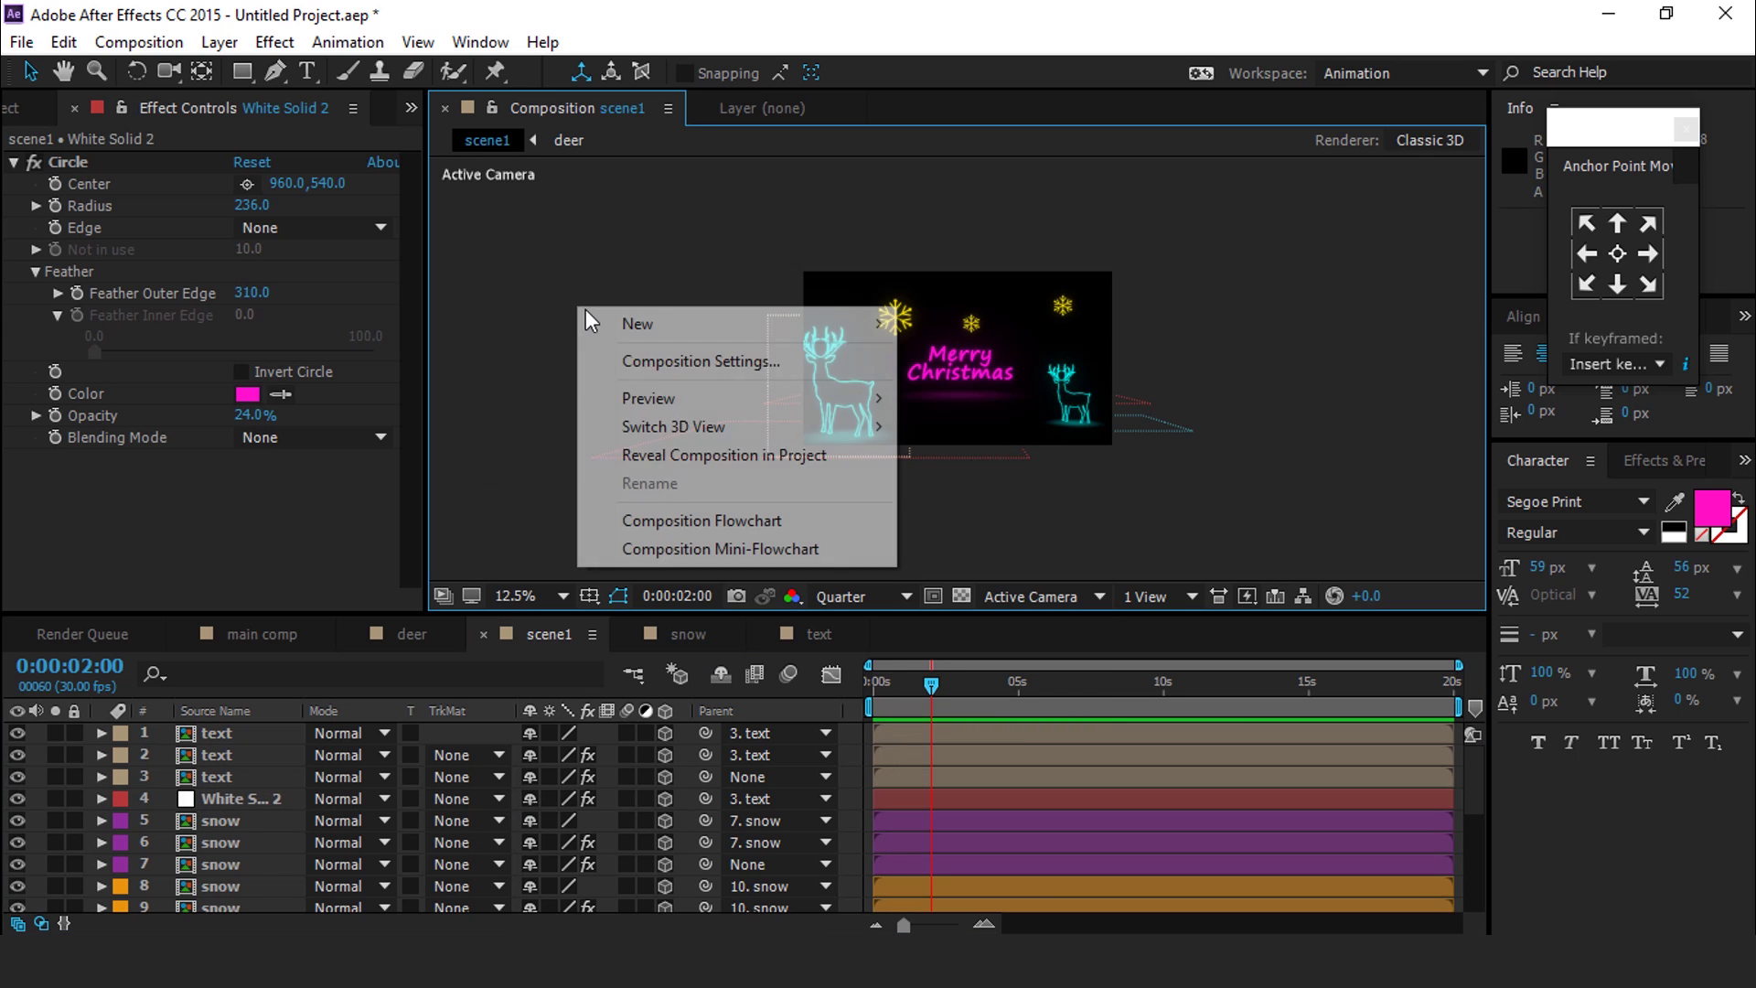
mouse_move(679, 330)
left_click(997, 446)
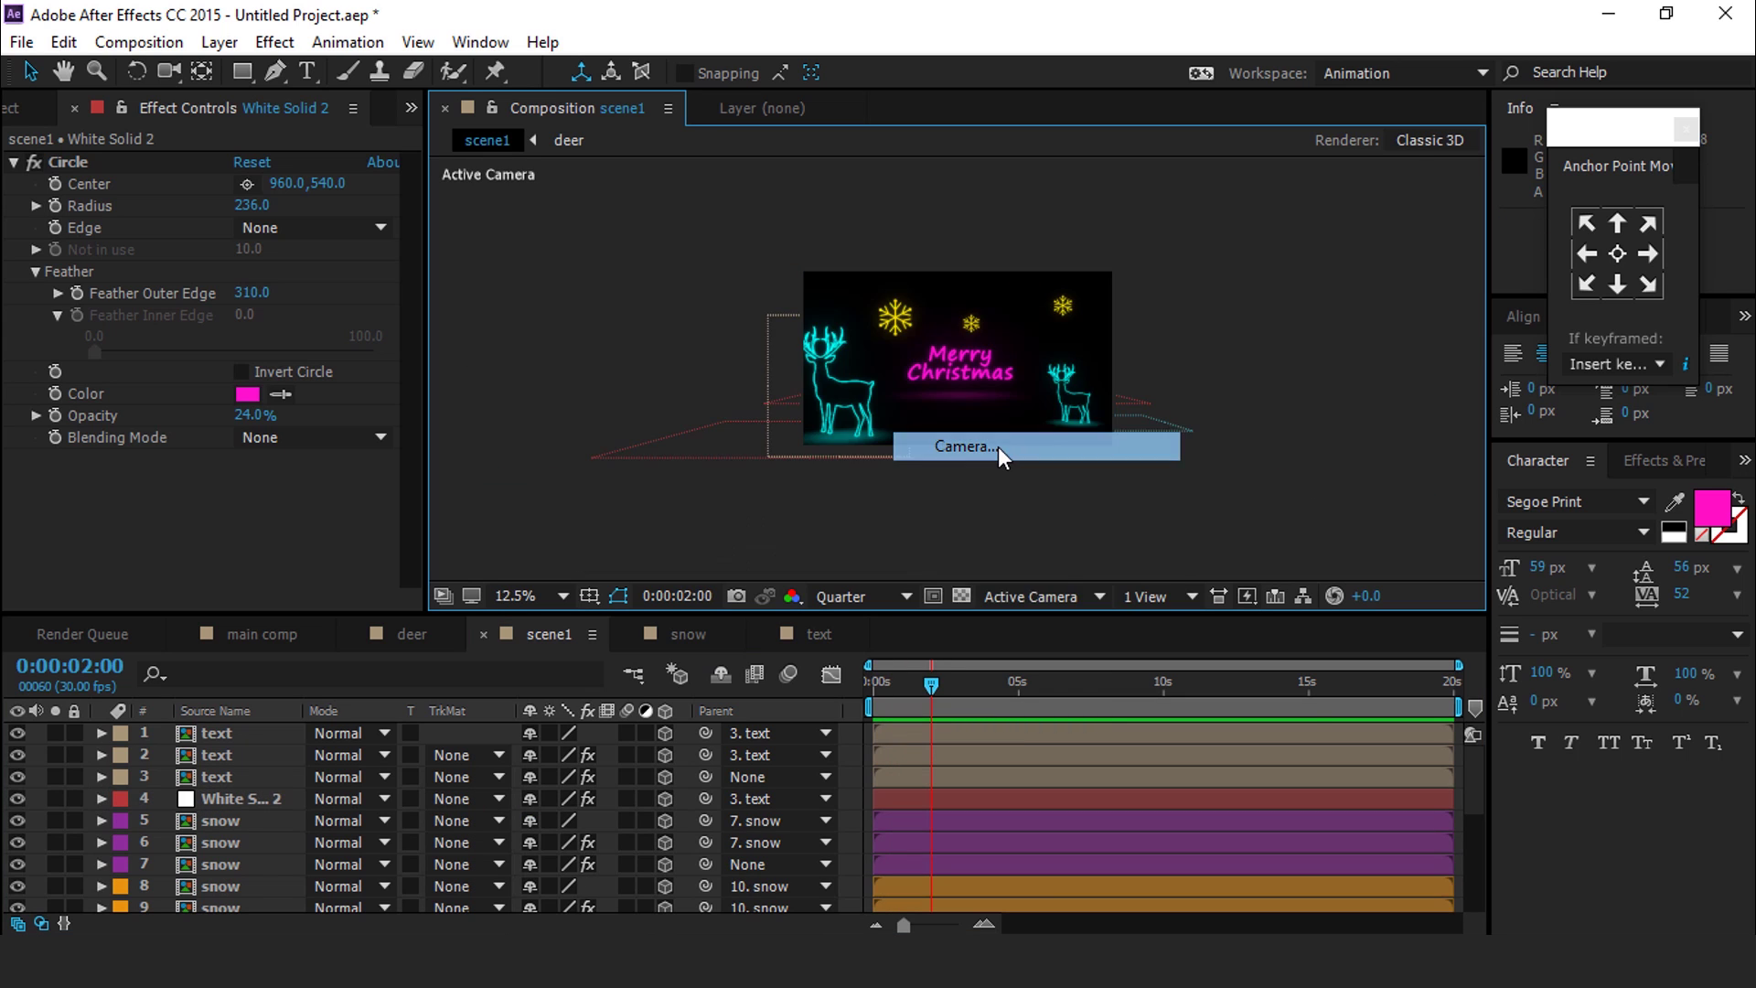
left_click(1103, 737)
left_click(1106, 734)
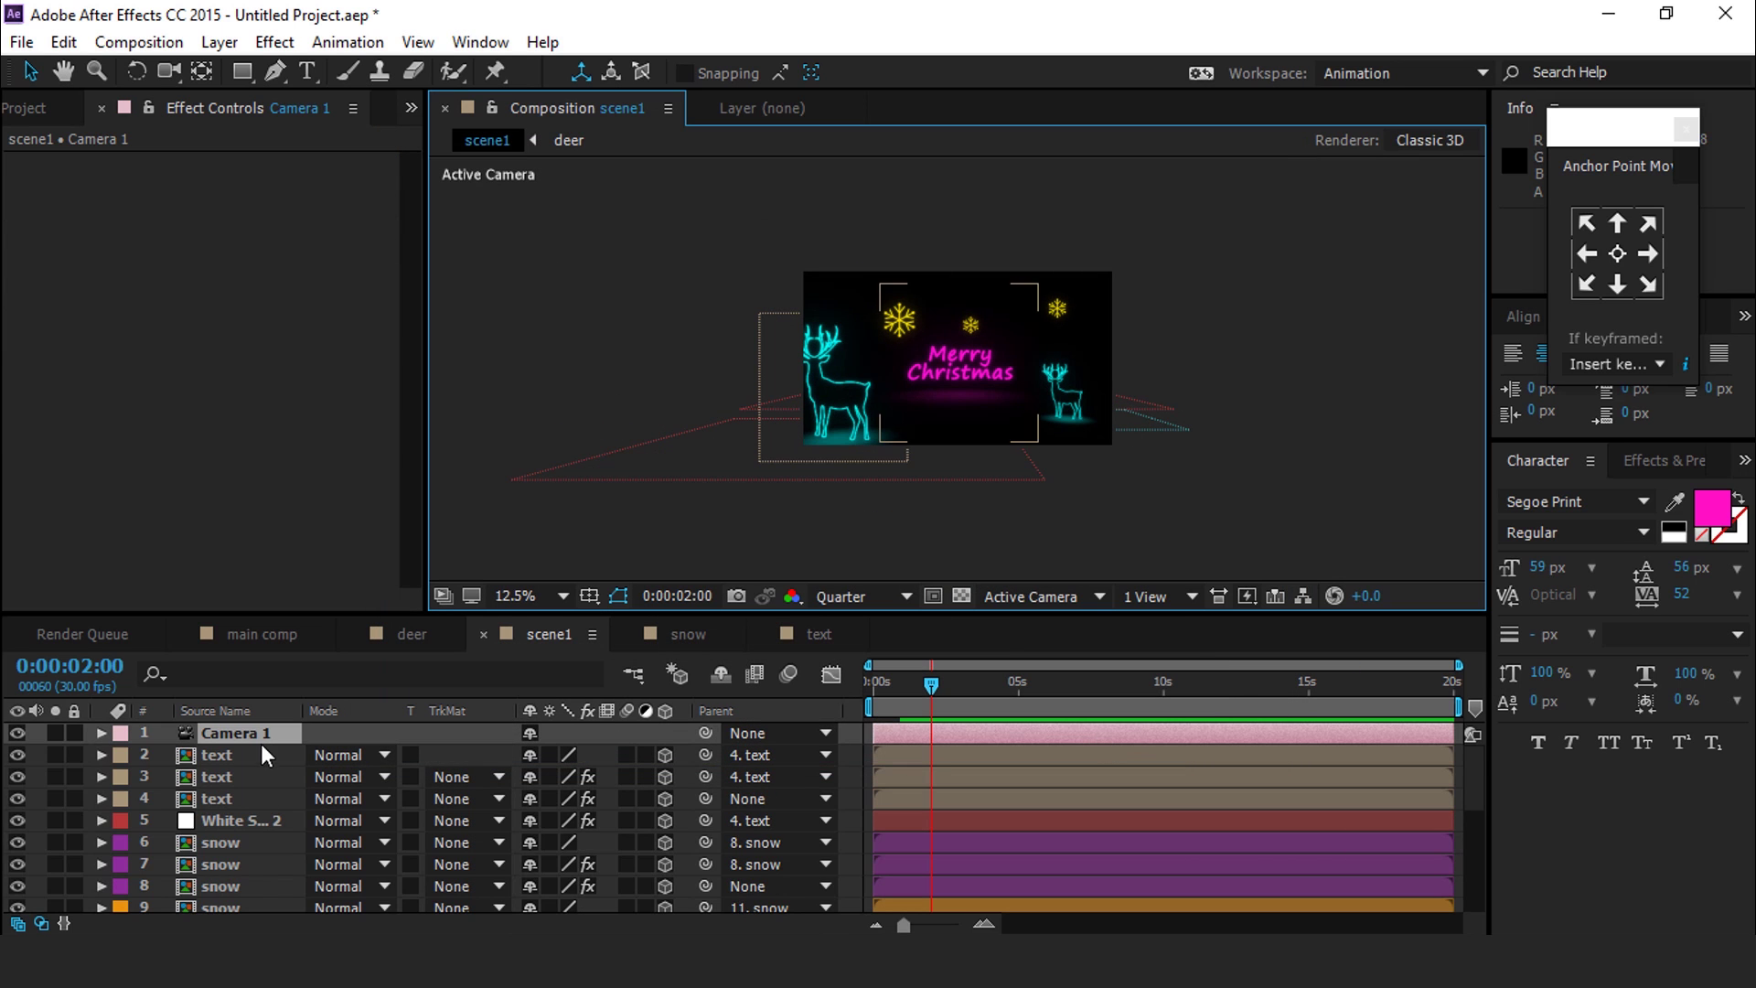
Reveal the camera's Position property and set a keyframe for it at 1 second
key("p")
left_click(918, 684)
left_click(988, 923)
left_click(988, 924)
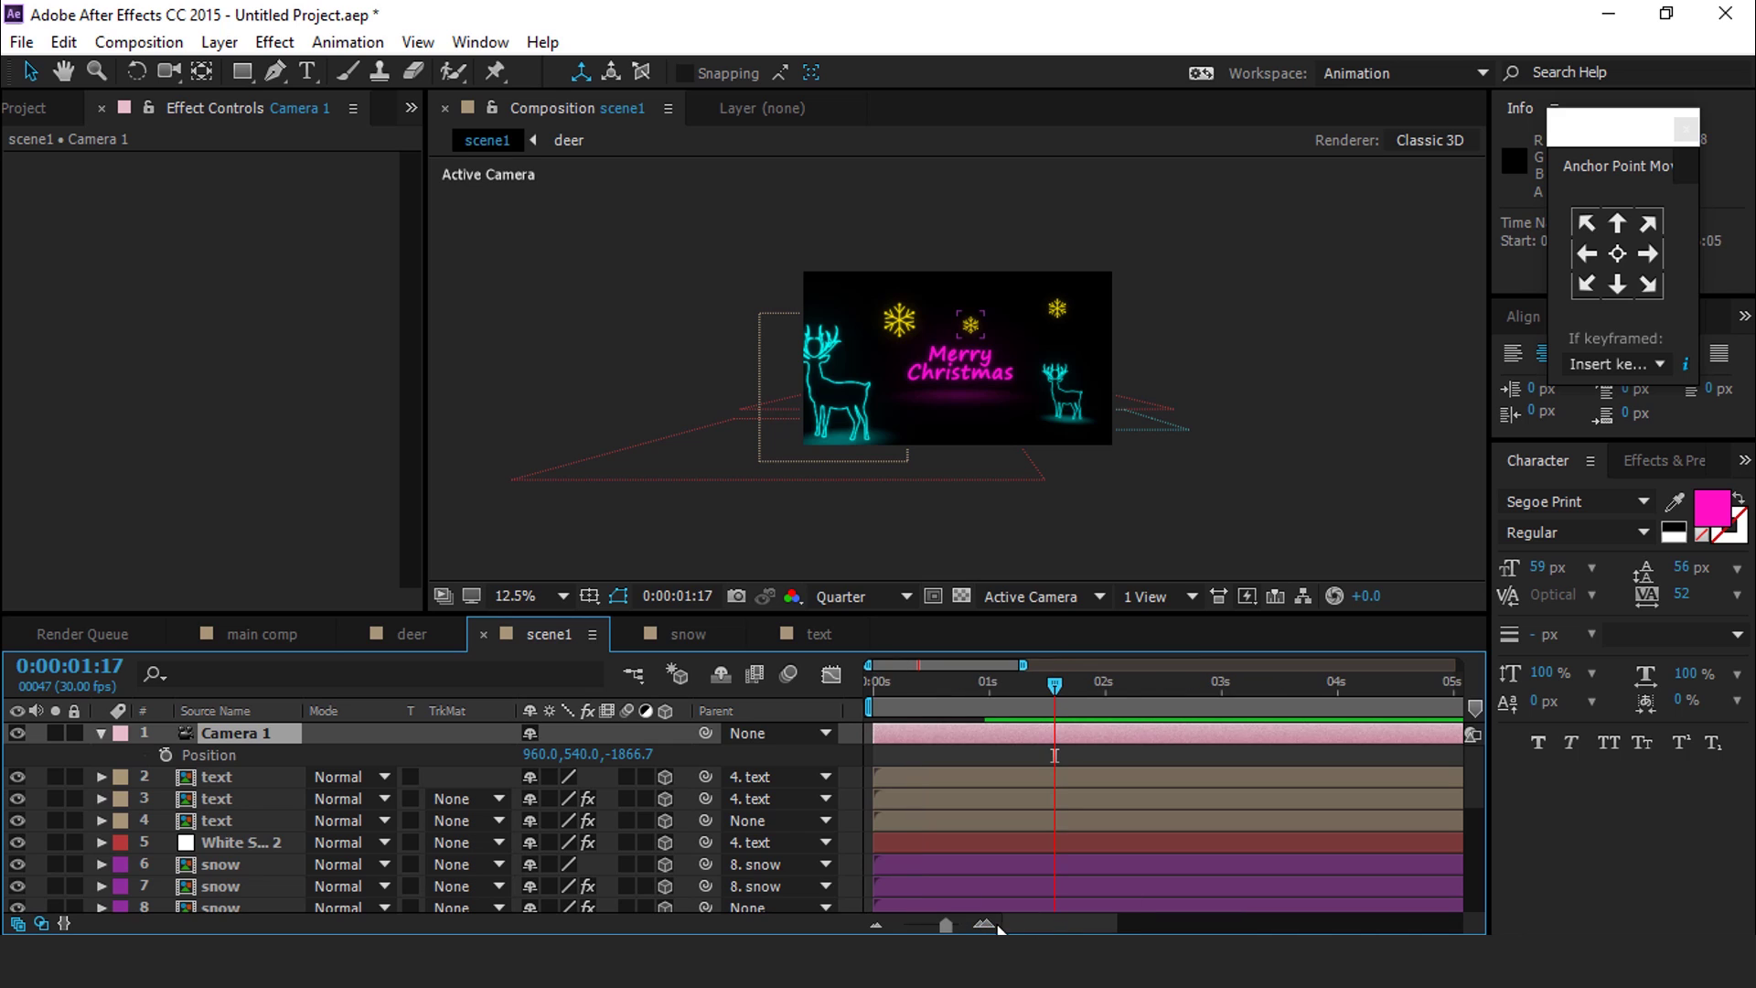
left_click_drag(951, 681, 988, 680)
left_click(165, 754)
Keyframe the camera's Z position at -2978.7 at the start of the timeline, previewing the camera move along the way
left_click(954, 682)
key("Home")
left_click_drag(651, 756, 510, 756)
key("space")
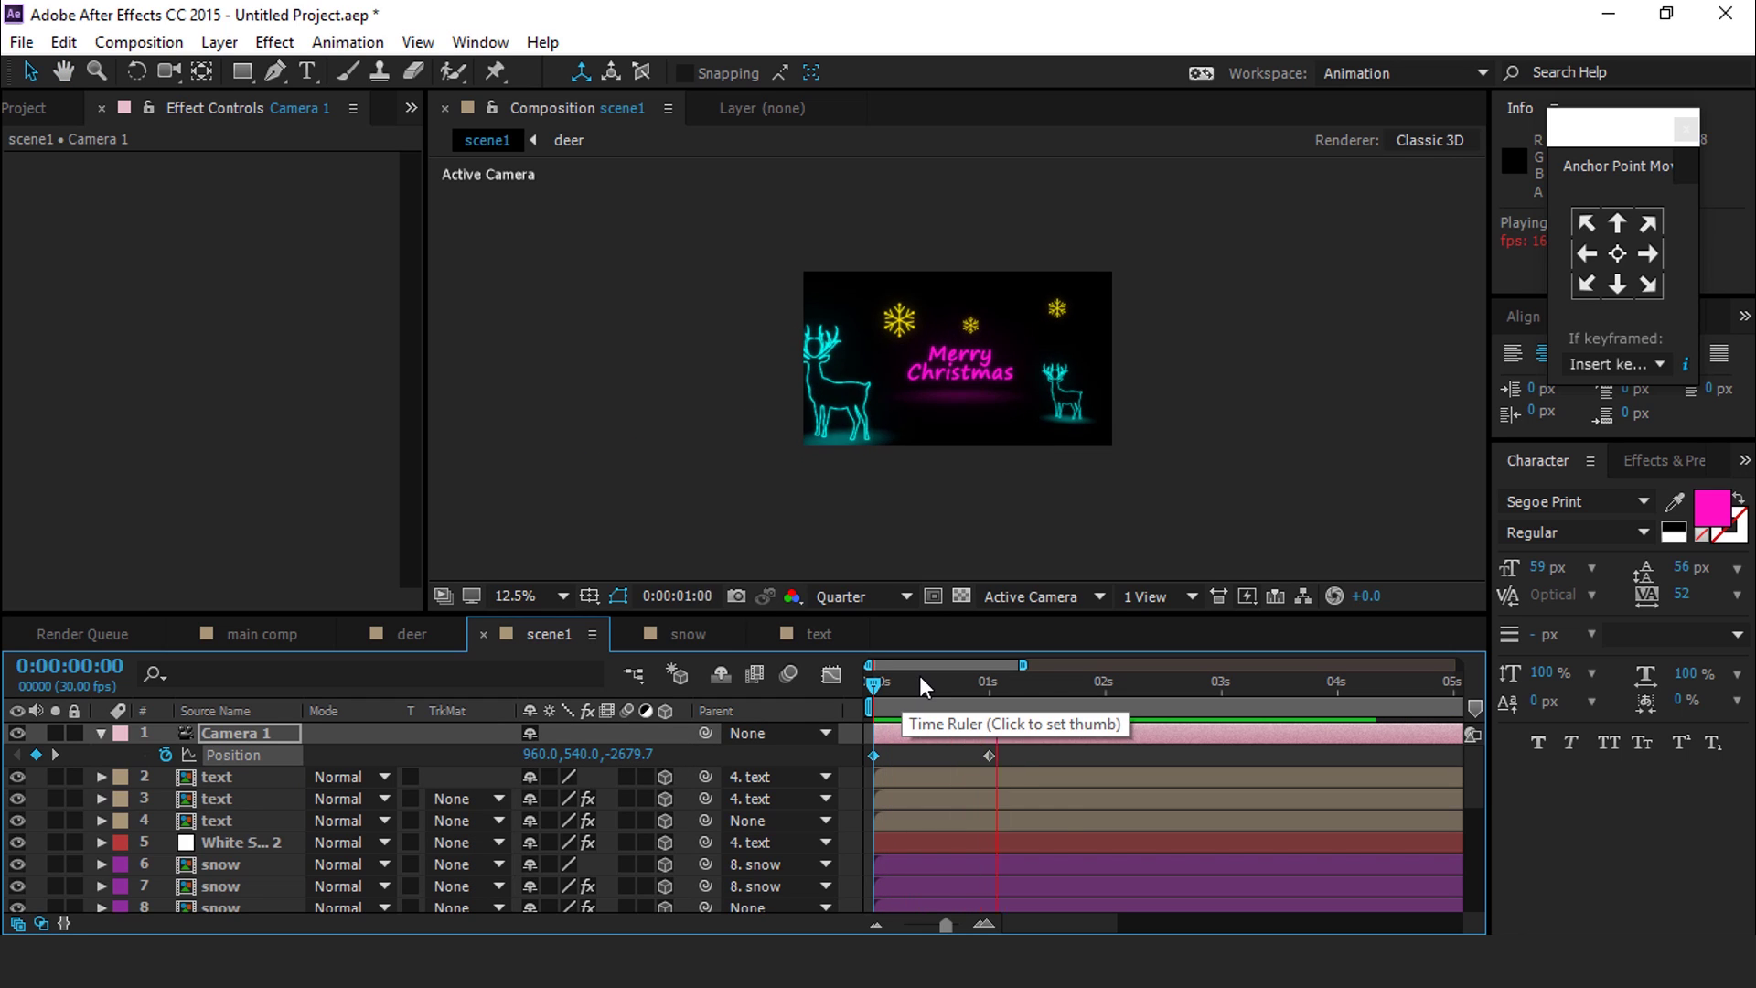
key("space")
left_click_drag(631, 756, 585, 756)
left_click_drag(317, 794, 275, 794)
Apply Easy Ease to both camera position keyframes and show their speed curve in the Graph Editor
left_click_drag(1050, 754, 805, 784)
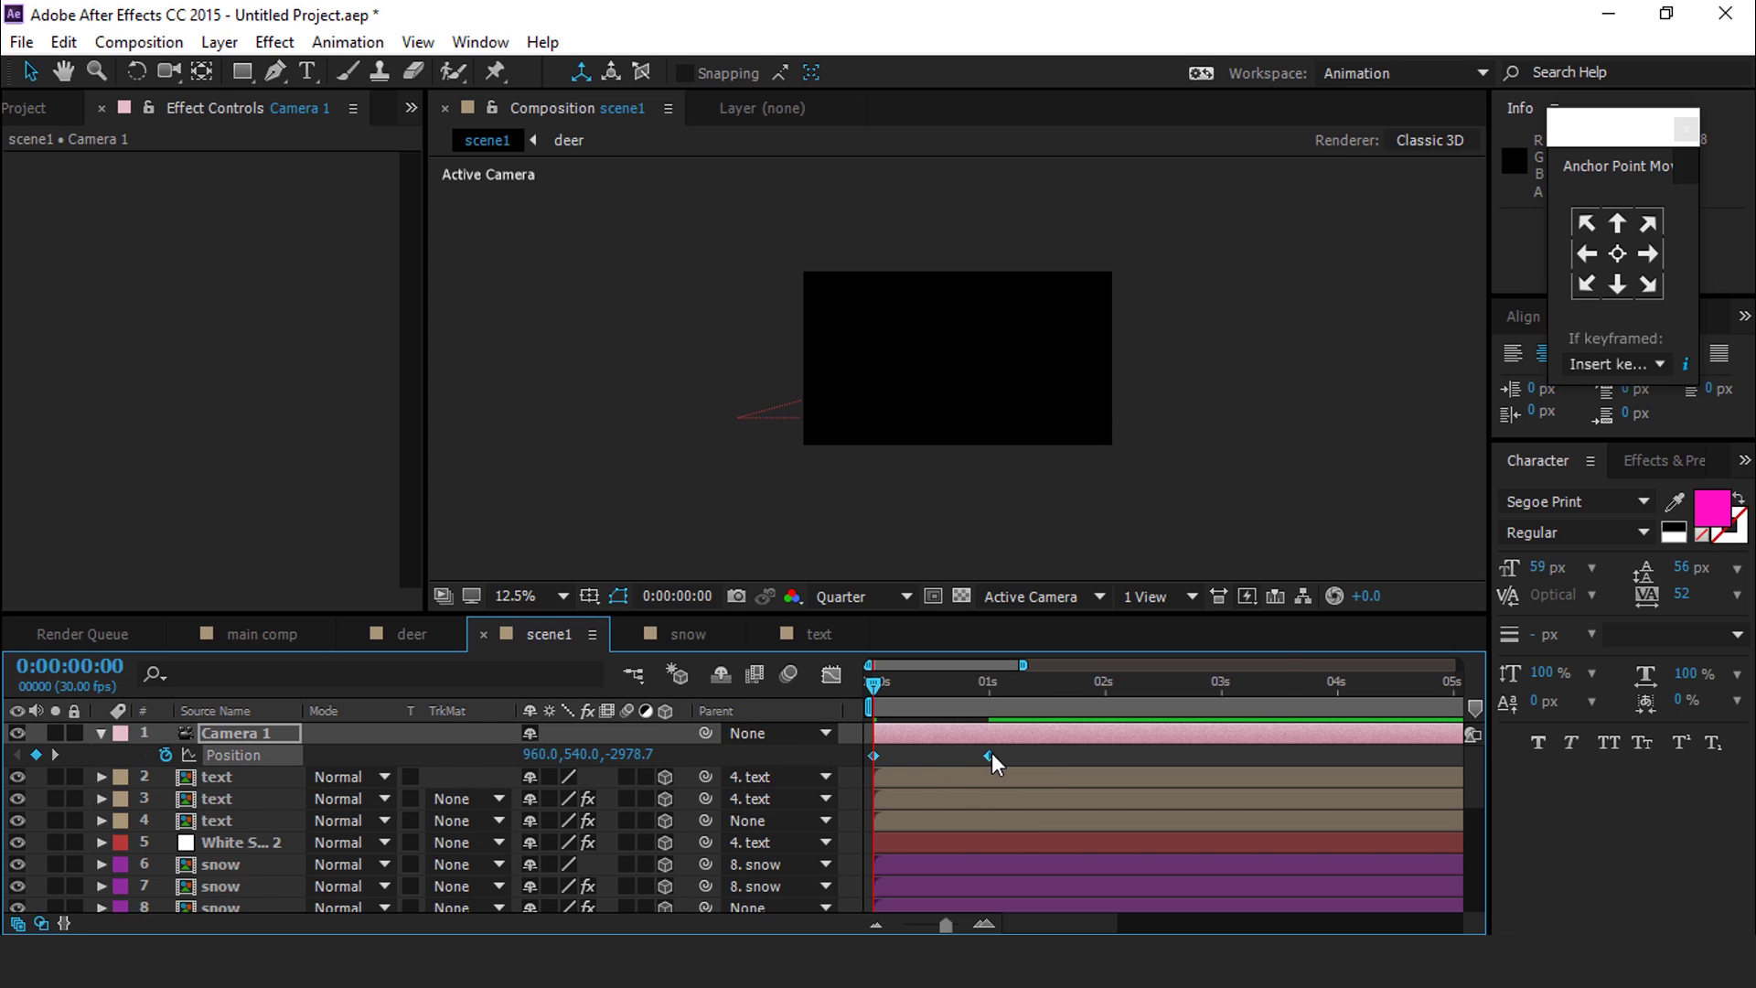
right_click(991, 754)
mouse_move(1105, 744)
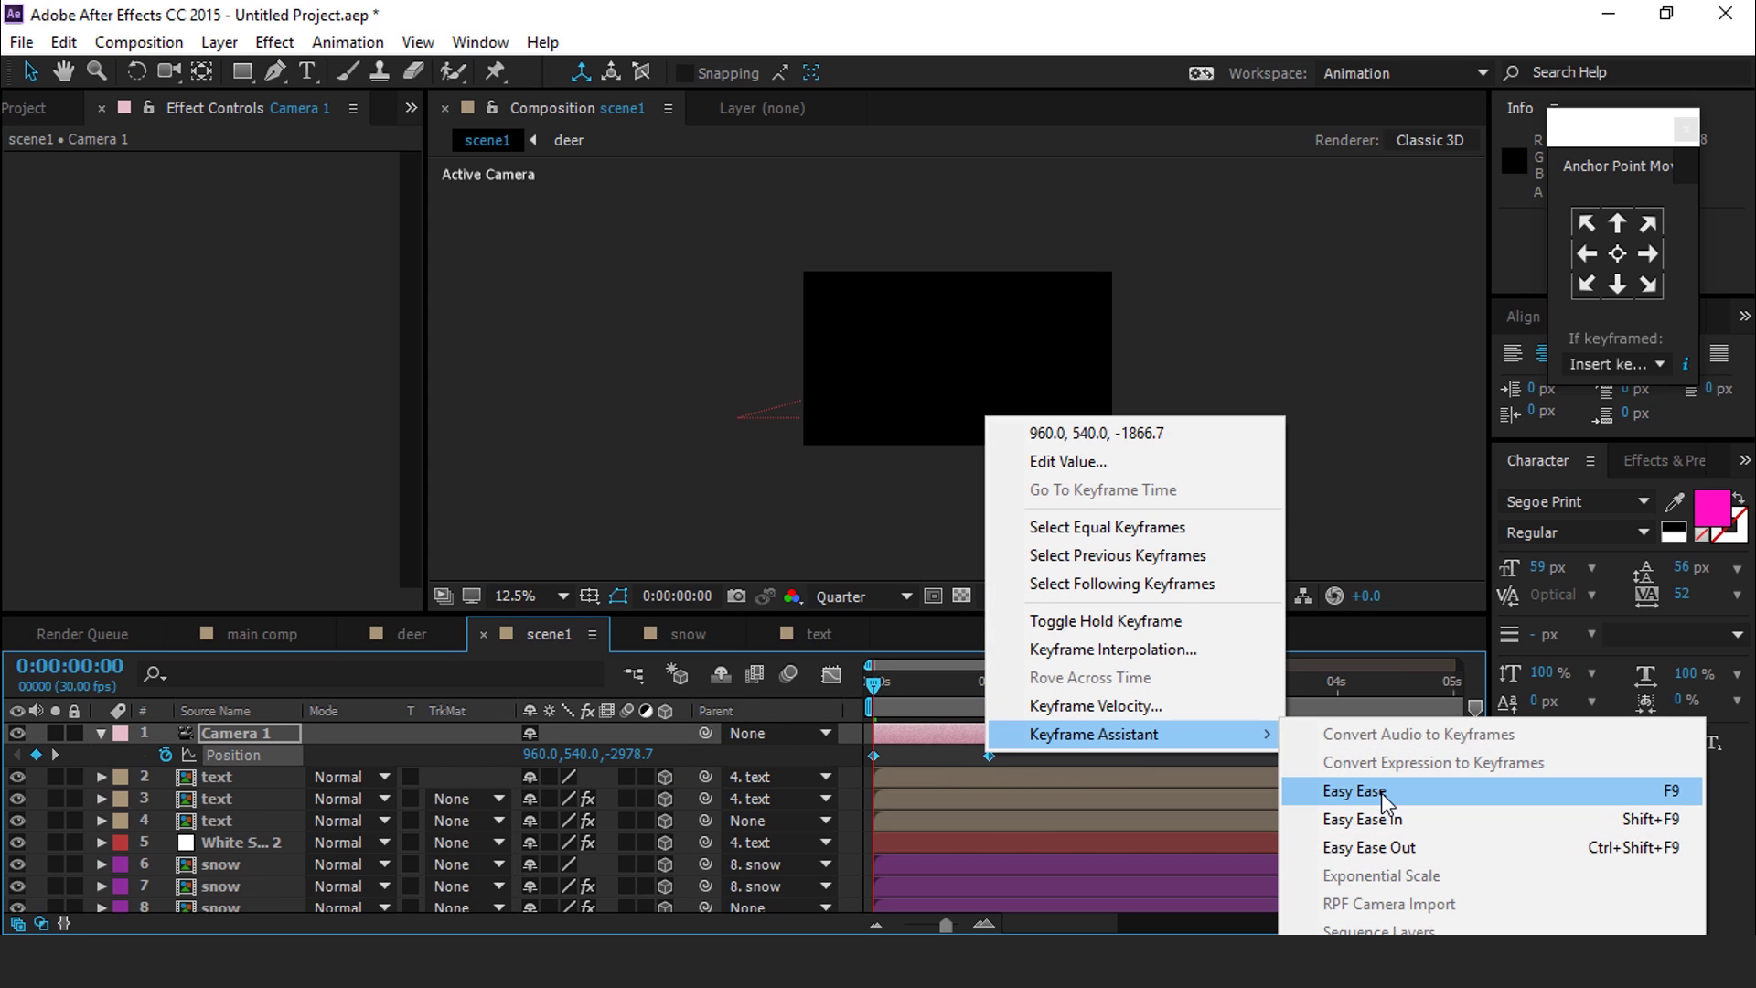
left_click(1354, 791)
left_click(831, 674)
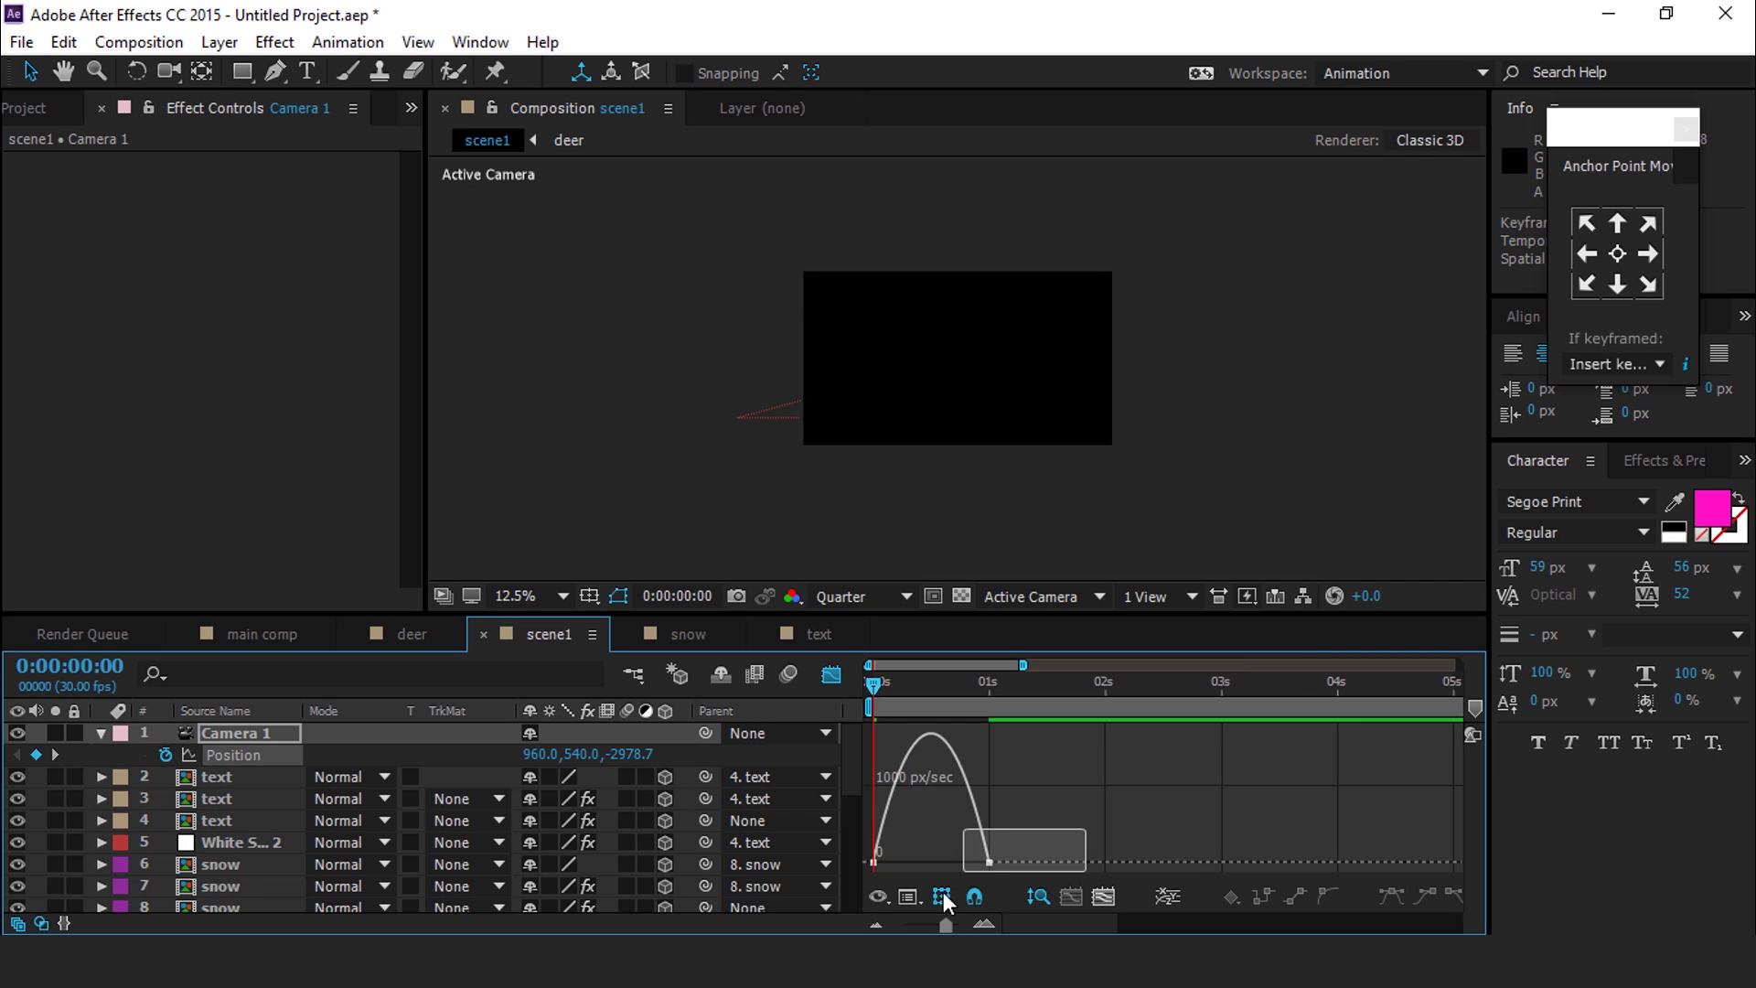